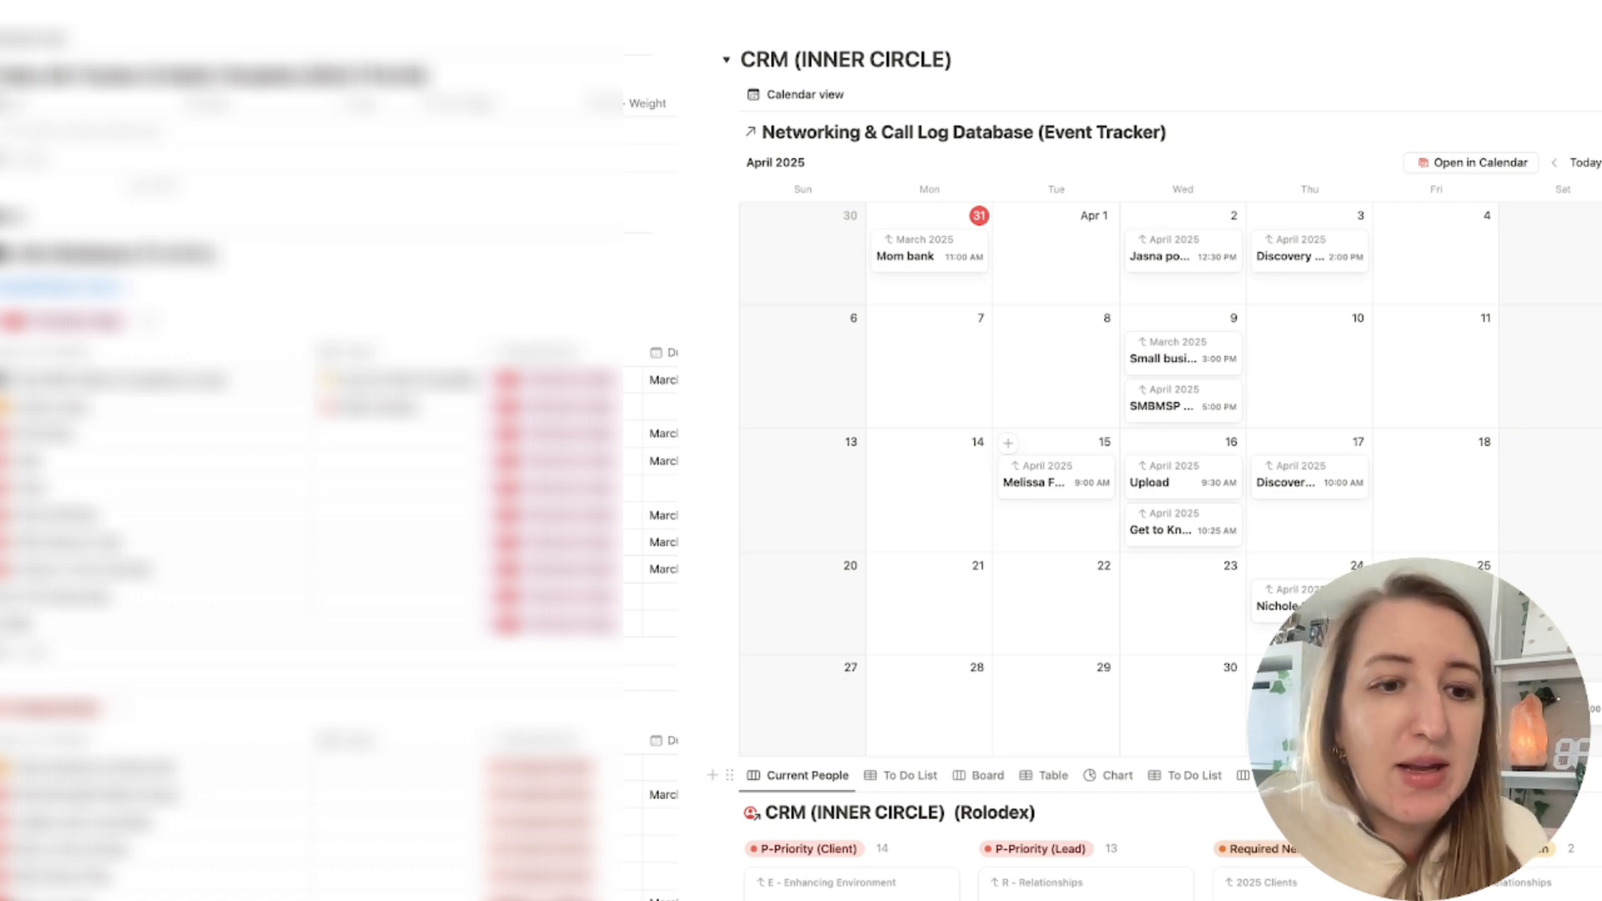
# Look through the CRM (INNER CIRCLE) board and table views, including the full list of dated contact entries.
pyautogui.scroll(-10, 1038, 463)
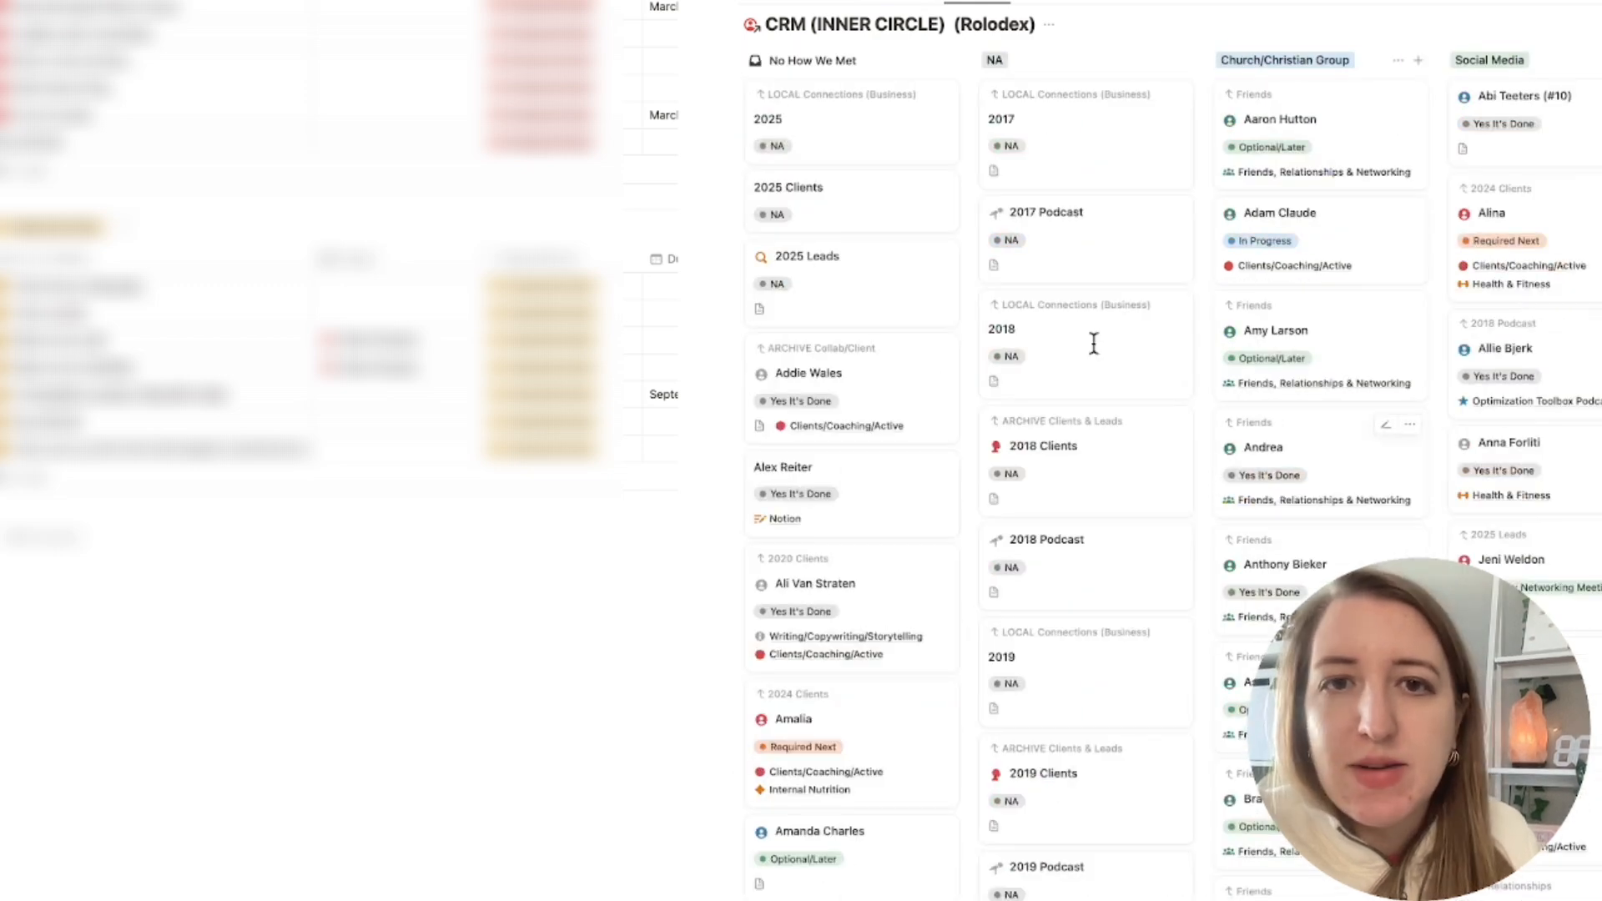
pyautogui.scroll(2, 844, 314)
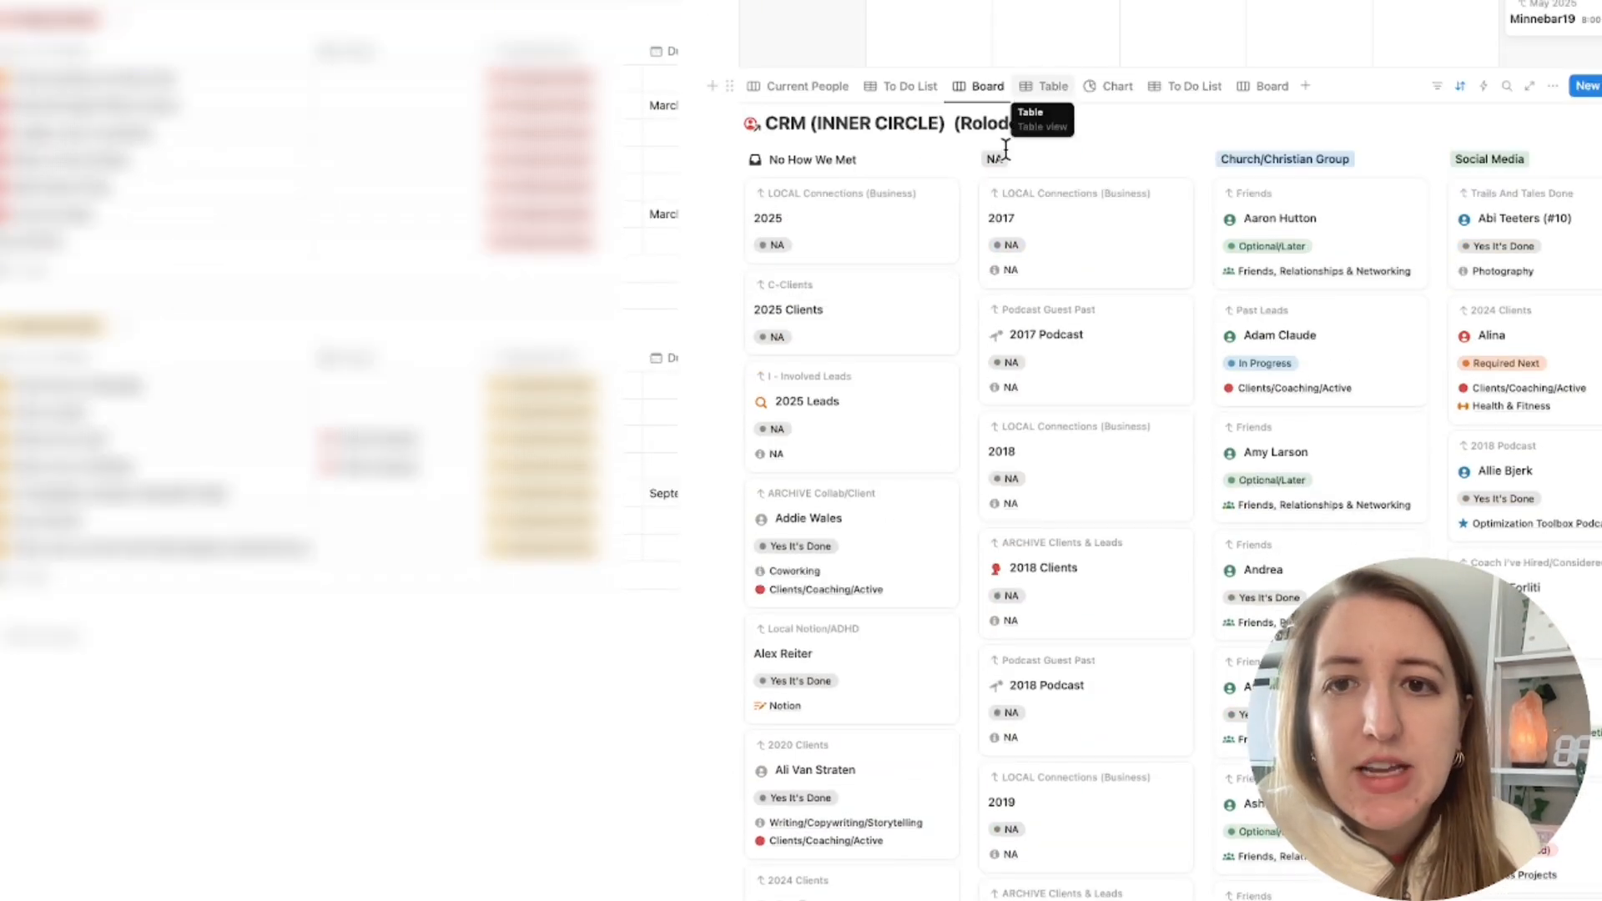
pyautogui.click(1050, 92)
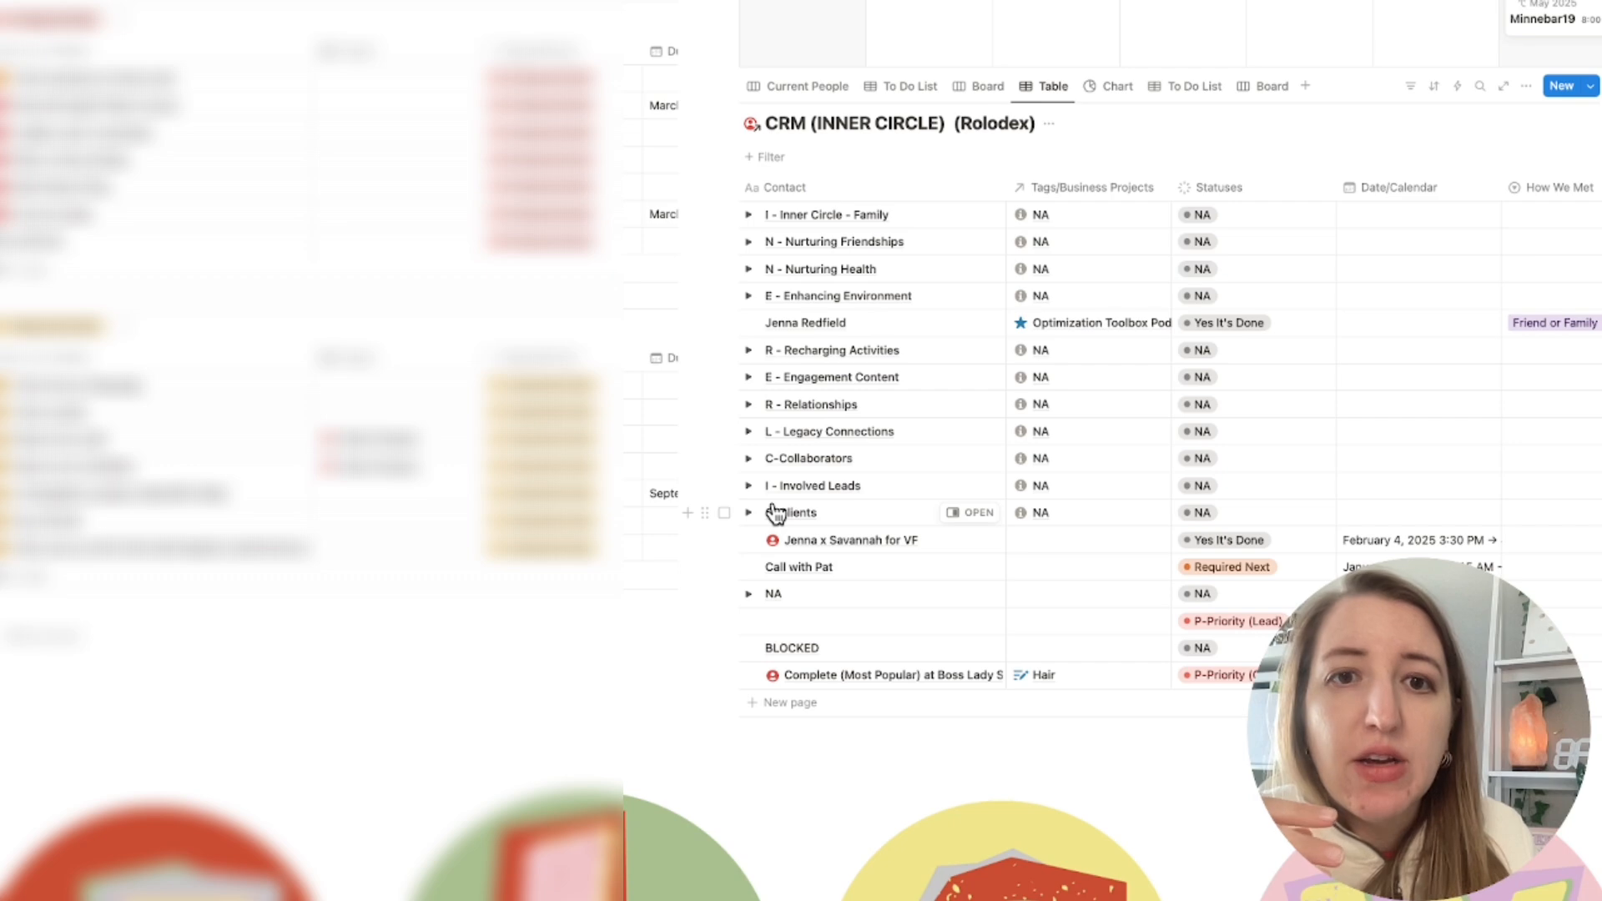
pyautogui.click(865, 134)
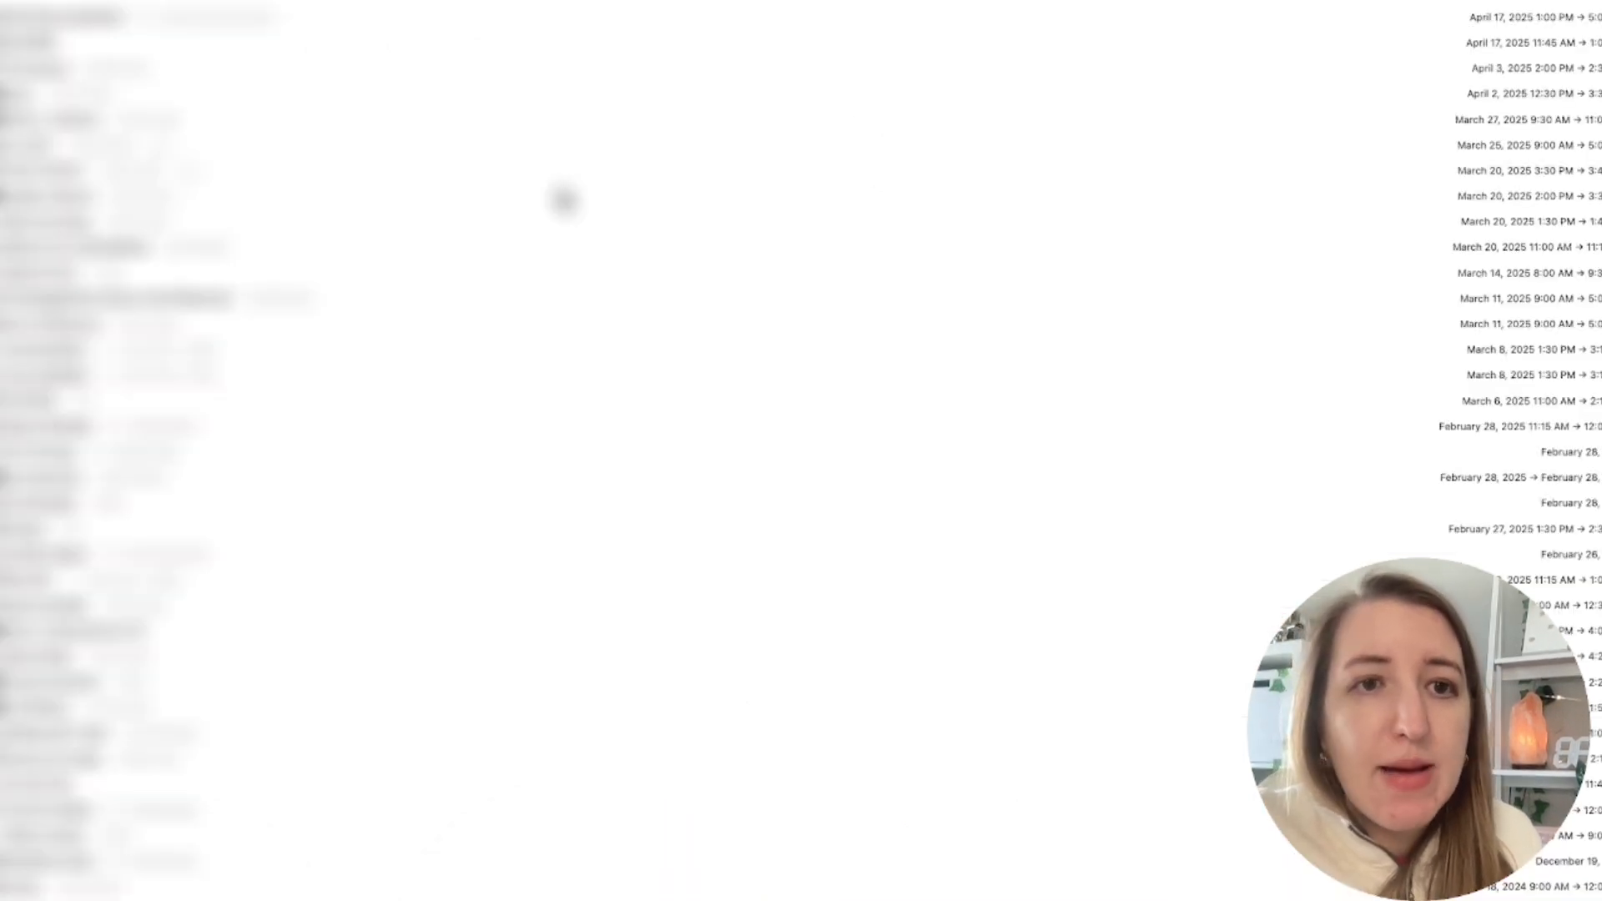
pyautogui.scroll(-5, 410, 161)
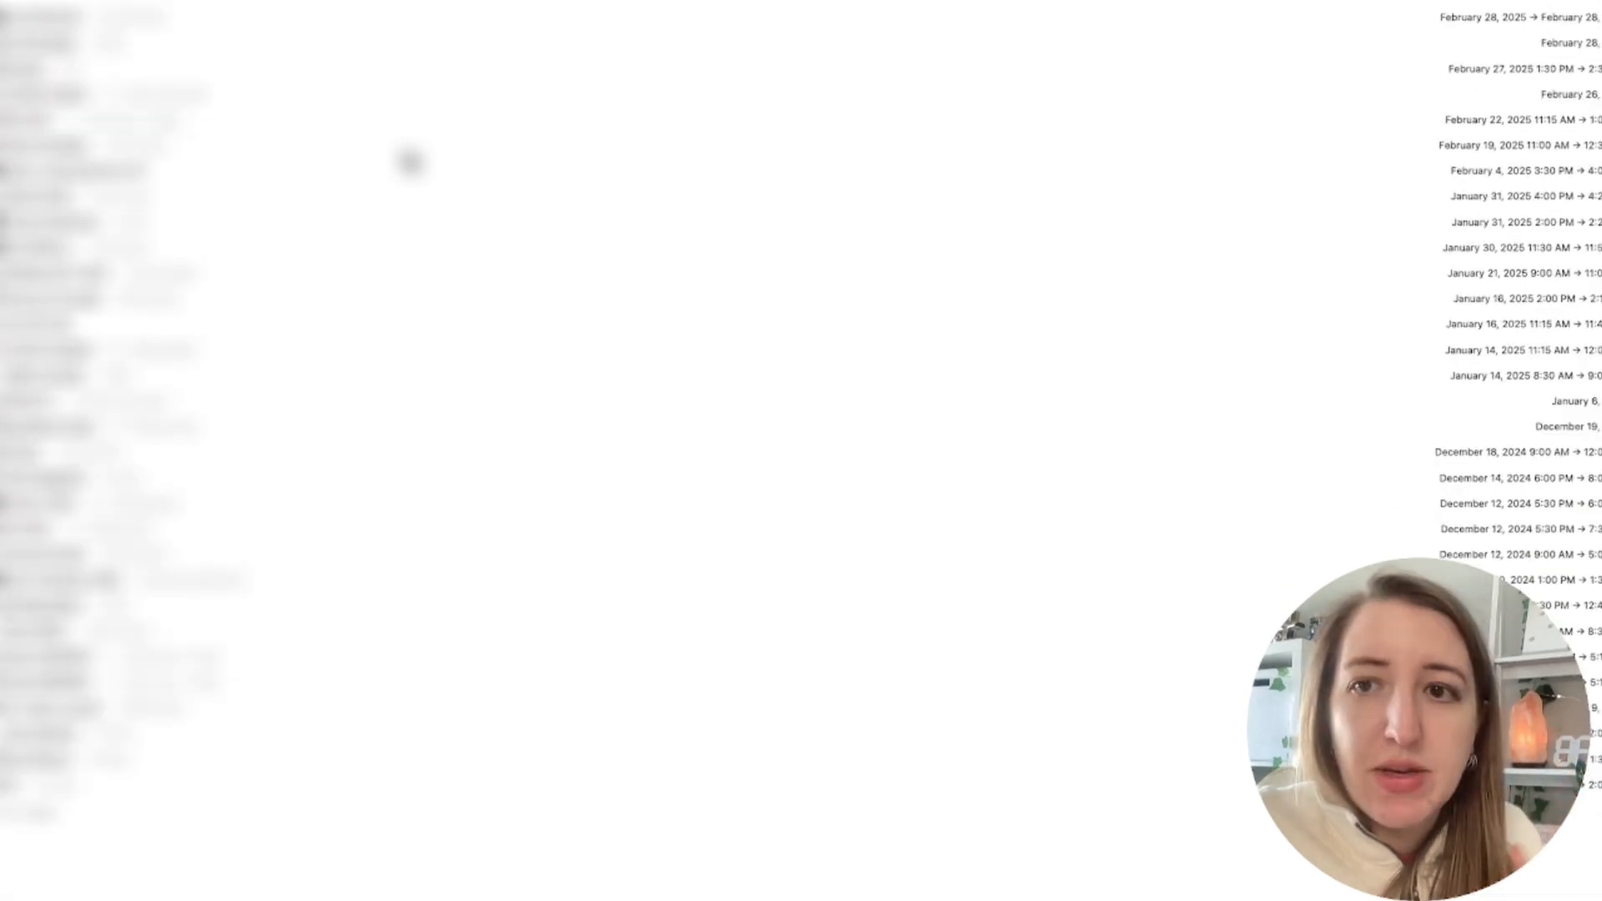
pyautogui.scroll(5, 408, 162)
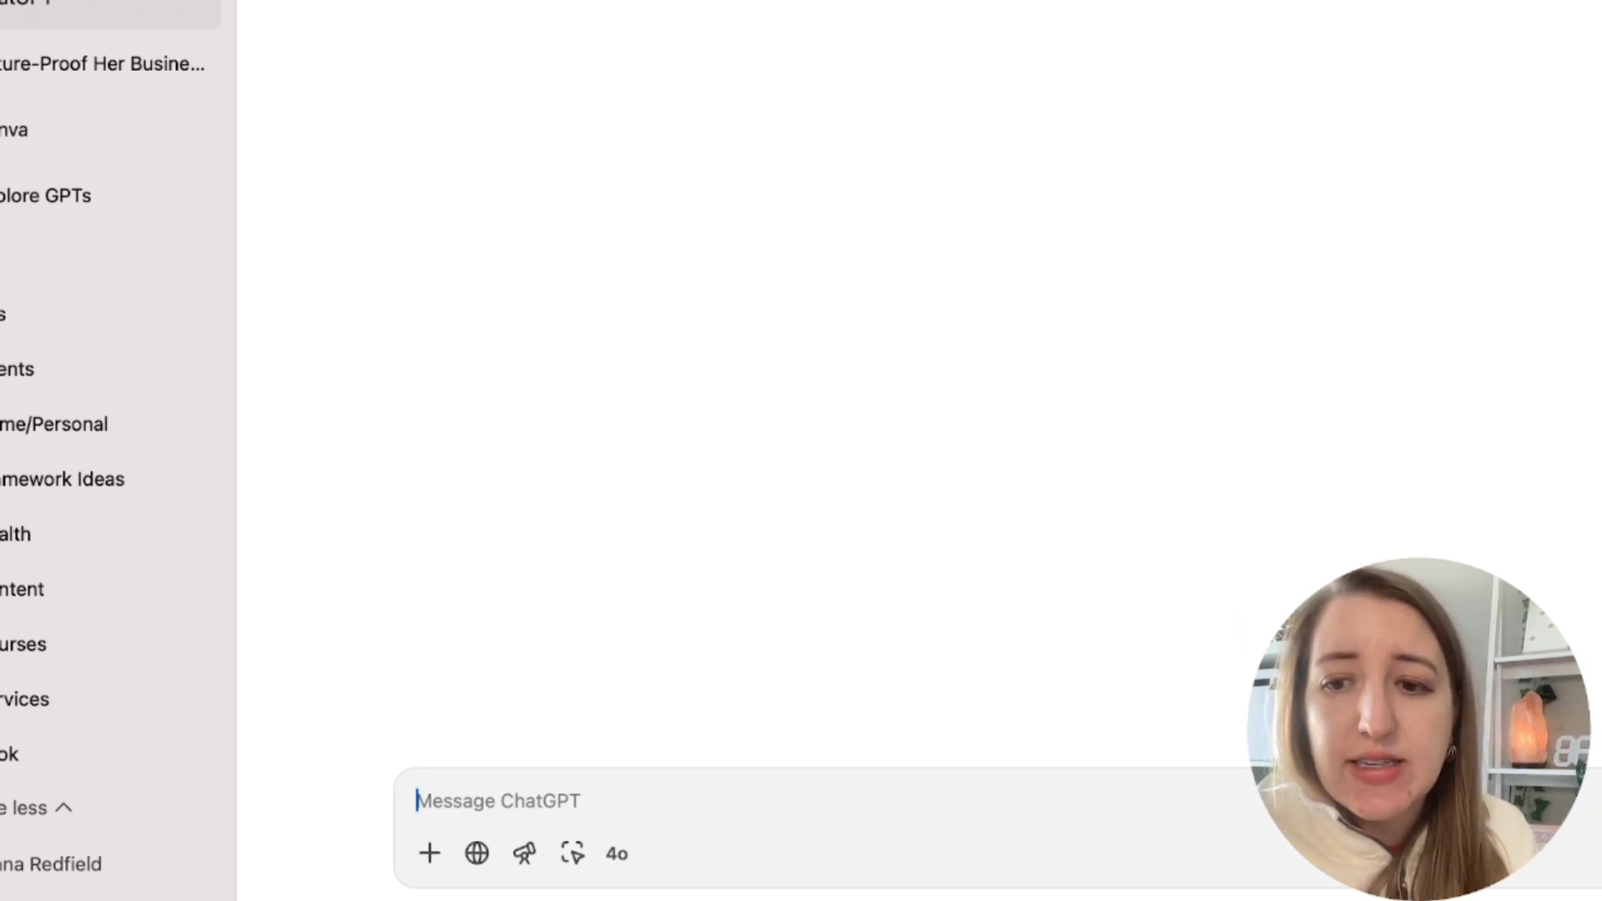
# Switch to ChatGPT and ask how to tag and organize a Notion CRM with Kanban and calendar views plus weekly follow-ups.
pyautogui.click(1544, 853)
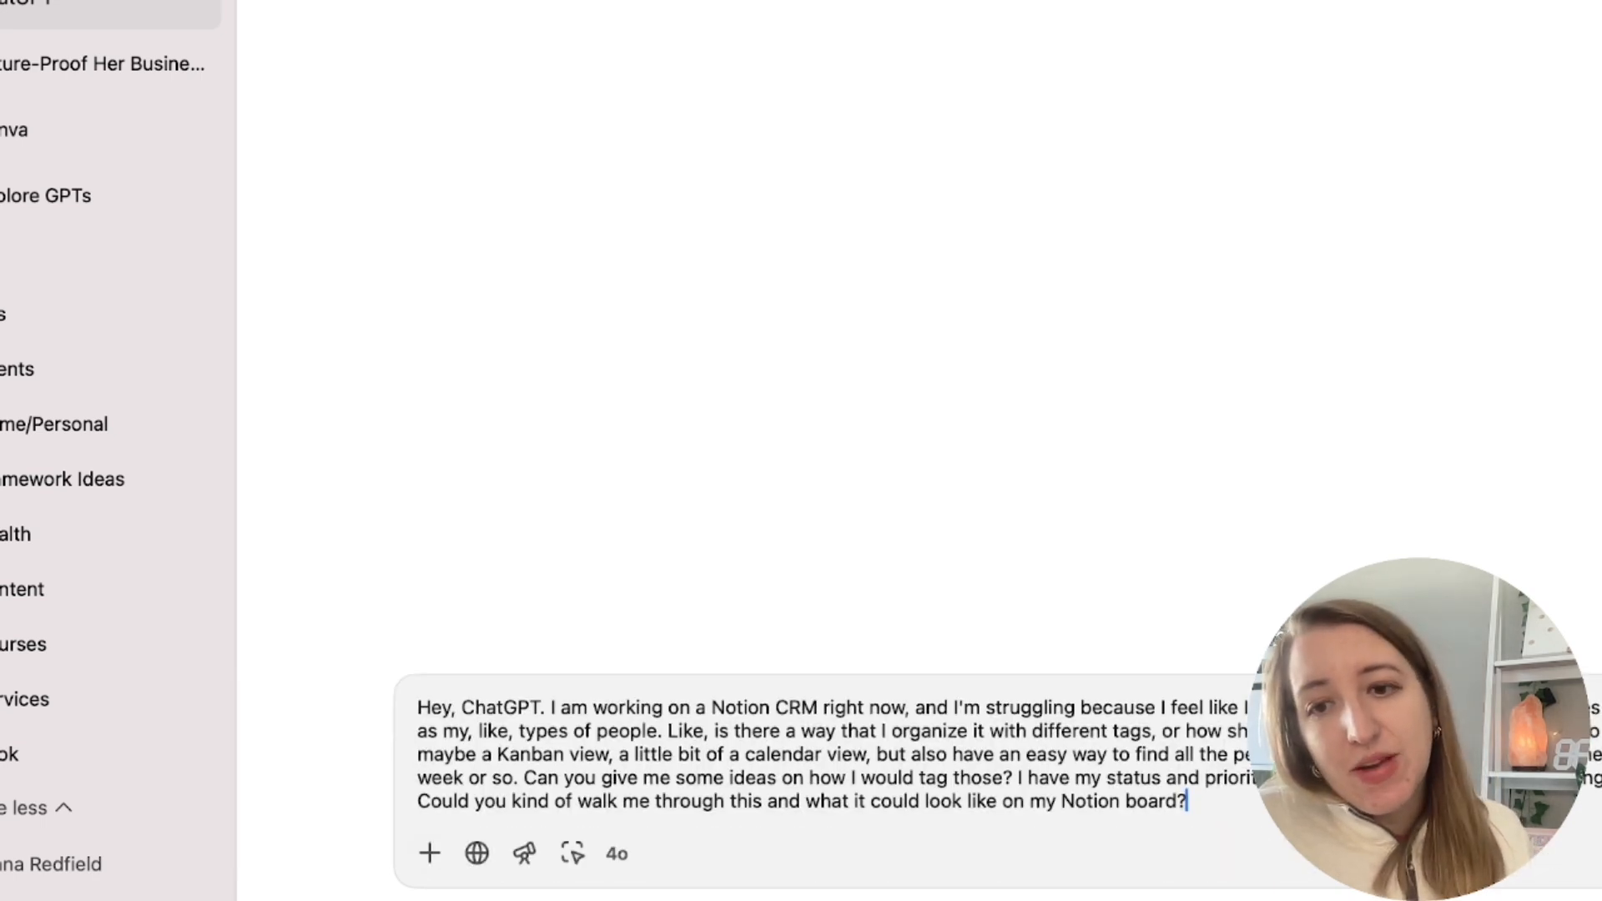
pyautogui.press('Return')
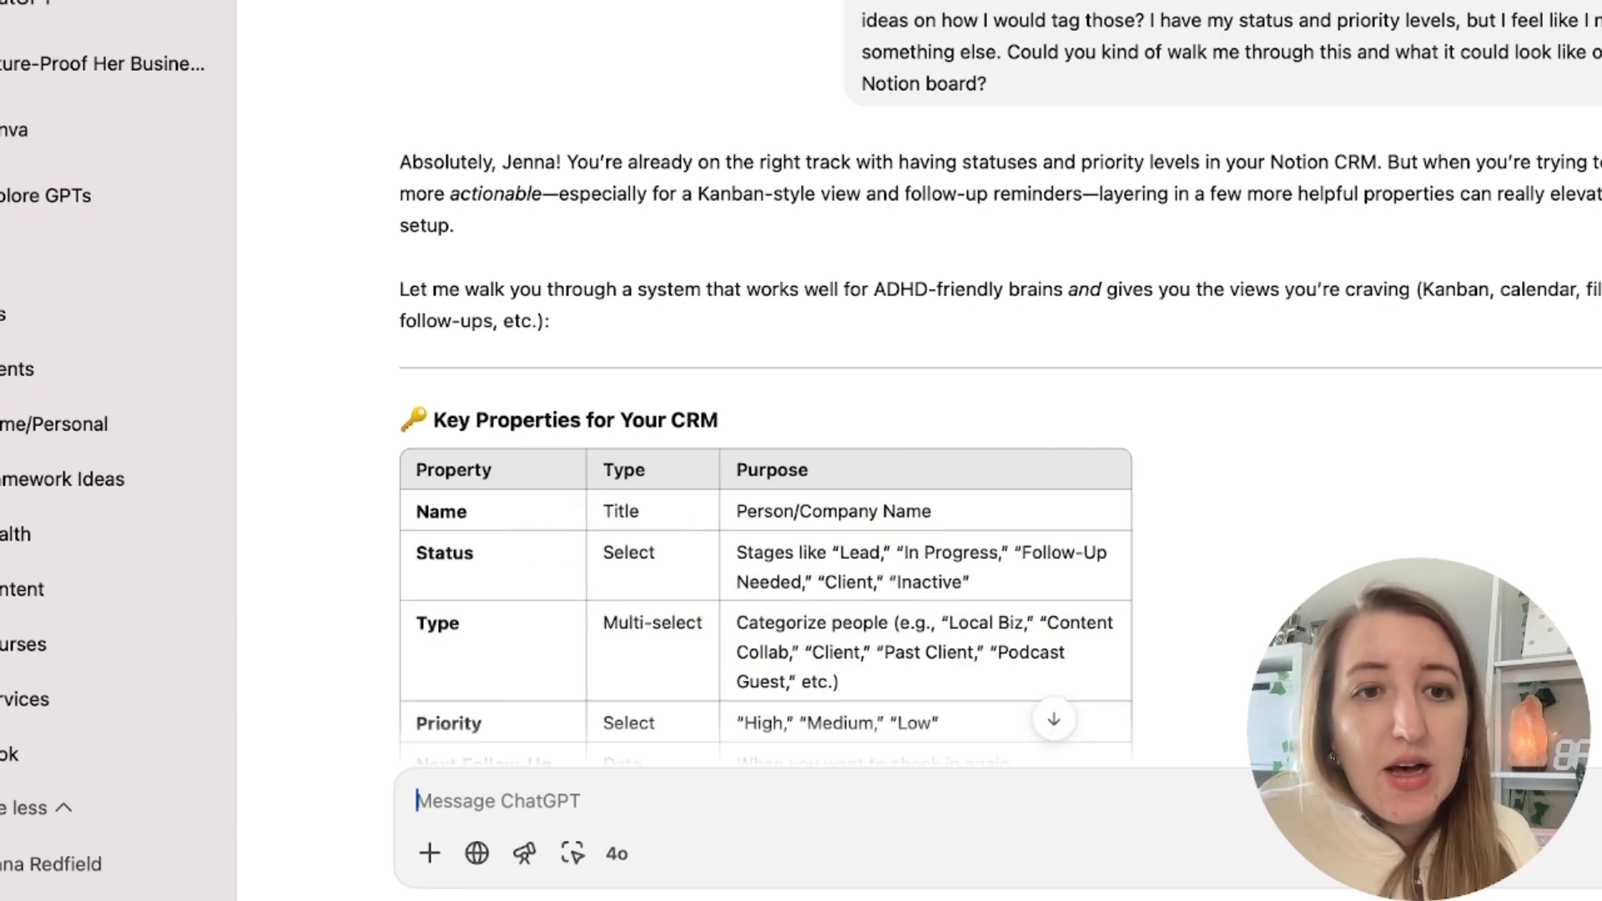
# Read the suggested Key Properties table for the CRM, focusing on Follow-Up Status, Last Contacted and Tags.
pyautogui.scroll(-2, 511, 404)
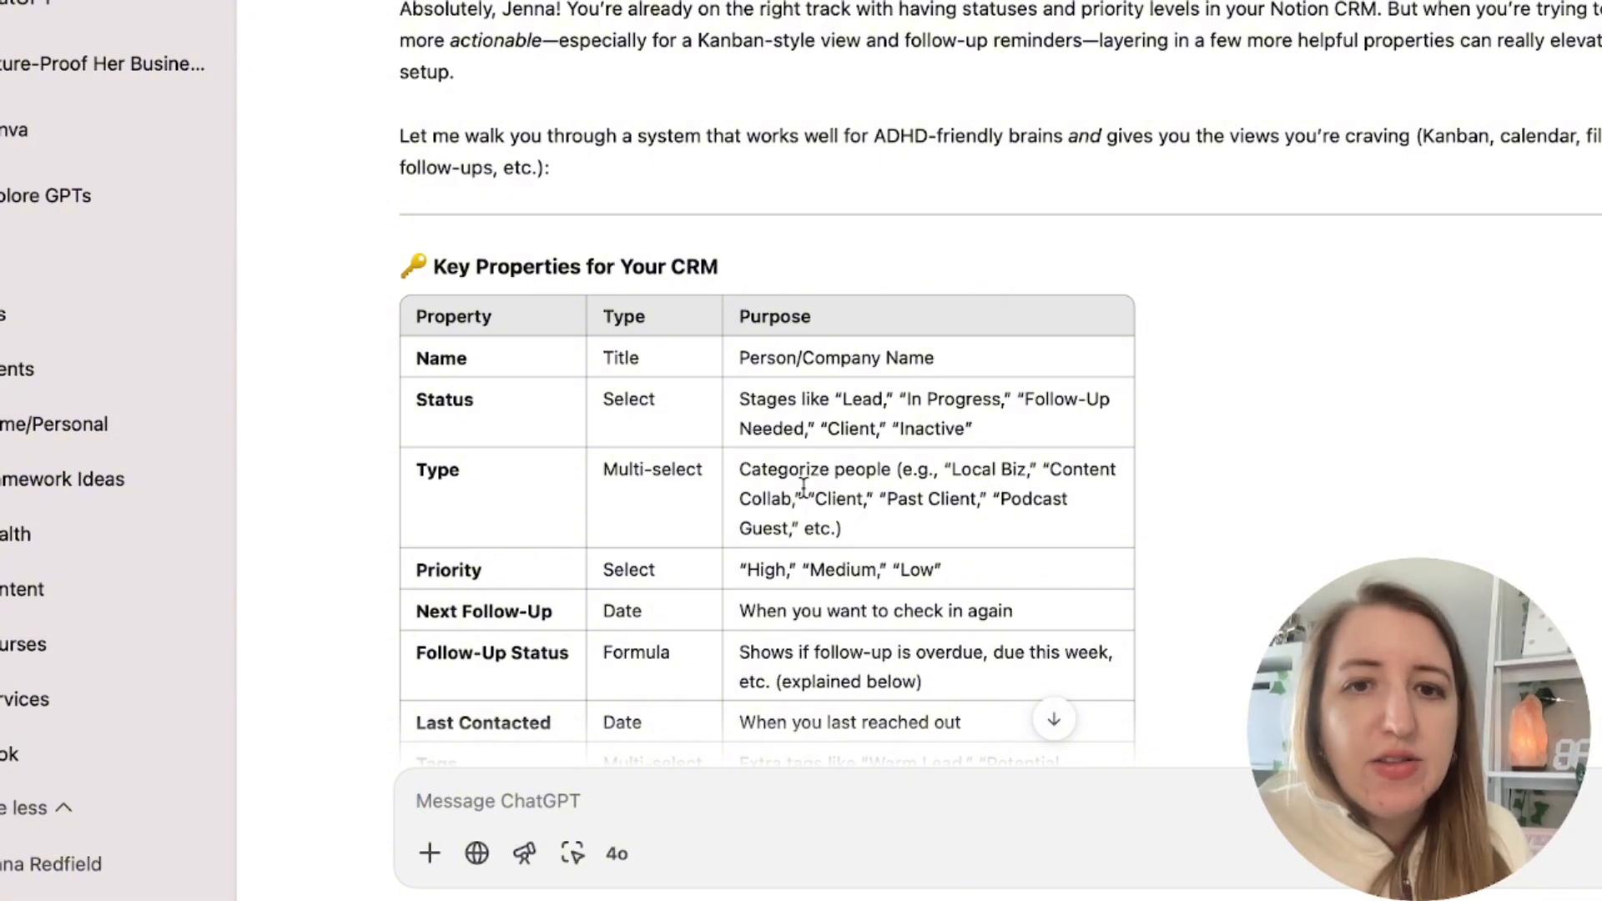
pyautogui.scroll(-1, 715, 433)
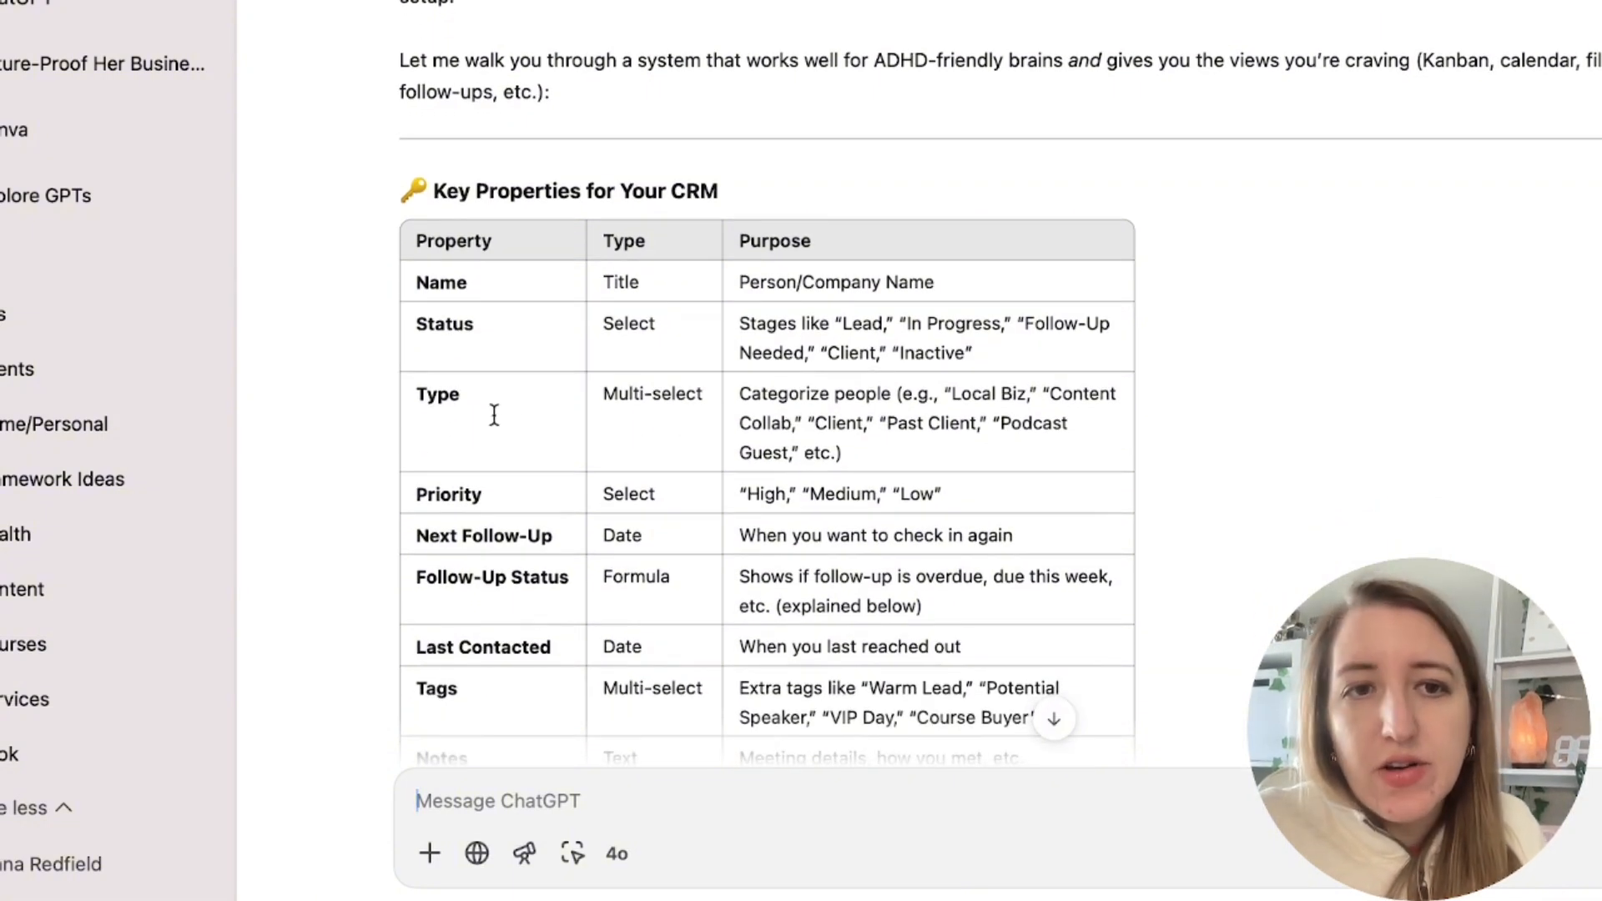
pyautogui.scroll(-1, 773, 392)
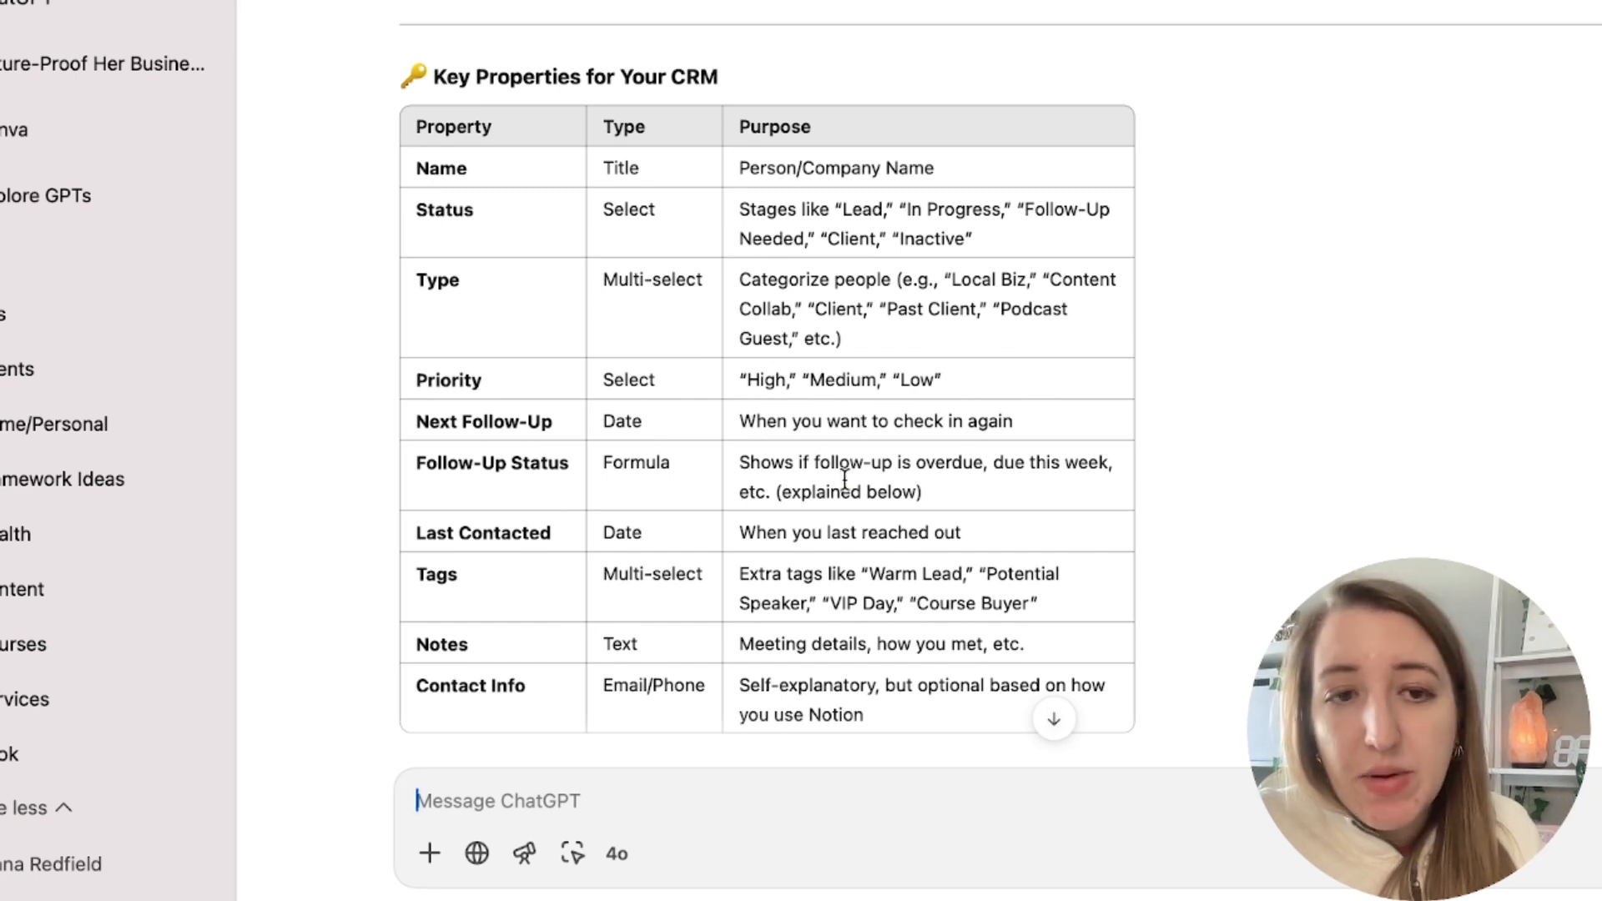
pyautogui.moveTo(737, 464); pyautogui.dragTo(992, 548)
pyautogui.click(993, 548)
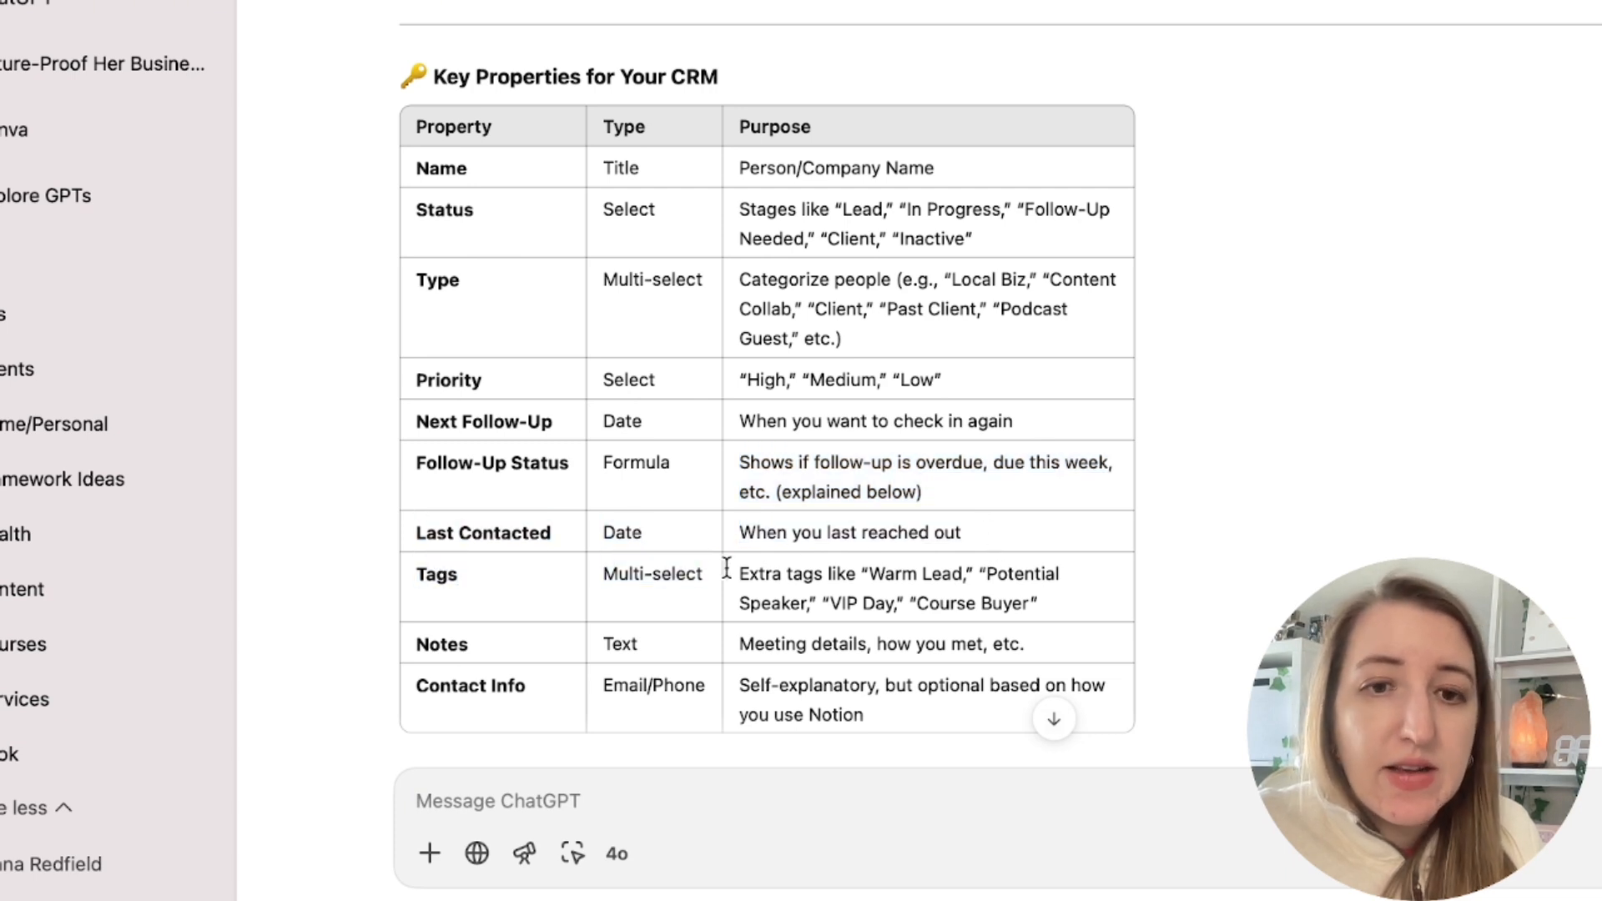
pyautogui.moveTo(727, 568)
pyautogui.mouseDown()
pyautogui.moveTo(882, 601)
pyautogui.moveTo(1038, 603)
pyautogui.moveTo(822, 602)
pyautogui.moveTo(739, 572)
pyautogui.mouseUp()
pyautogui.click(1031, 603)
pyautogui.click(738, 573)
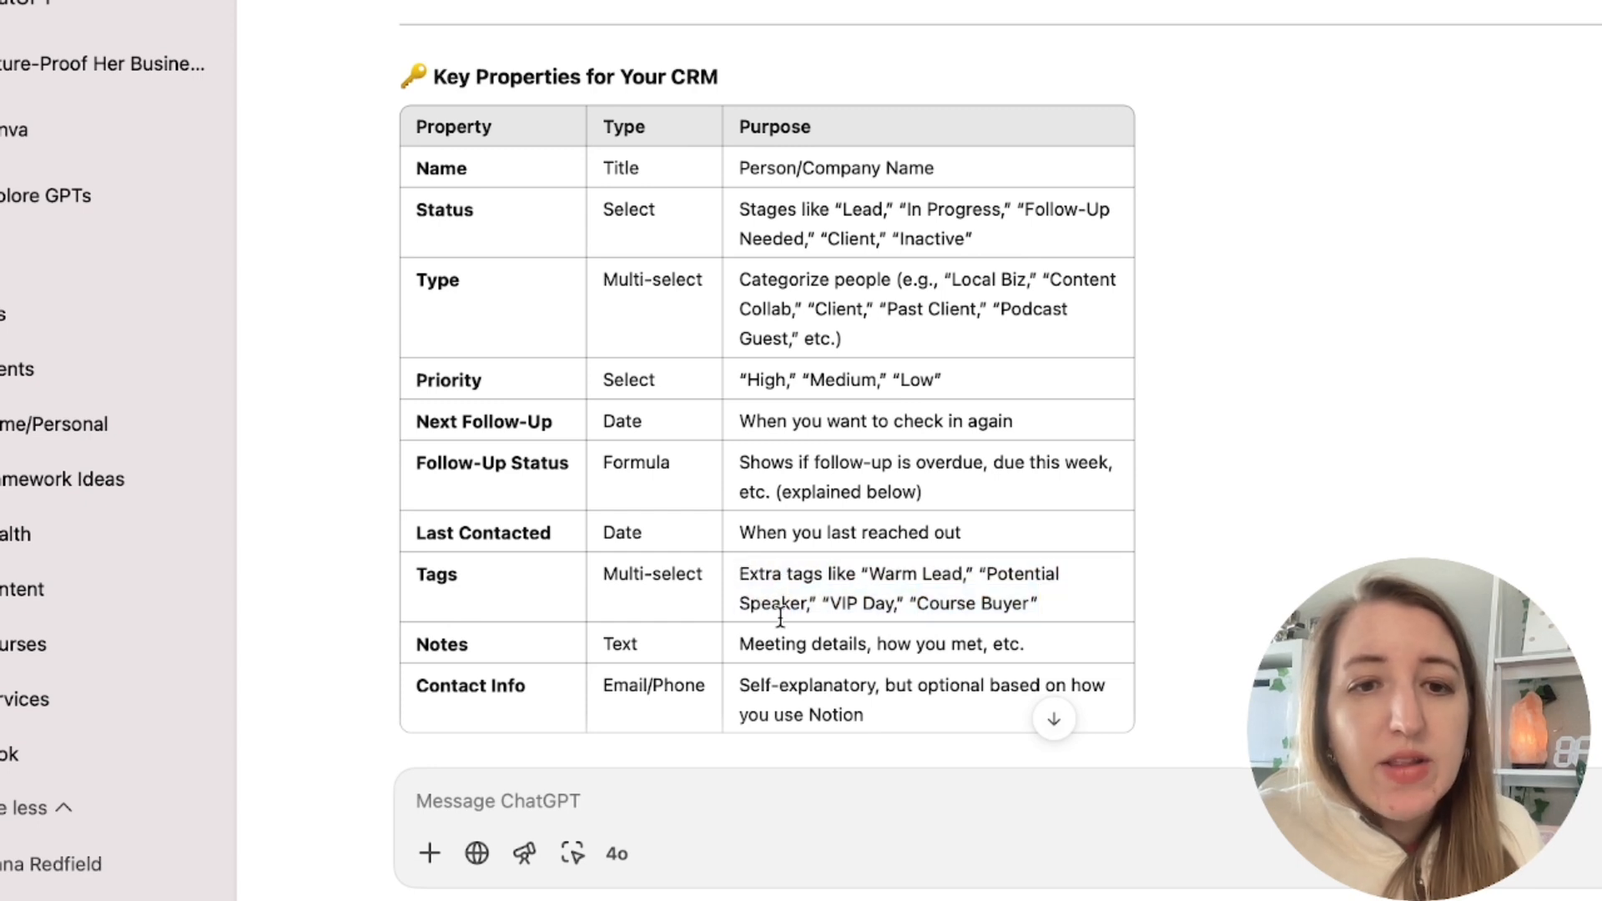
# Draft a reply mentioning the linked tags/knowledge vault database and the linked networking & events calendar.
pyautogui.click(659, 791)
pyautogui.write('I do have a ')
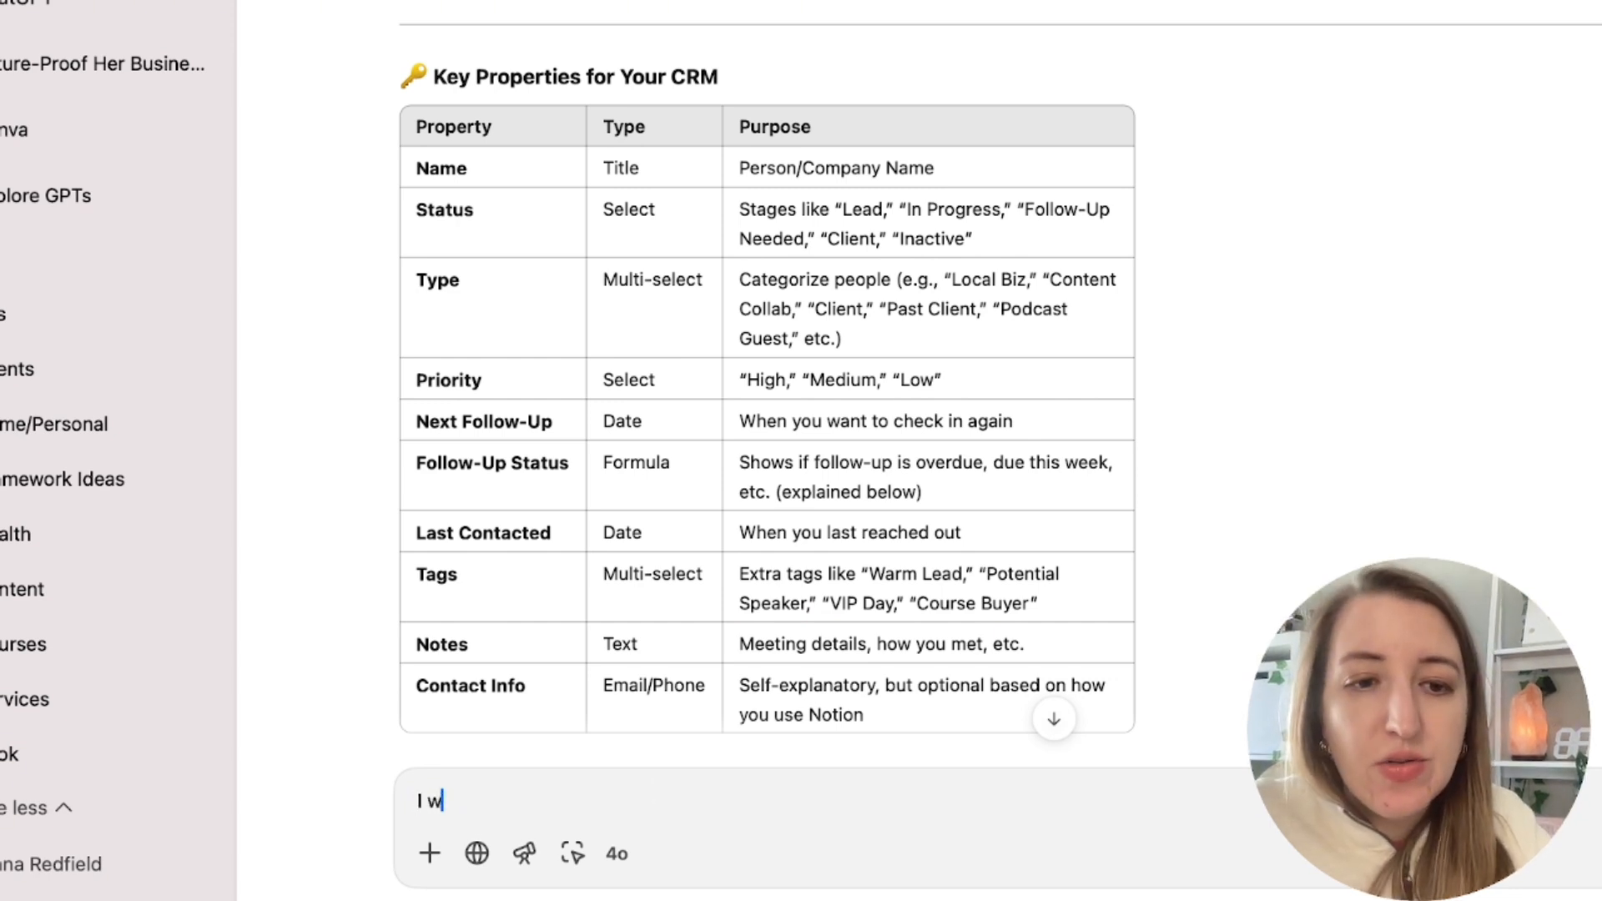
pyautogui.write('tags/kn')
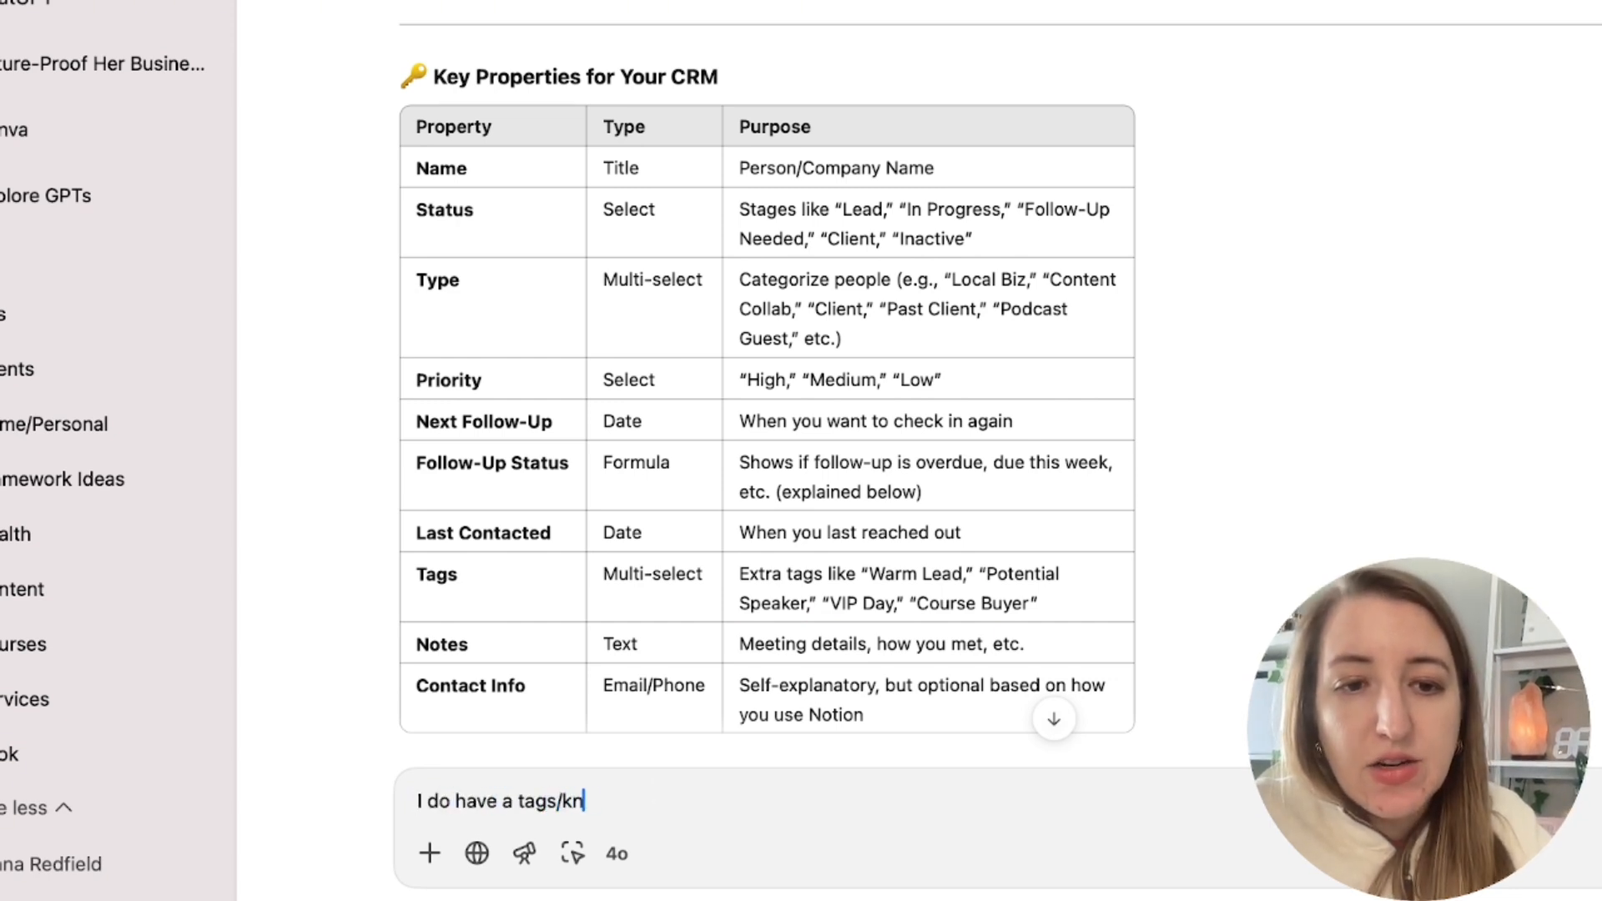
pyautogui.write('owledge vault ')
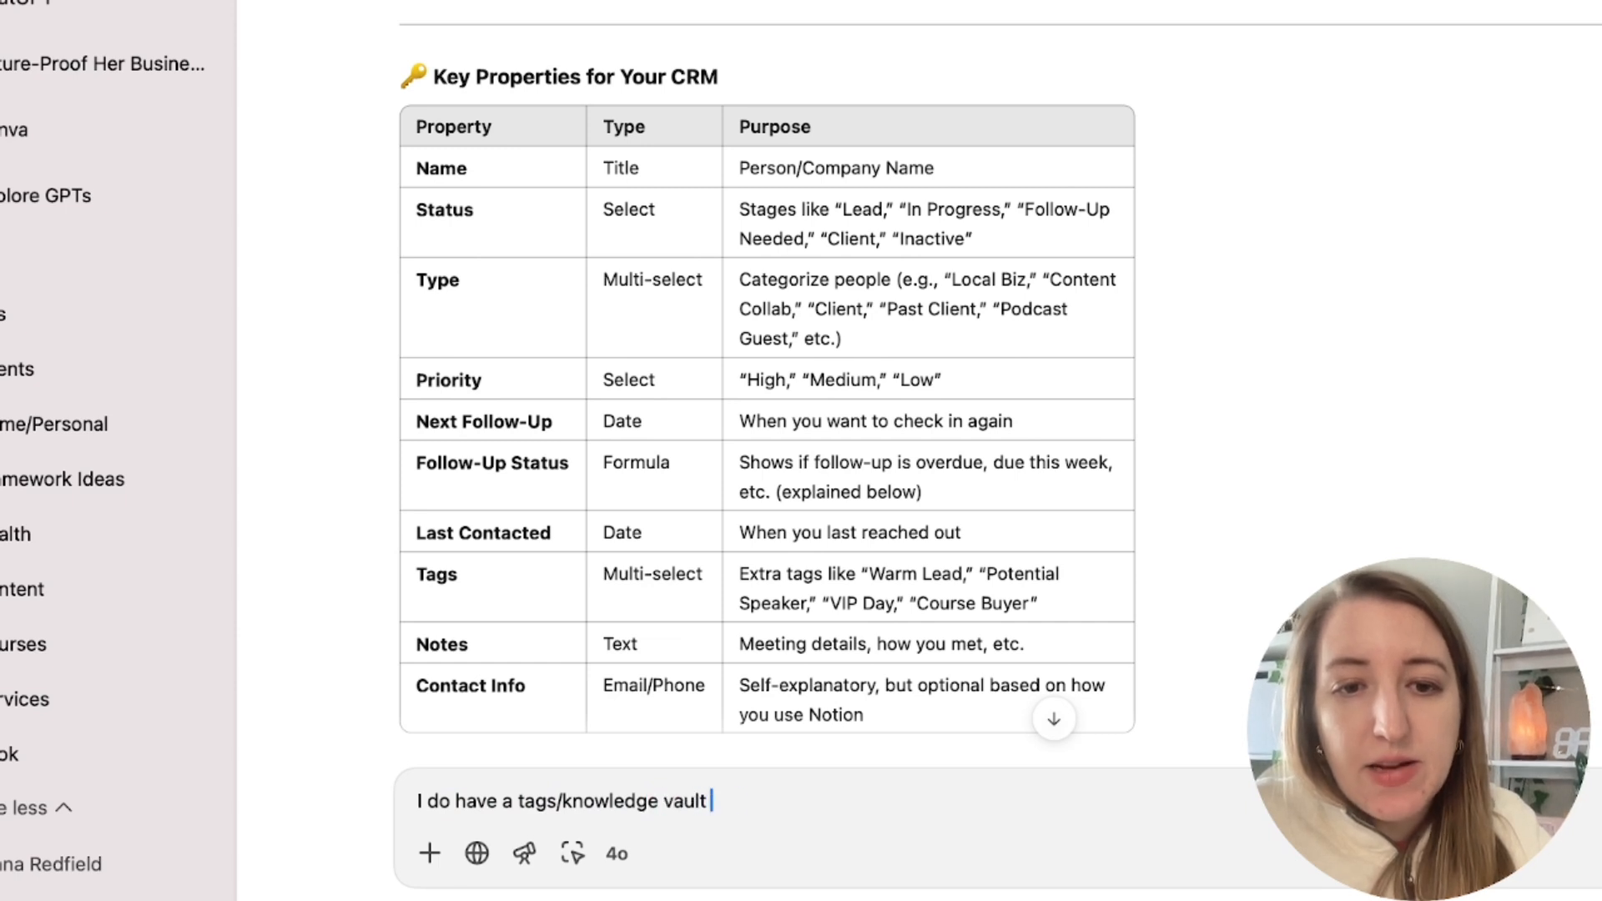
pyautogui.write('database that I l')
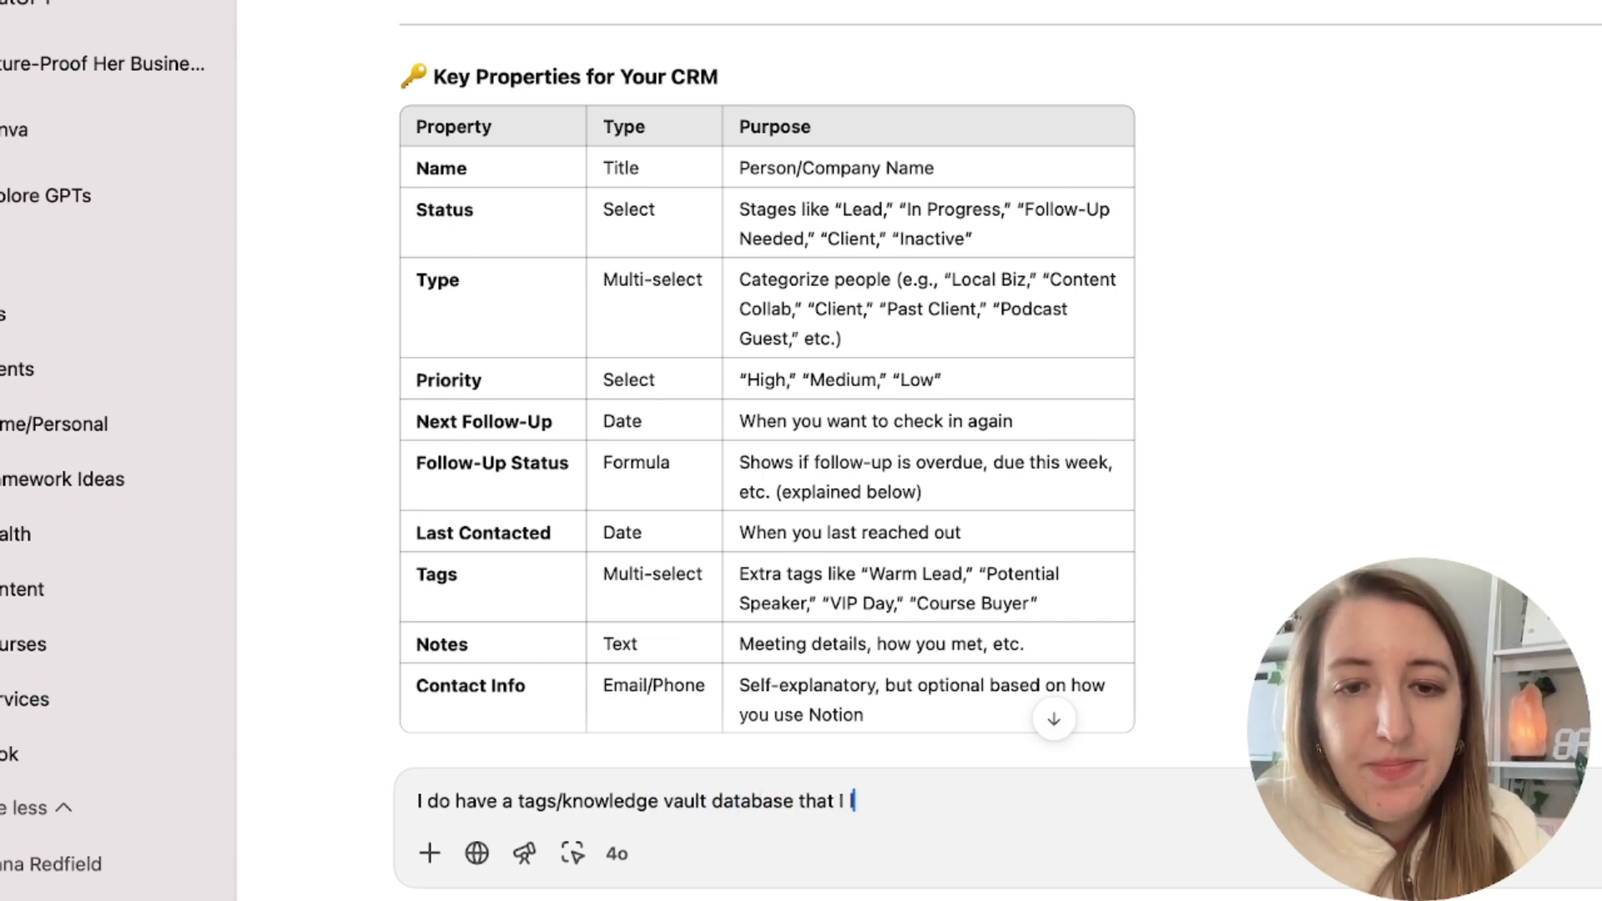
pyautogui.write('ink it to. I als')
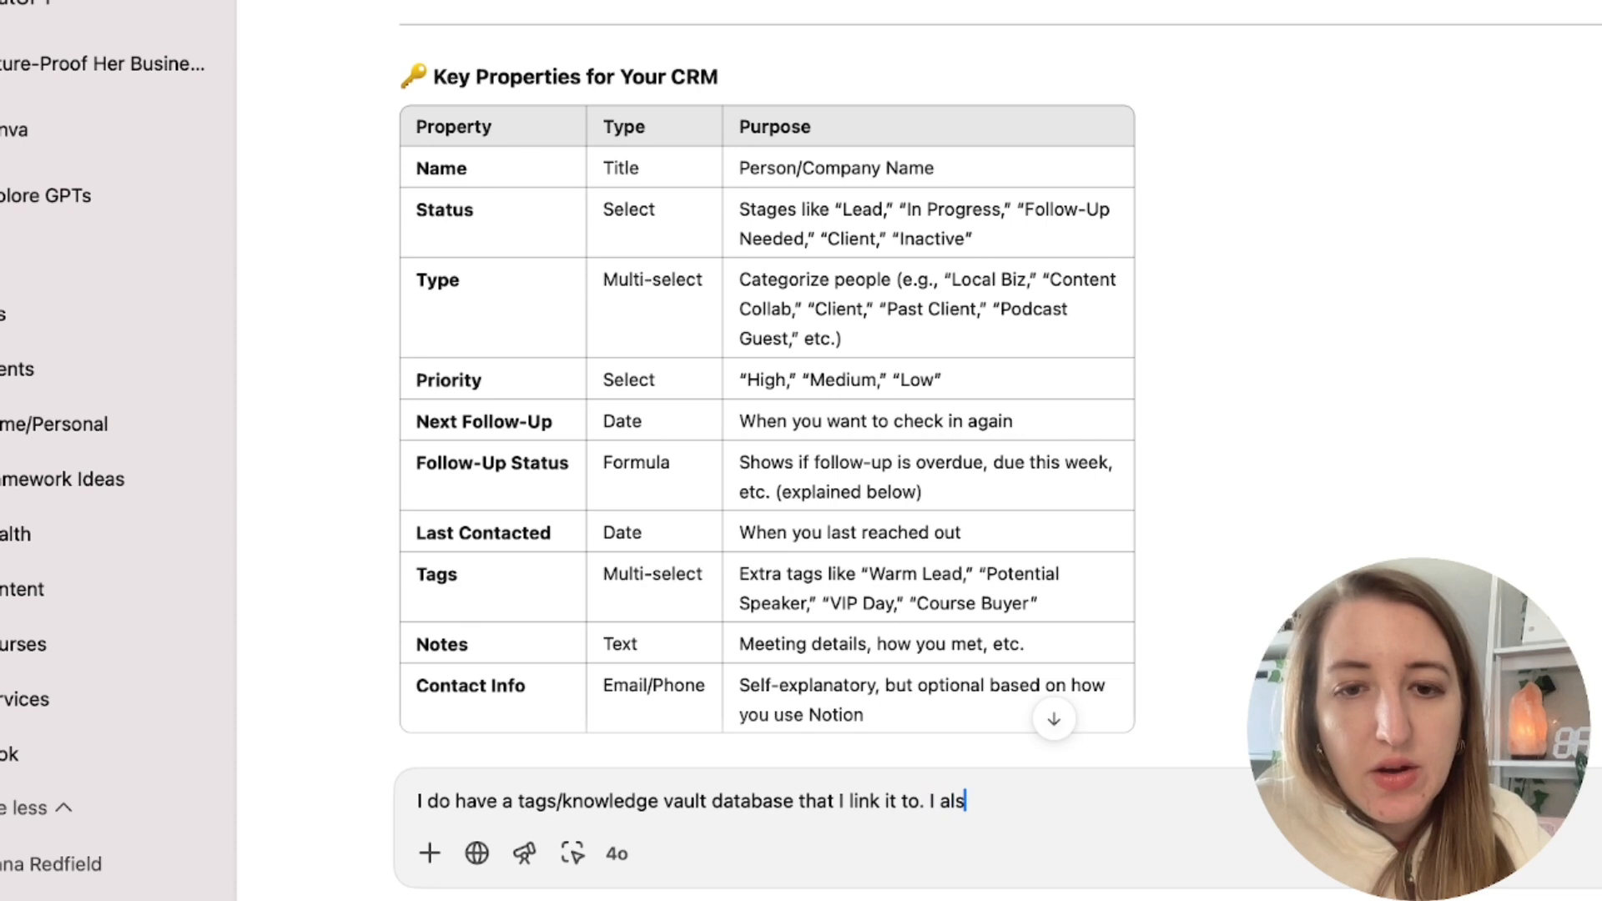
pyautogui.write('o link to my netw')
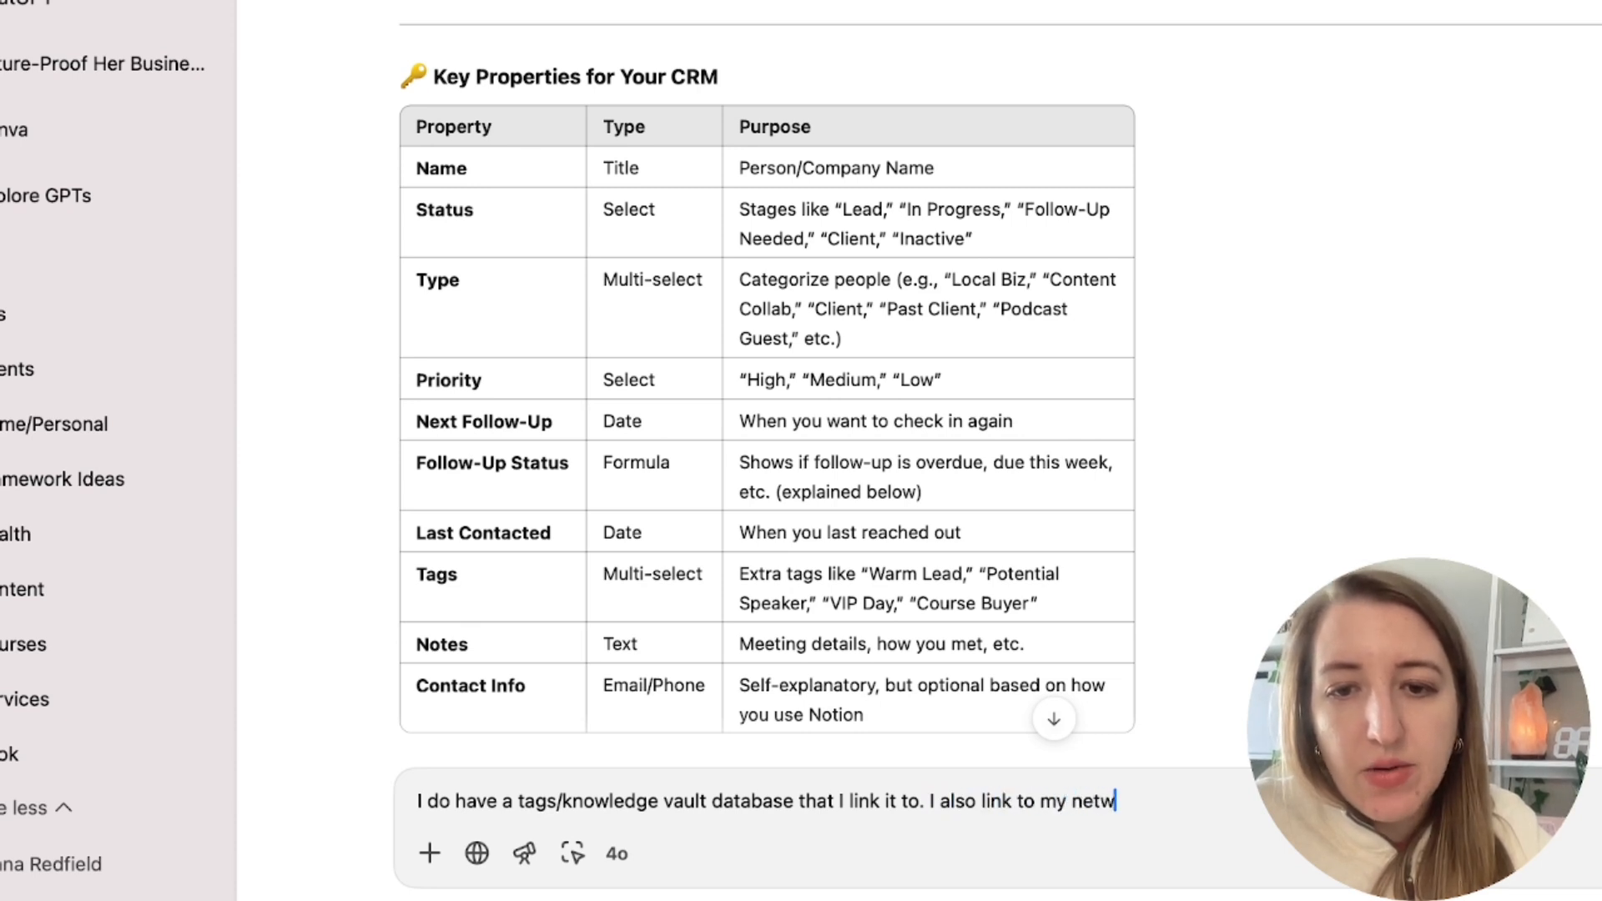
pyautogui.write('orking & events')
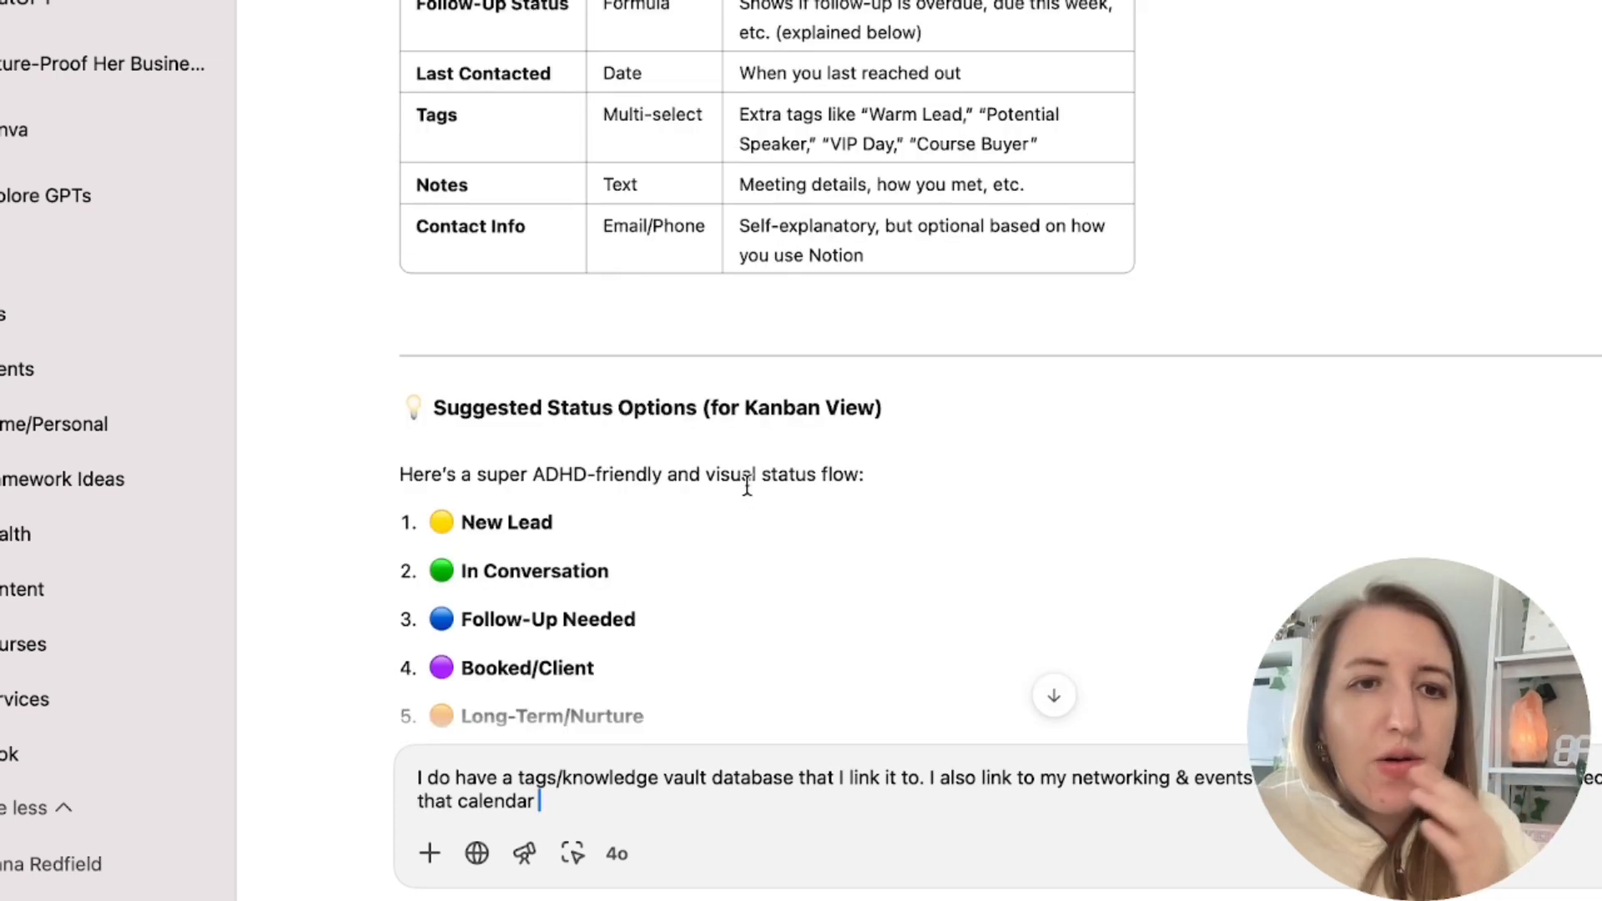
# Read the suggested status options, follow-up formula, views to create and bonus ideas in the rest of the answer.
pyautogui.scroll(-3, 748, 487)
pyautogui.scroll(1, 747, 487)
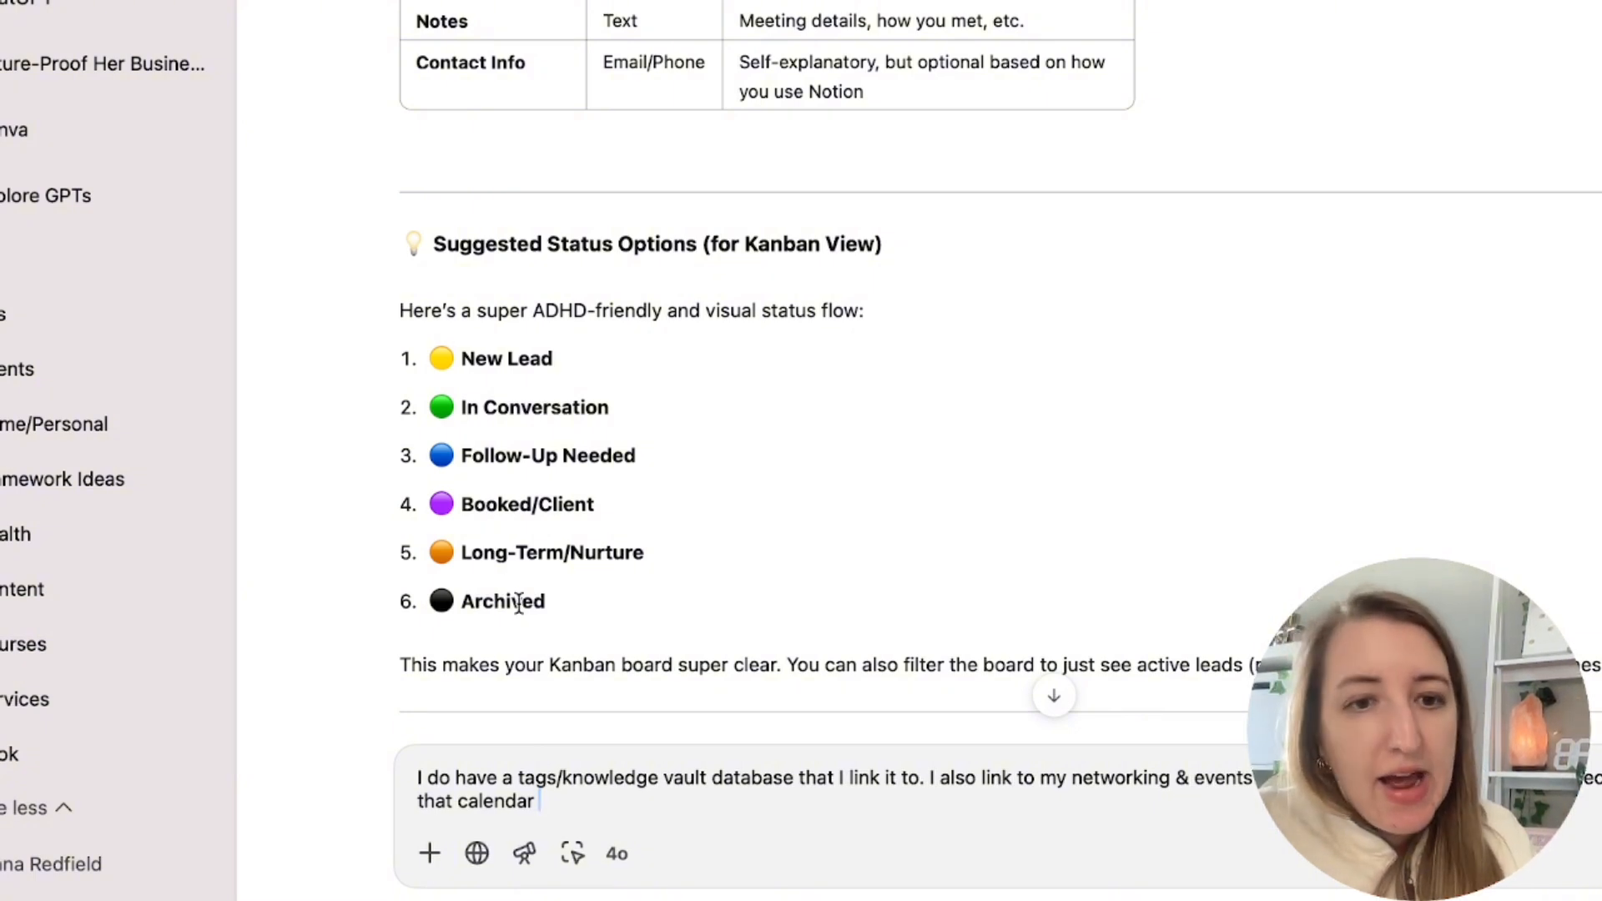
pyautogui.scroll(-10, 519, 603)
pyautogui.scroll(4, 518, 602)
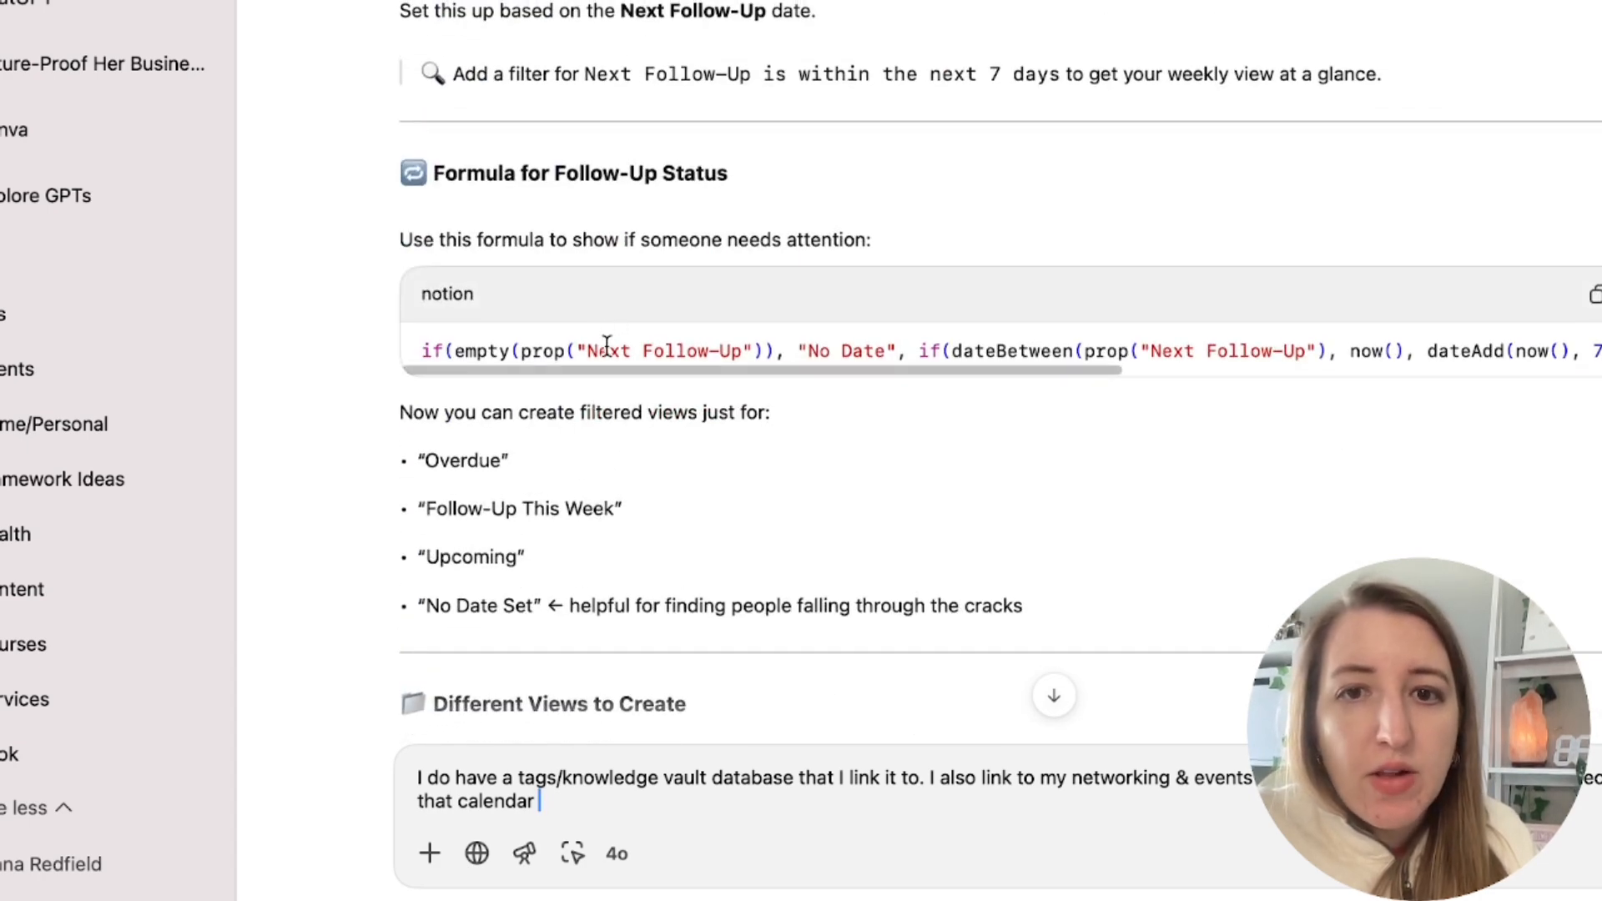
pyautogui.scroll(-10, 701, 358)
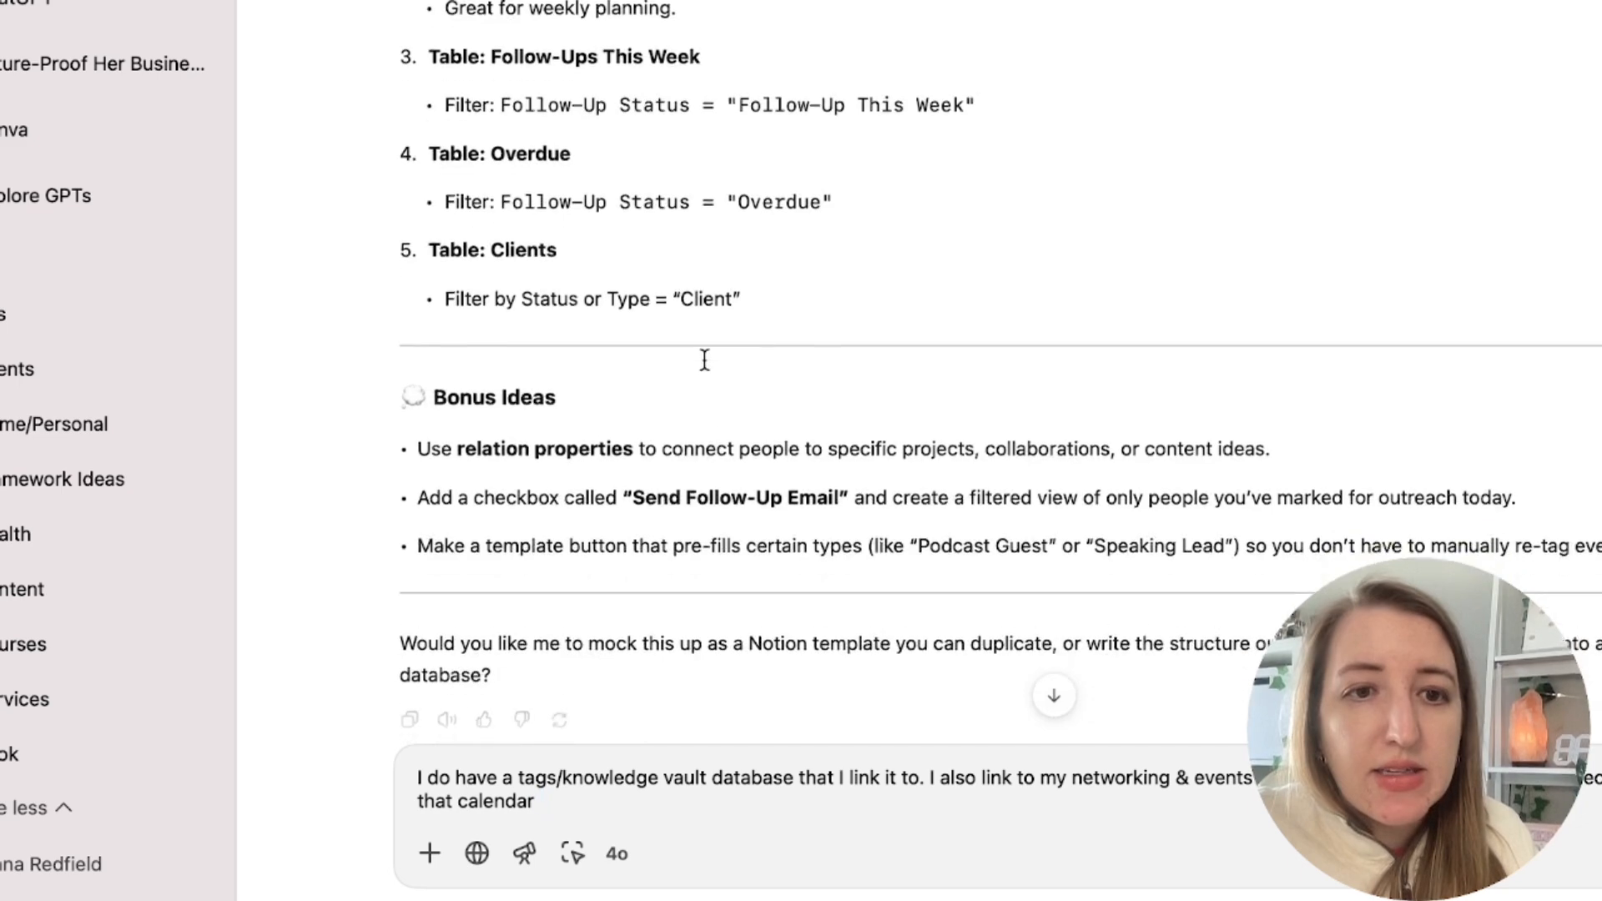
pyautogui.scroll(10, 704, 359)
pyautogui.scroll(-2, 705, 359)
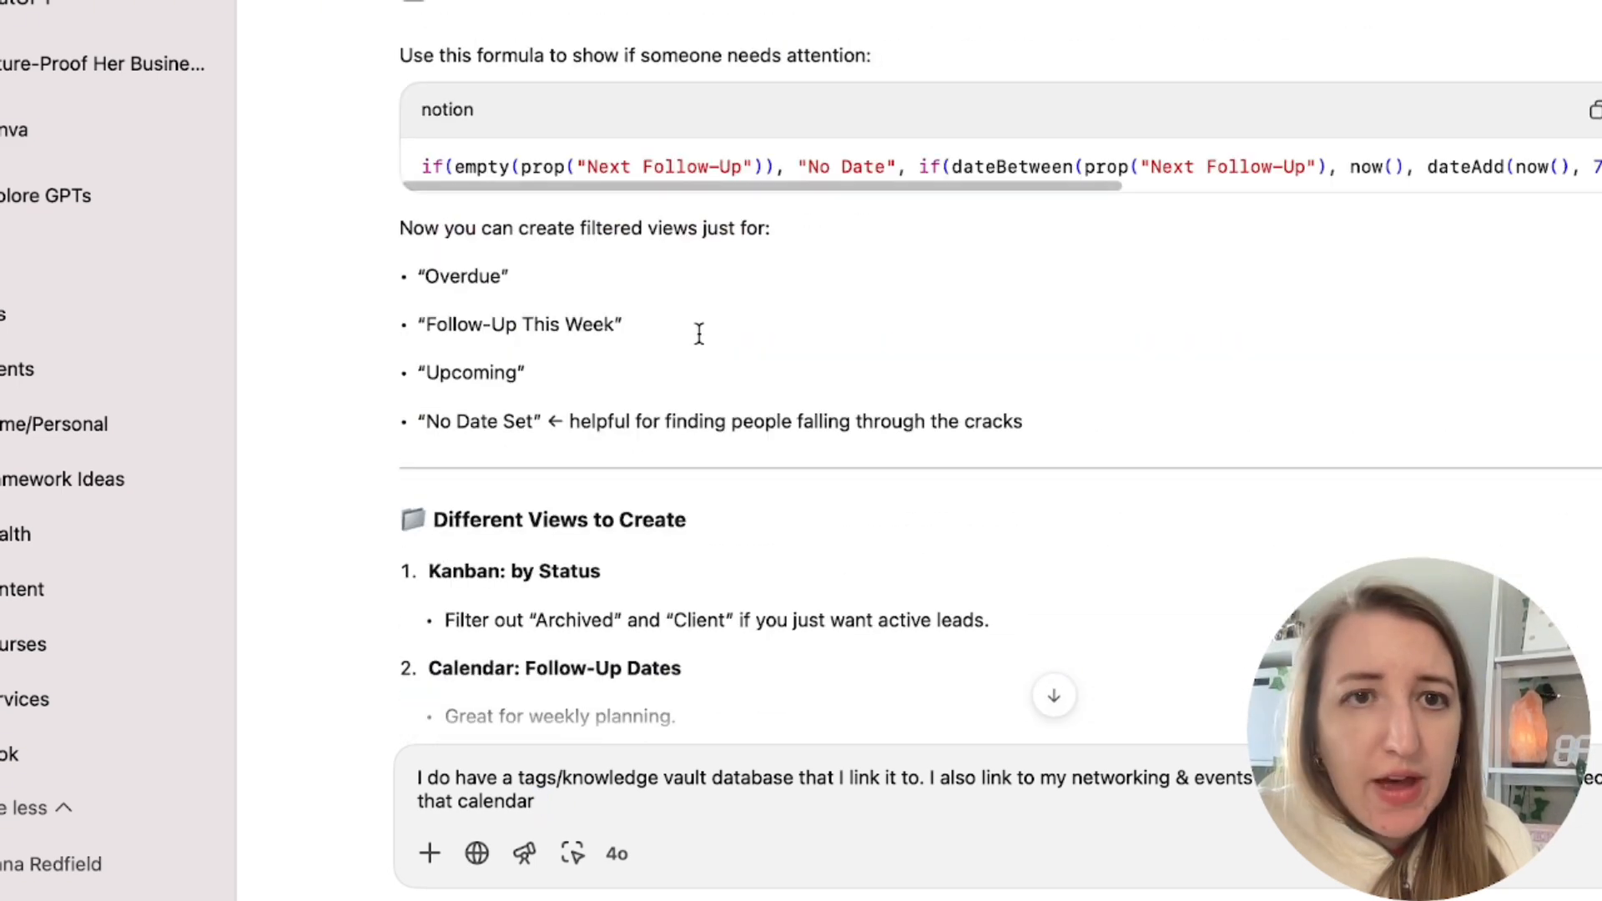
pyautogui.scroll(-8, 699, 334)
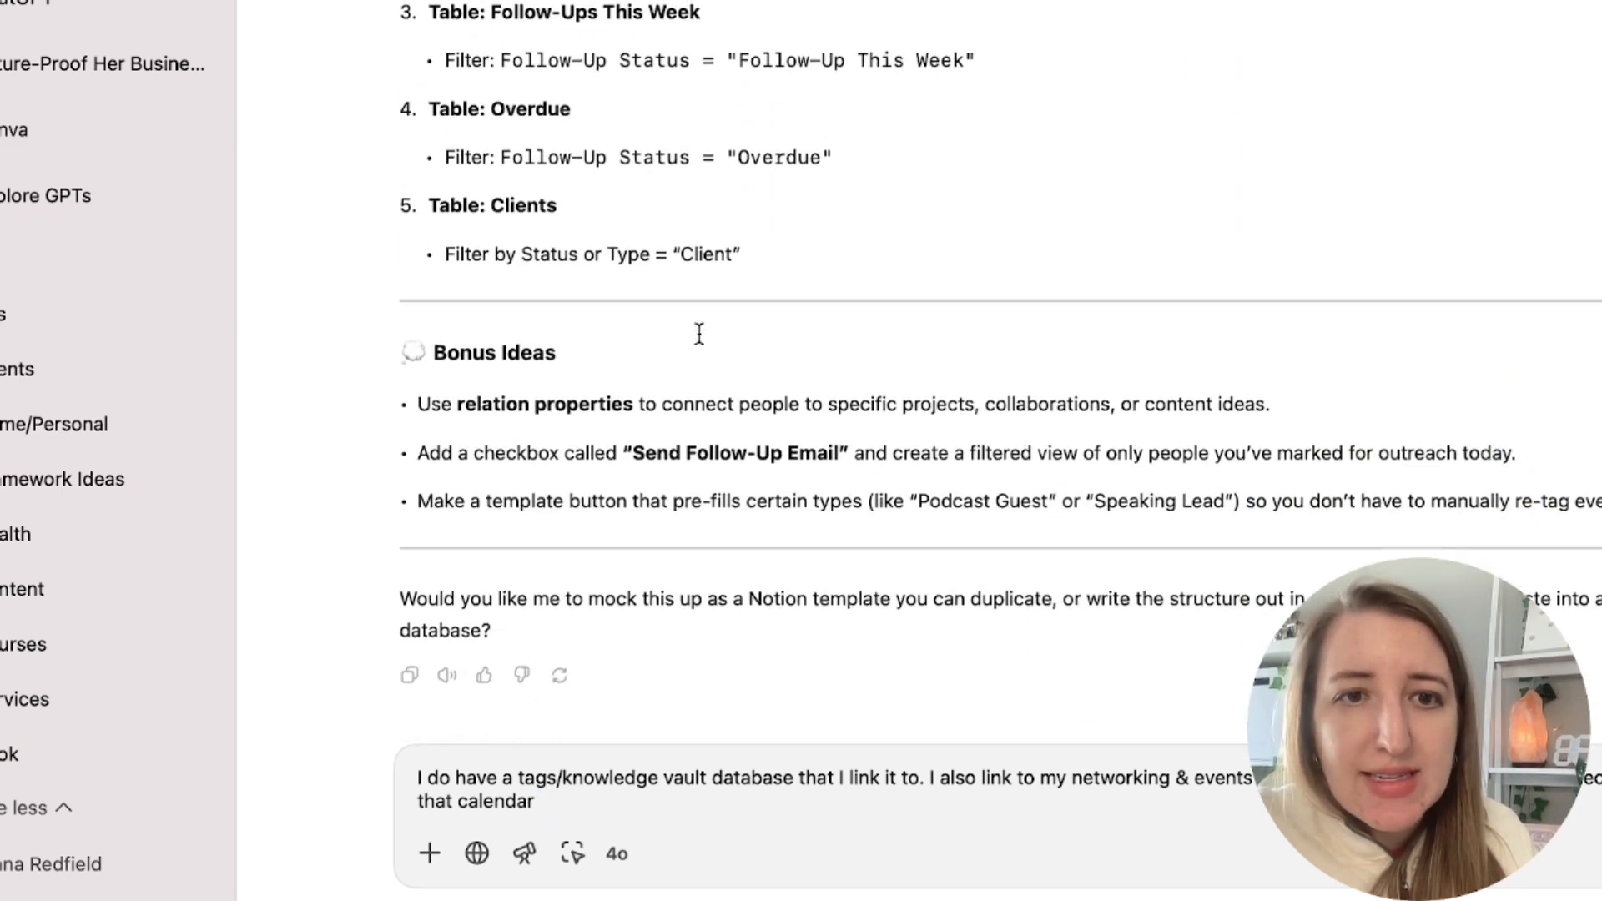
pyautogui.scroll(3, 700, 334)
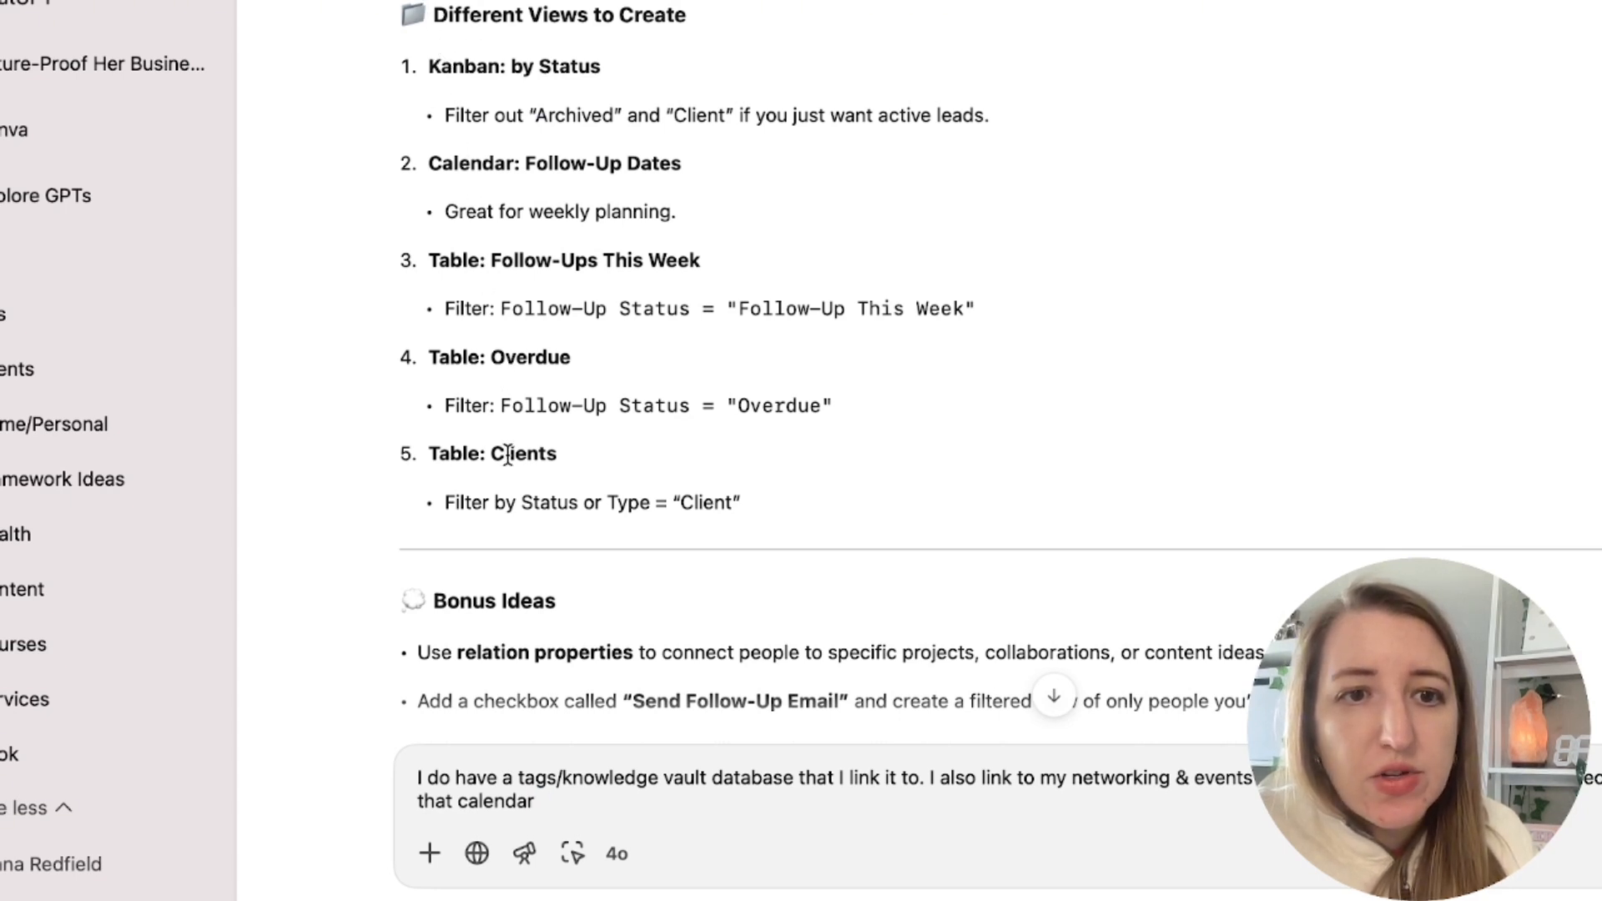
pyautogui.scroll(-3, 622, 565)
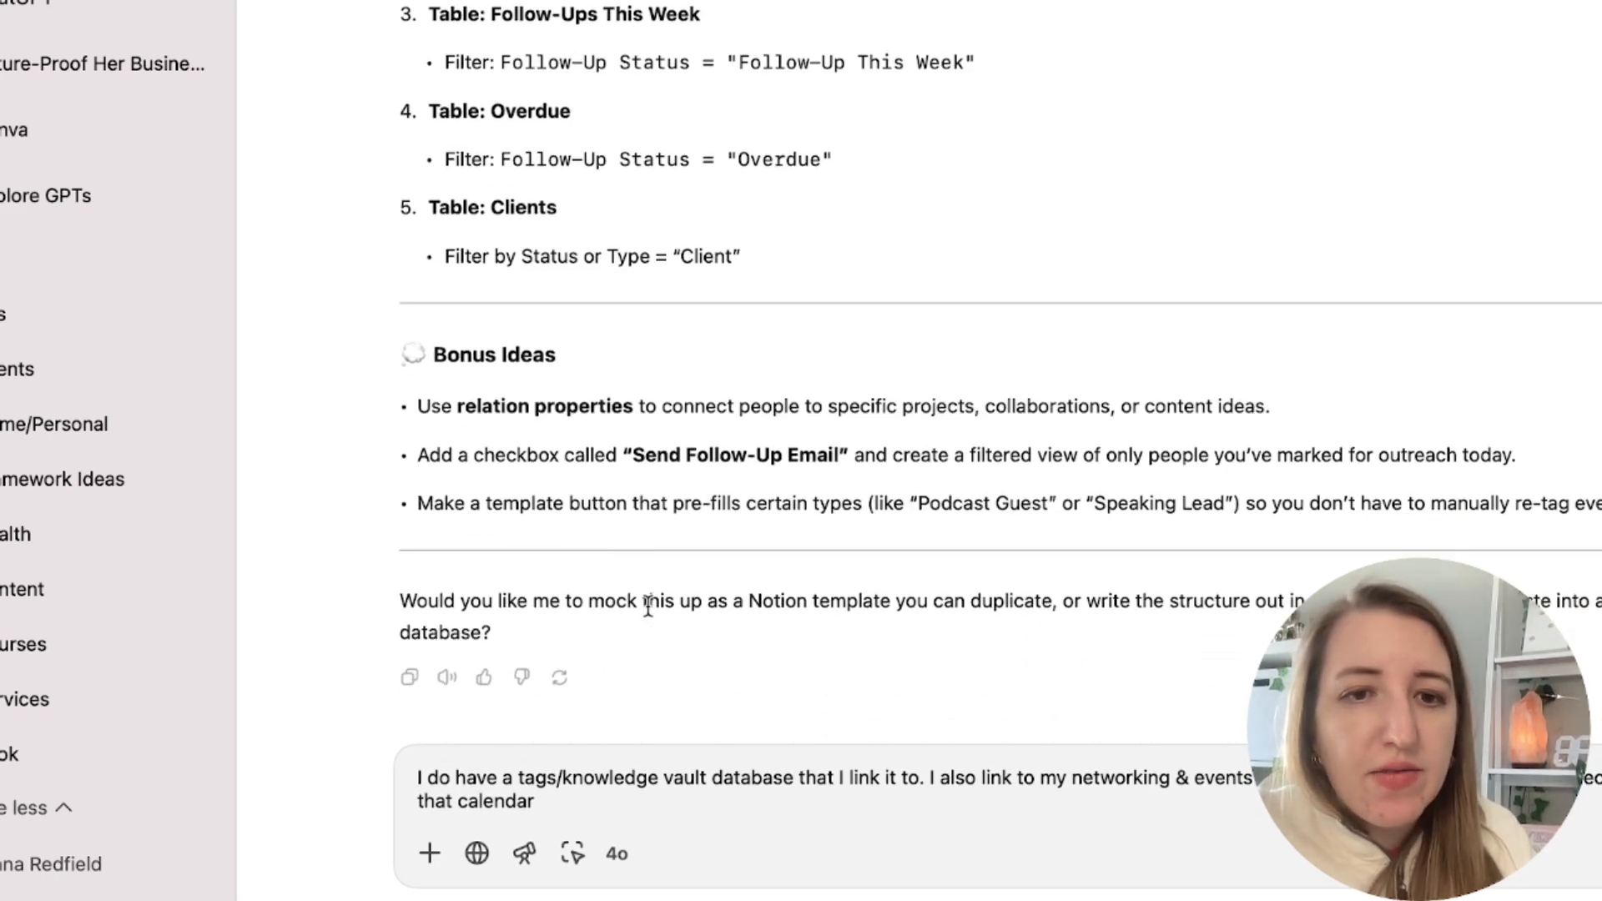
pyautogui.moveTo(623, 407); pyautogui.dragTo(937, 454)
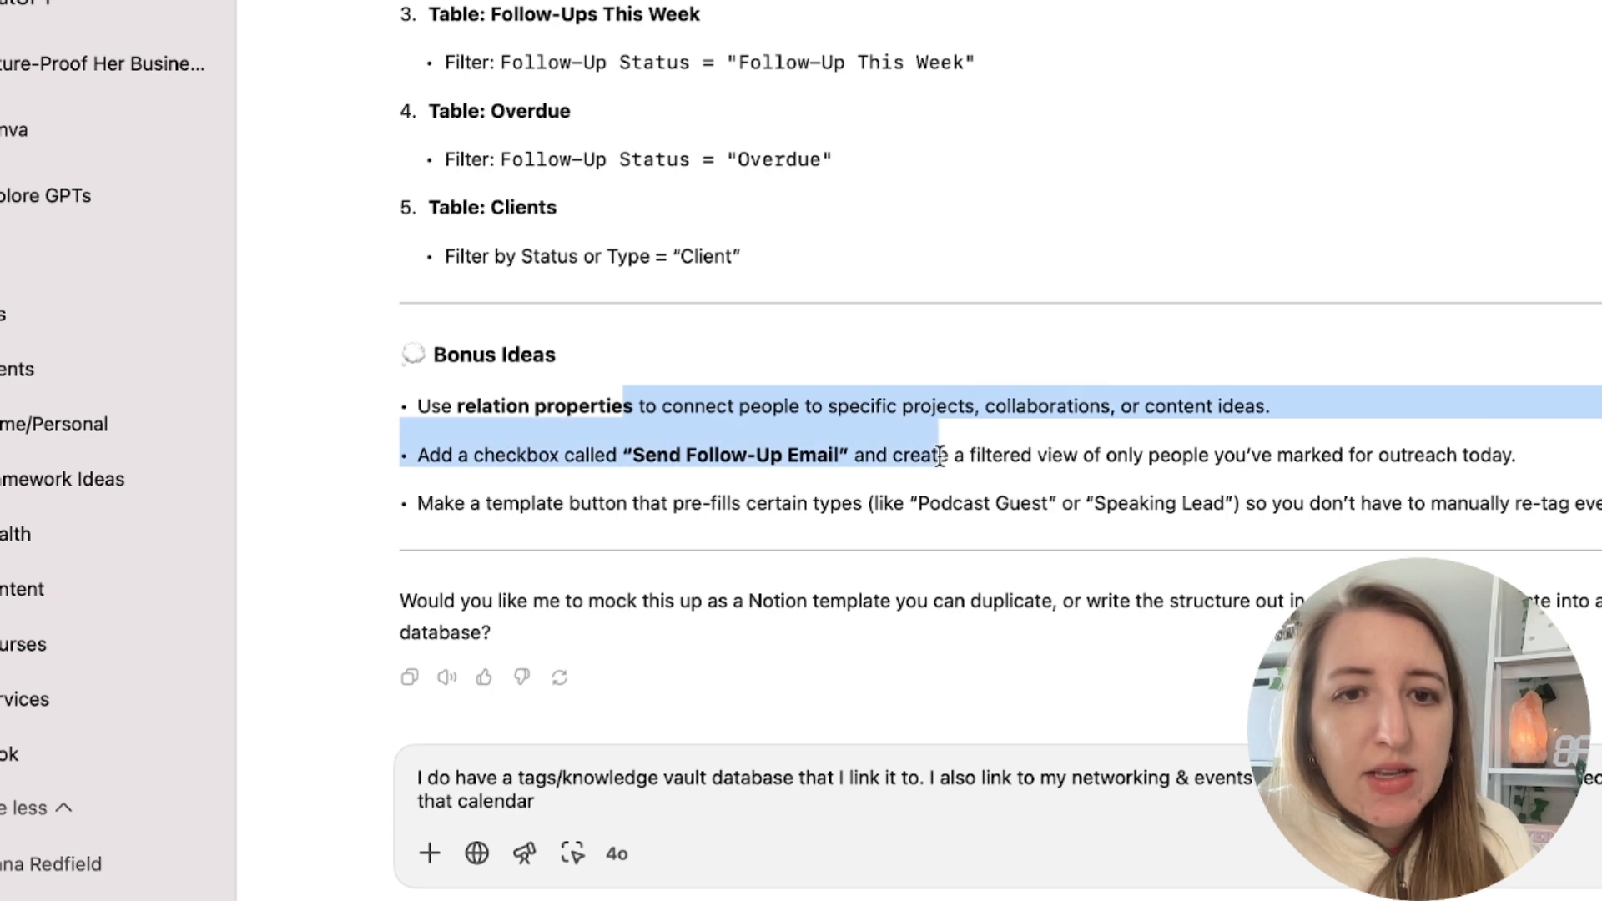
pyautogui.click(940, 476)
# Clear the unsent reply draft from the message box.
pyautogui.moveTo(708, 808); pyautogui.dragTo(418, 778)
pyautogui.press('BackSpace')
# Return to the suggested Kanban status options and highlight the six statuses from New Lead to Archived.
pyautogui.scroll(15, 819, 450)
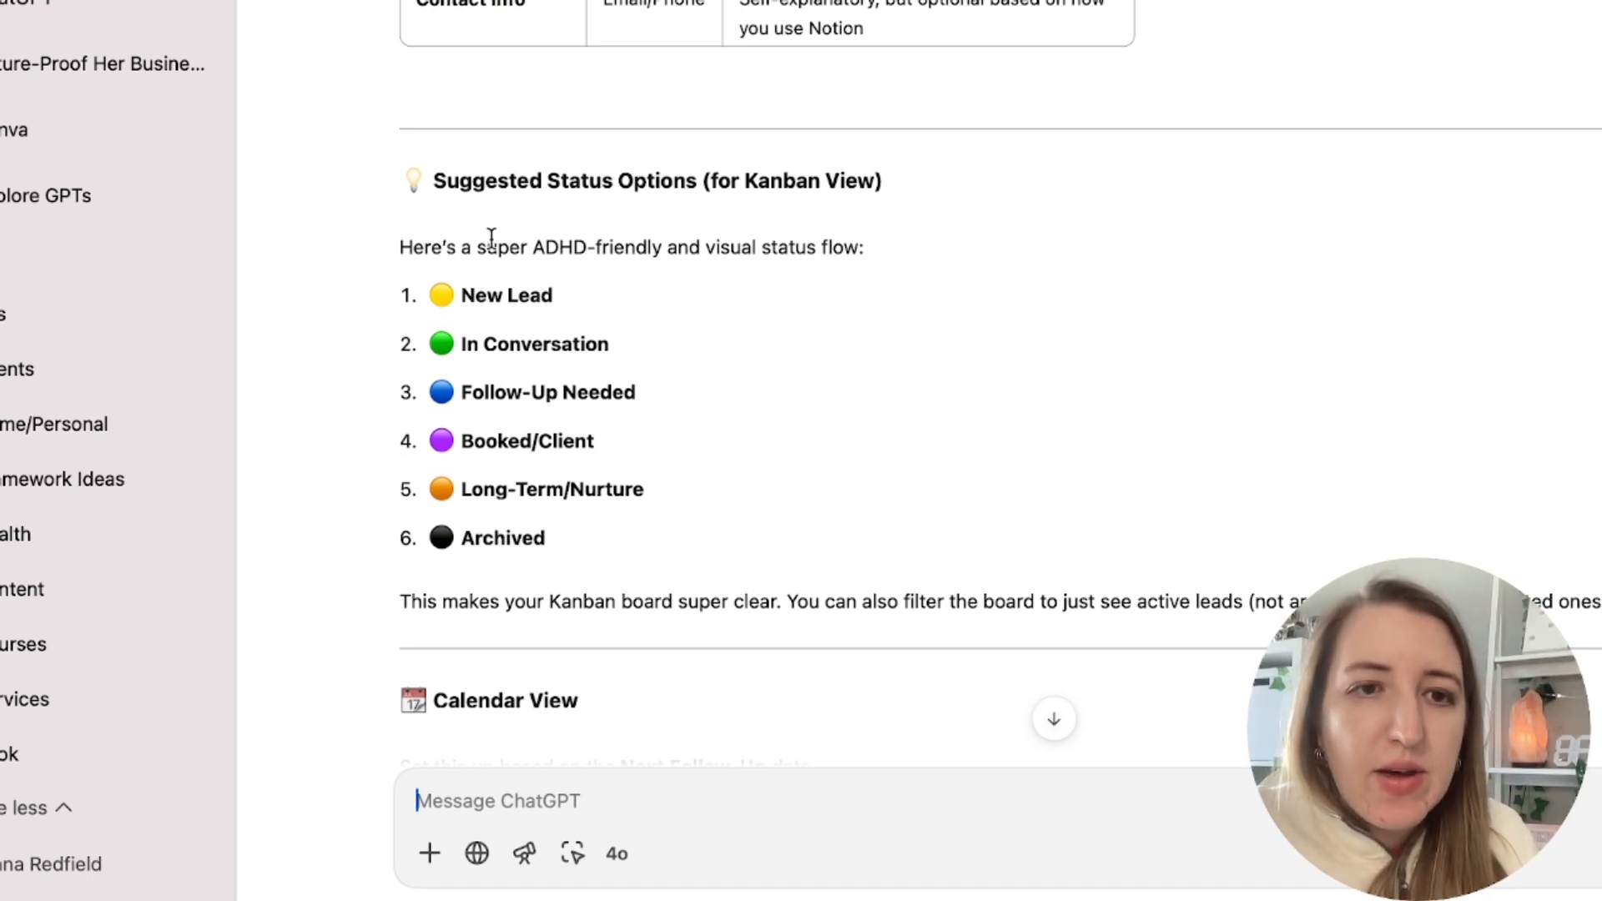
pyautogui.moveTo(431, 285); pyautogui.dragTo(616, 551)
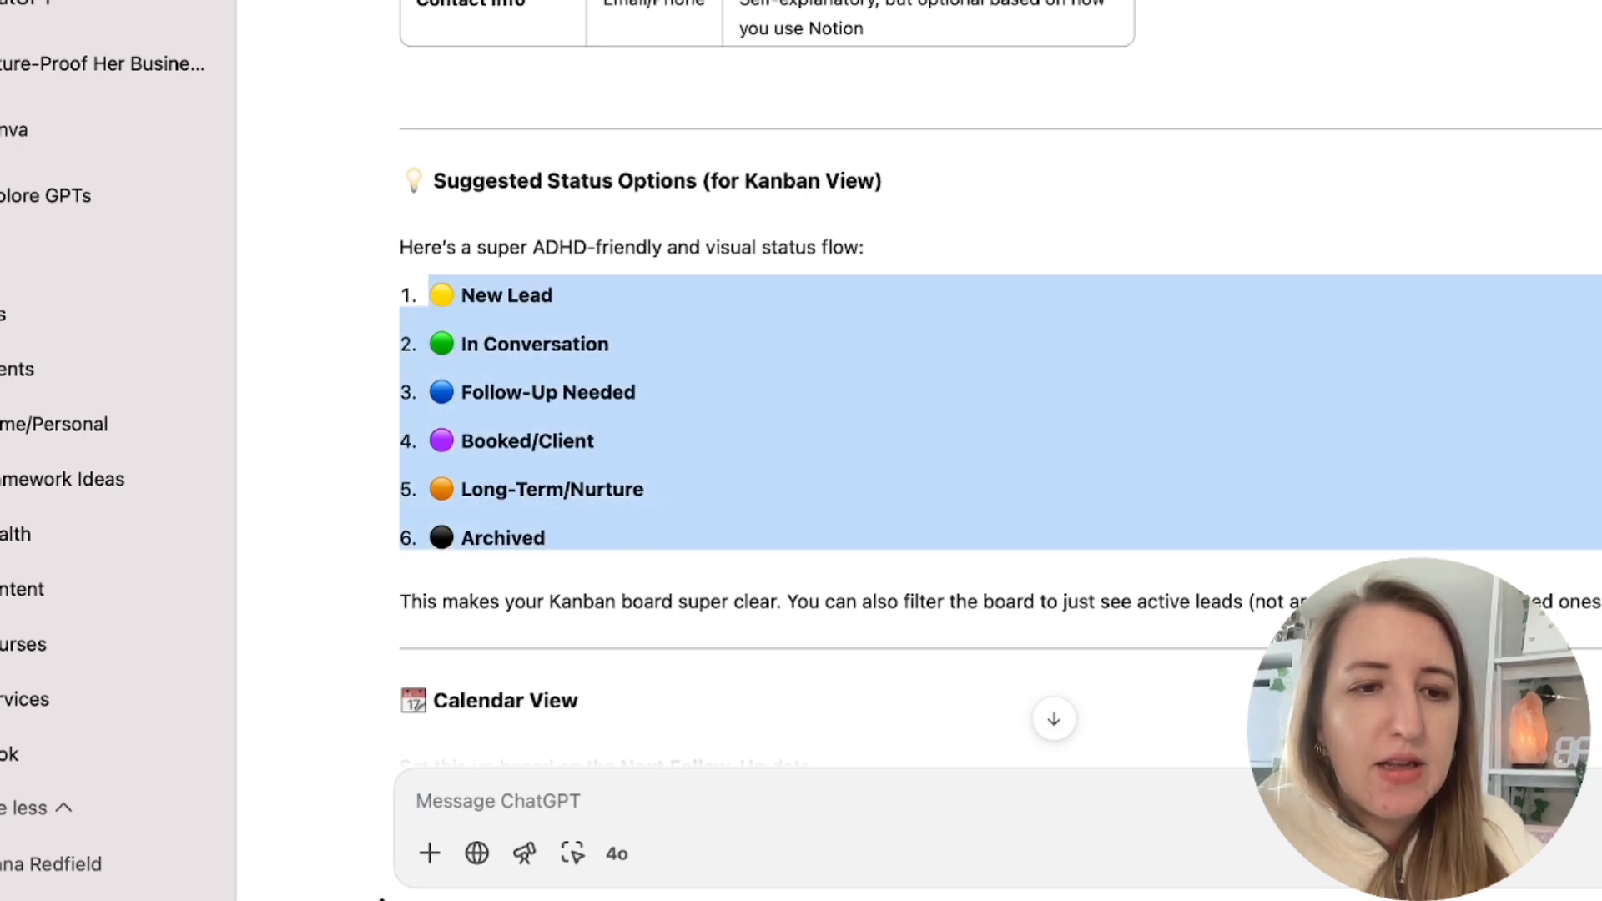
pyautogui.click(617, 547)
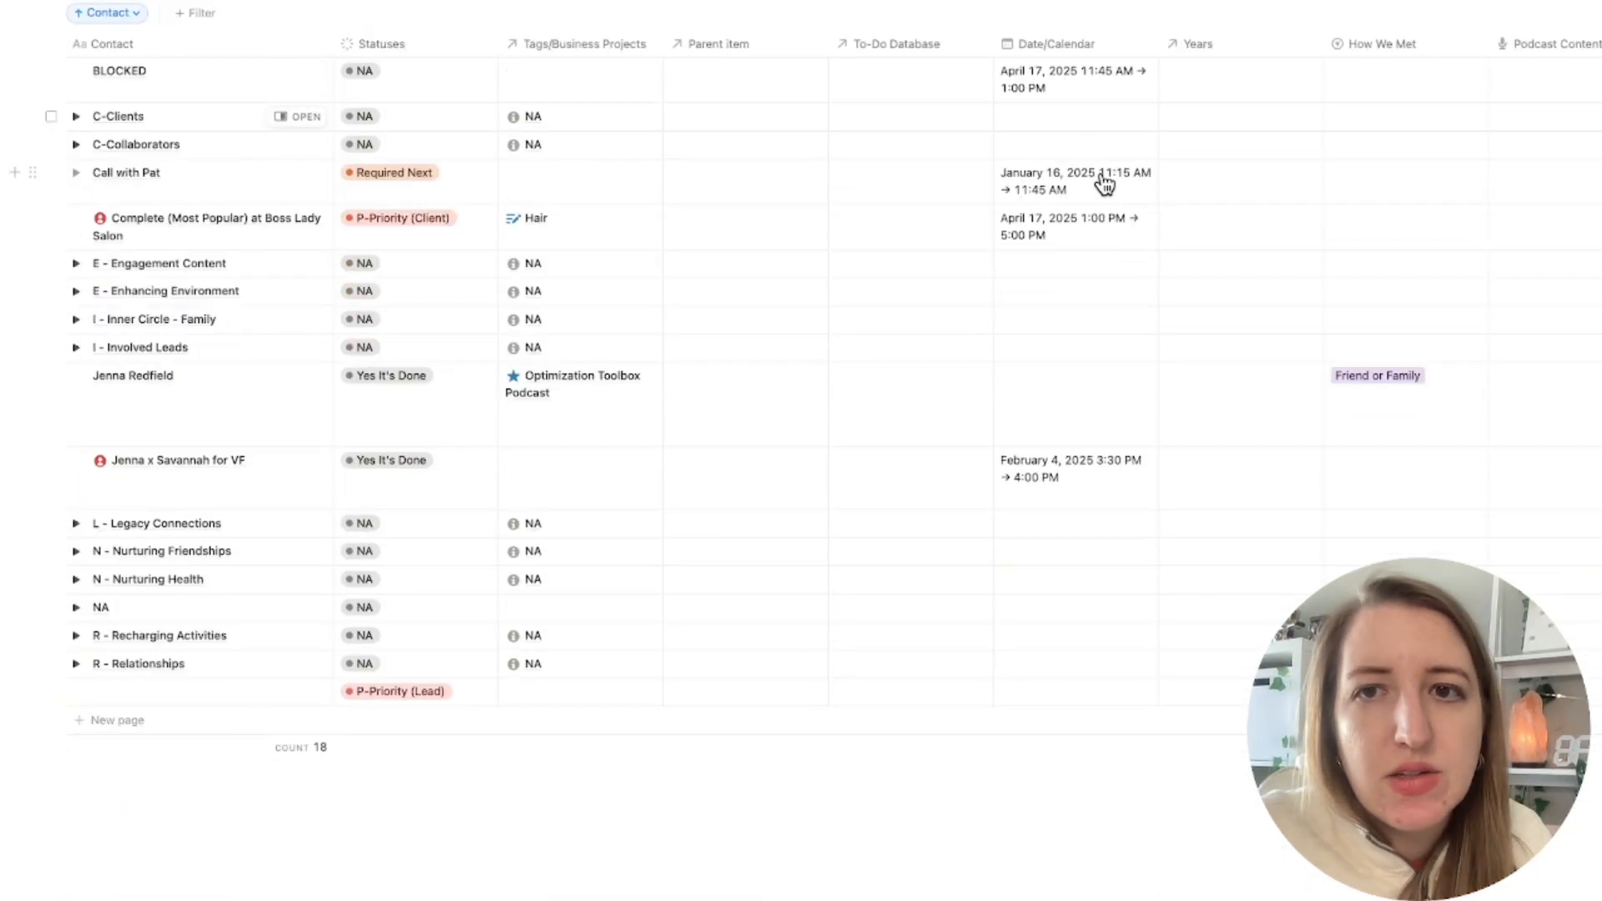
# Switch to the Notion contact table and hide all of its properties except Contact.
pyautogui.hscroll(15, 1441, 201)
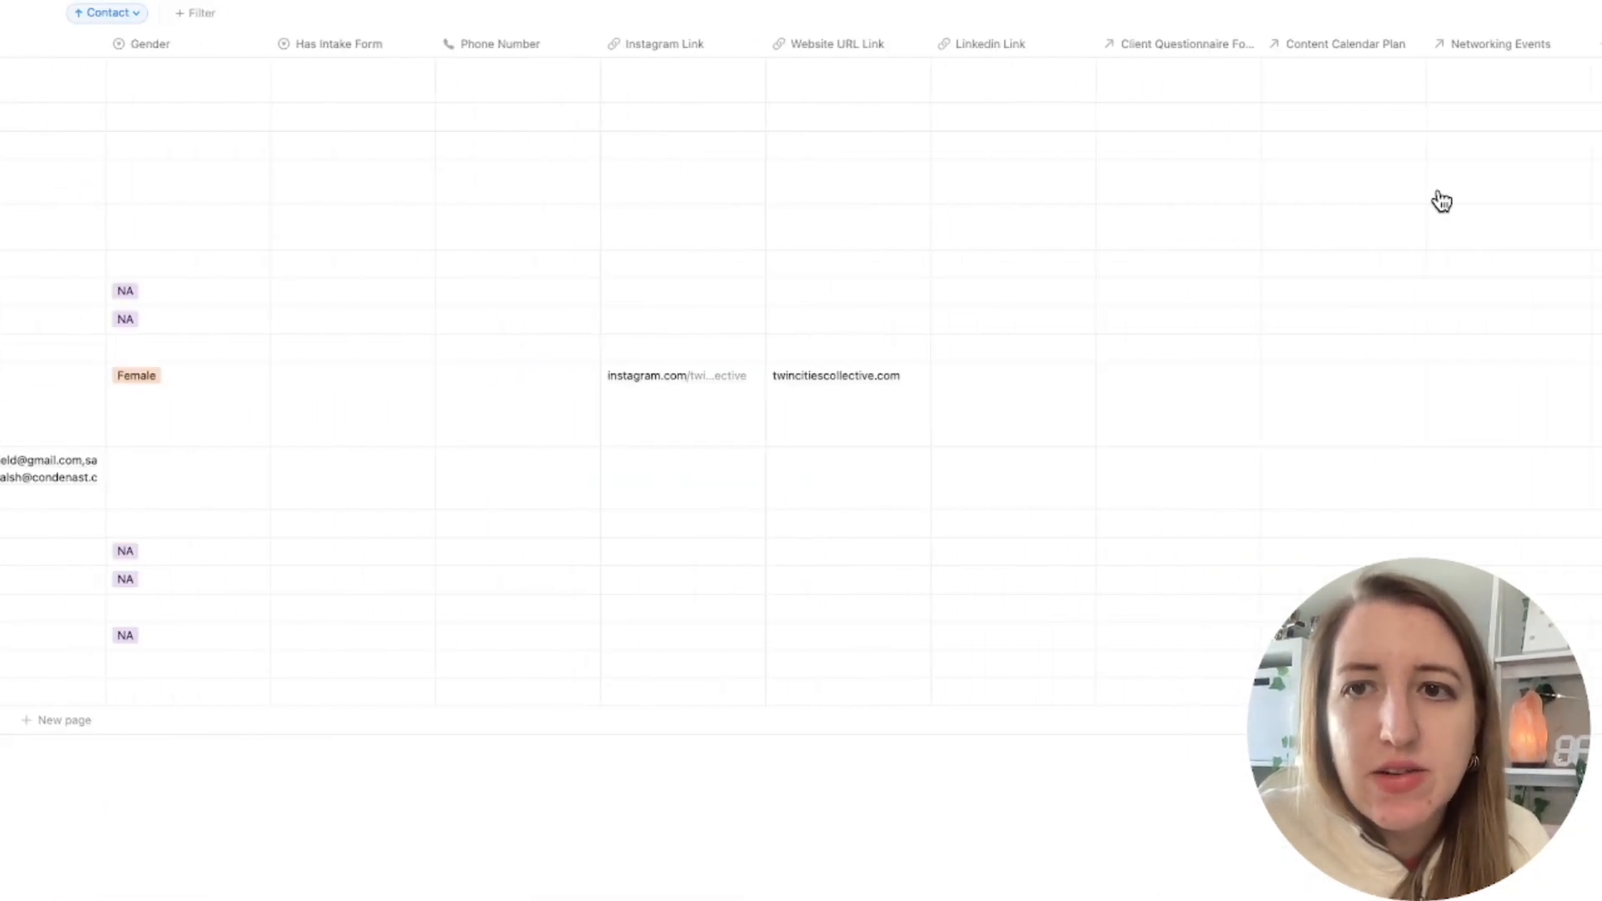
pyautogui.click(1586, 13)
pyautogui.click(1544, 107)
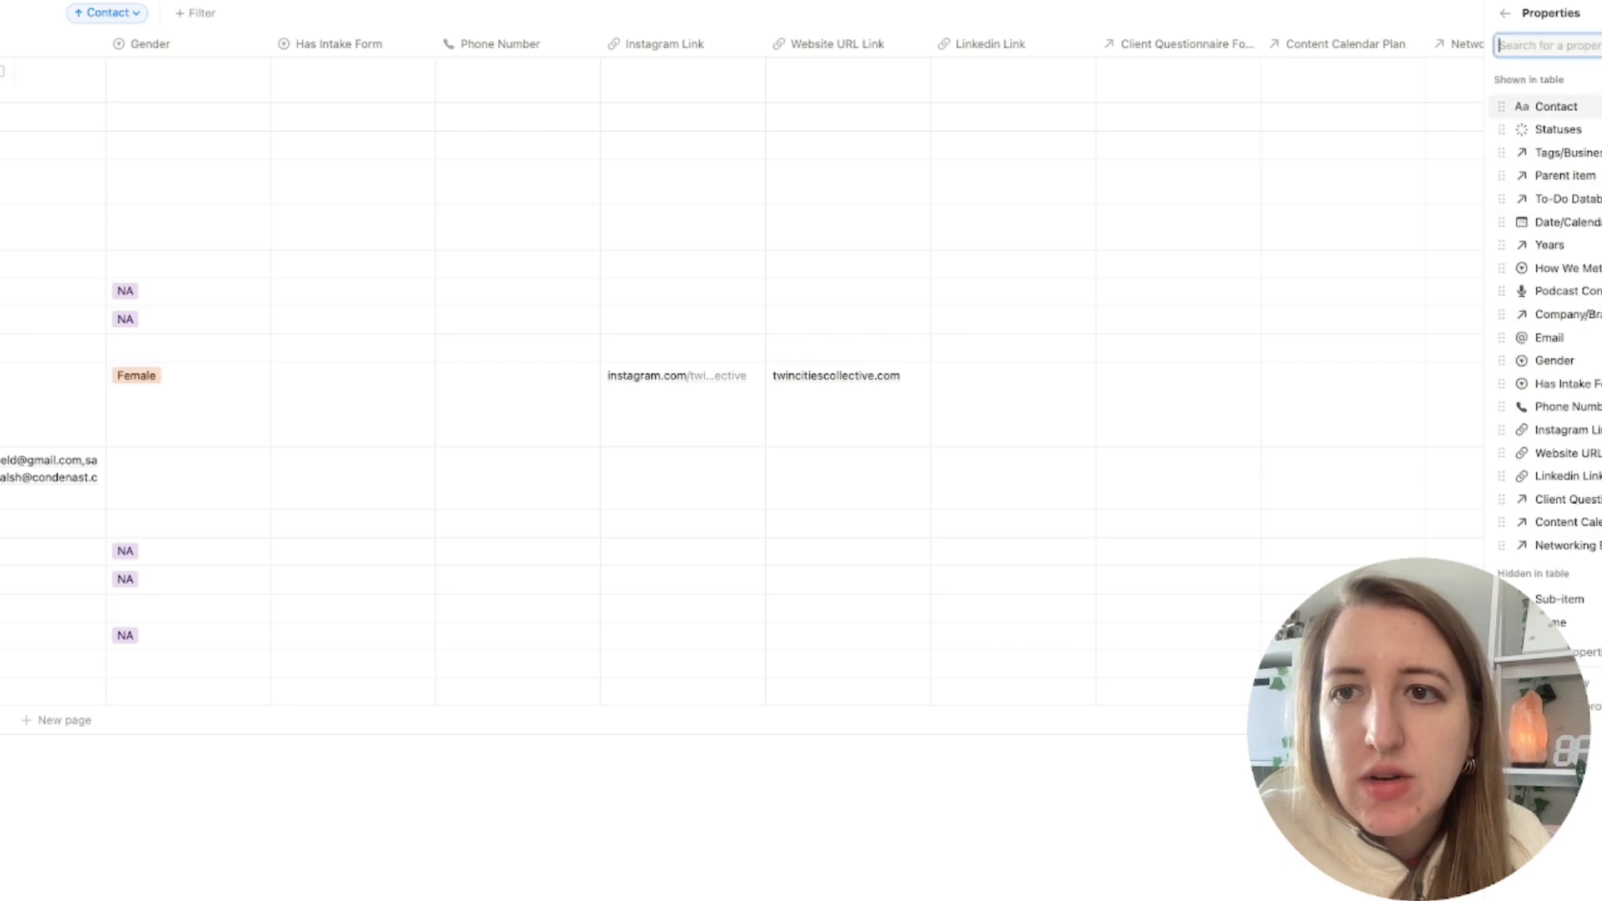
pyautogui.click(1583, 81)
pyautogui.press('Escape')
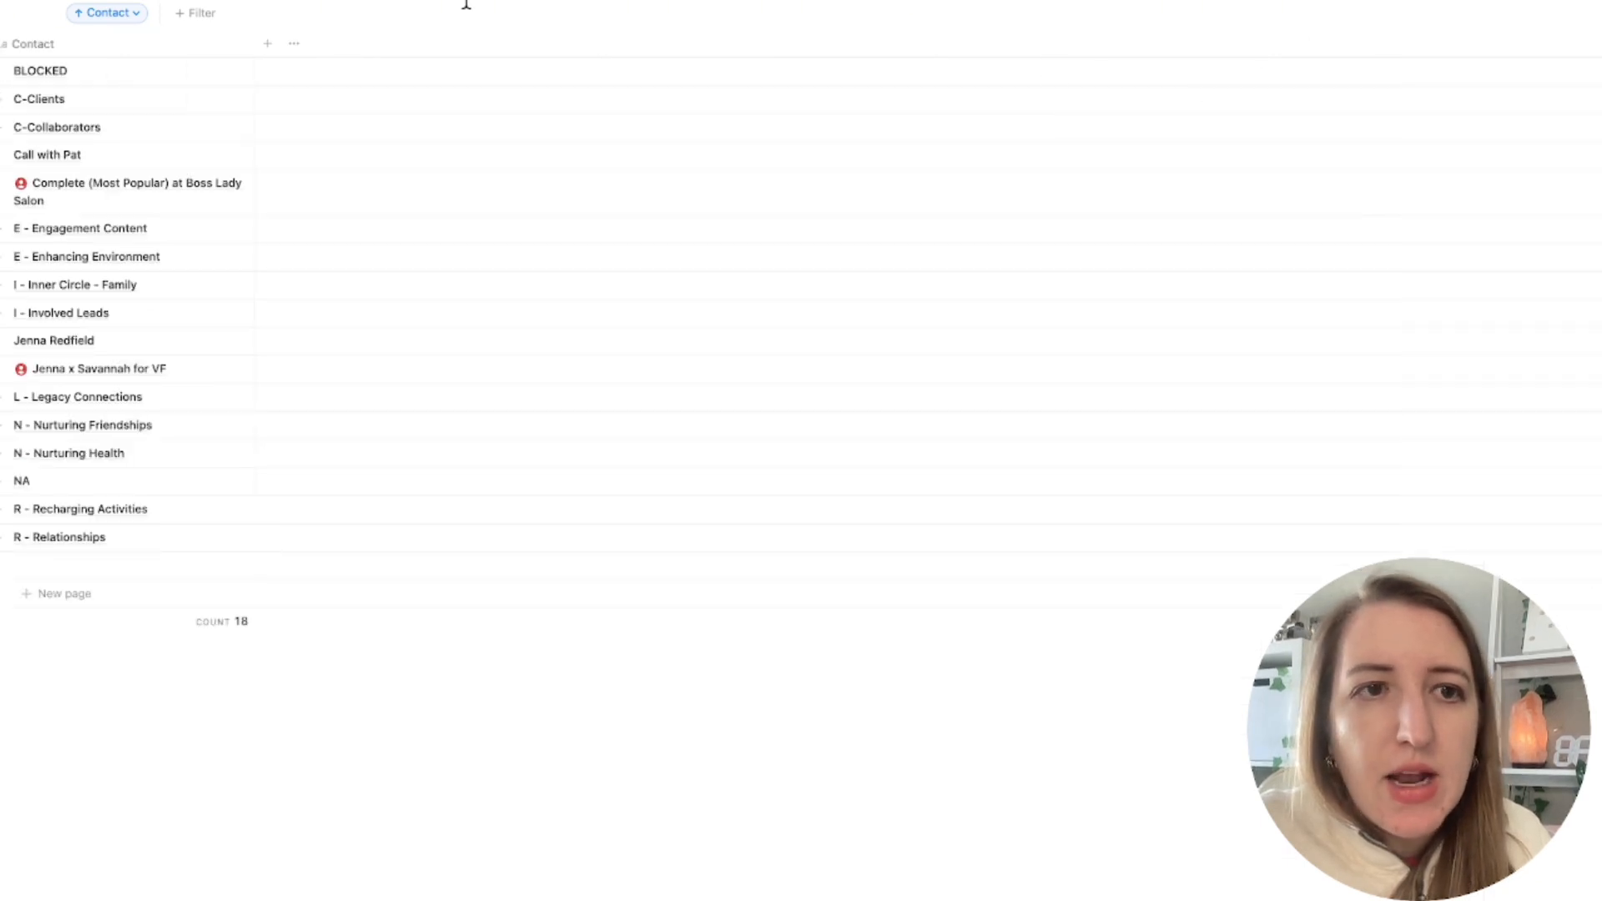
# Add a new multi-select property to the contact table.
pyautogui.click(346, 45)
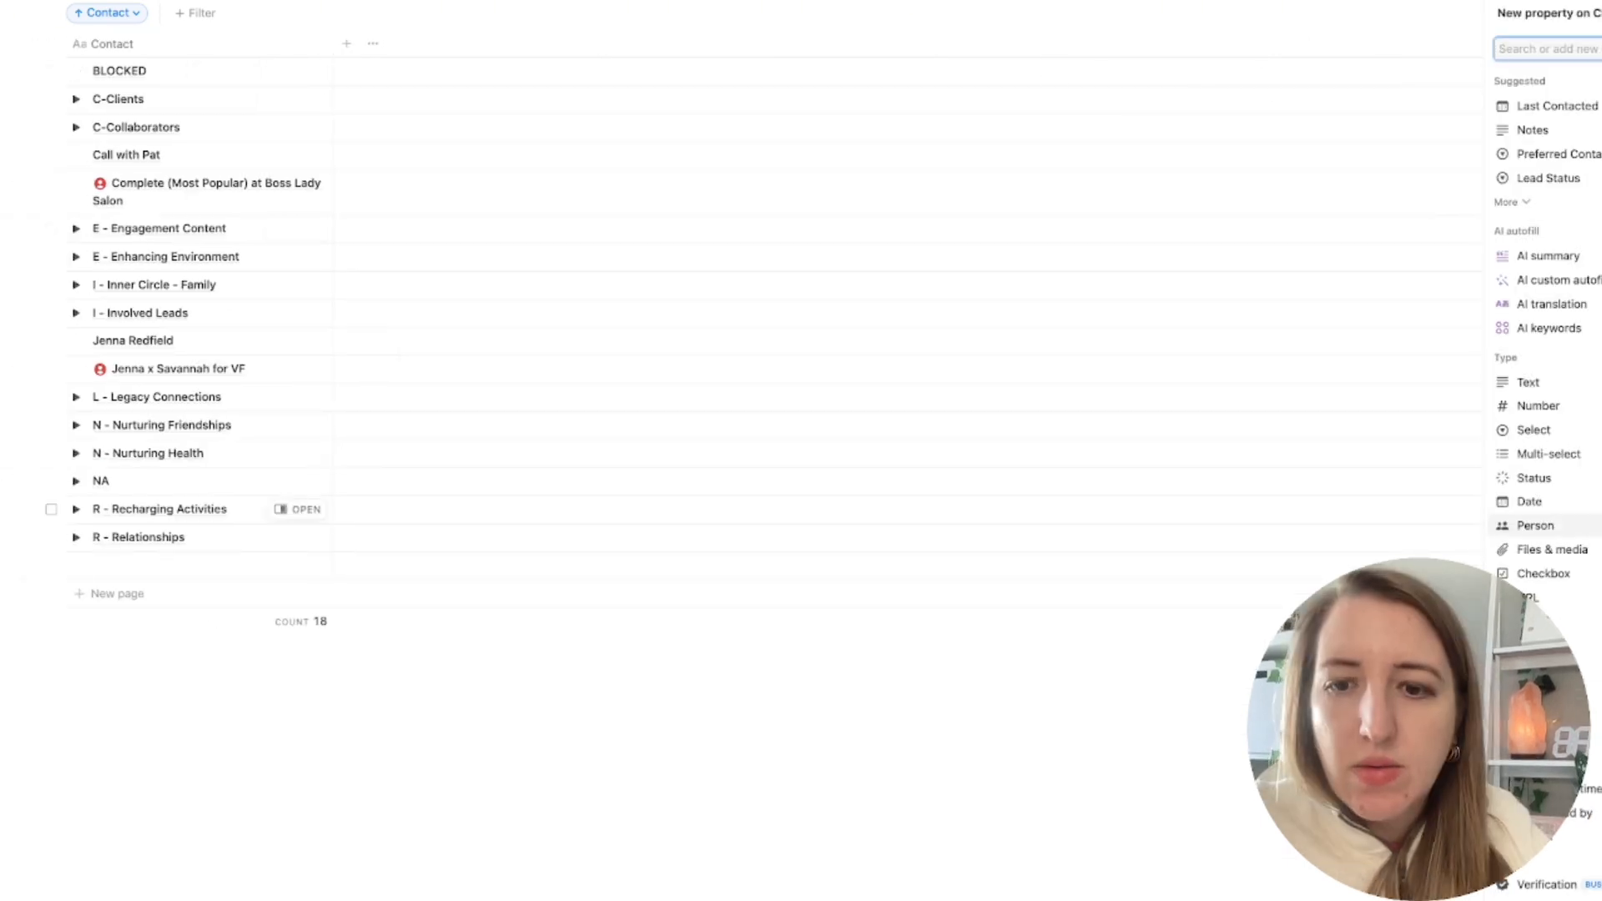
pyautogui.click(1543, 694)
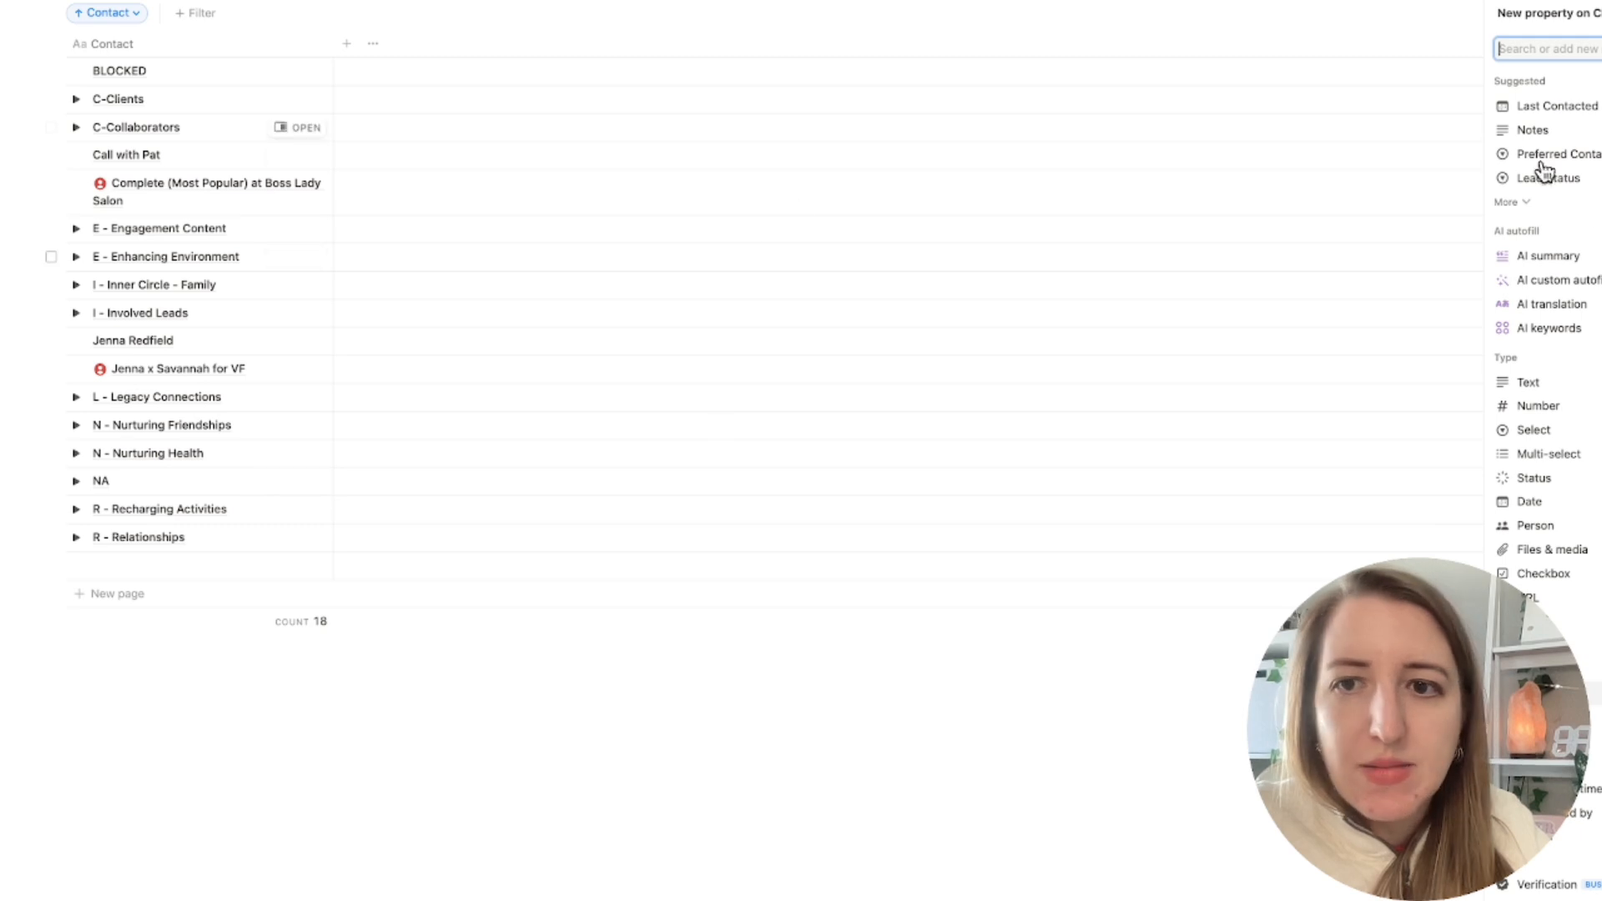
pyautogui.click(1575, 455)
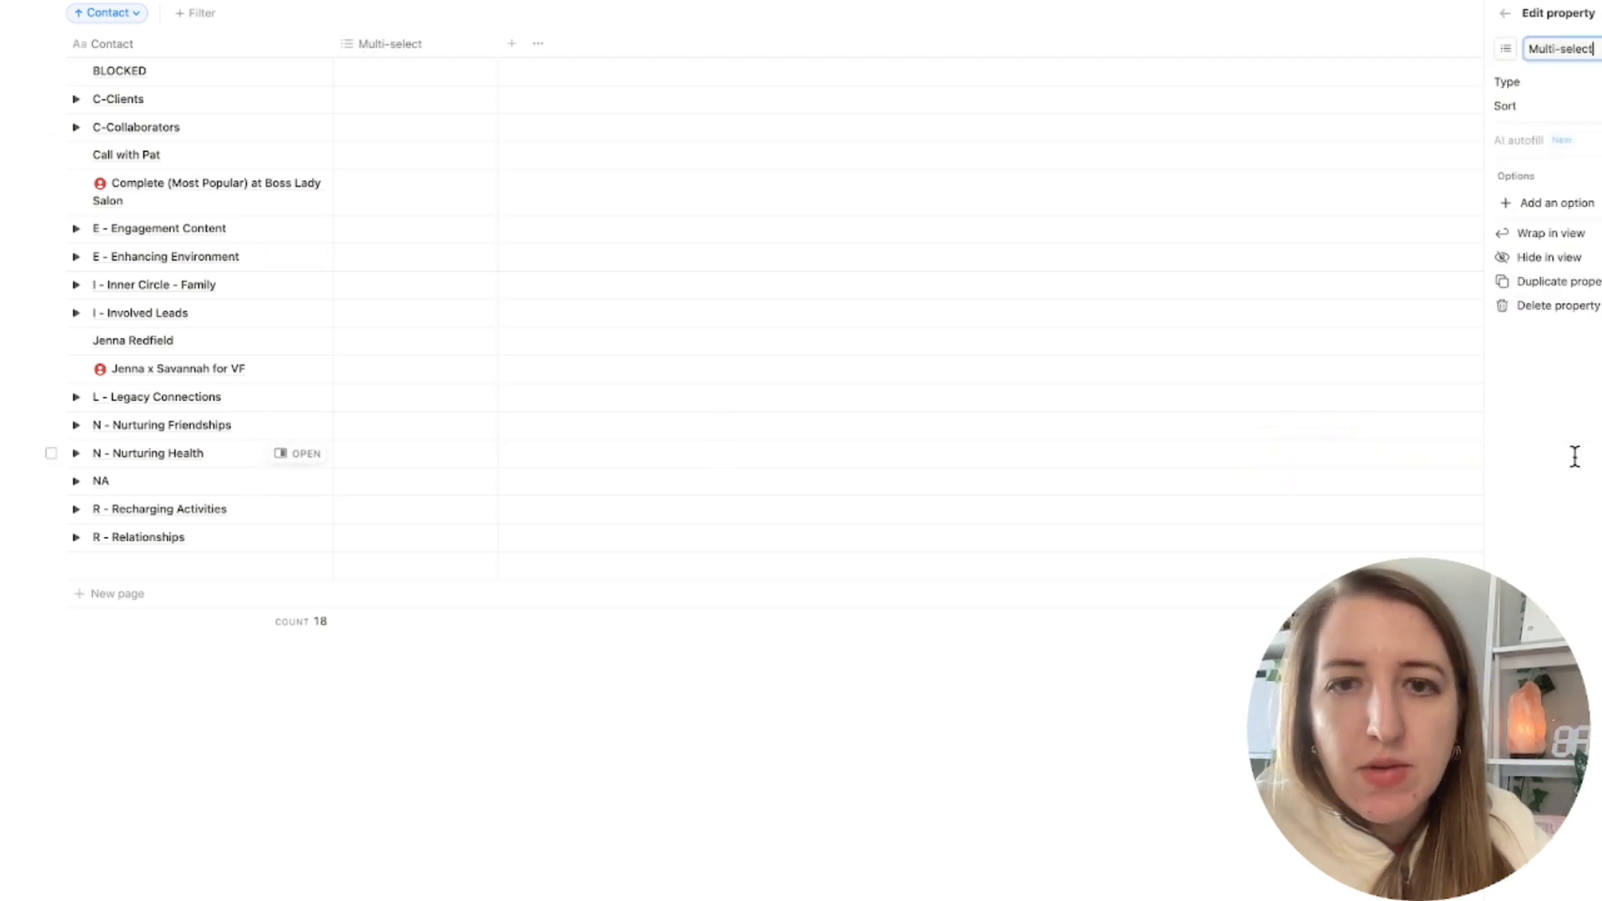
# Try to rename the new multi-select property to Type.
pyautogui.click(403, 48)
pyautogui.moveTo(439, 76); pyautogui.dragTo(292, 78)
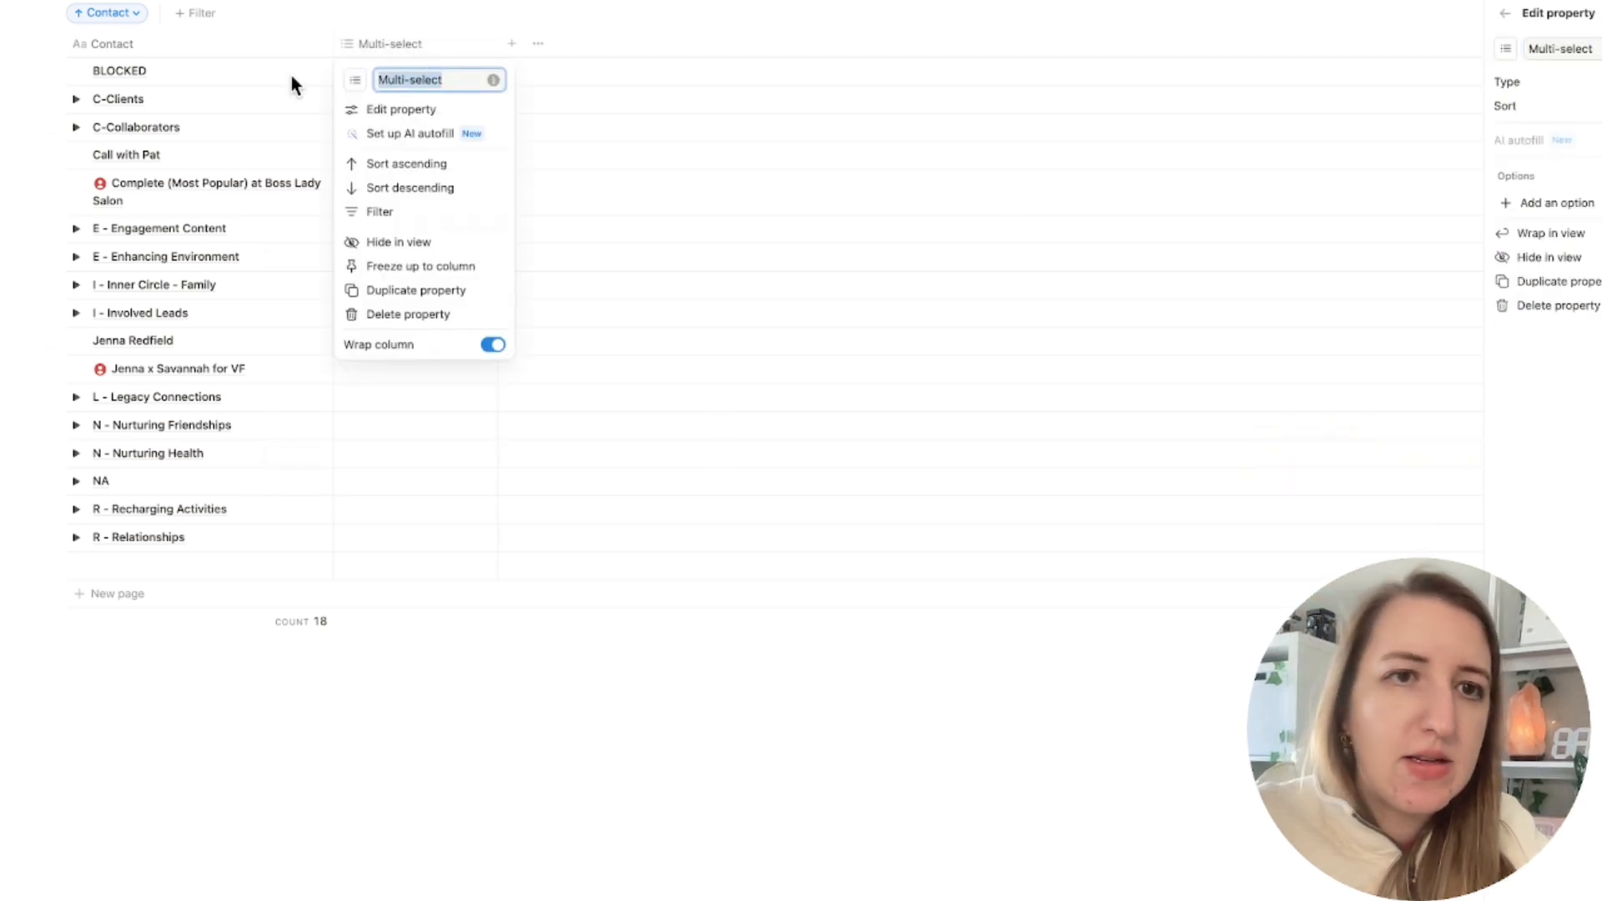
pyautogui.write('Type')
pyautogui.click(308, 73)
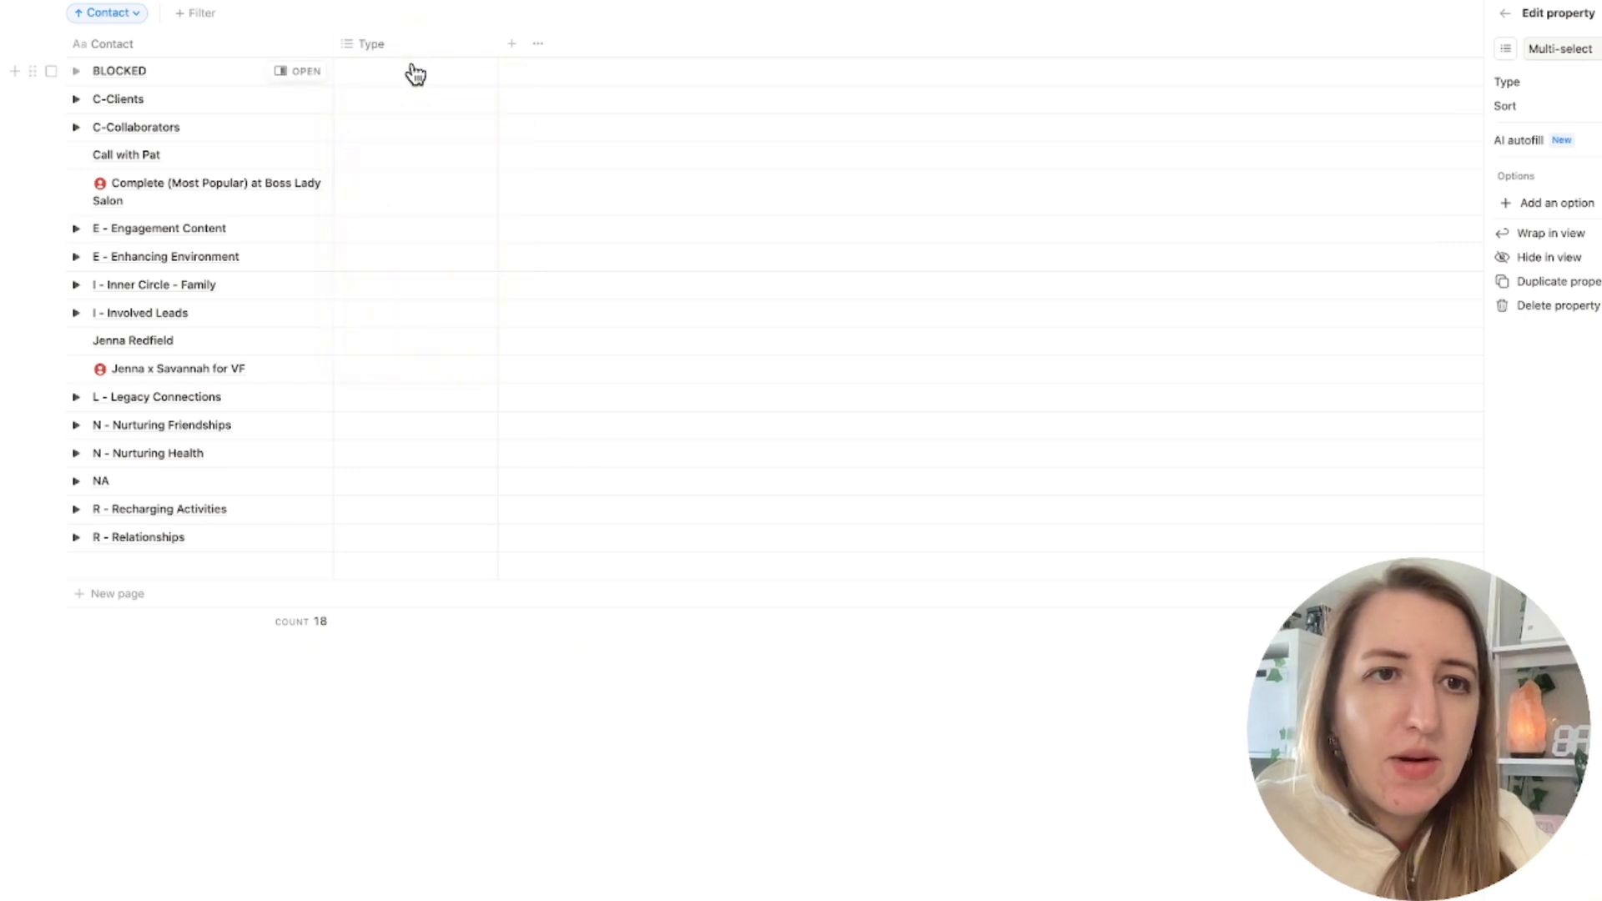
# Paste the copied status list into the BLOCKED row's multi-select cell and reduce it to create the New Lead option.
pyautogui.click(412, 72)
pyautogui.press('super+v')
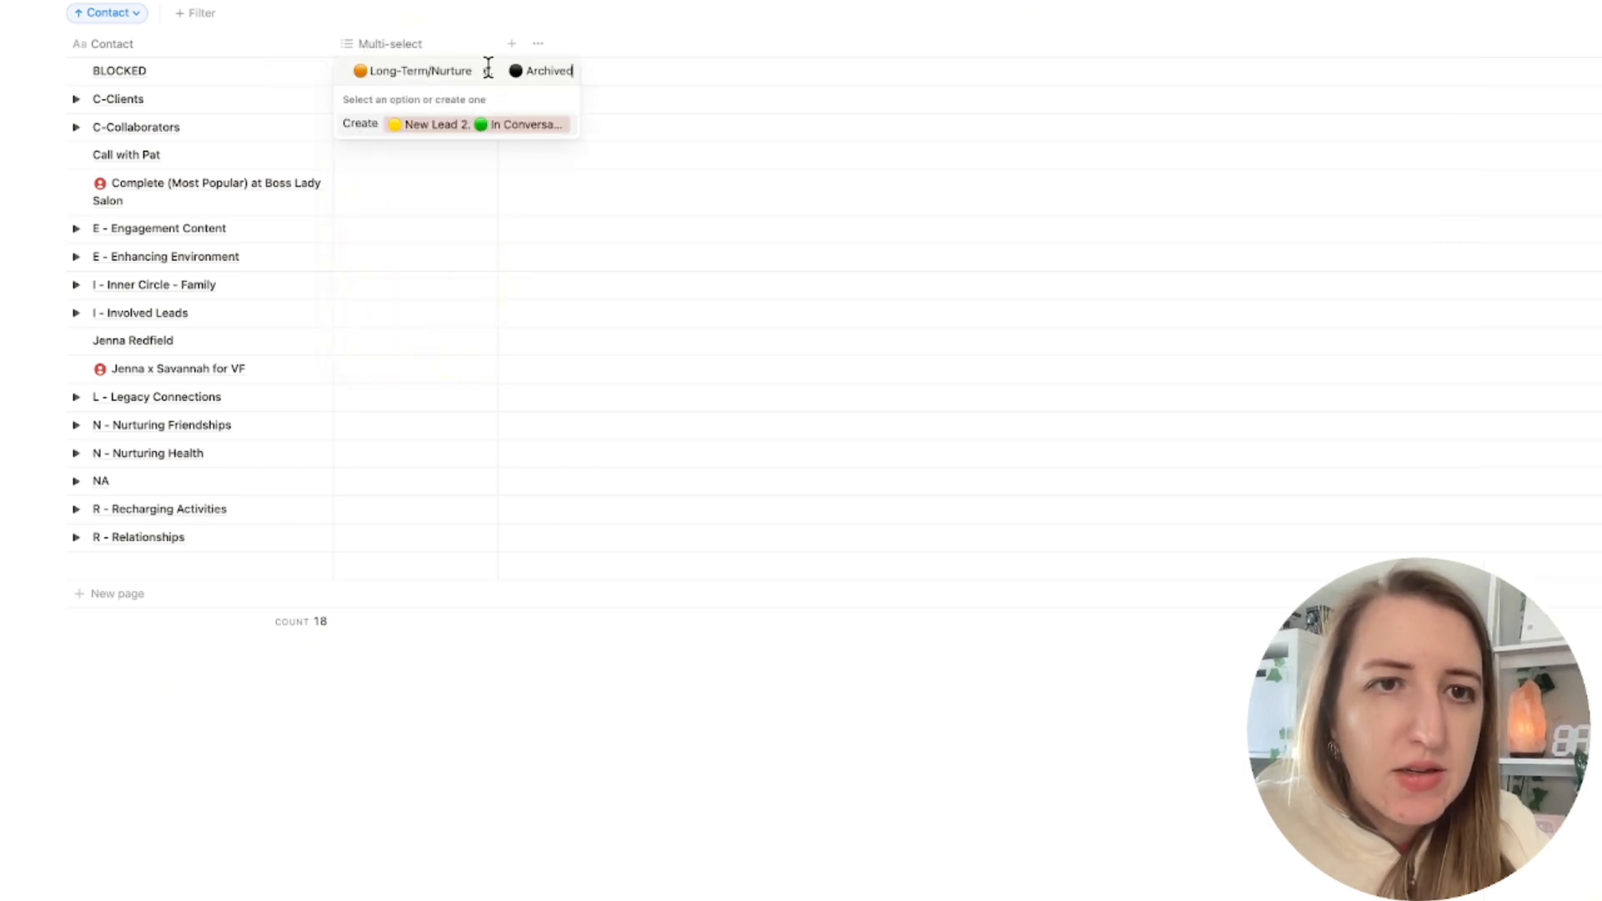
pyautogui.press('super+Left')
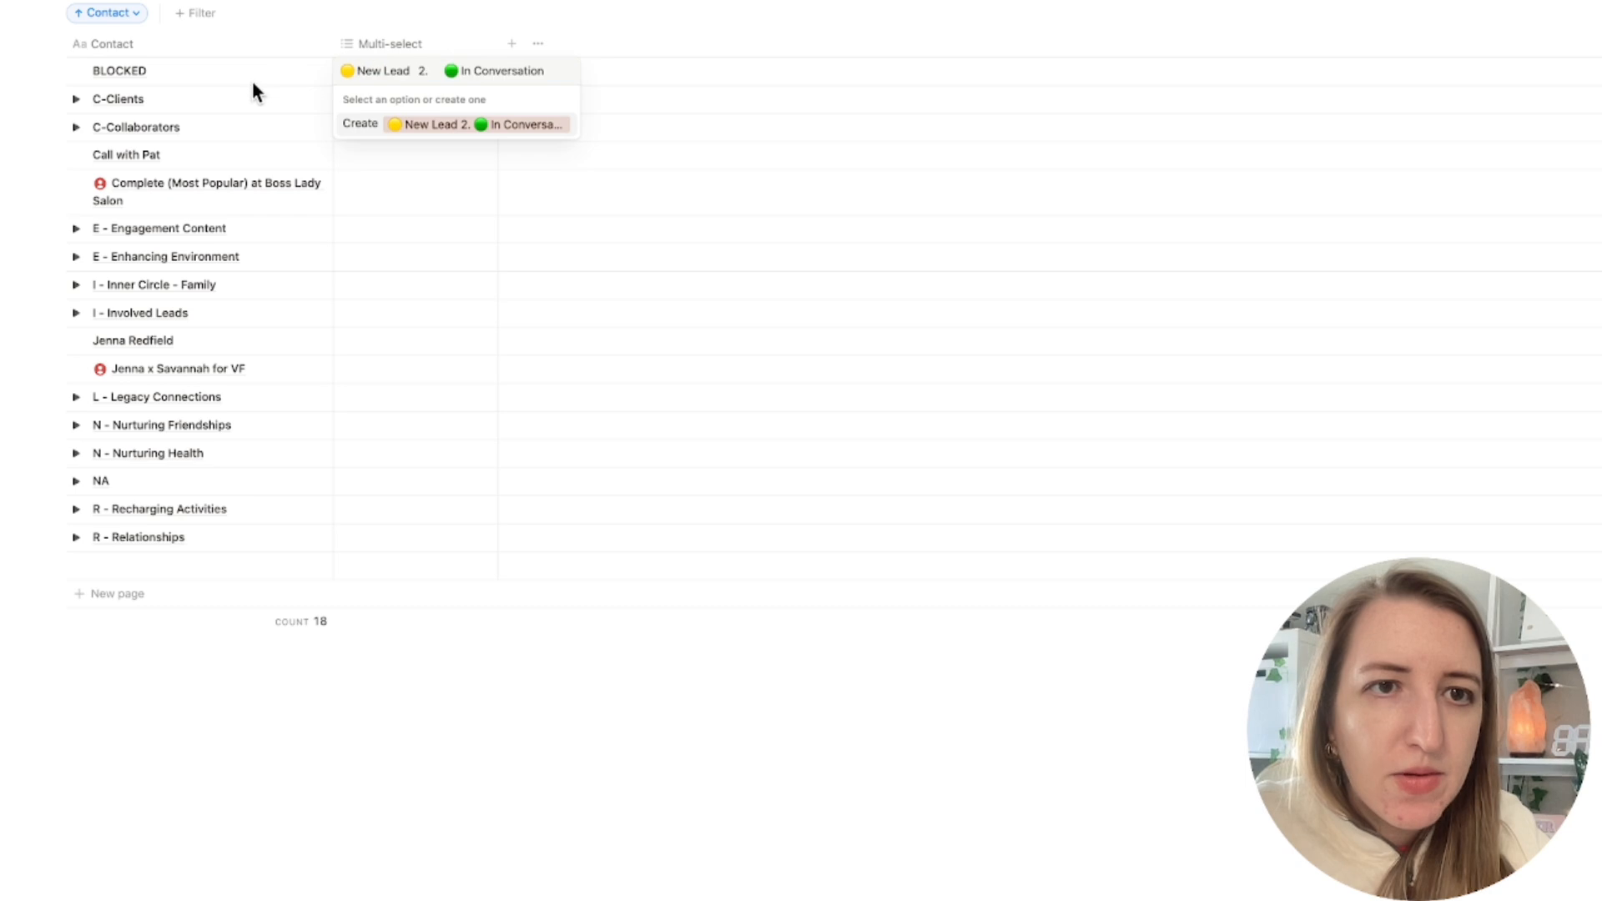
pyautogui.press('super+a')
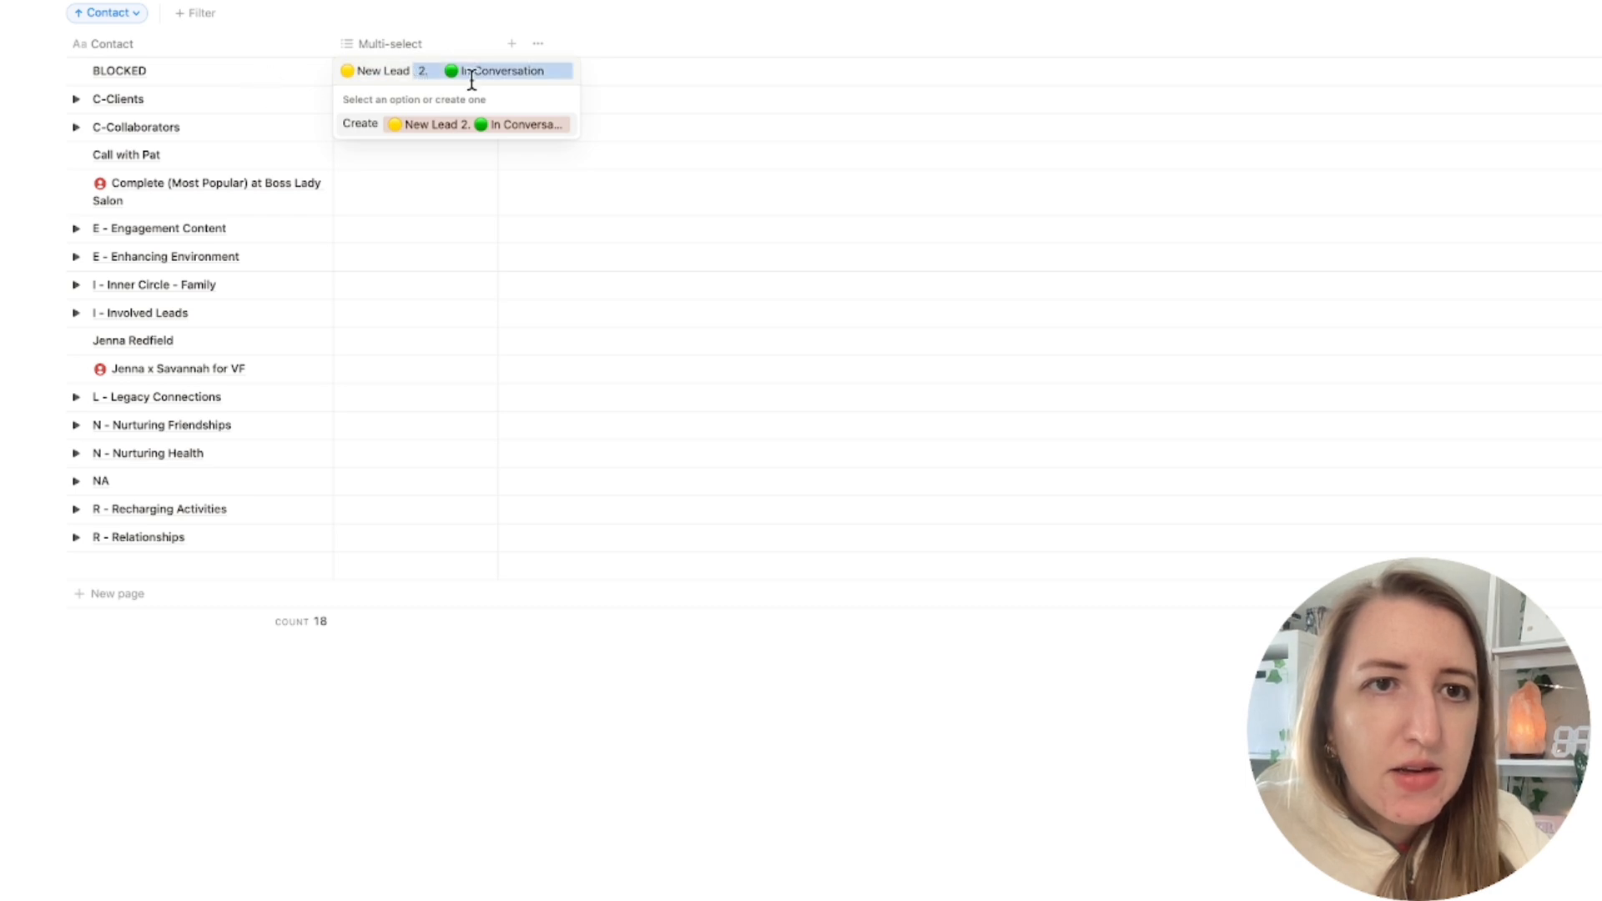
pyautogui.press('BackSpace')
pyautogui.press('Return')
# Create the In Conversation option in the same cell from the remaining pasted statuses, without its list number.
pyautogui.press('super+v')
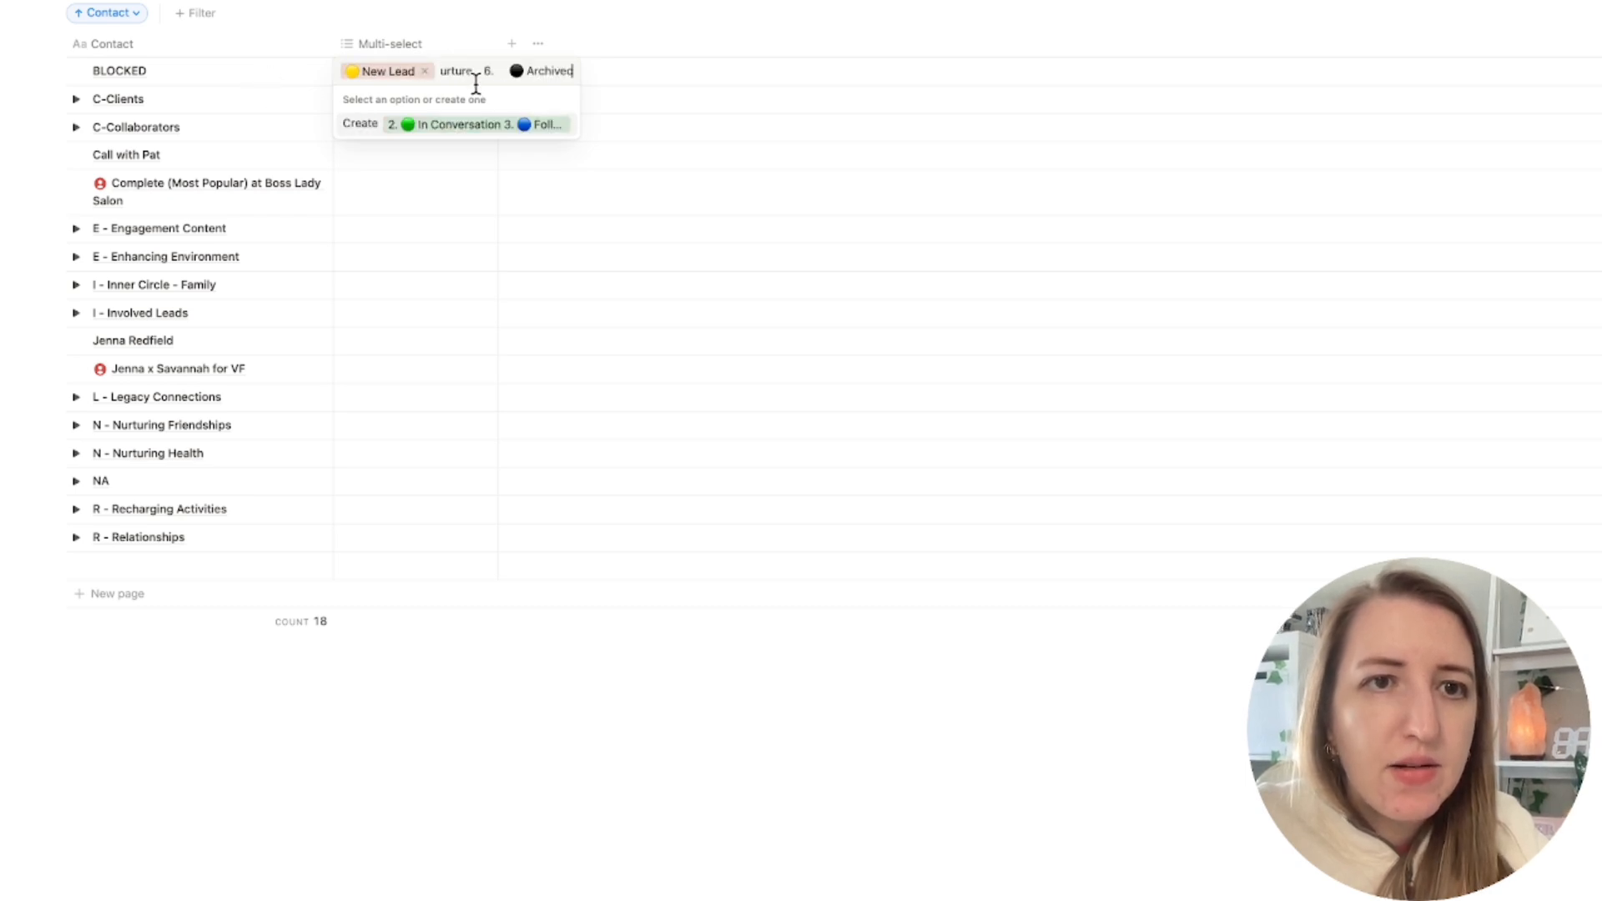
pyautogui.press('super+Left')
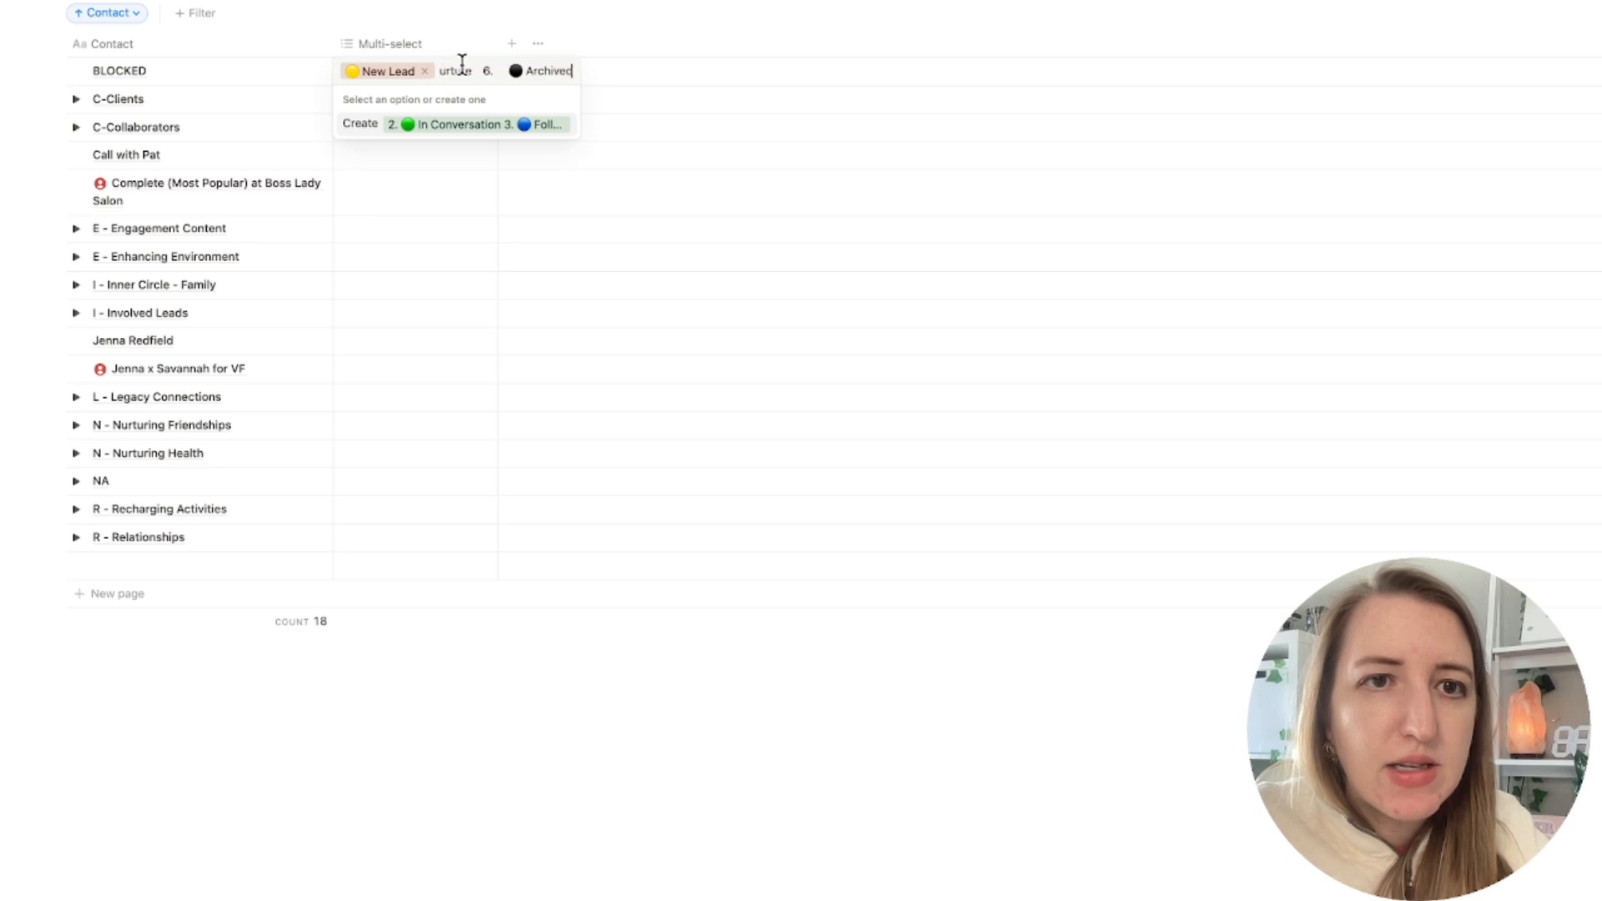
pyautogui.press('super+a')
pyautogui.click(487, 72)
pyautogui.press('BackSpace')
pyautogui.press('BackSpace')
pyautogui.press('BackSpace')
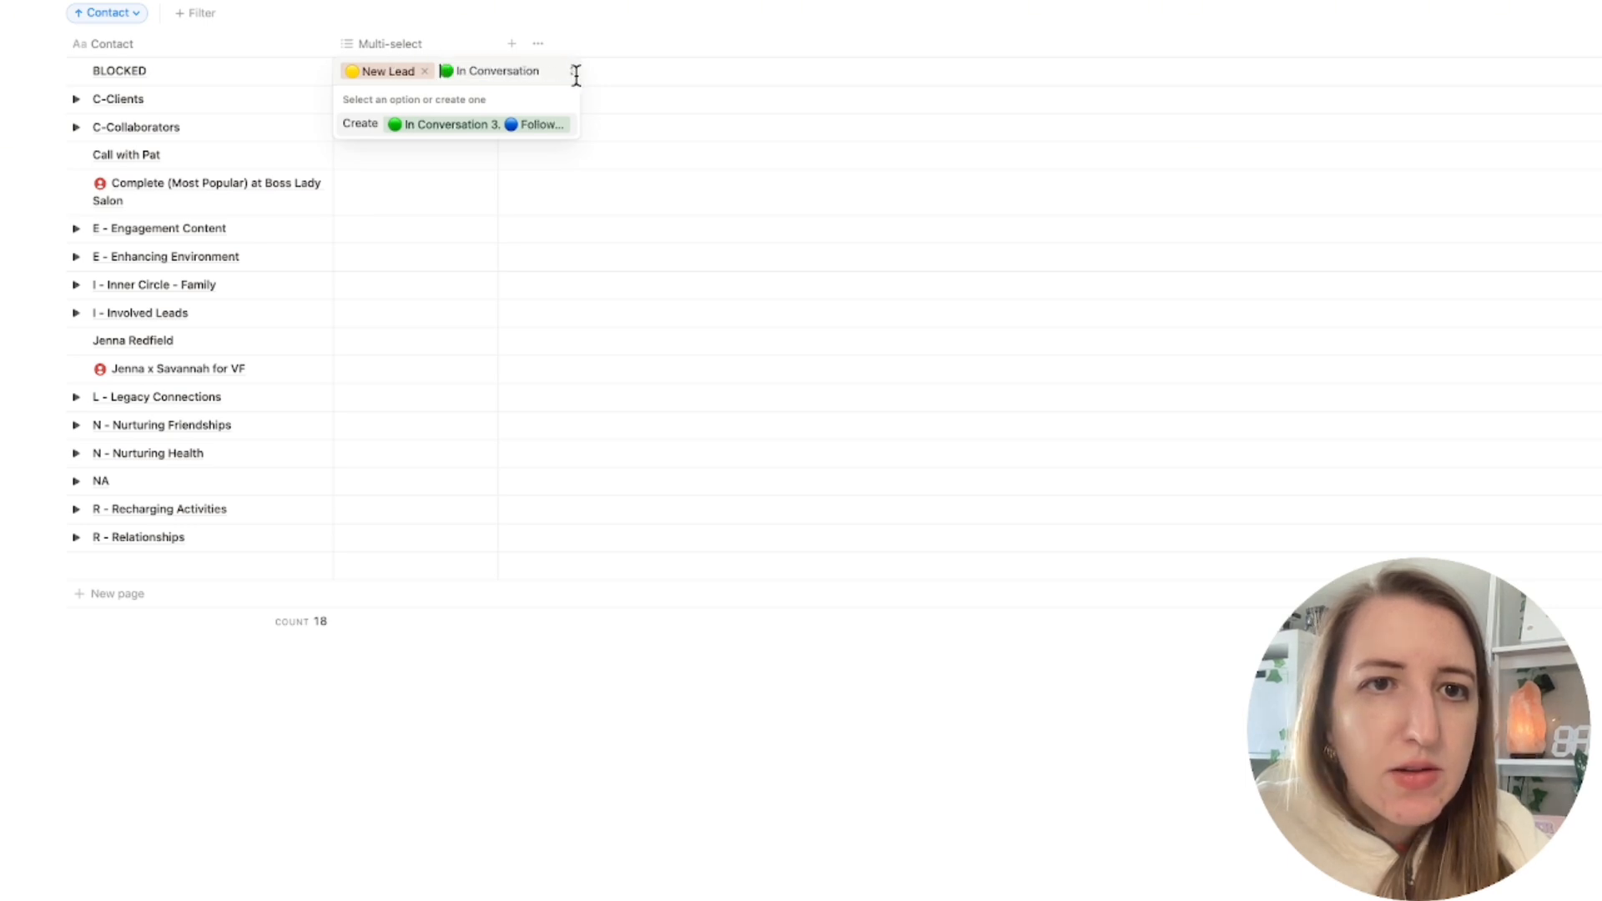
pyautogui.moveTo(544, 72); pyautogui.dragTo(607, 171)
pyautogui.press('super+x')
pyautogui.press('Return')
# Trim the remaining status text in the BLOCKED cell and create the Follow-Up Needed option.
pyautogui.press('super+v')
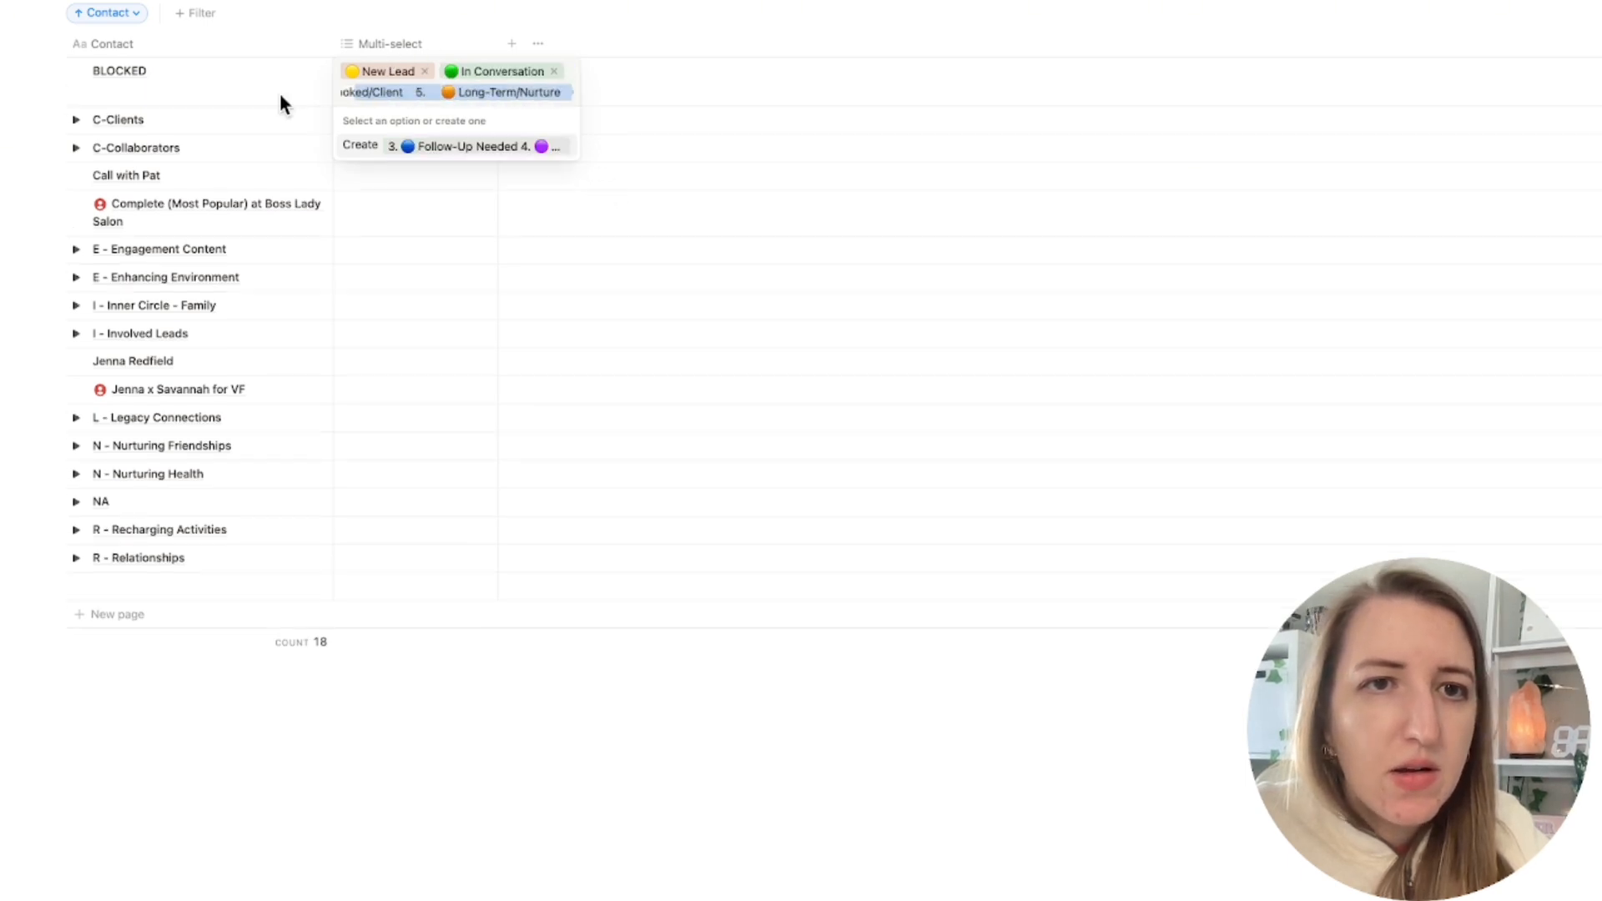
pyautogui.press('super+Left')
pyautogui.click(386, 92)
pyautogui.press('BackSpace')
pyautogui.press('BackSpace')
pyautogui.press('BackSpace')
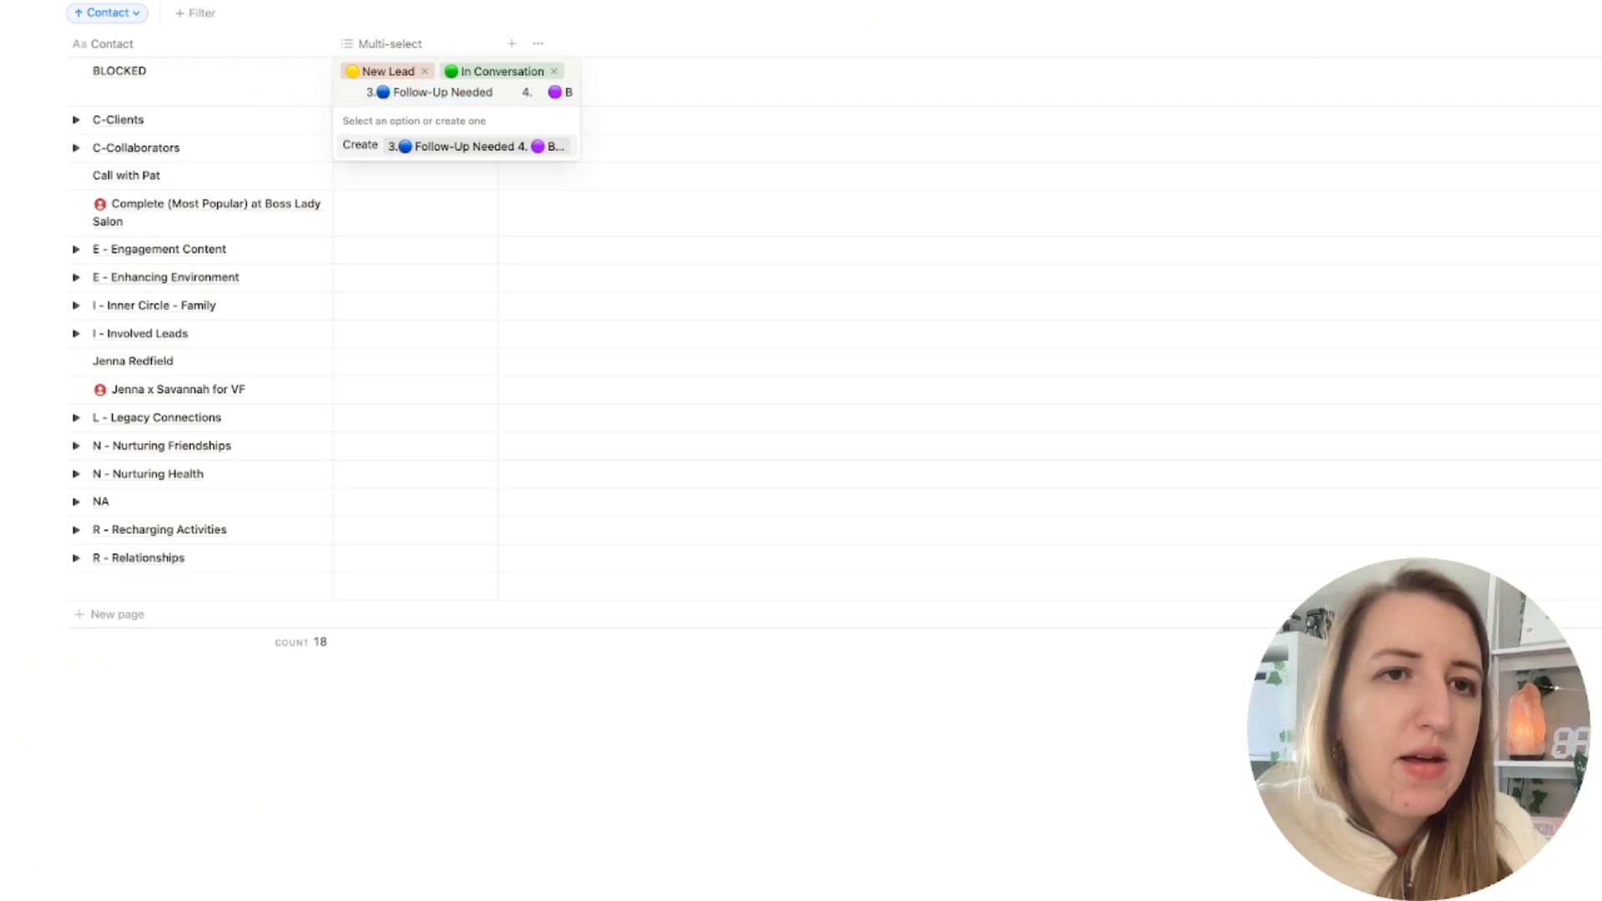
pyautogui.moveTo(460, 91); pyautogui.dragTo(492, 94)
pyautogui.press('super+x')
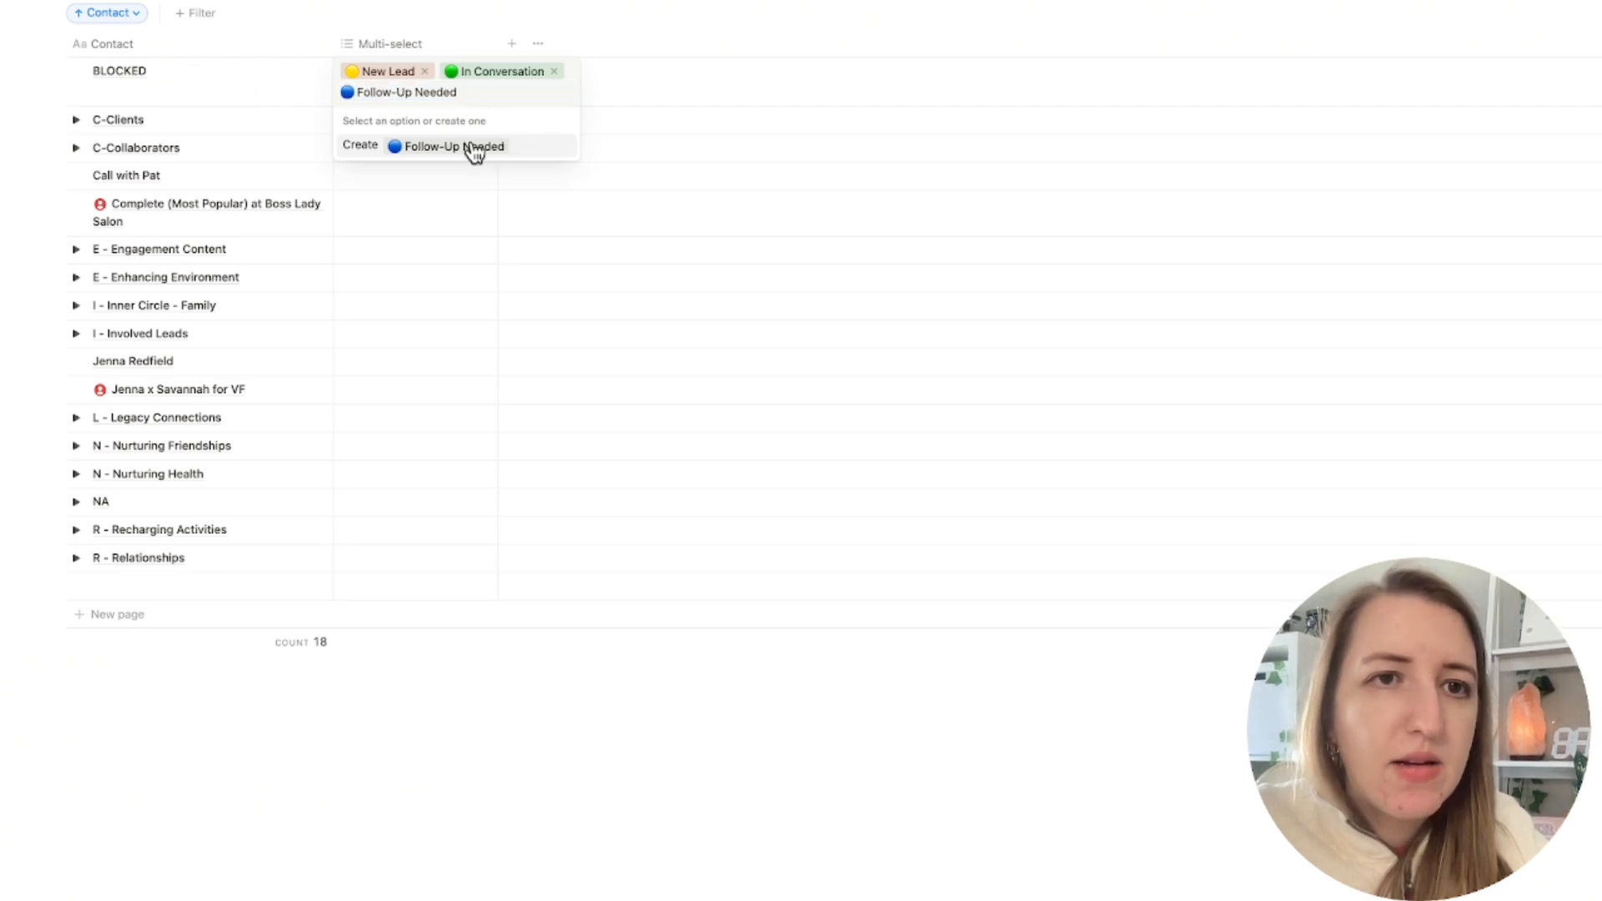
pyautogui.press('Return')
# Create the Booked/Client option from the leftover status list, removing its number and the statuses after it.
pyautogui.press('super+v')
pyautogui.press('super+Left')
pyautogui.click(502, 92)
pyautogui.press('BackSpace')
pyautogui.press('BackSpace')
pyautogui.press('BackSpace')
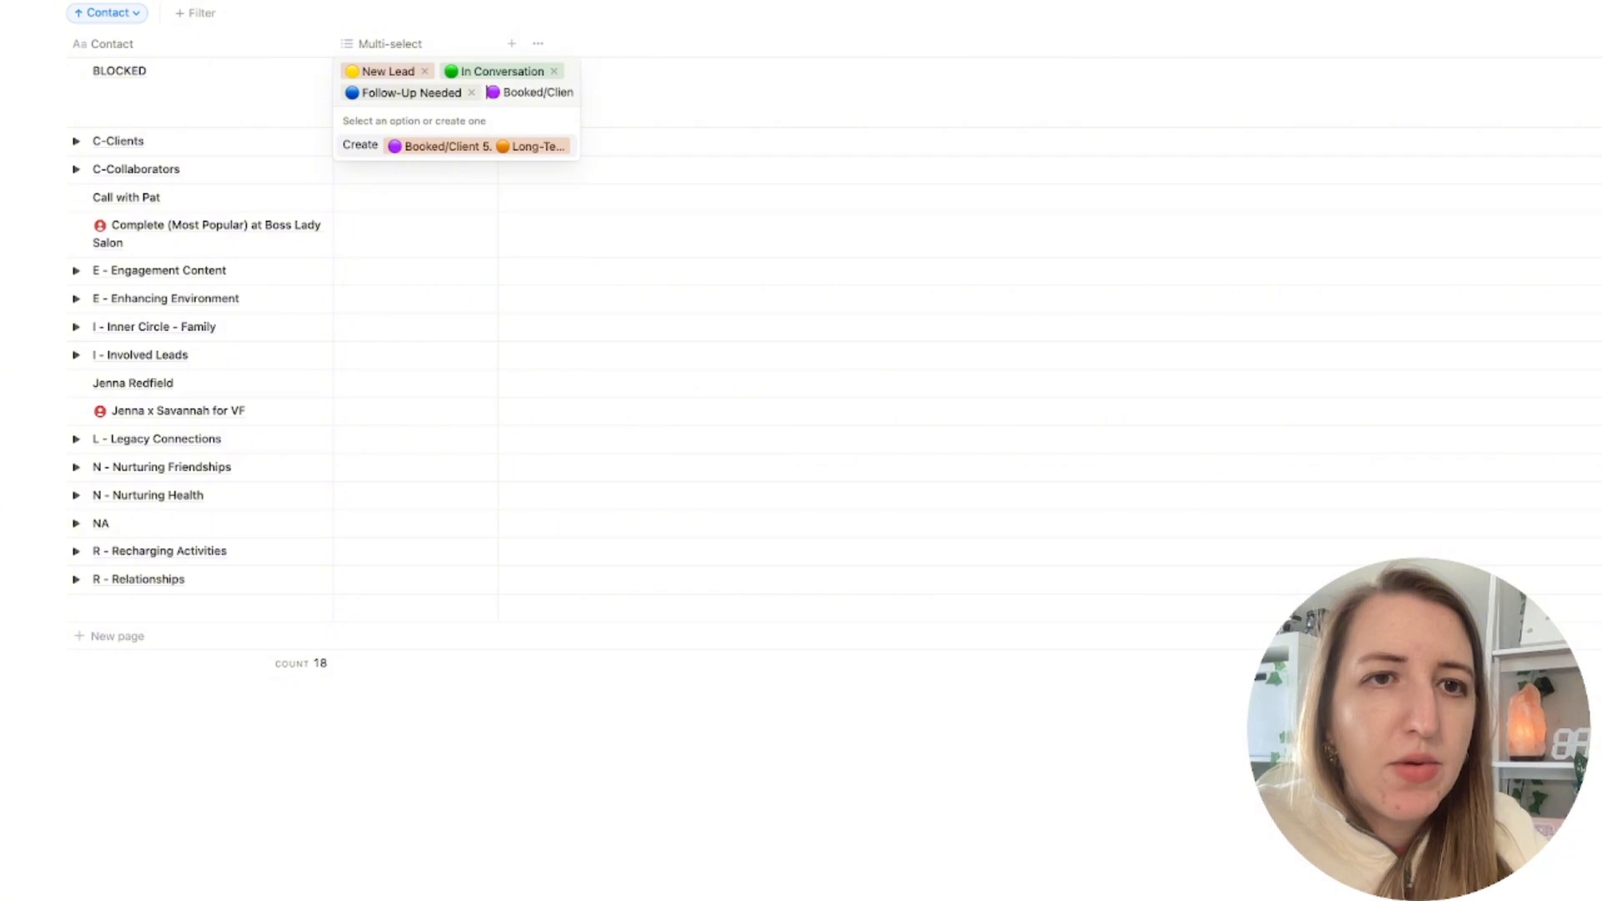
pyautogui.moveTo(570, 94); pyautogui.dragTo(557, 92)
pyautogui.press('super+x')
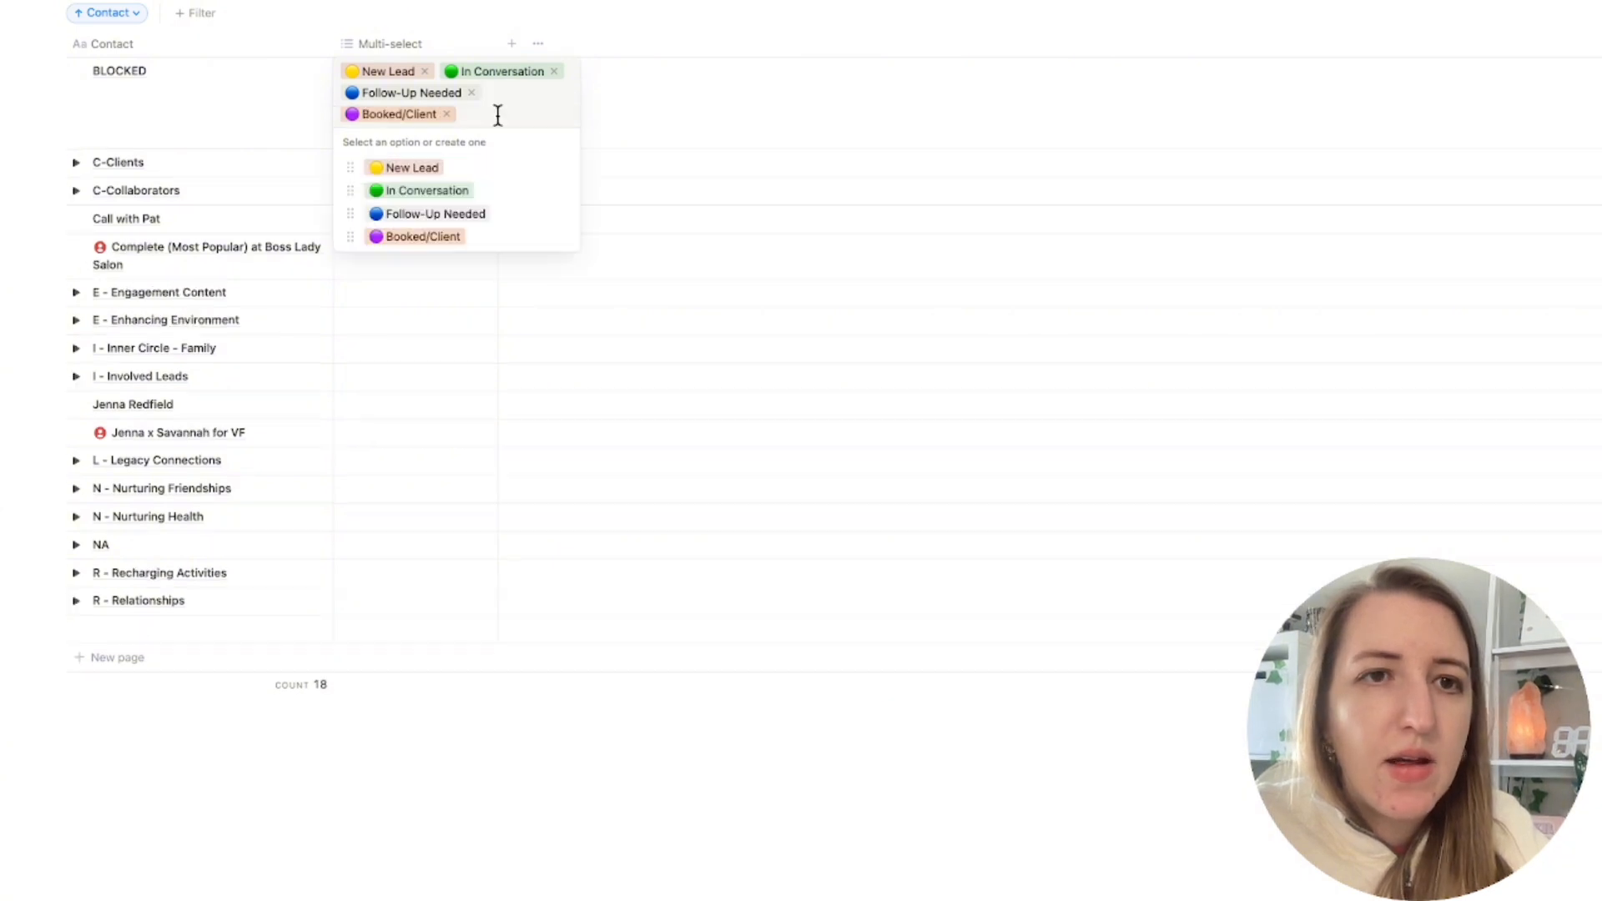
pyautogui.press('Return')
# Add Long-Term/Nurture as the fifth option of the multi-select property.
pyautogui.press('super+v')
pyautogui.press('super+Left')
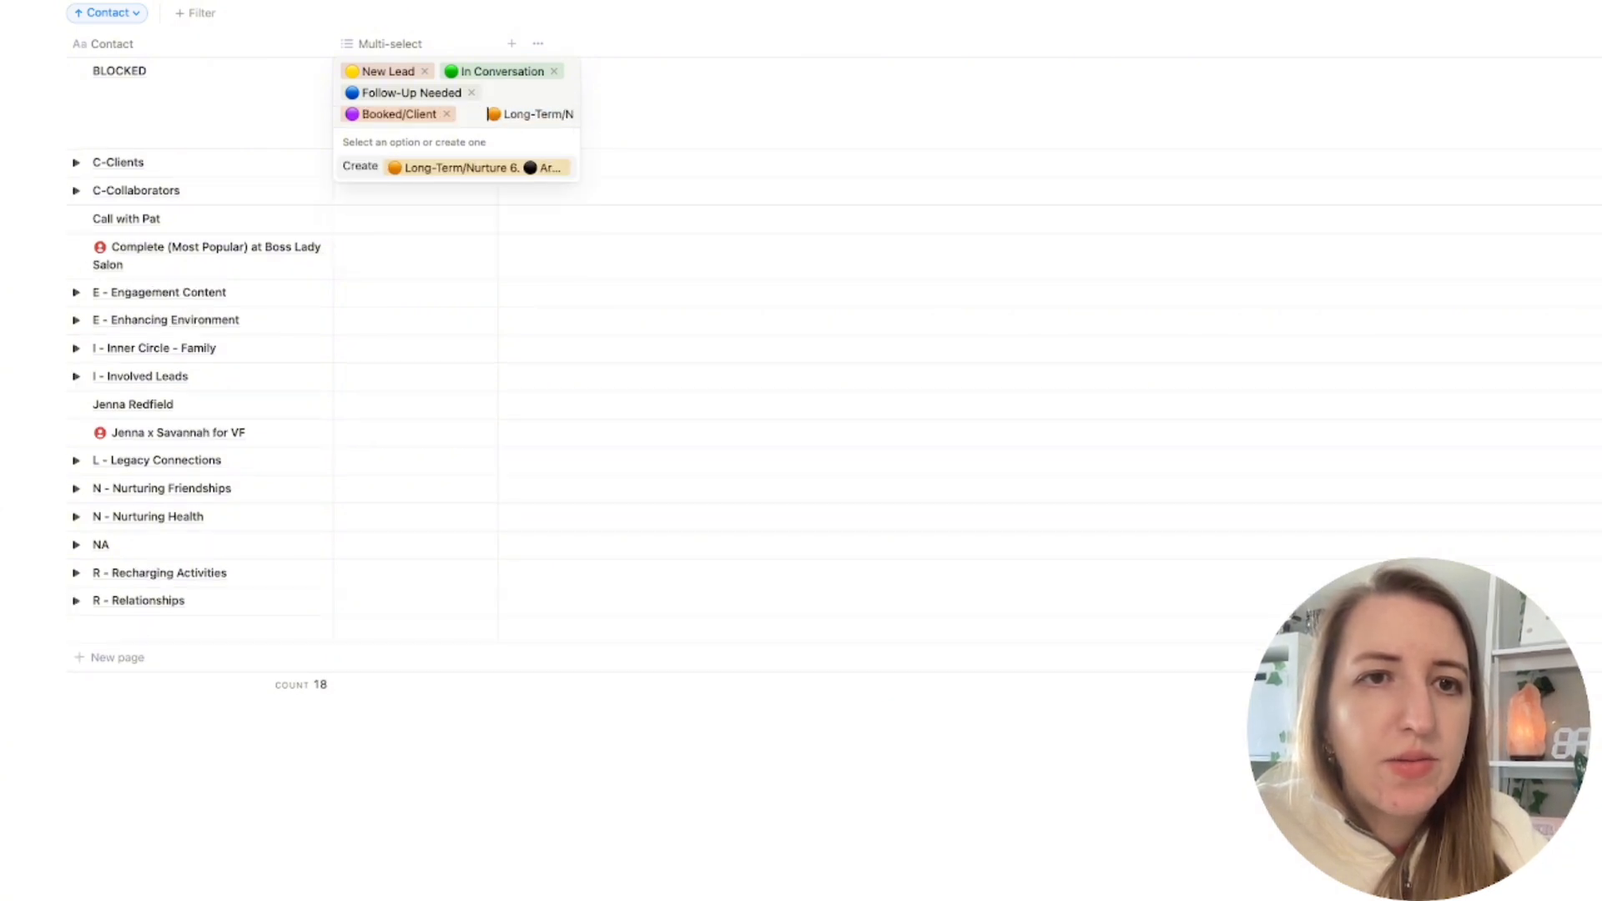
pyautogui.moveTo(543, 114)
pyautogui.mouseDown()
pyautogui.moveTo(554, 109)
pyautogui.moveTo(530, 144)
pyautogui.mouseUp()
pyautogui.press('BackSpace')
pyautogui.press('Return')
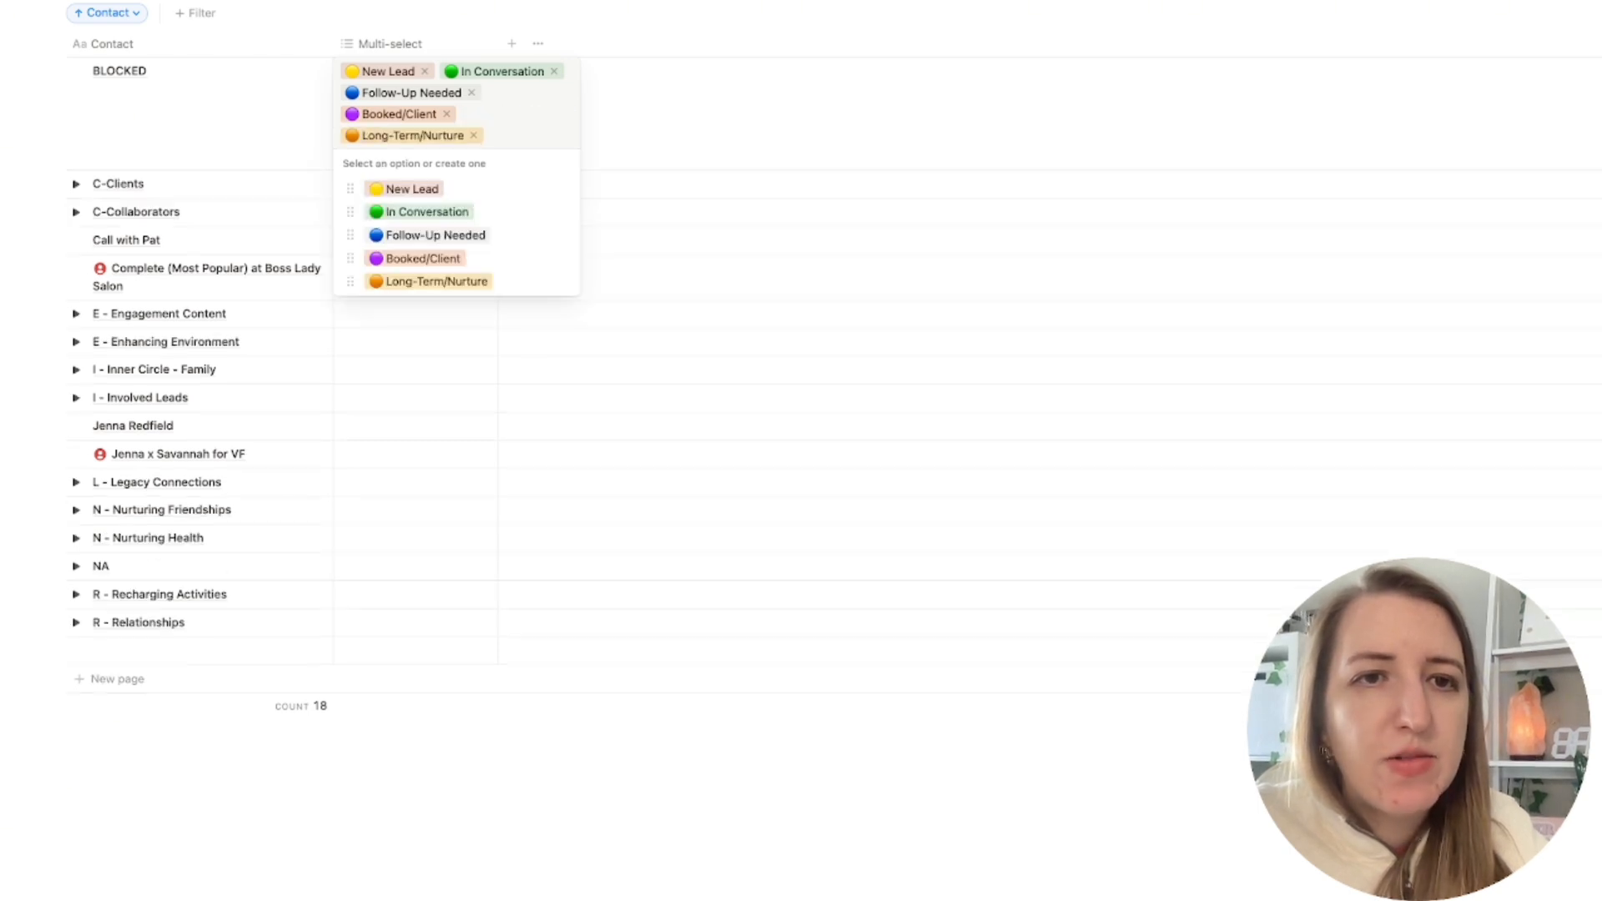
# Add Archived as the sixth option, without its list number, and close the cell editor.
pyautogui.press('BackSpace')
pyautogui.press('BackSpace')
pyautogui.press('BackSpace')
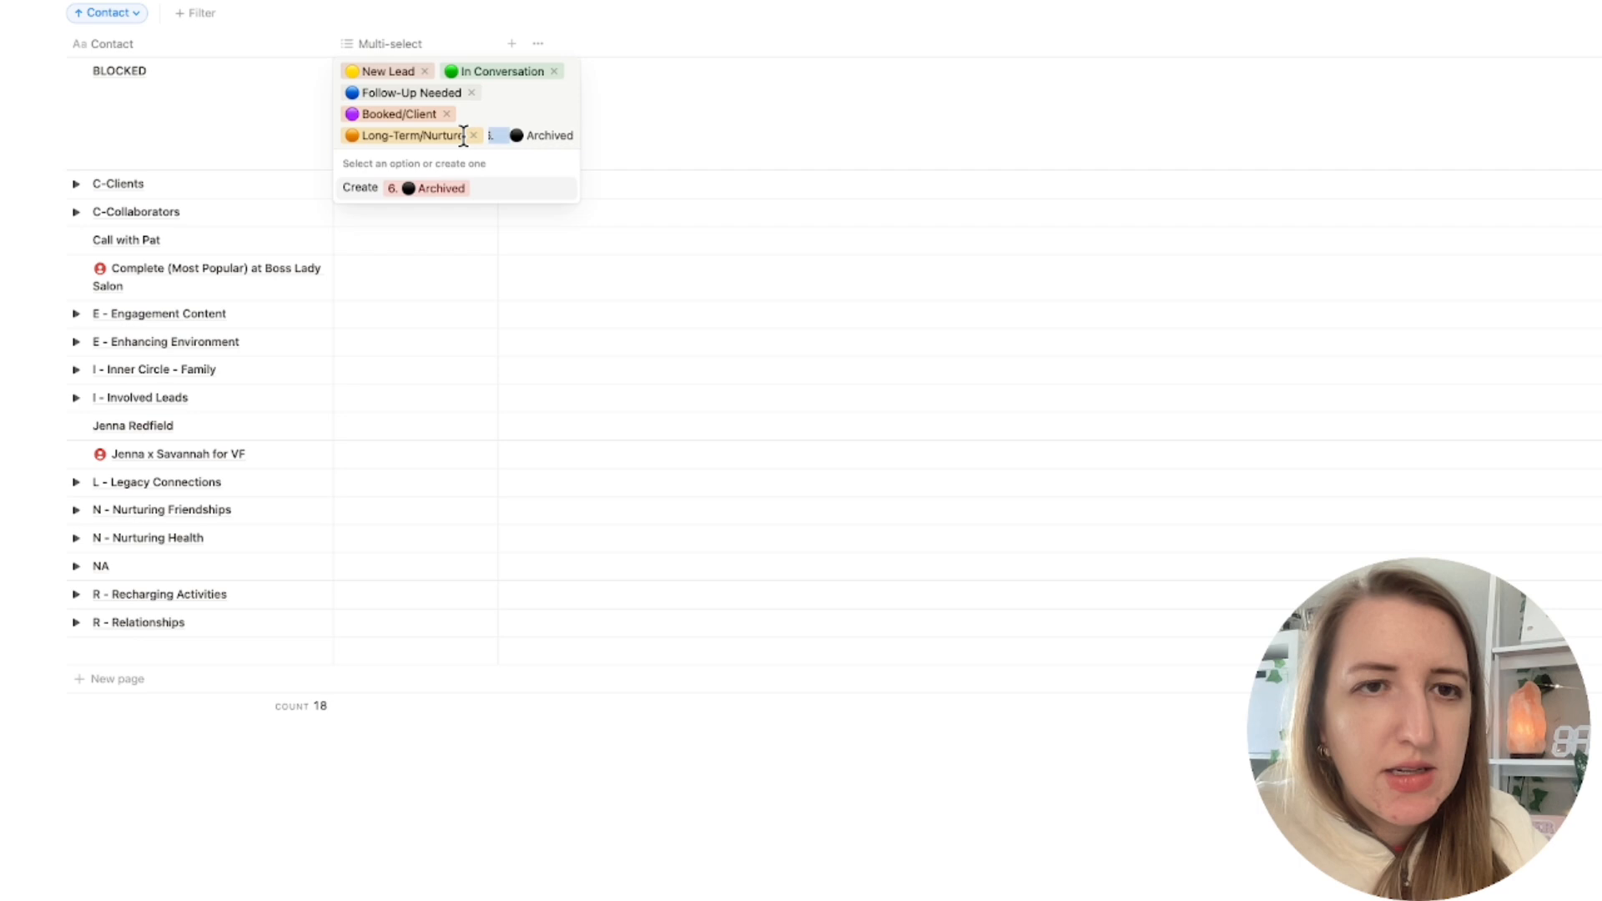
pyautogui.press('Return')
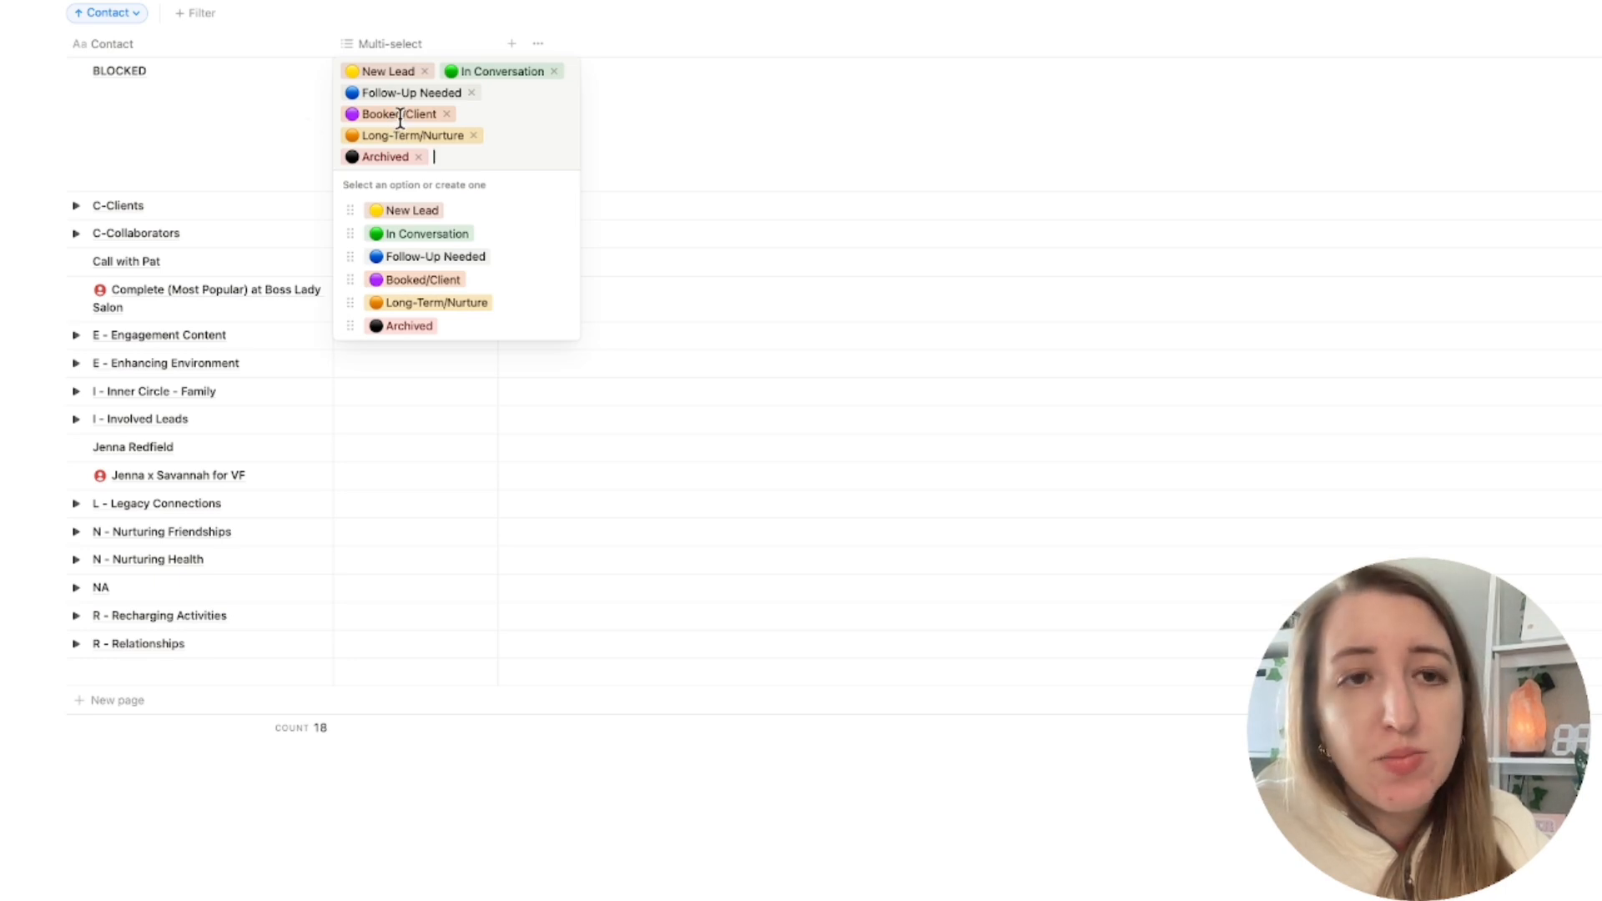
pyautogui.click(287, 117)
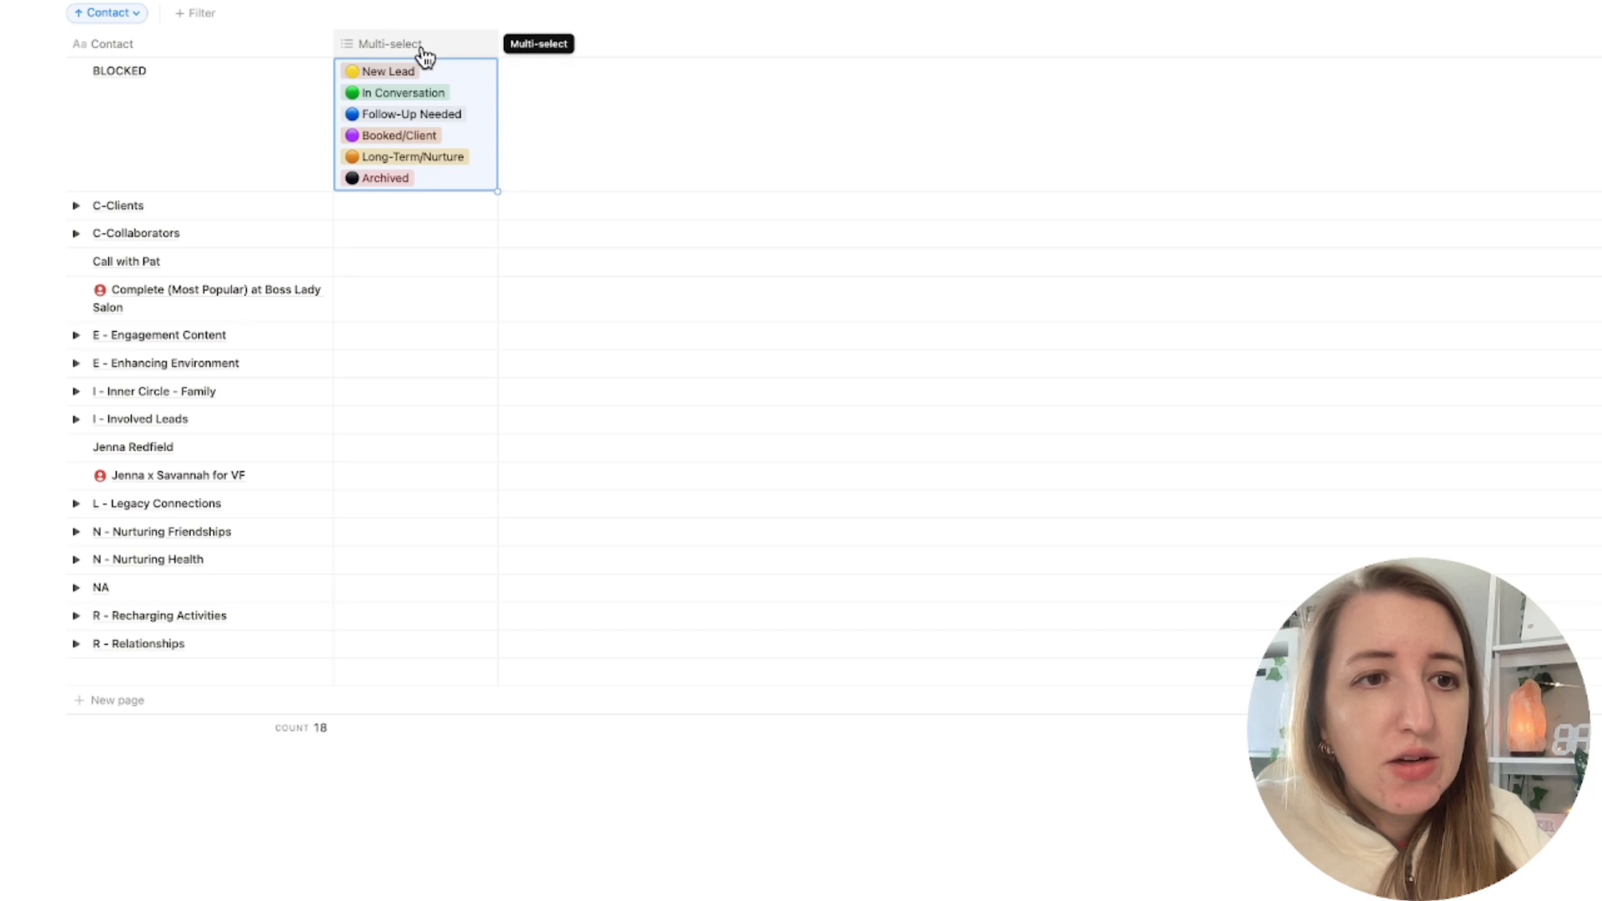
# Expand I - Involved Leads and its 2025 Leads group to show the individual leads.
pyautogui.click(69, 420)
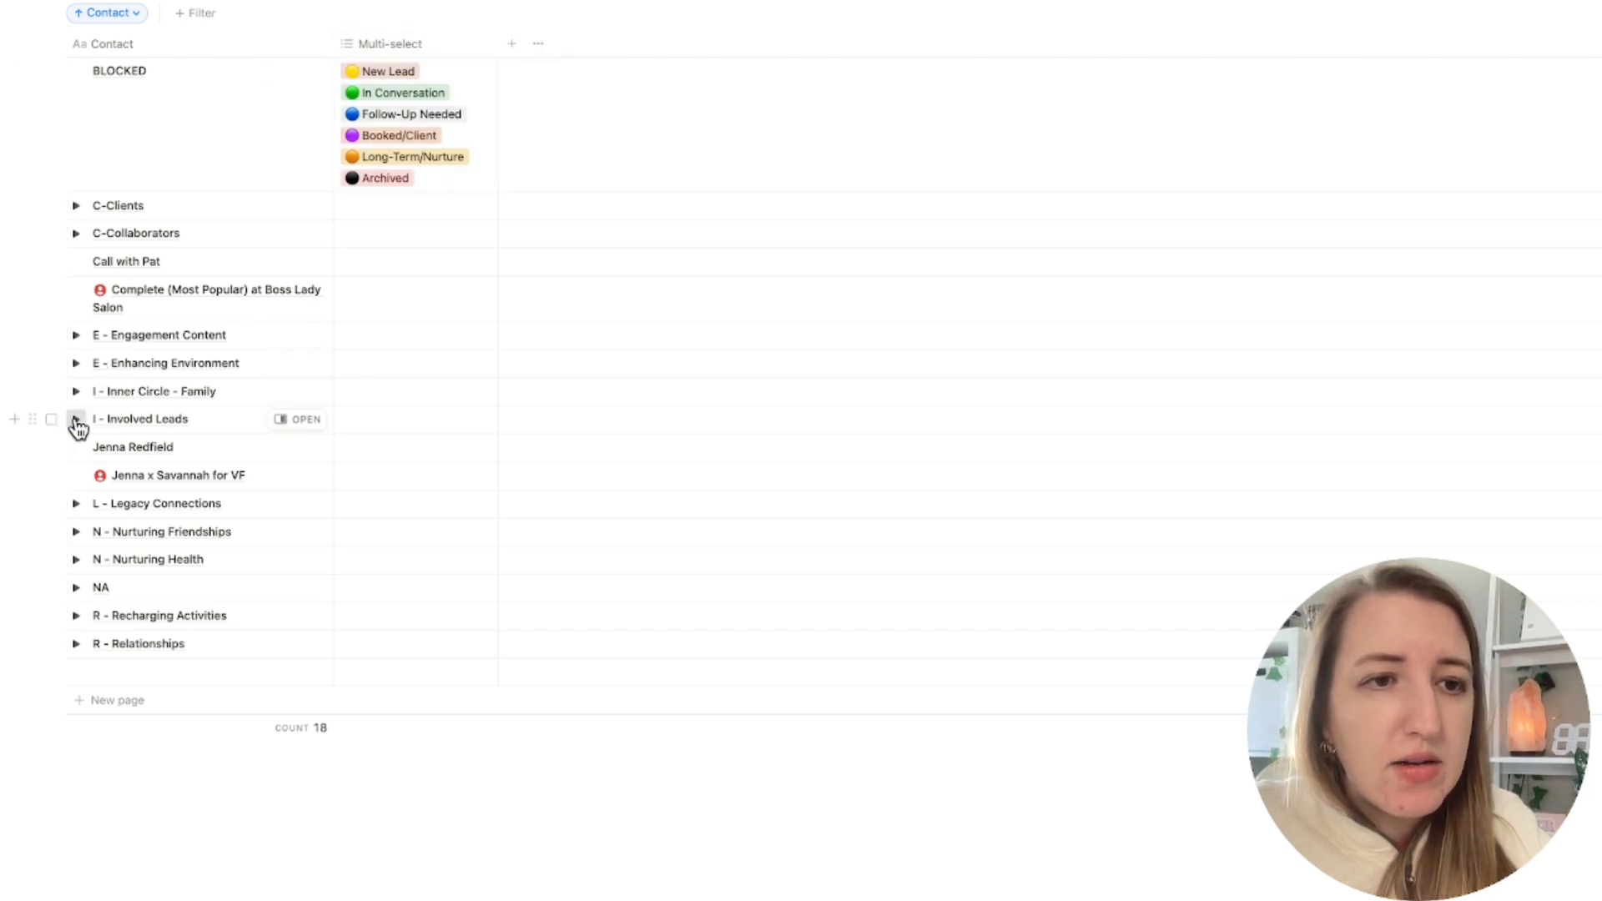
pyautogui.click(75, 419)
pyautogui.click(96, 476)
pyautogui.scroll(-3, 351, 490)
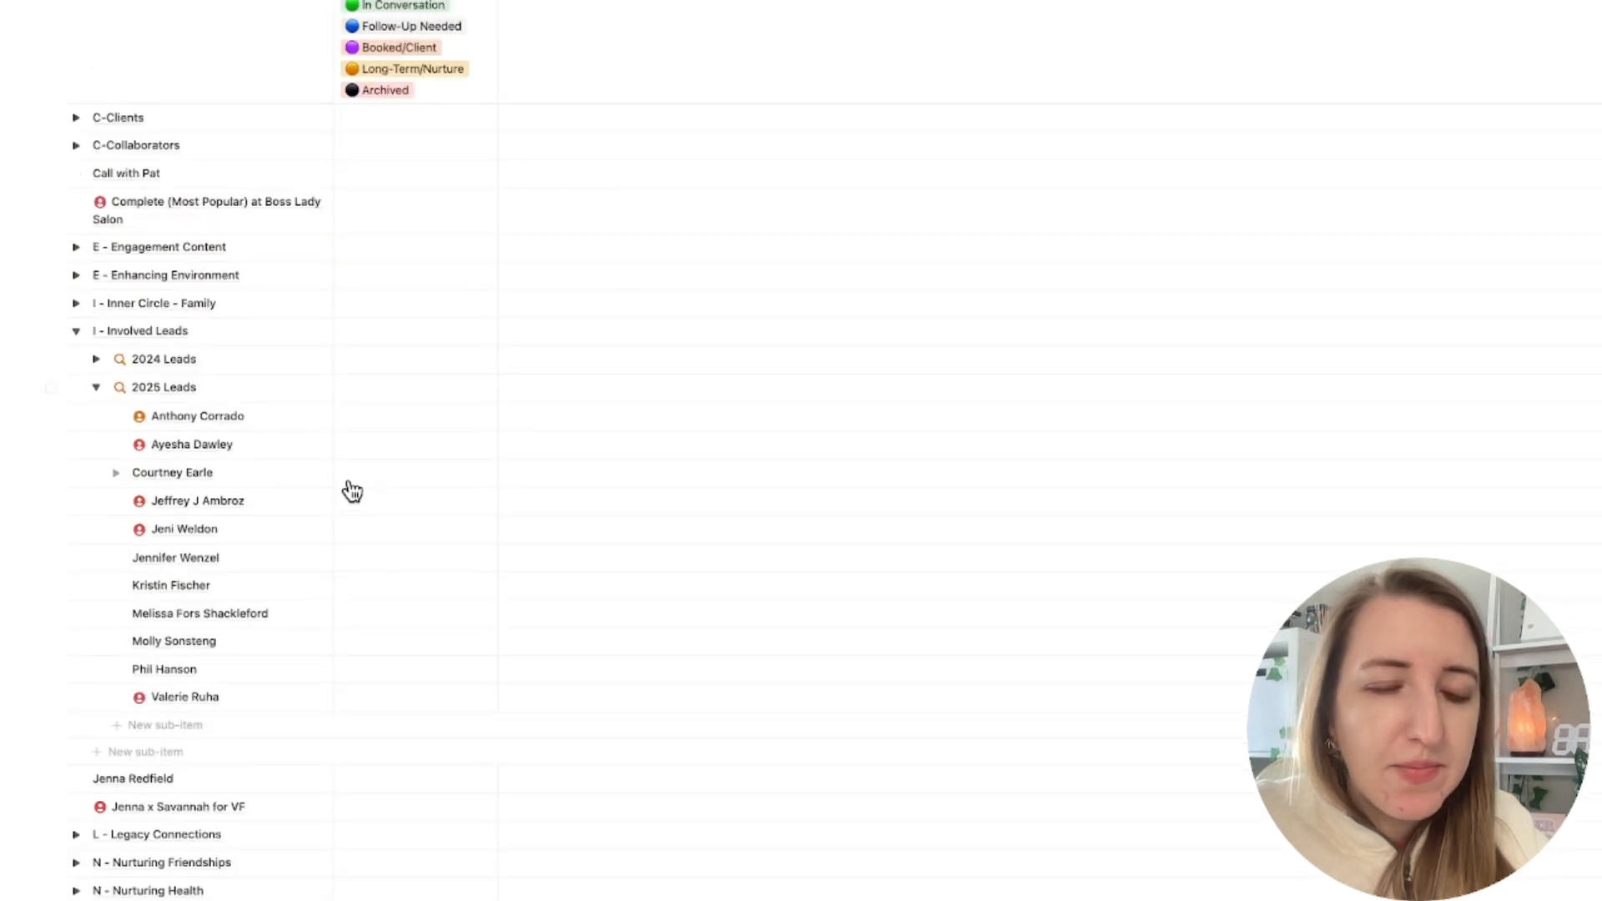
# Tag the first contact under 2025 Leads as Follow-Up Needed and the second as Archived.
pyautogui.click(361, 363)
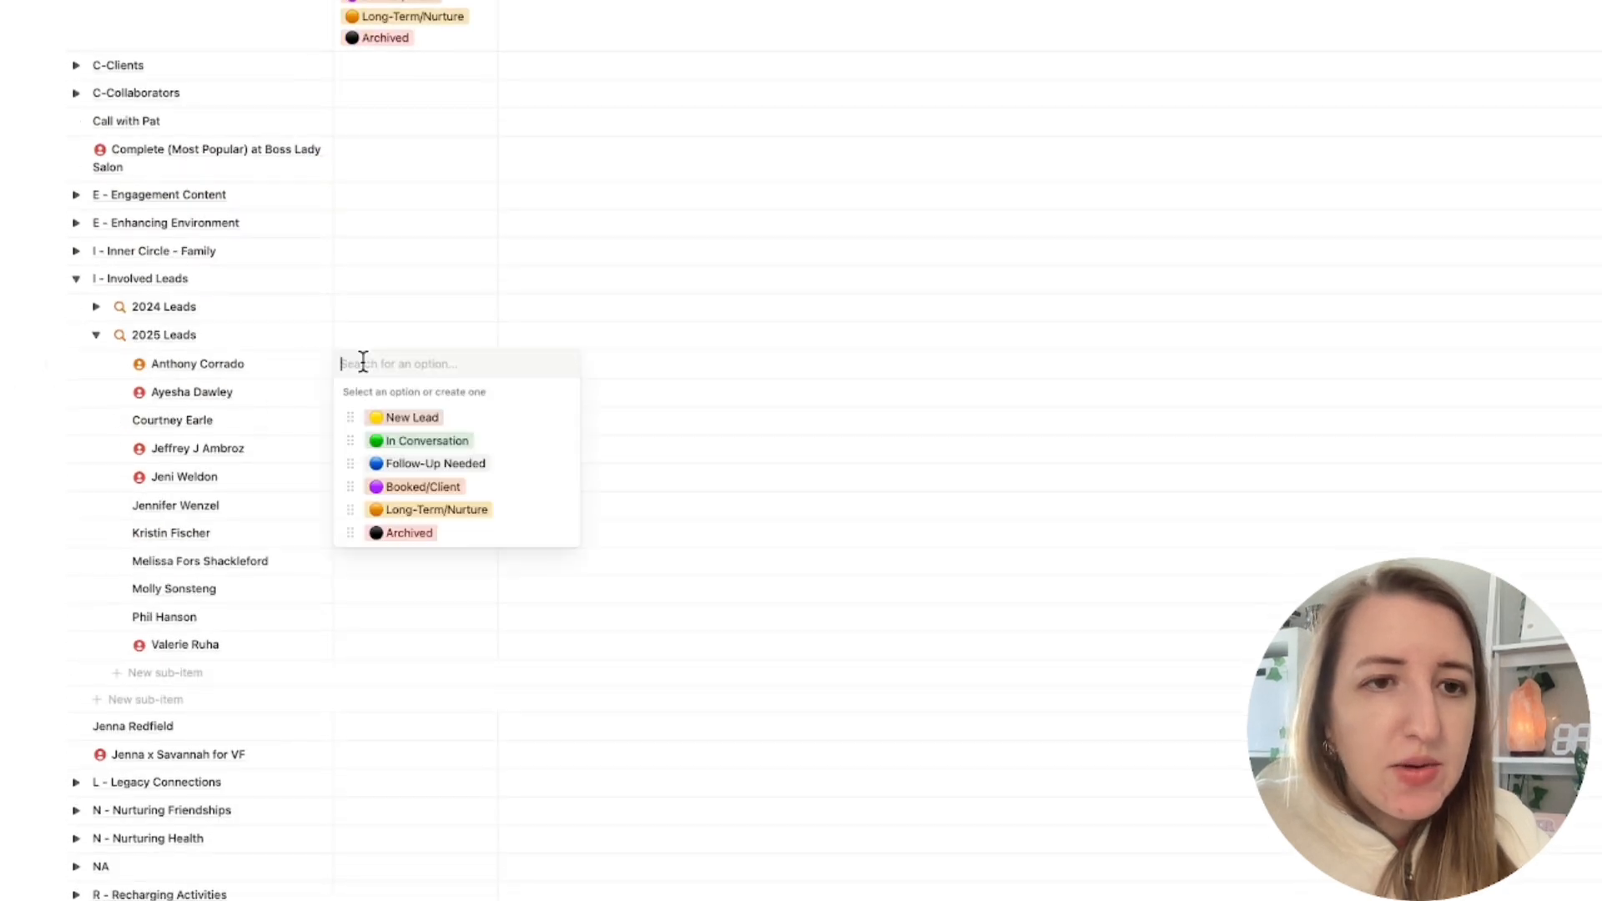
pyautogui.click(443, 474)
pyautogui.click(361, 396)
pyautogui.click(376, 392)
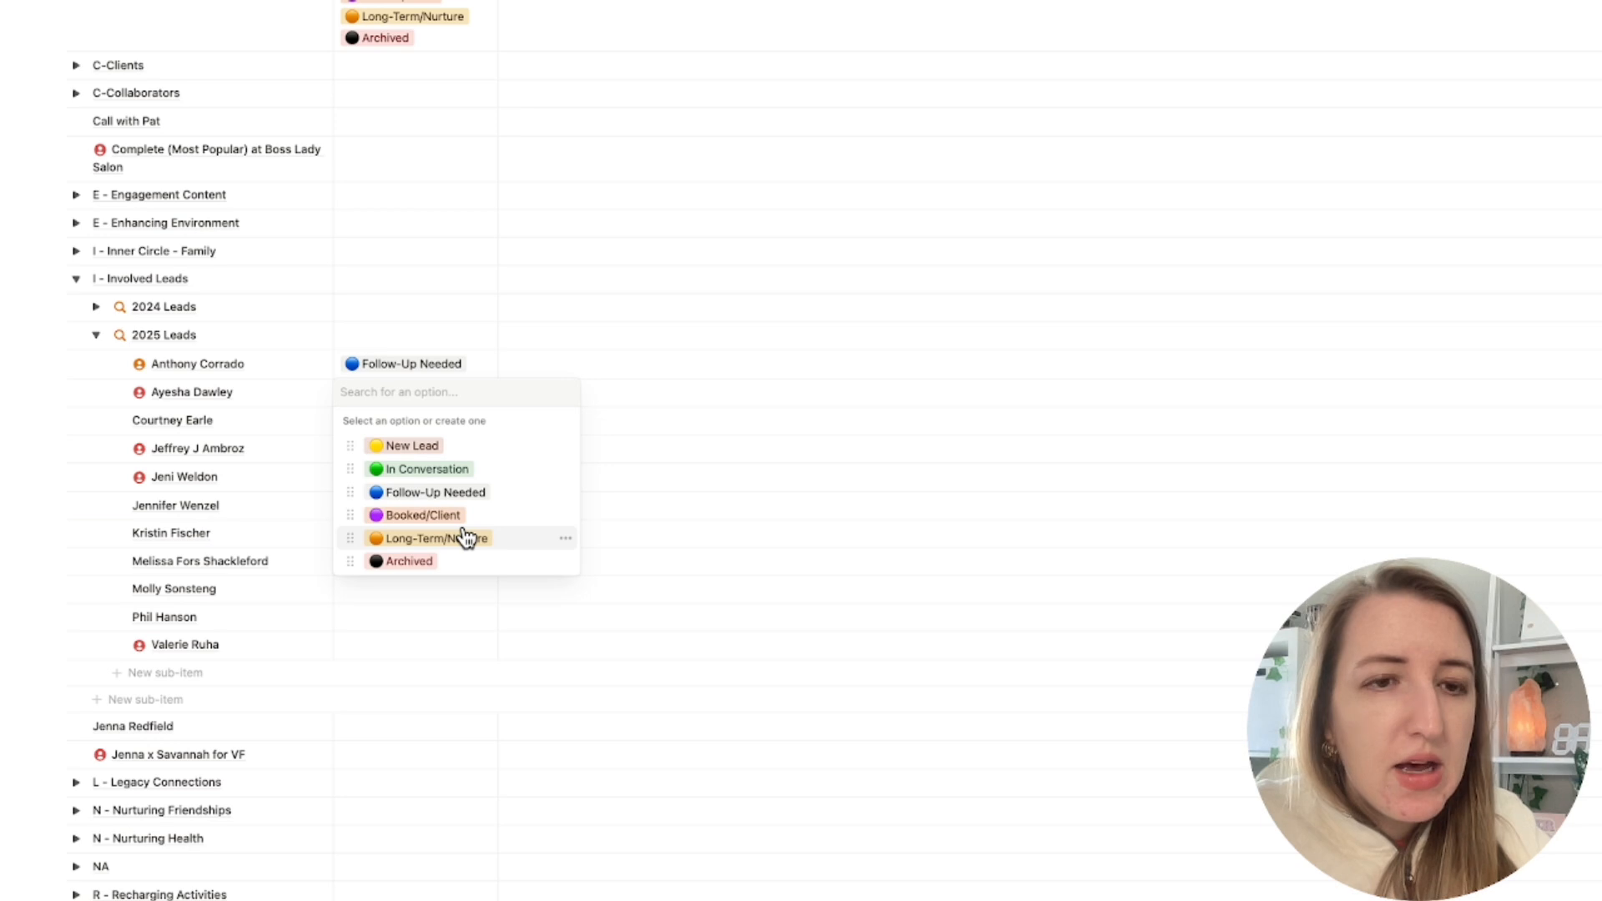
pyautogui.click(461, 564)
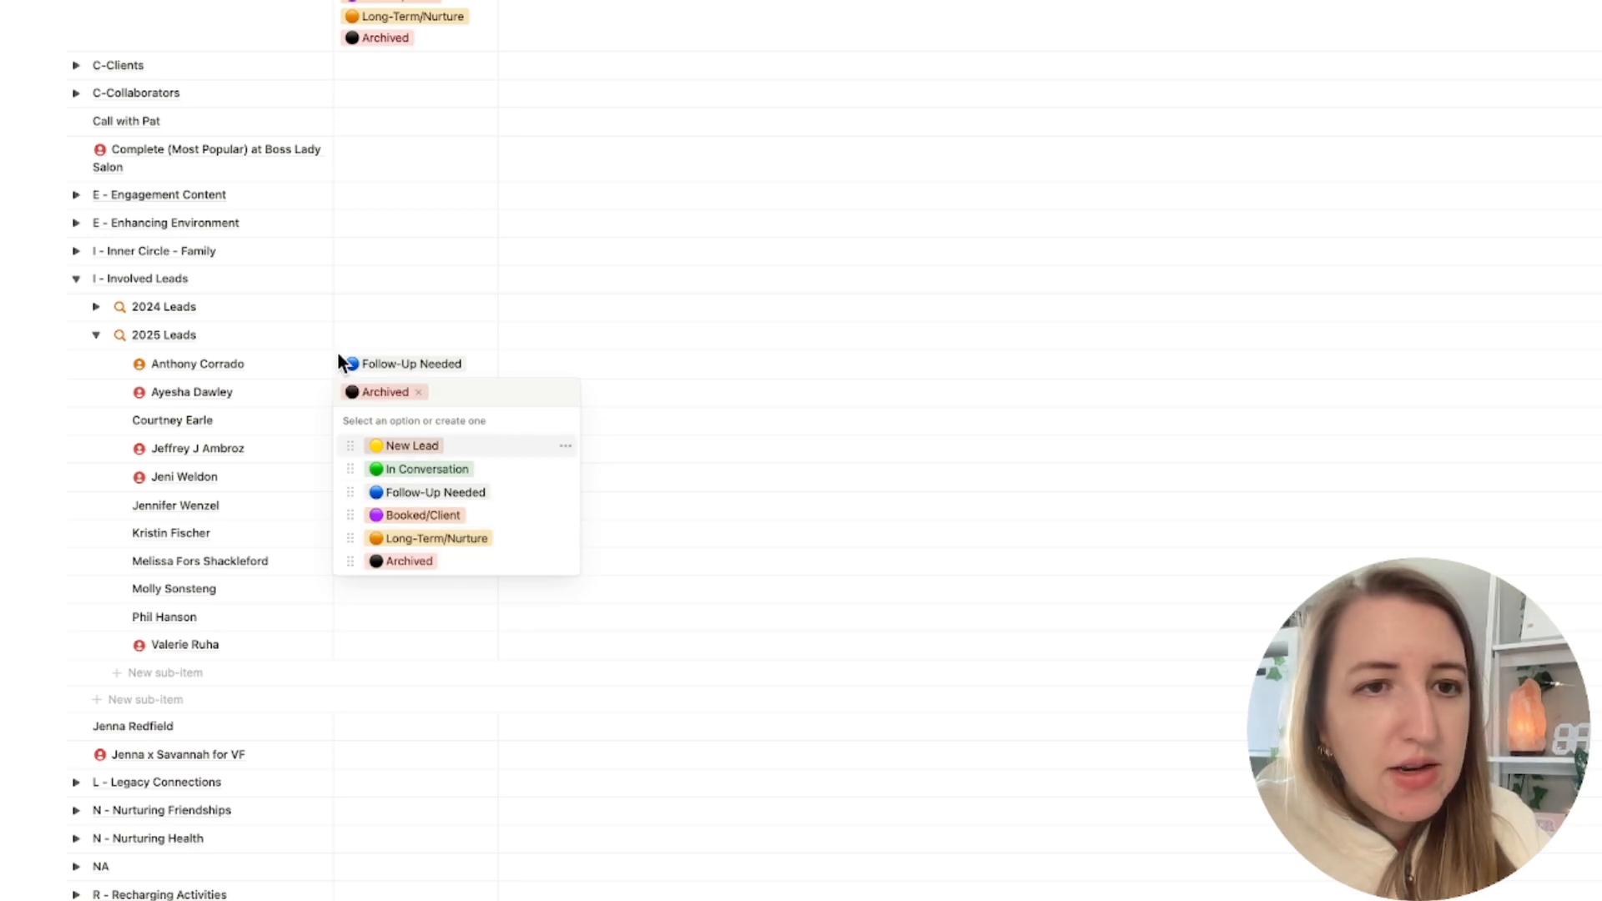
pyautogui.press('Escape')
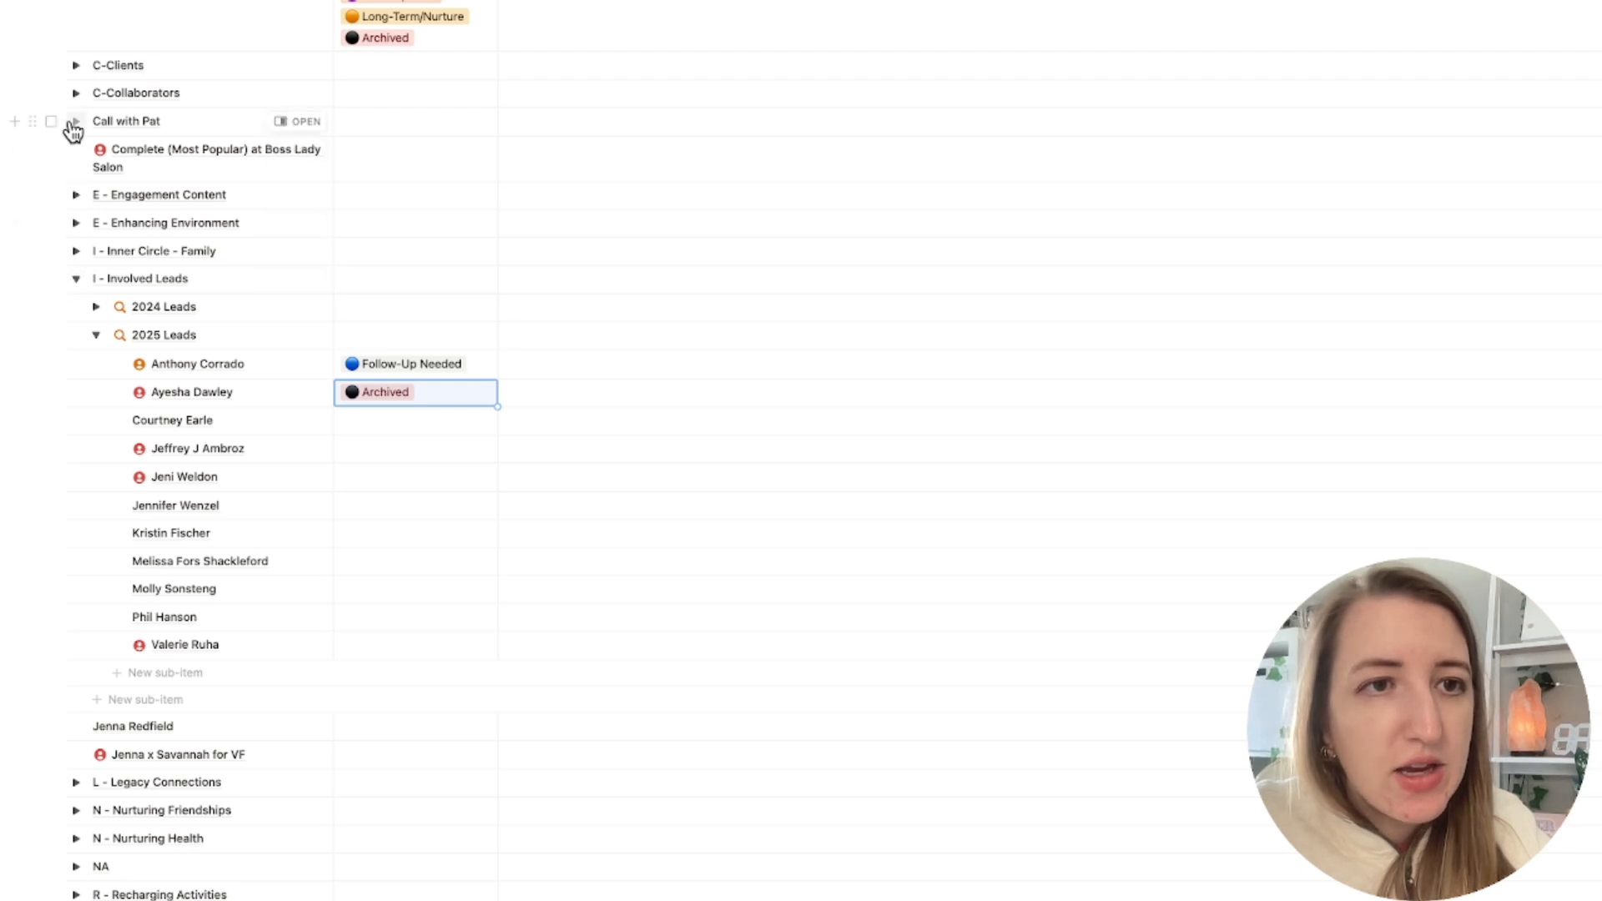
# Expand C-Clients and tag the second contact under 2025 Clients as Booked/Client.
pyautogui.click(76, 65)
pyautogui.scroll(1, 433, 222)
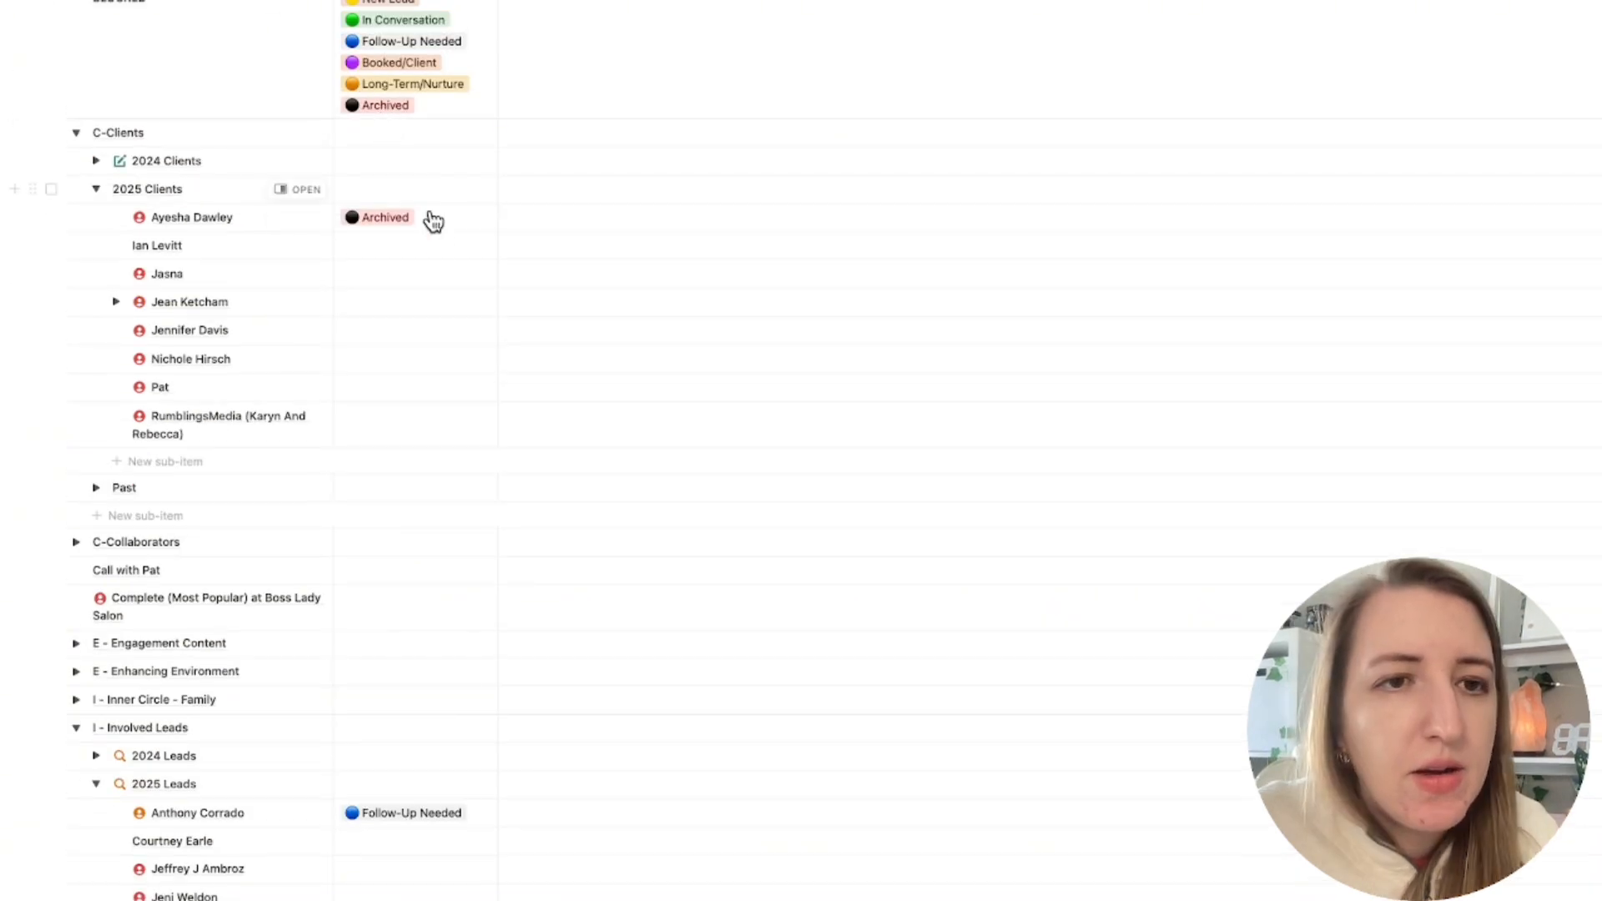
pyautogui.click(435, 242)
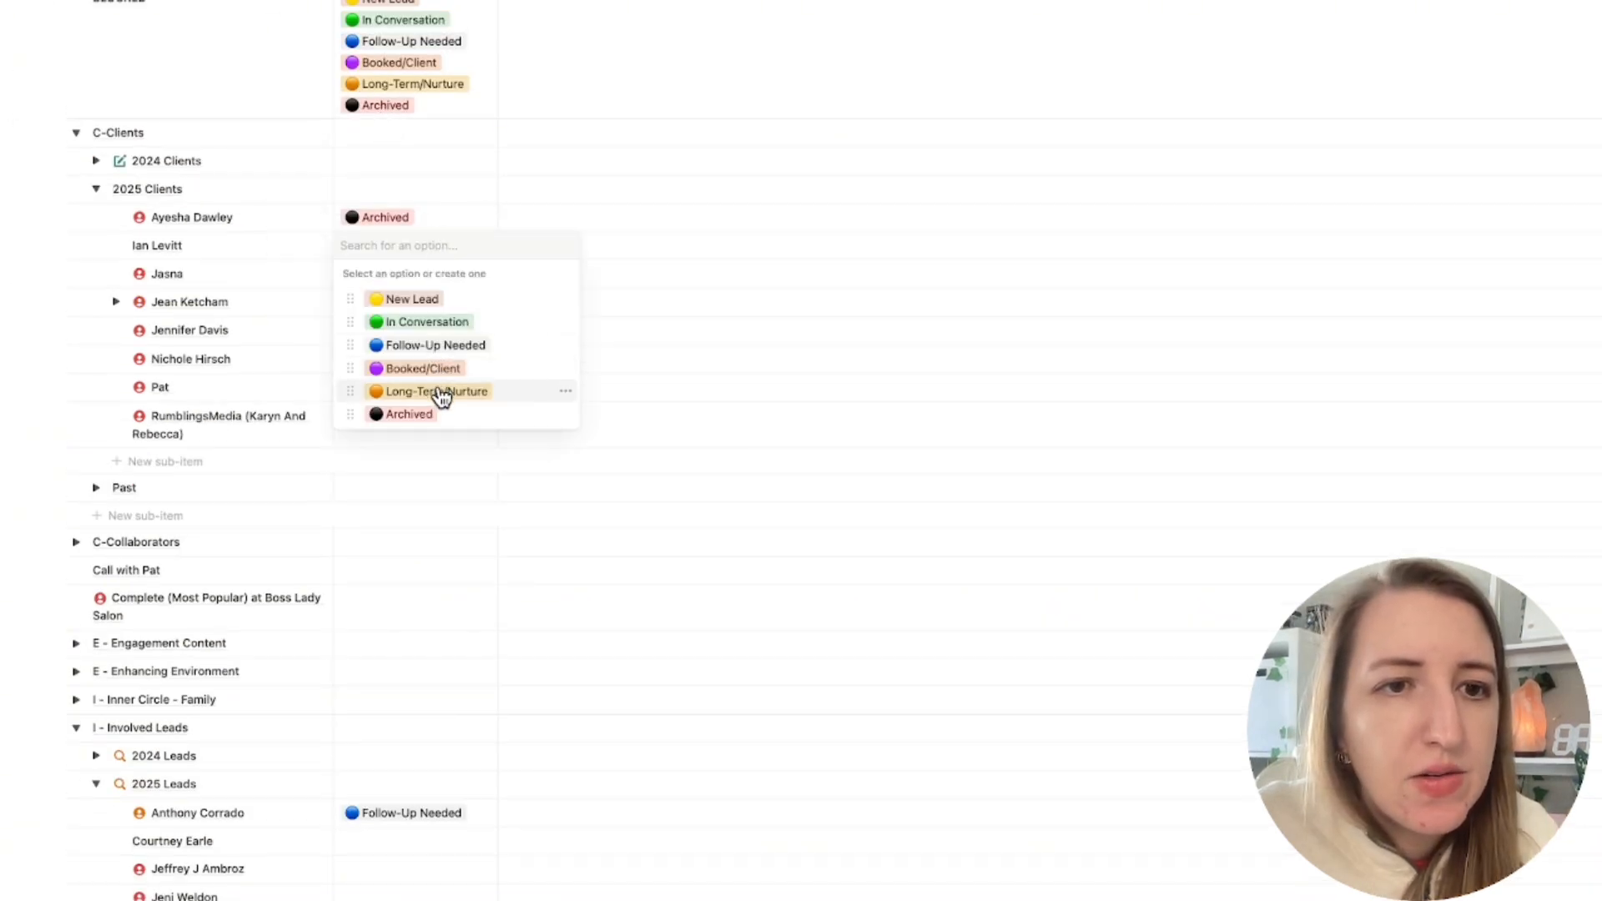
pyautogui.click(418, 368)
pyautogui.press('Escape')
# Fill the Booked/Client tag into all the remaining contacts under 2025 Clients.
pyautogui.press('Down')
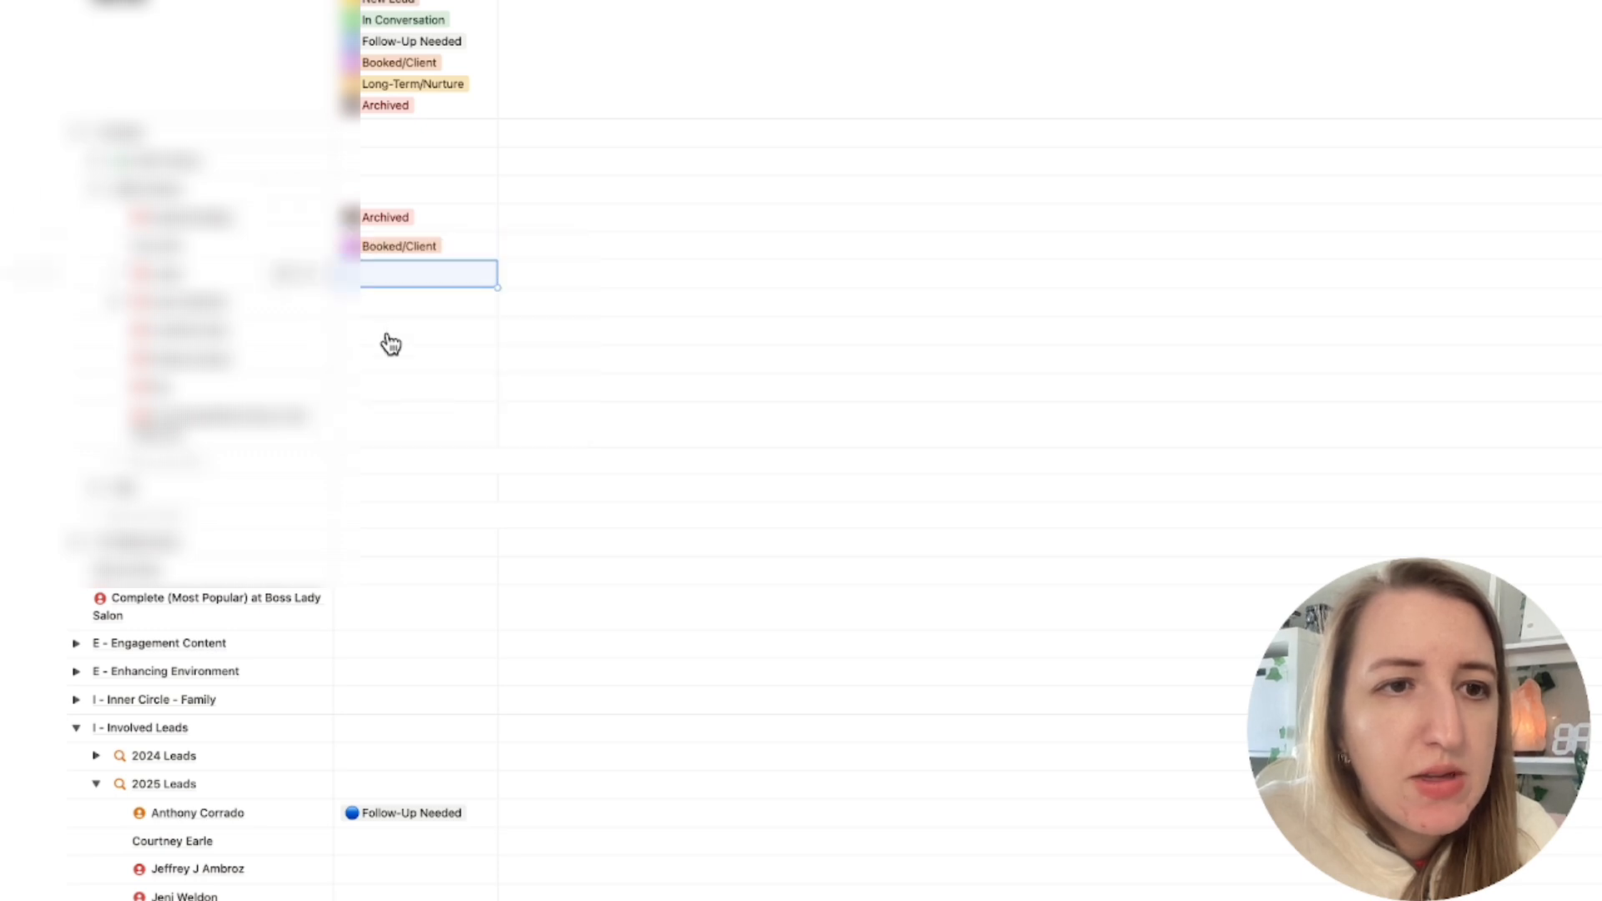
pyautogui.keyDown('shift'); pyautogui.click(387, 430); pyautogui.keyUp('shift')
pyautogui.hotkey('ctrl', 'v')
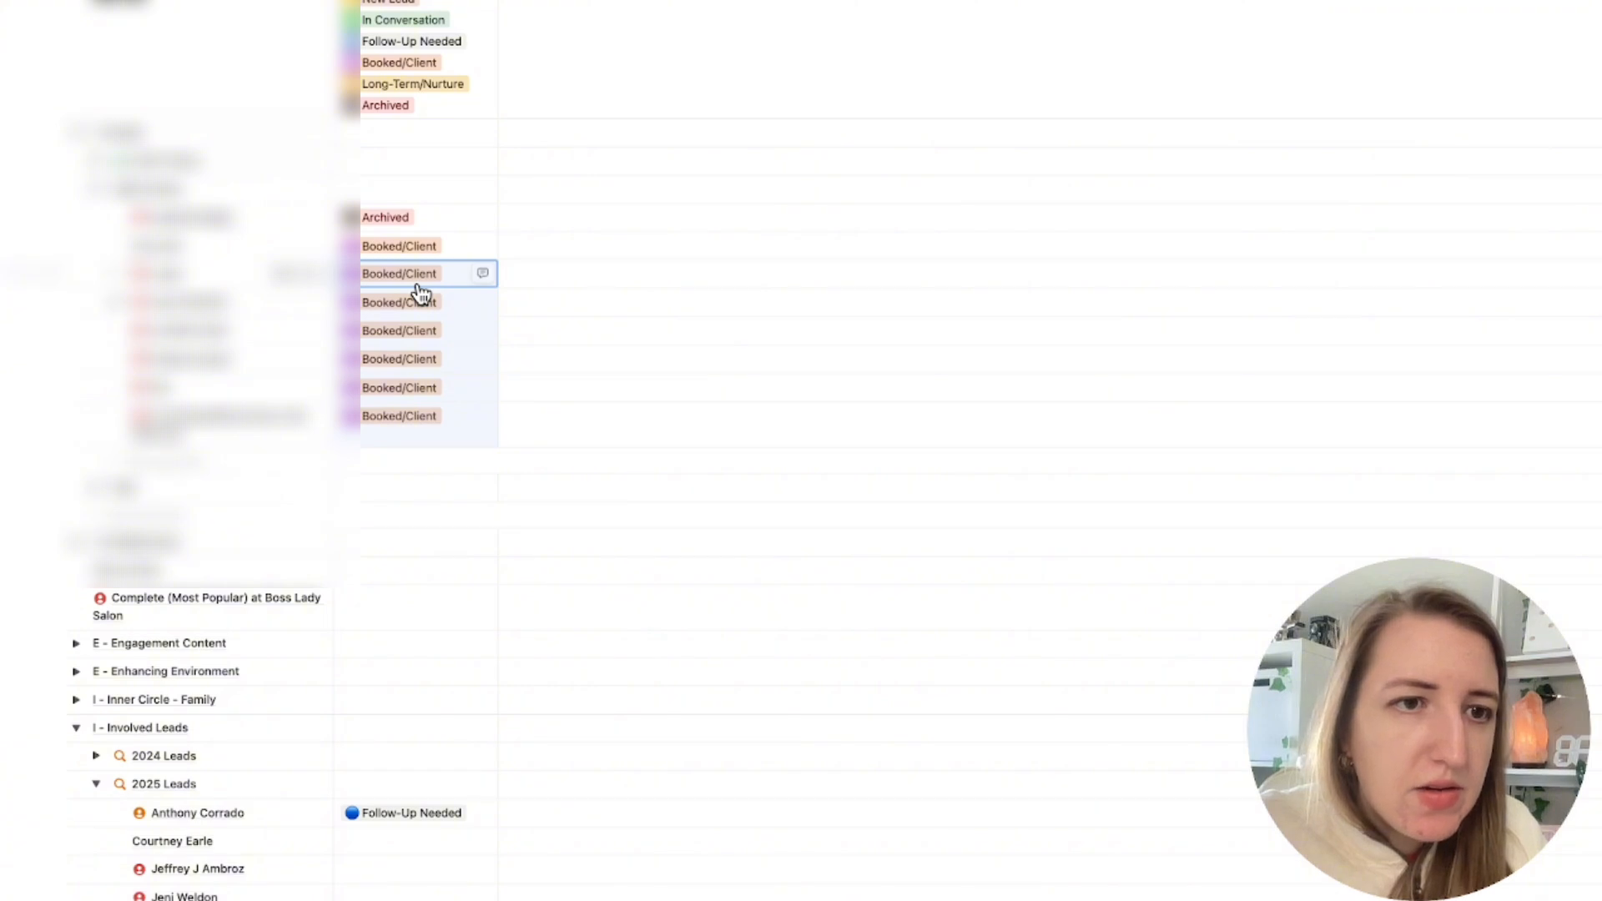
# Switch to the Current People board view and group its cards by the Multi-select property.
pyautogui.scroll(-2, 420, 293)
pyautogui.scroll(3, 420, 294)
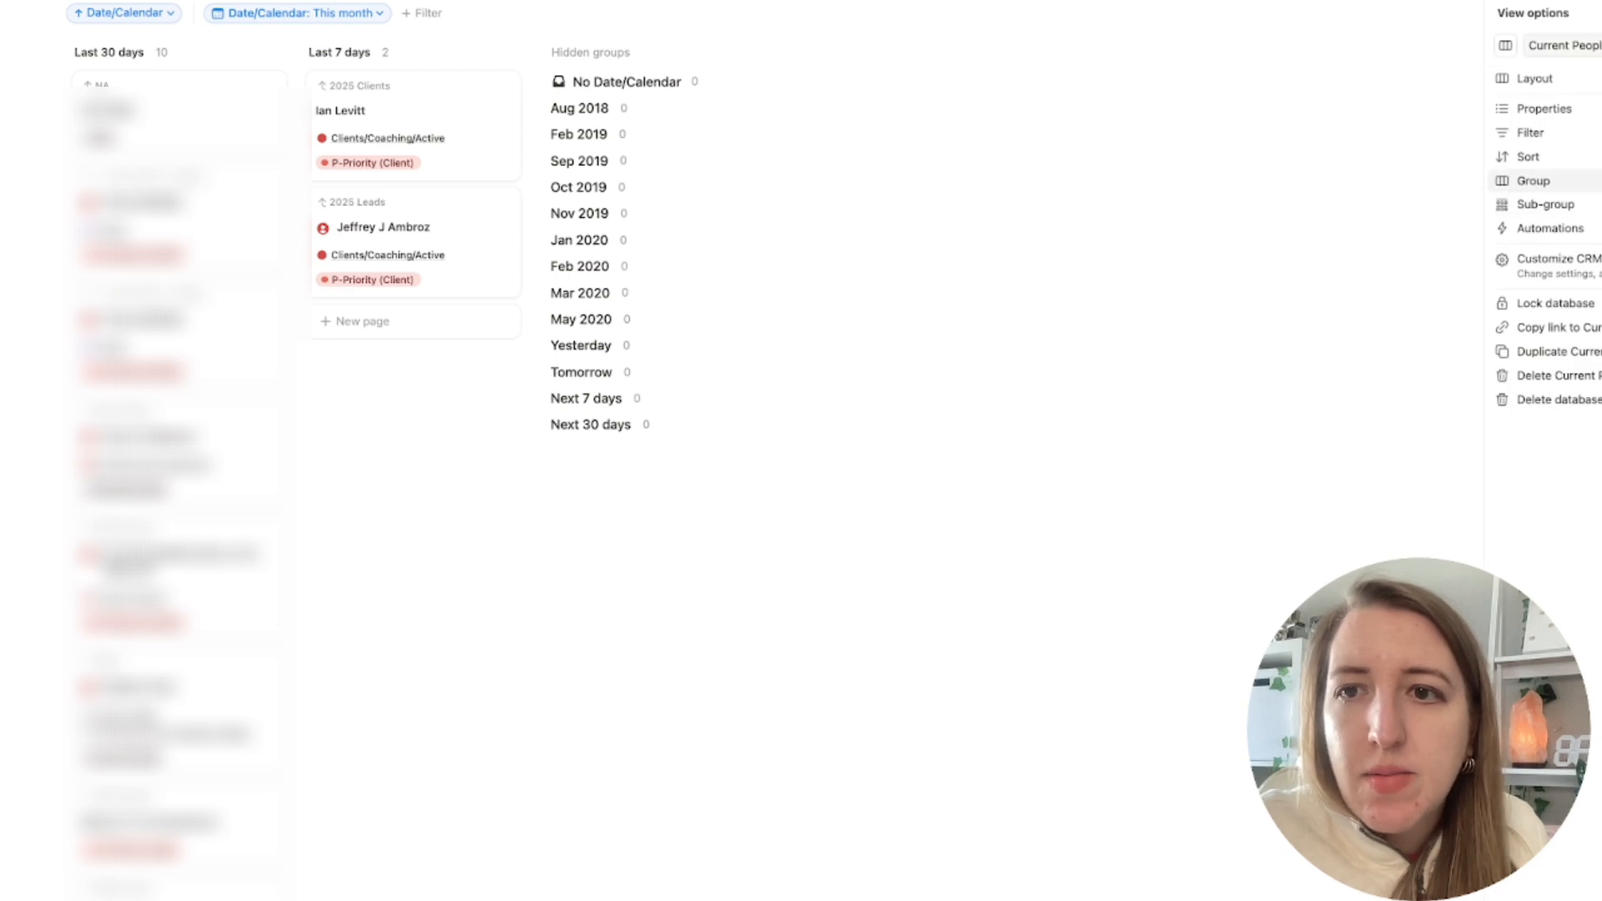
pyautogui.click(1527, 182)
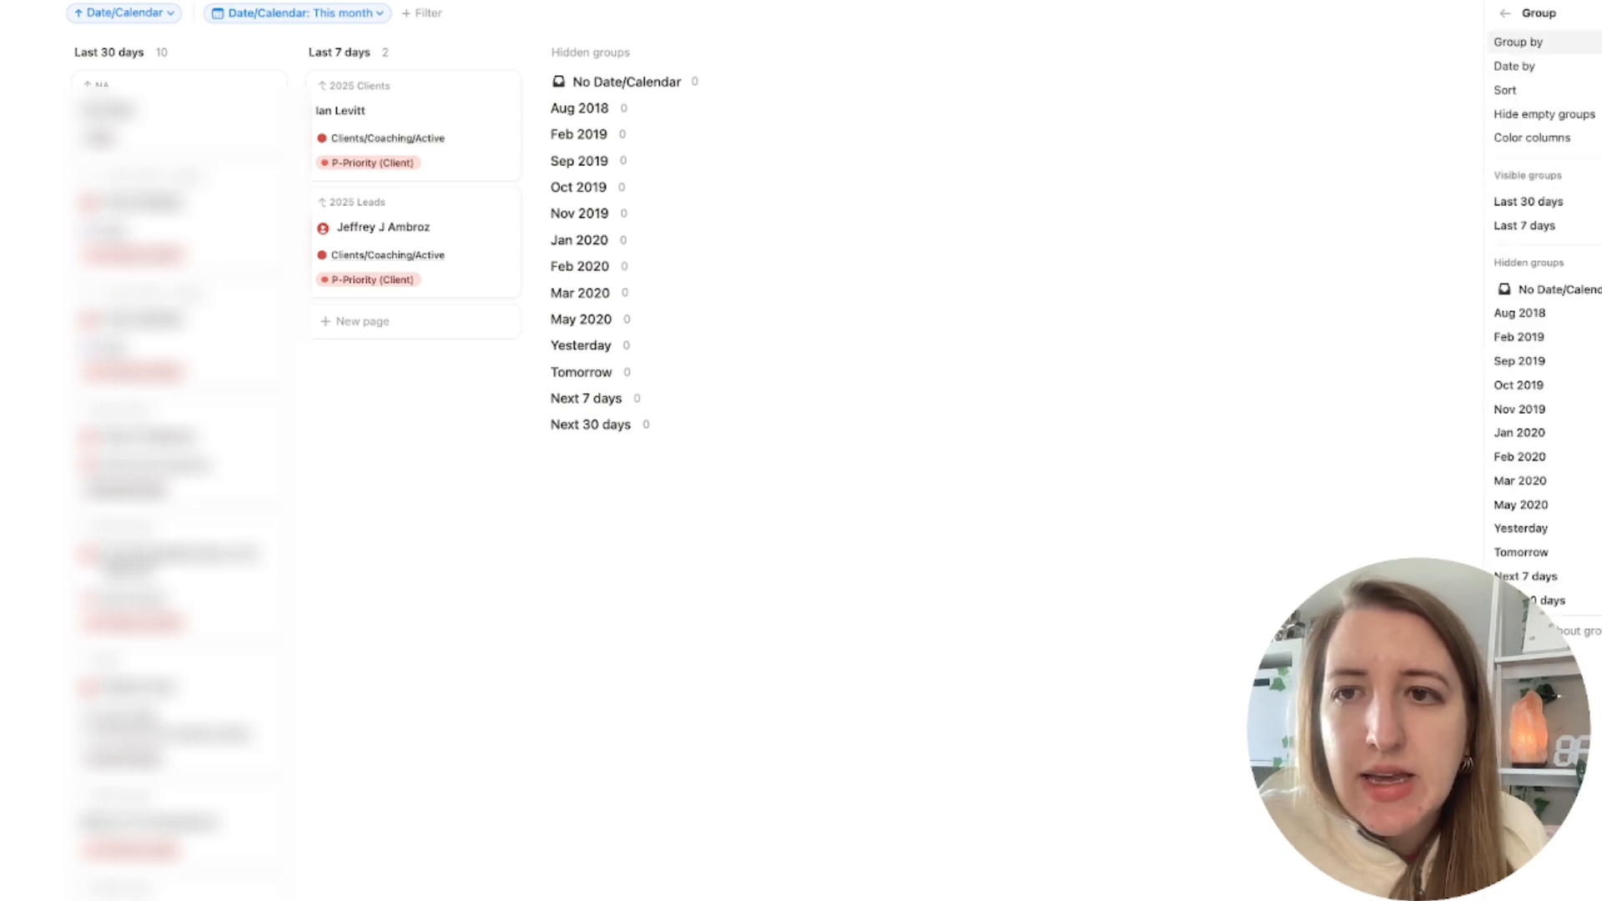
pyautogui.click(1519, 41)
pyautogui.click(1543, 488)
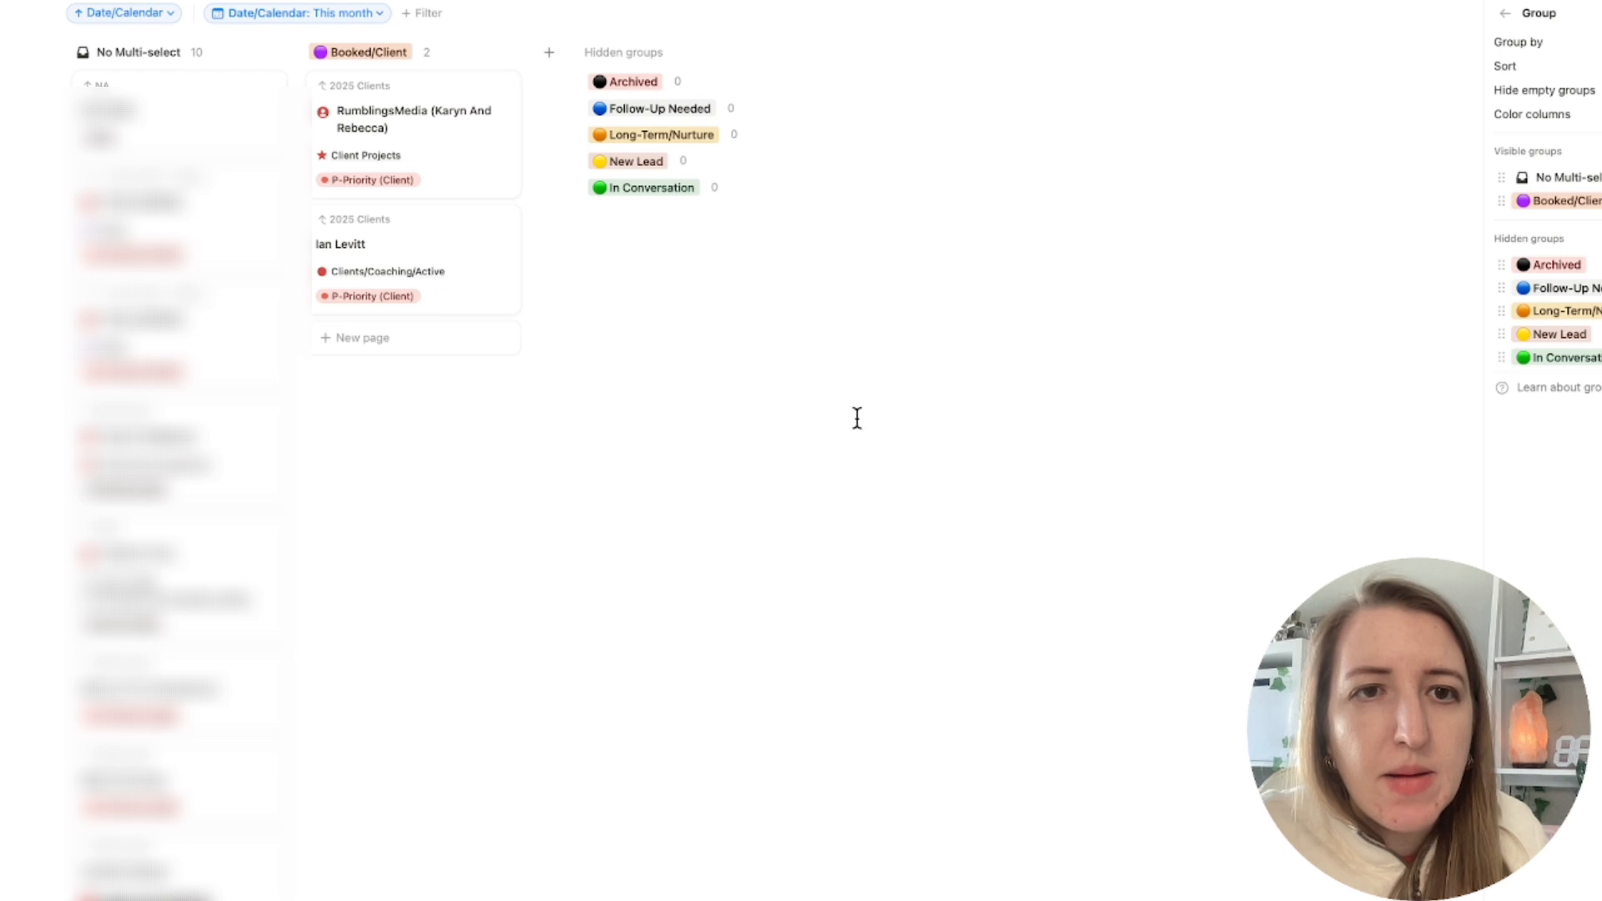
pyautogui.click(852, 444)
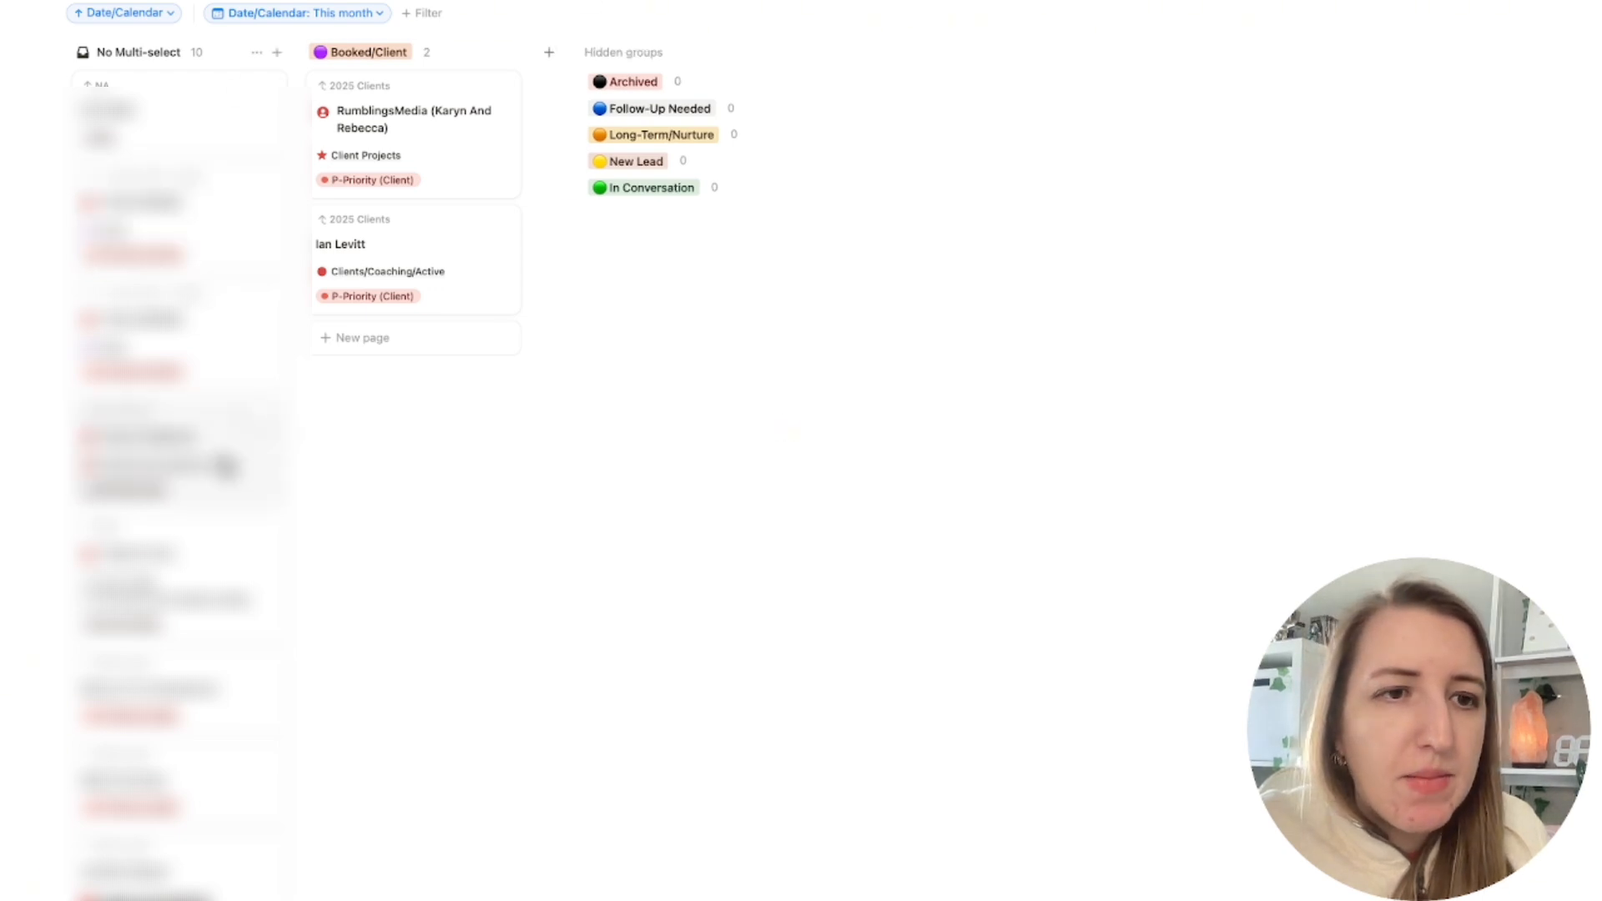
# Open the Past Clients contact in the No Multi-select column and tag it as Booked/Client.
pyautogui.click(240, 474)
pyautogui.scroll(-5, 1352, 267)
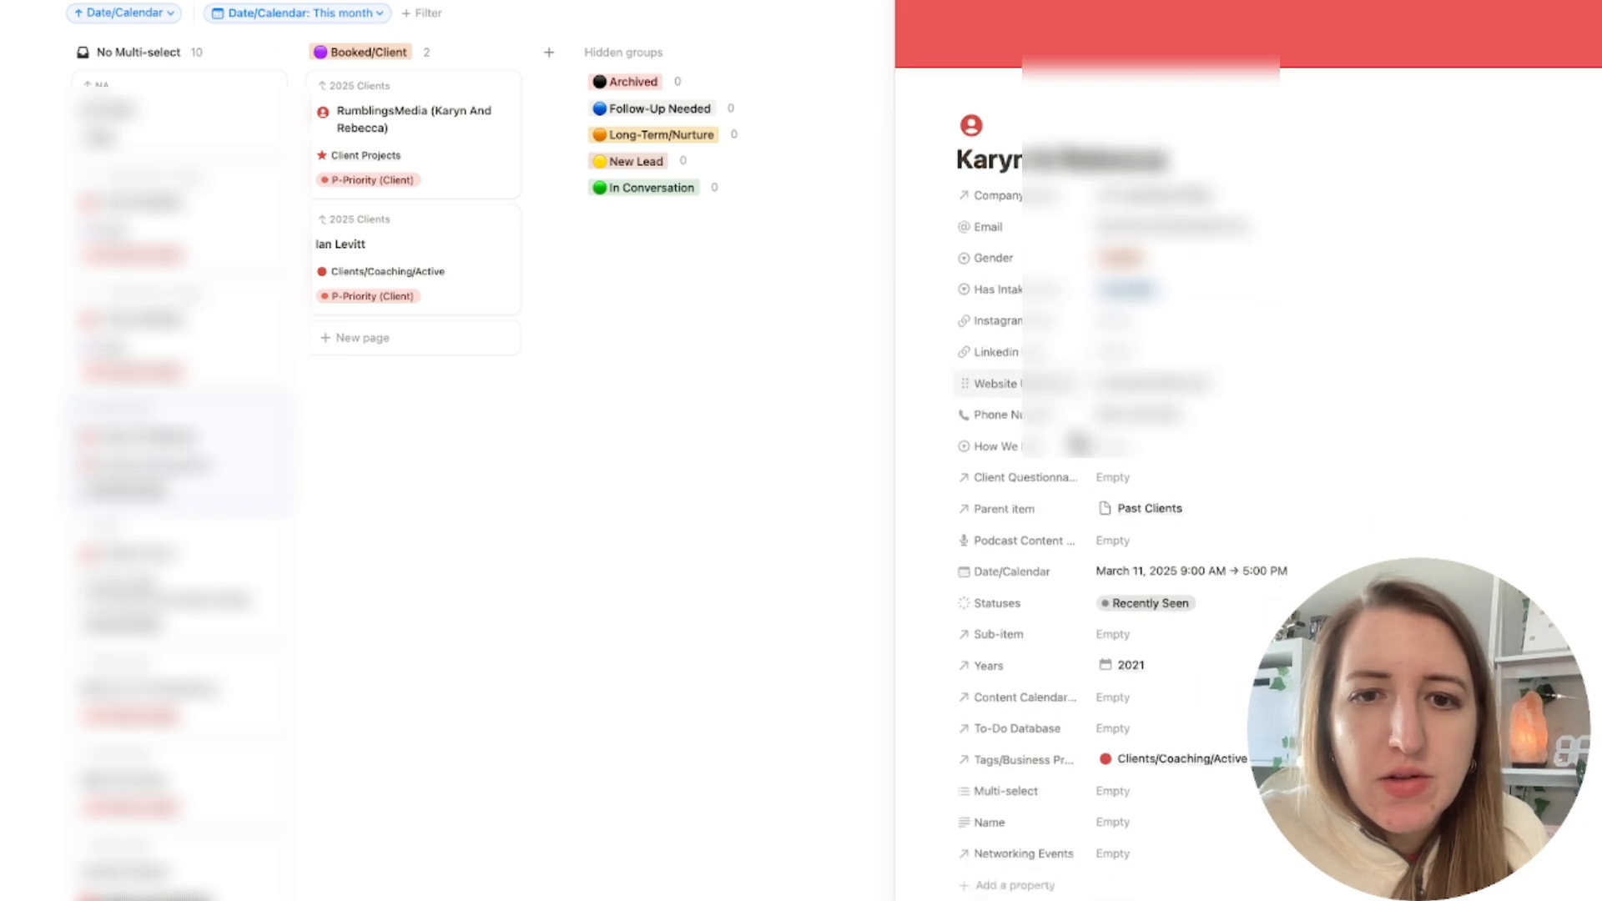
pyautogui.scroll(10, 1296, 397)
pyautogui.scroll(-8, 1296, 398)
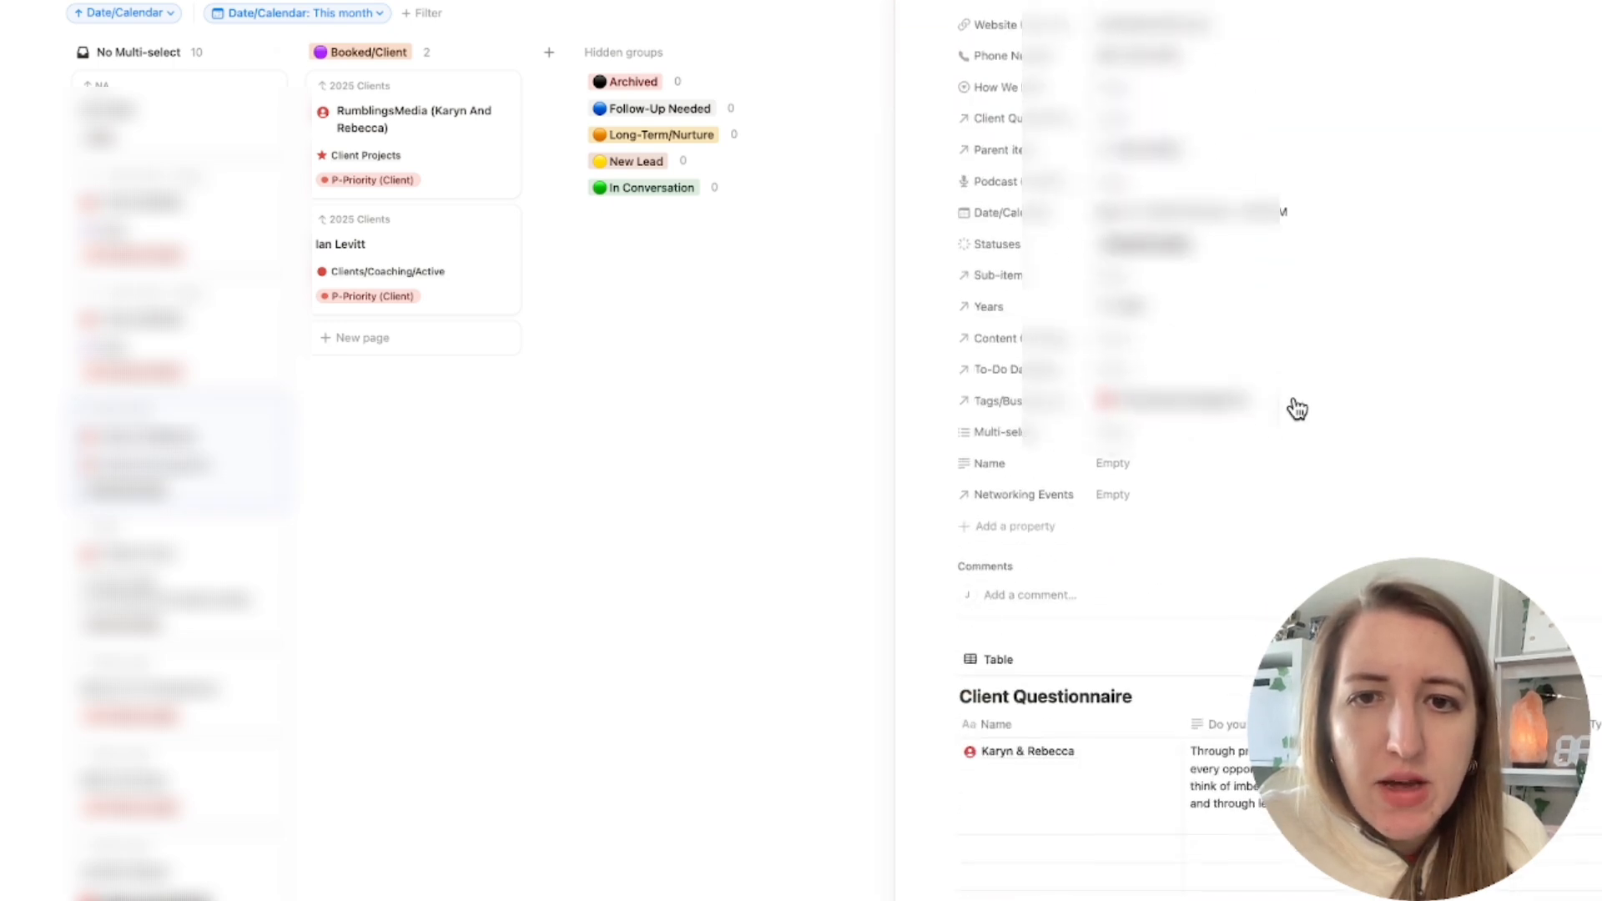
pyautogui.scroll(3, 1209, 459)
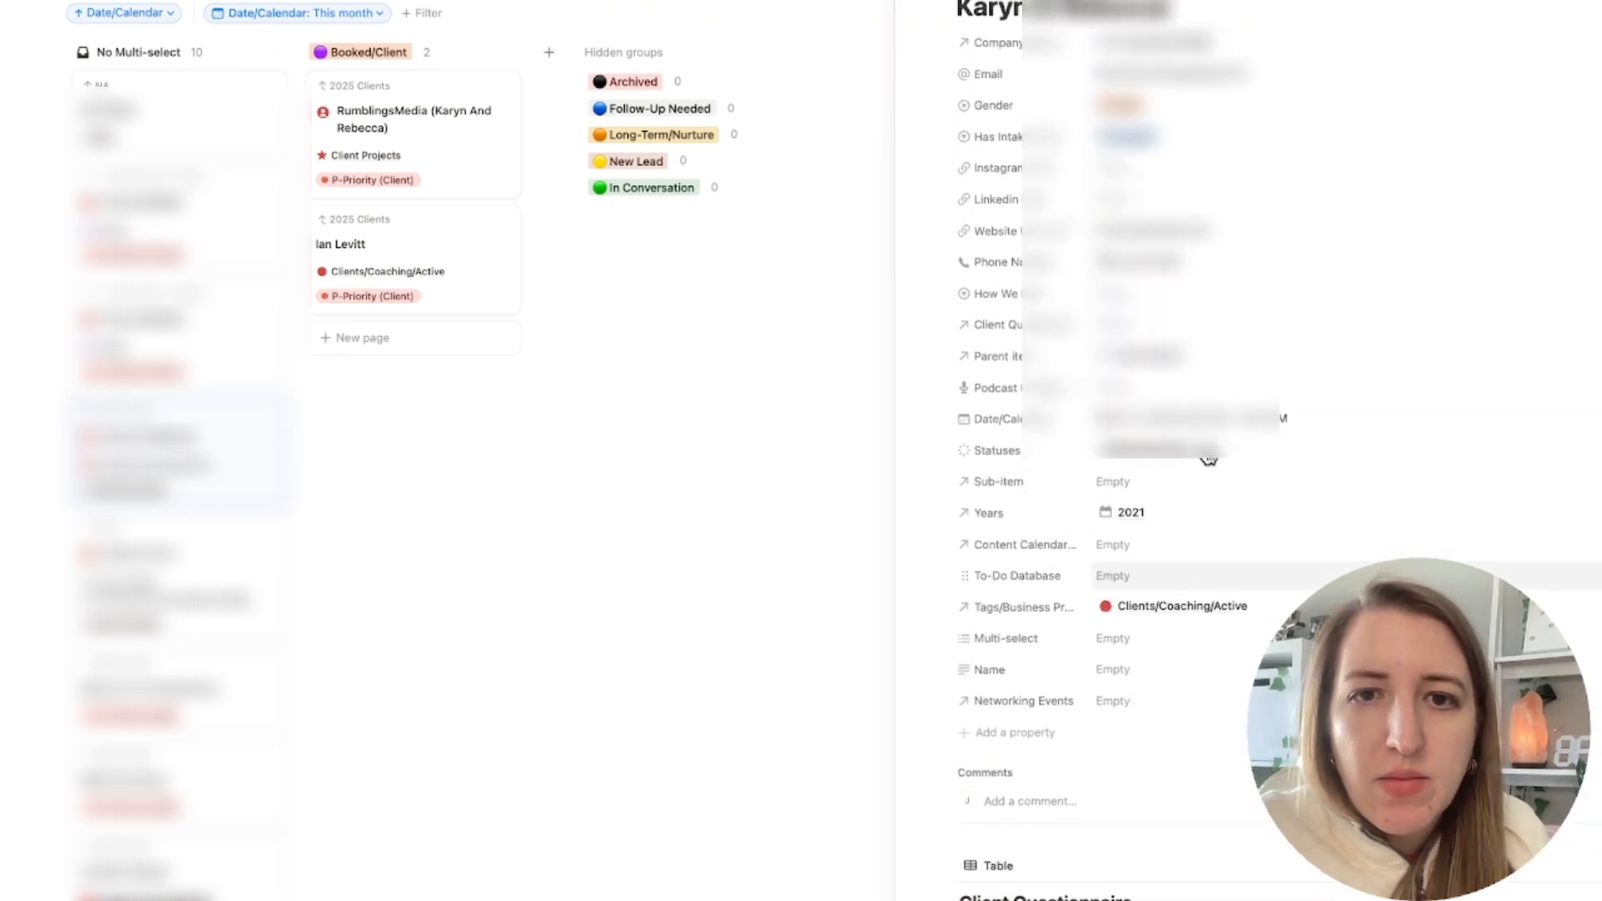
pyautogui.scroll(-4, 1196, 342)
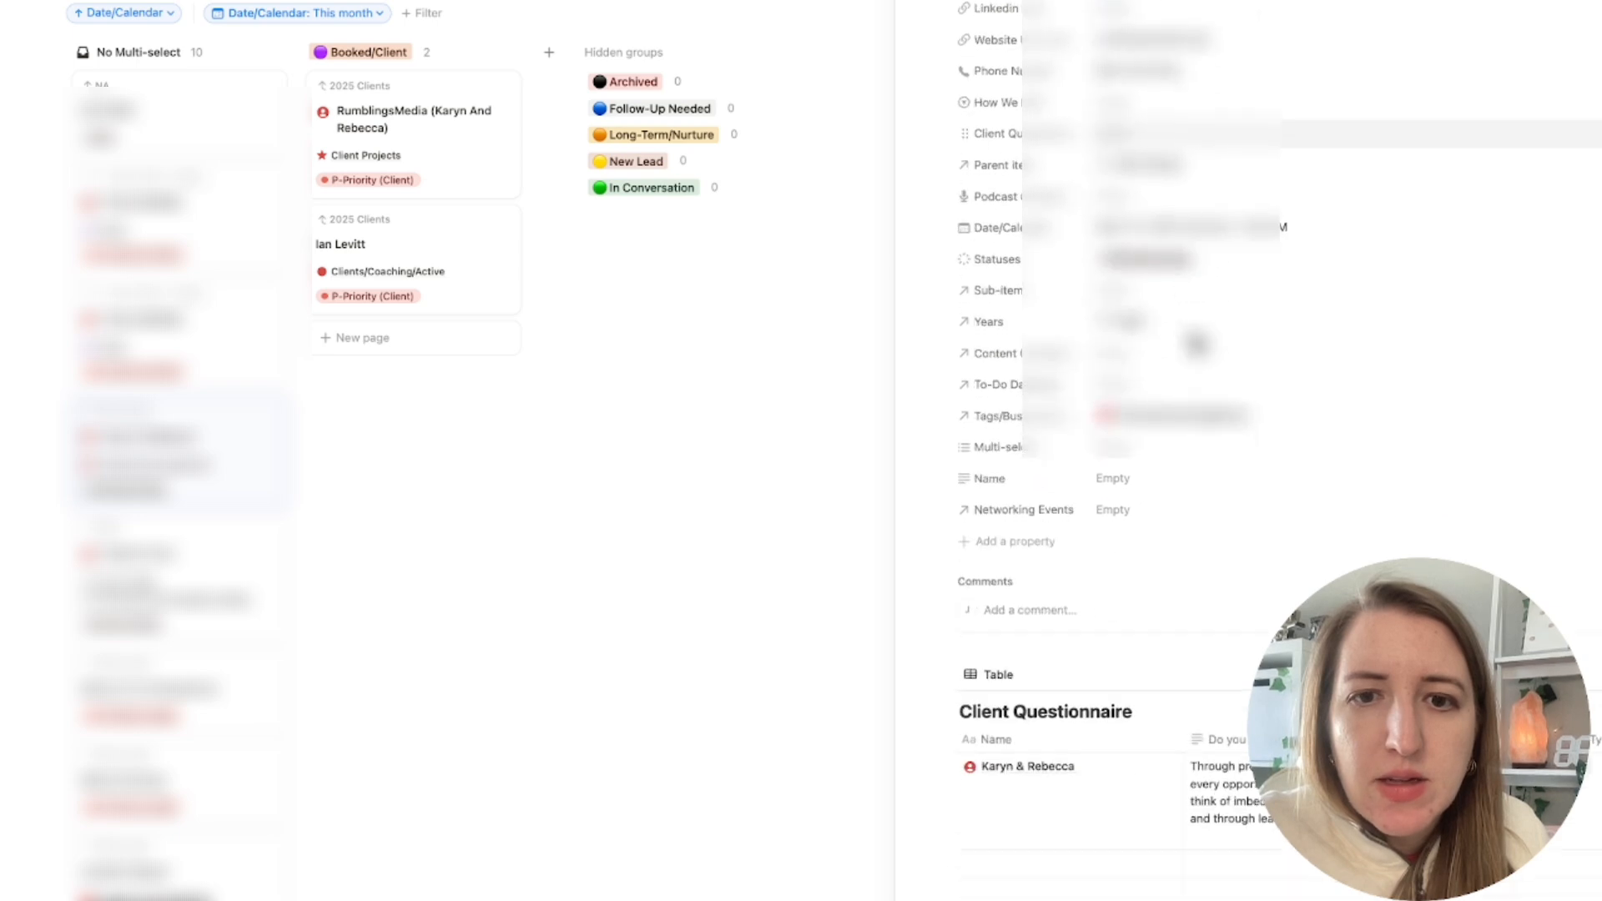
pyautogui.click(1185, 447)
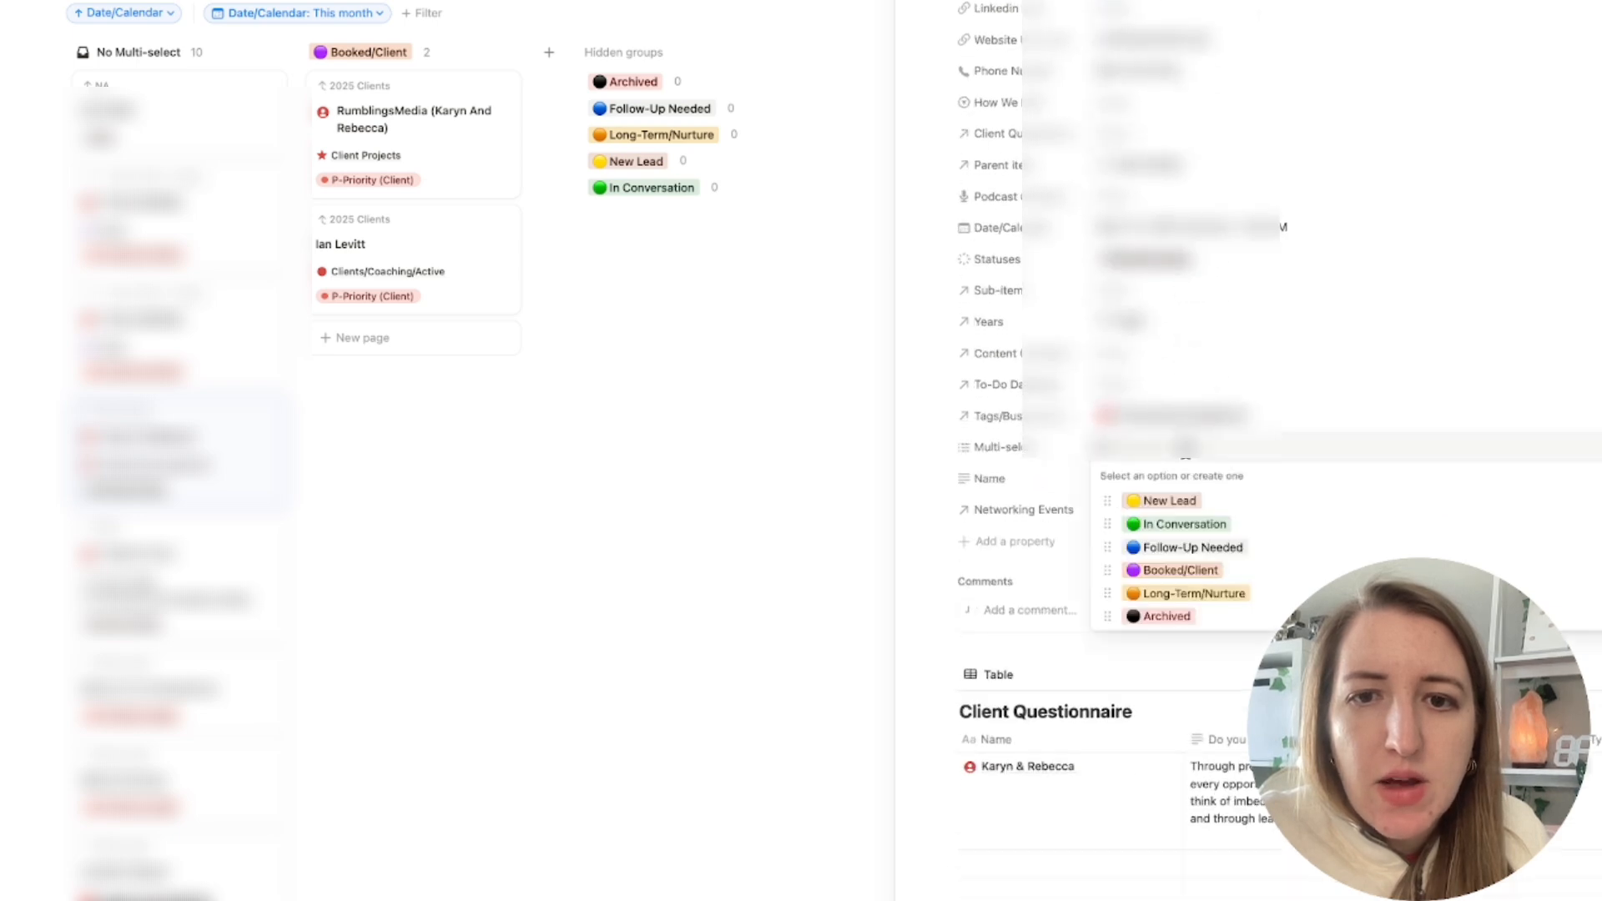
pyautogui.click(1208, 574)
pyautogui.click(607, 525)
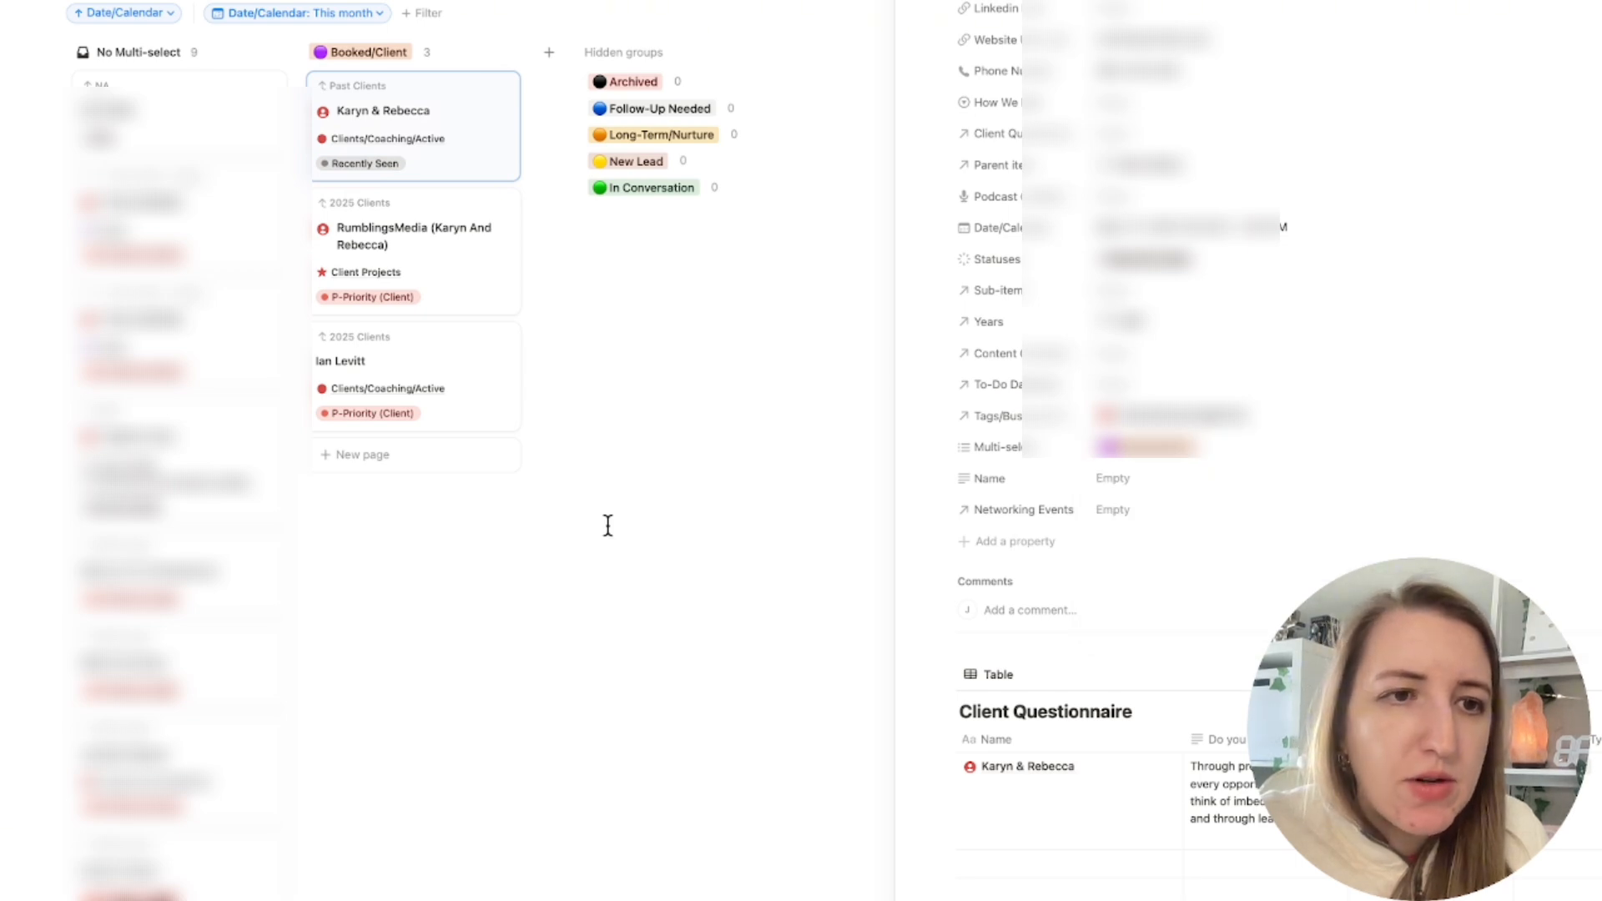
# Open the contact with the Social Media and Writing/Copywriting/Storytelling projects and set its Multi-select tag to Booked/Client.
pyautogui.click(225, 436)
pyautogui.scroll(-5, 1262, 531)
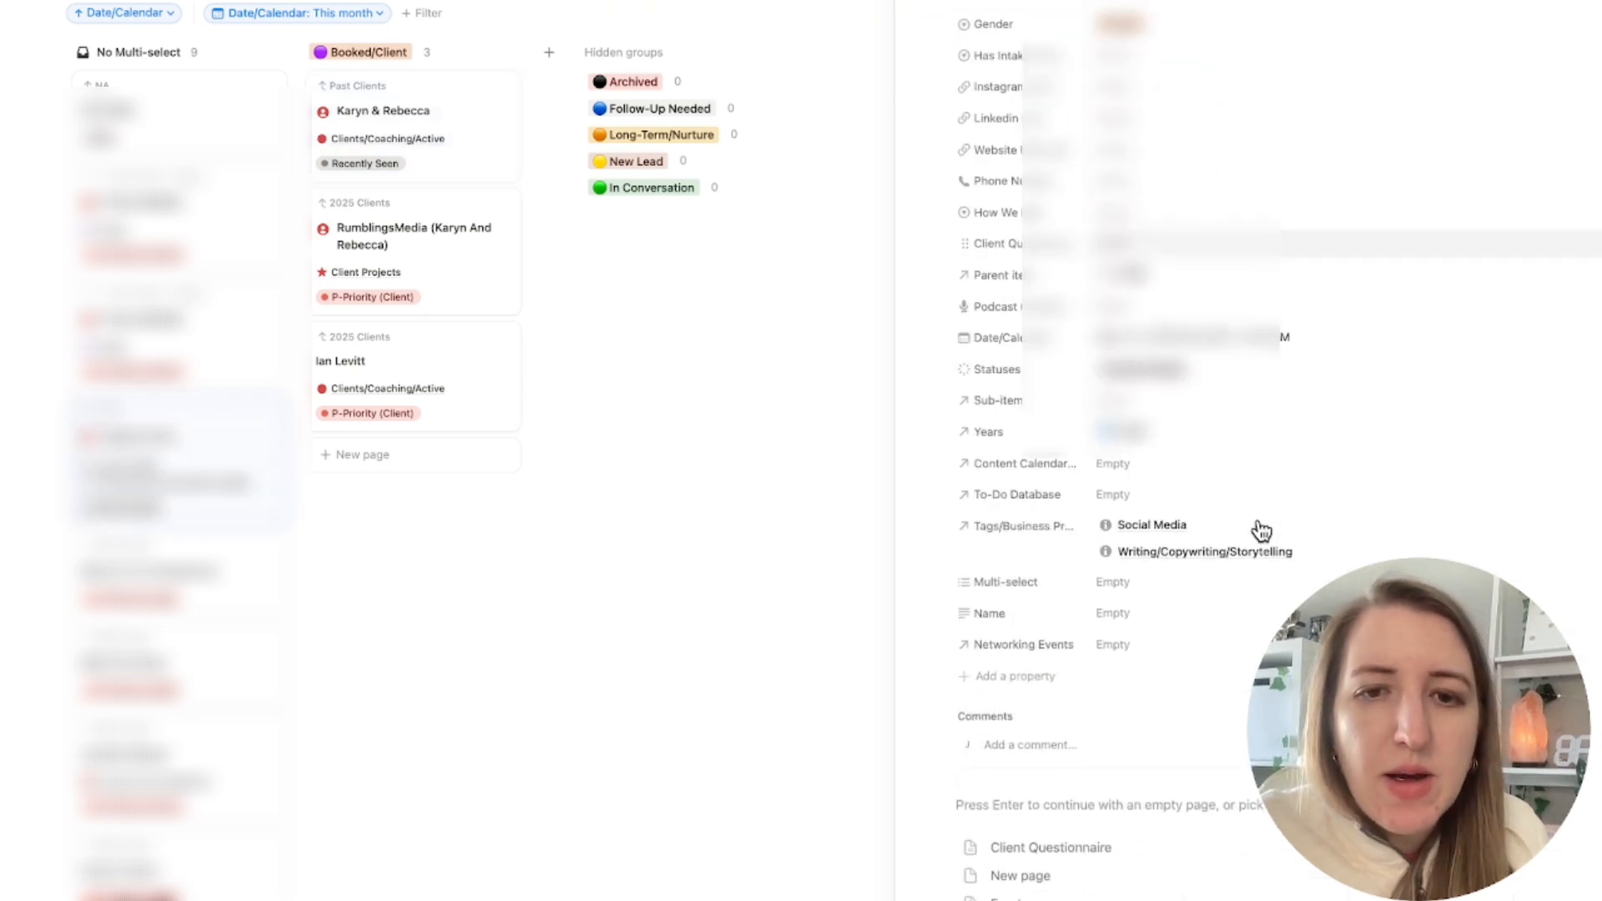
pyautogui.click(1201, 583)
pyautogui.click(1180, 698)
pyautogui.click(654, 565)
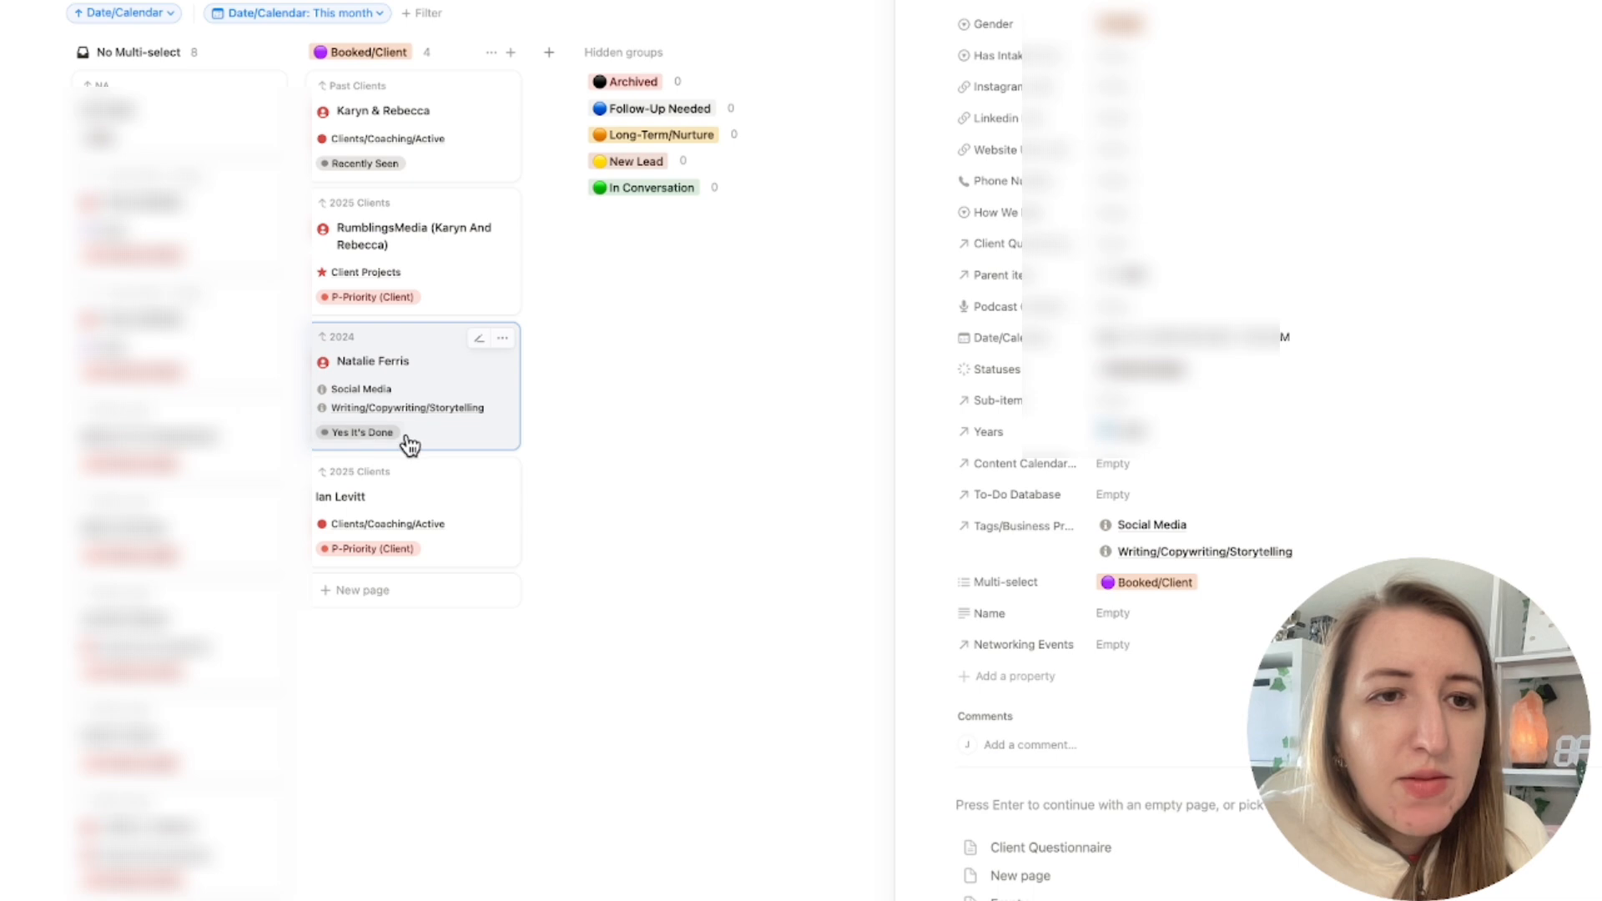
# Set the Client Projects card's status to Yes It's Done and the fifth No Multi-select card's status to Business: Networking Meeting.
pyautogui.click(349, 298)
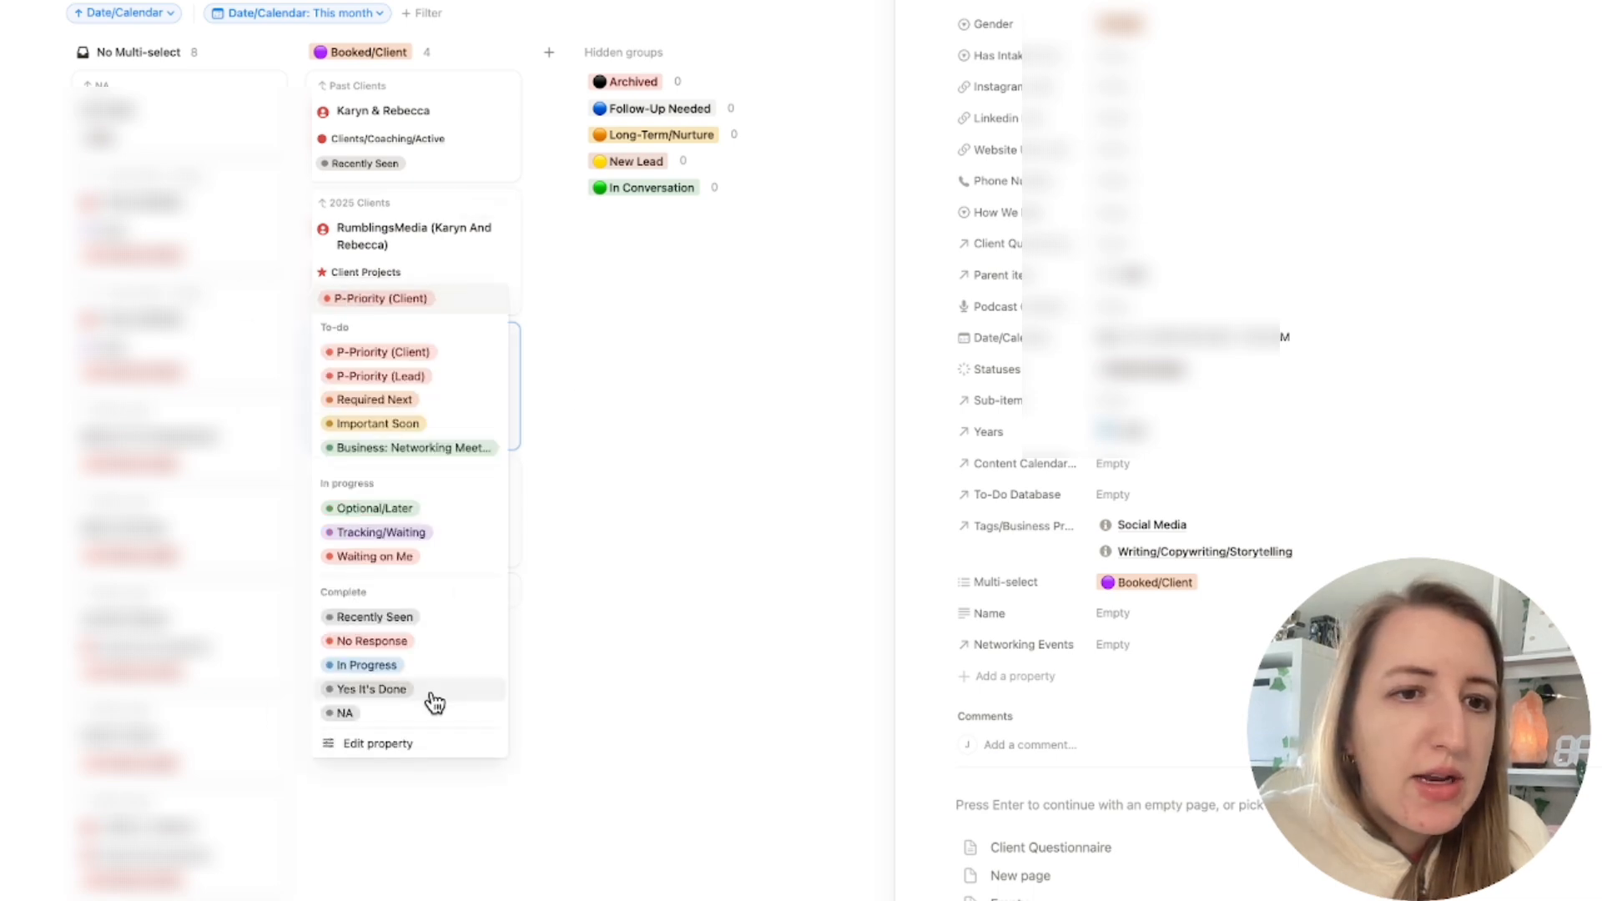
pyautogui.click(432, 696)
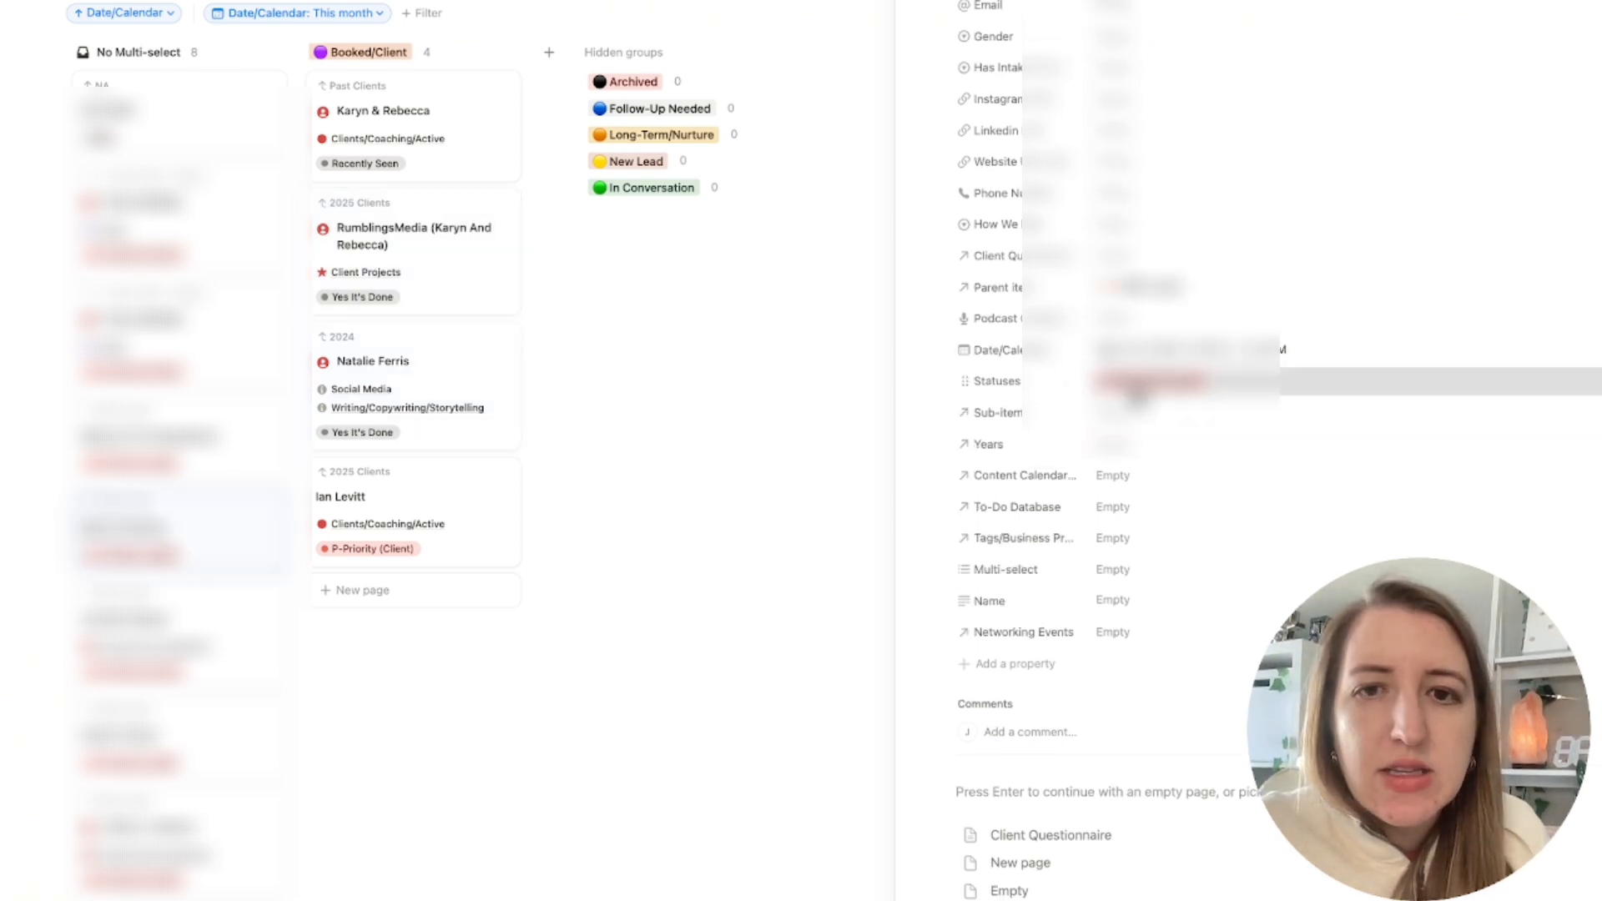
pyautogui.click(1139, 370)
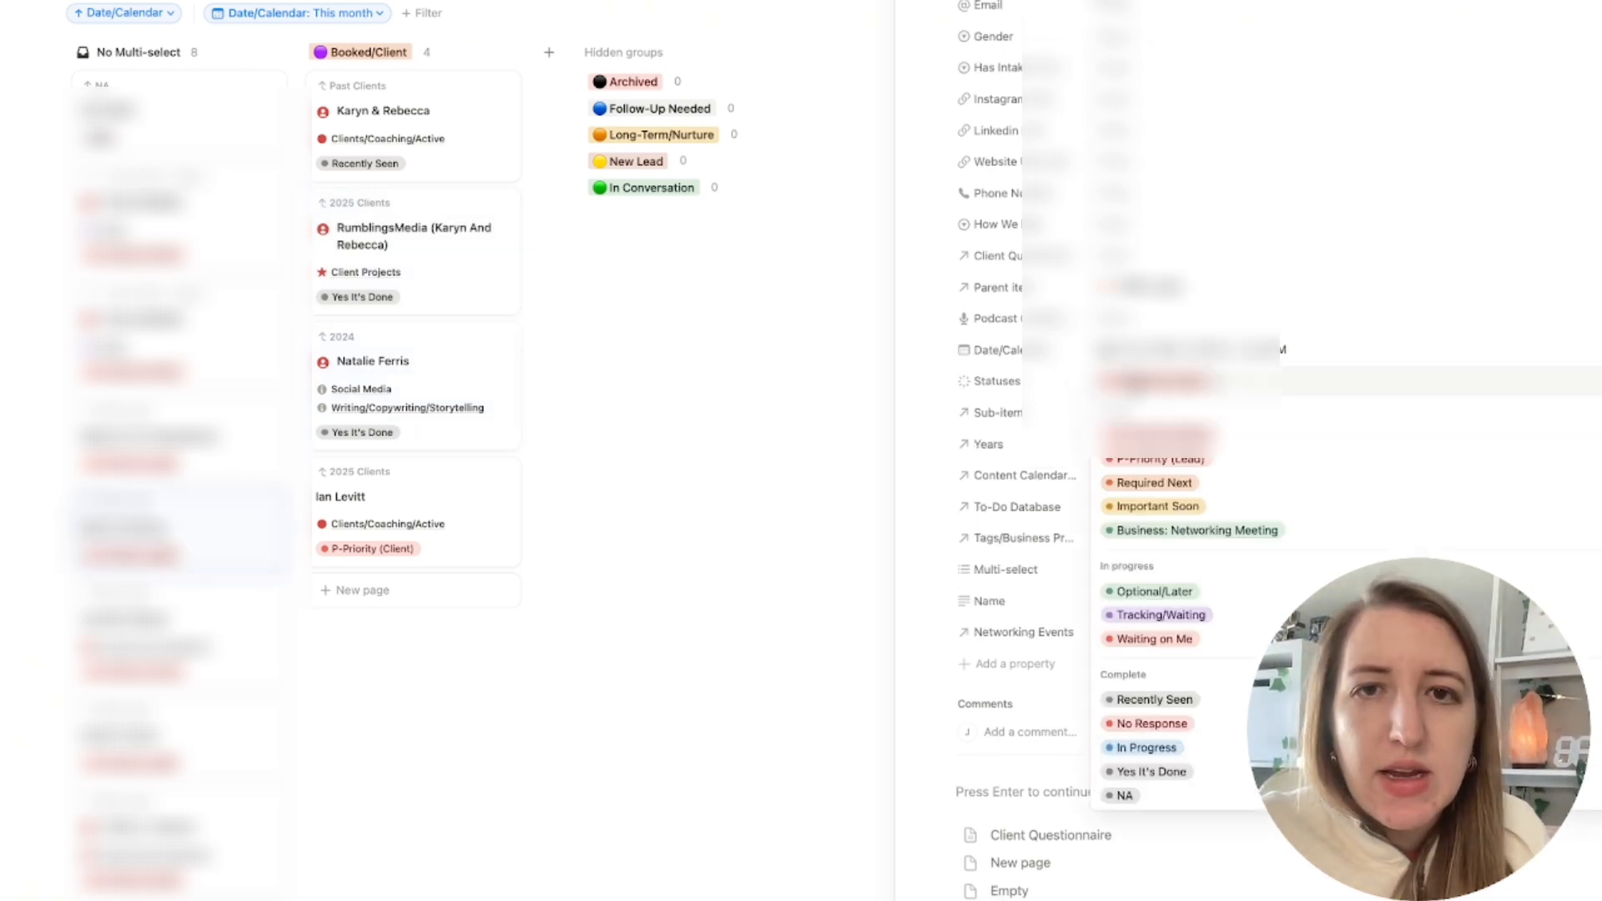
pyautogui.click(1186, 534)
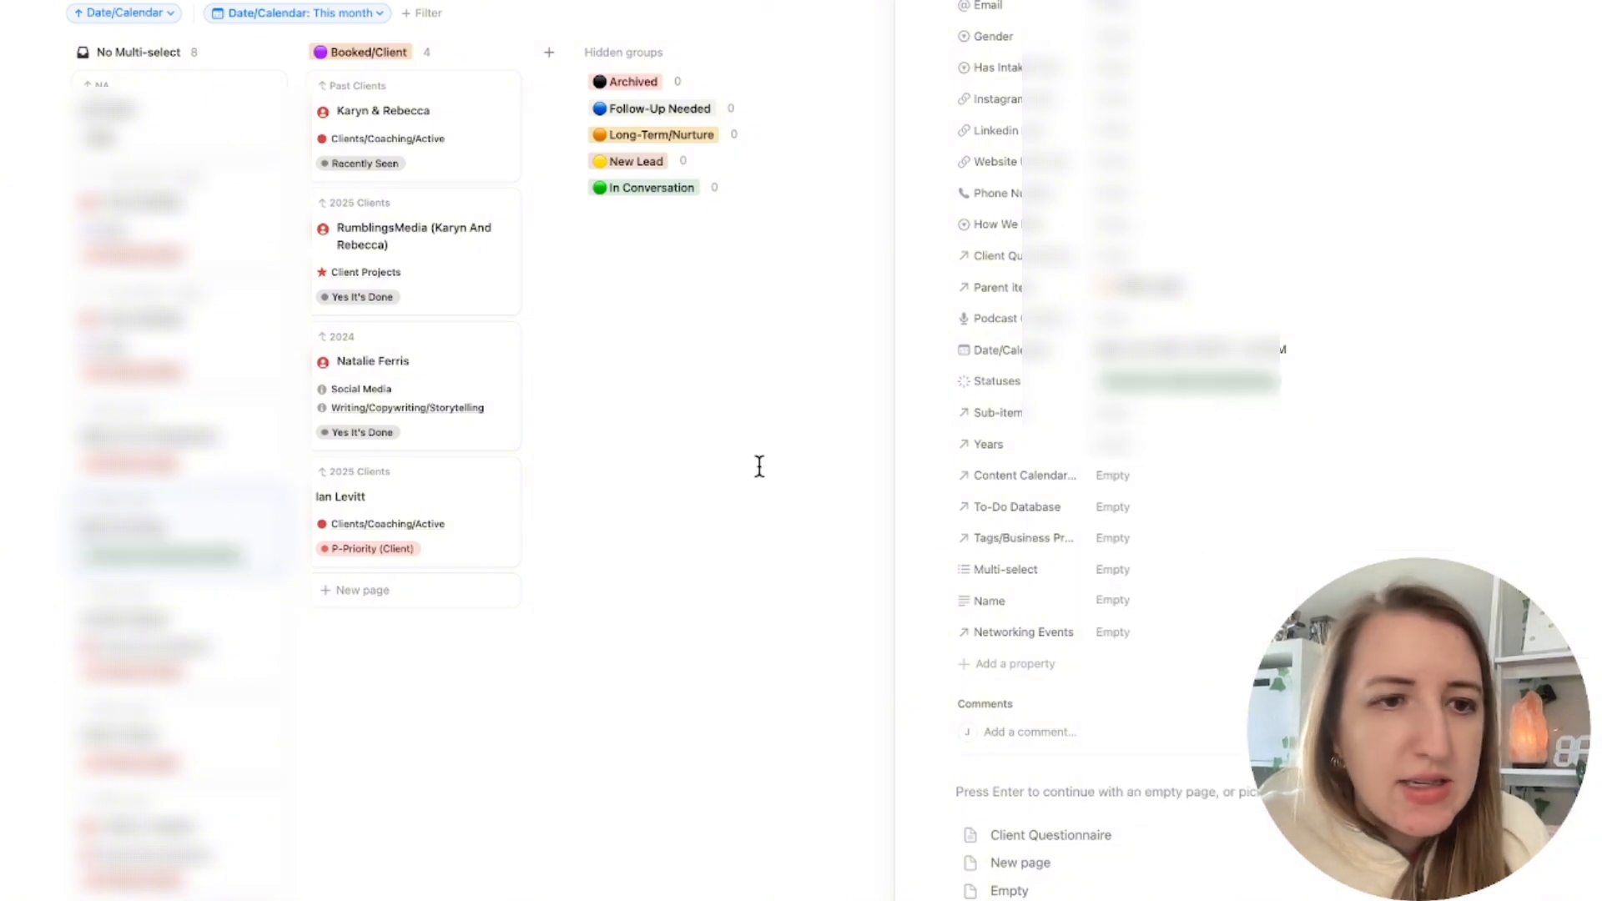
# Tag the sixth No Multi-select contact as Booked/Client and move the card after it into the Booked/Client column.
pyautogui.click(237, 661)
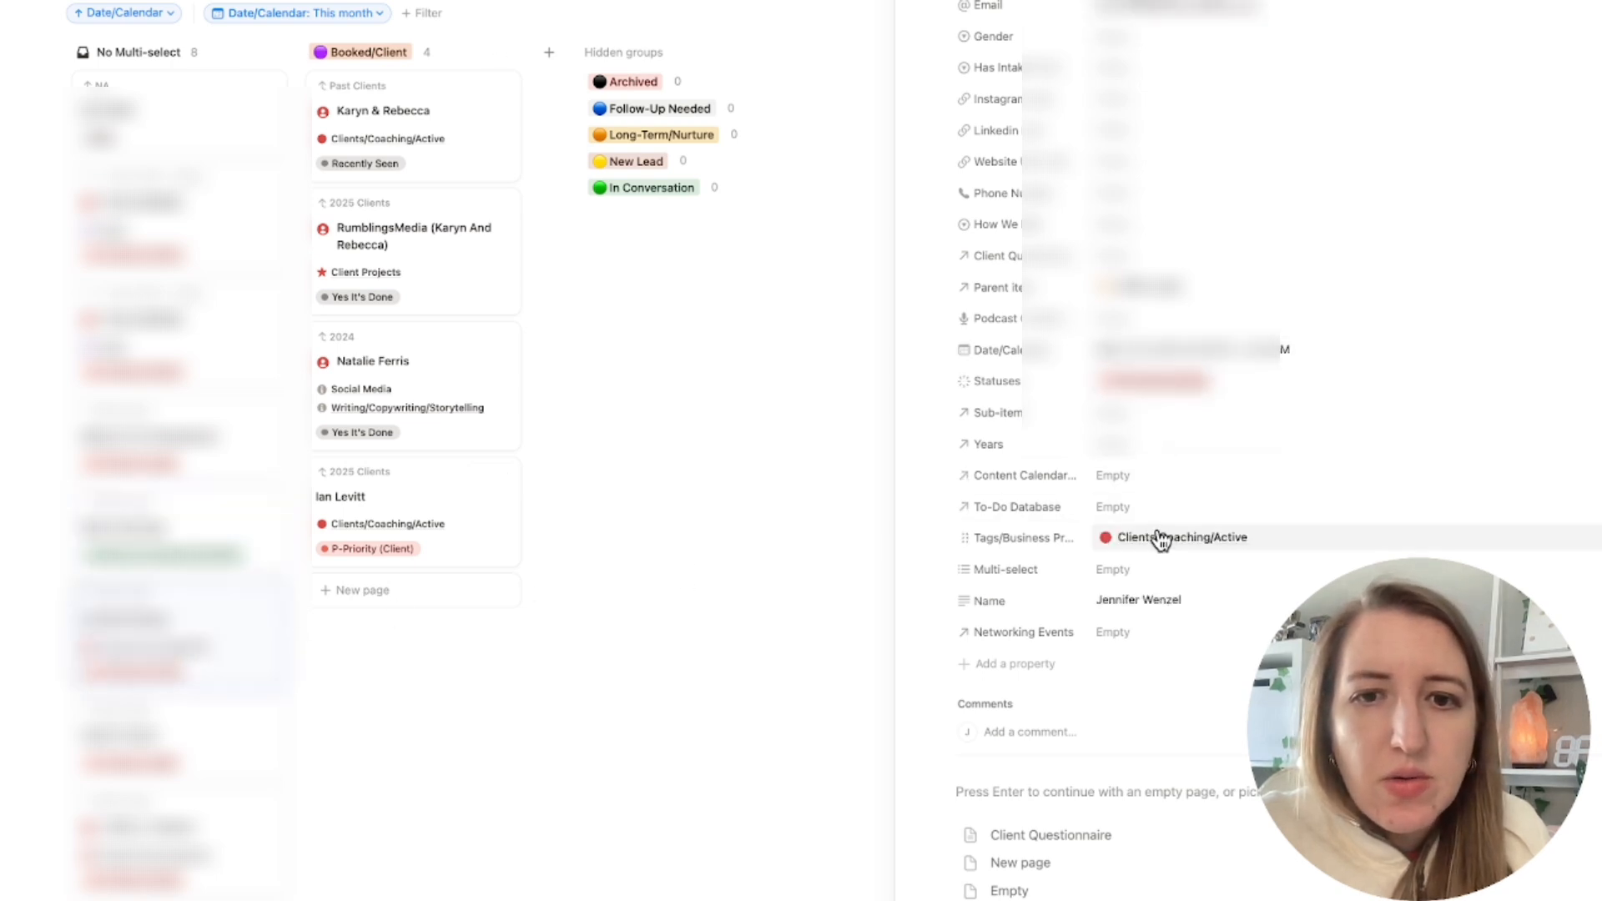
pyautogui.click(1155, 567)
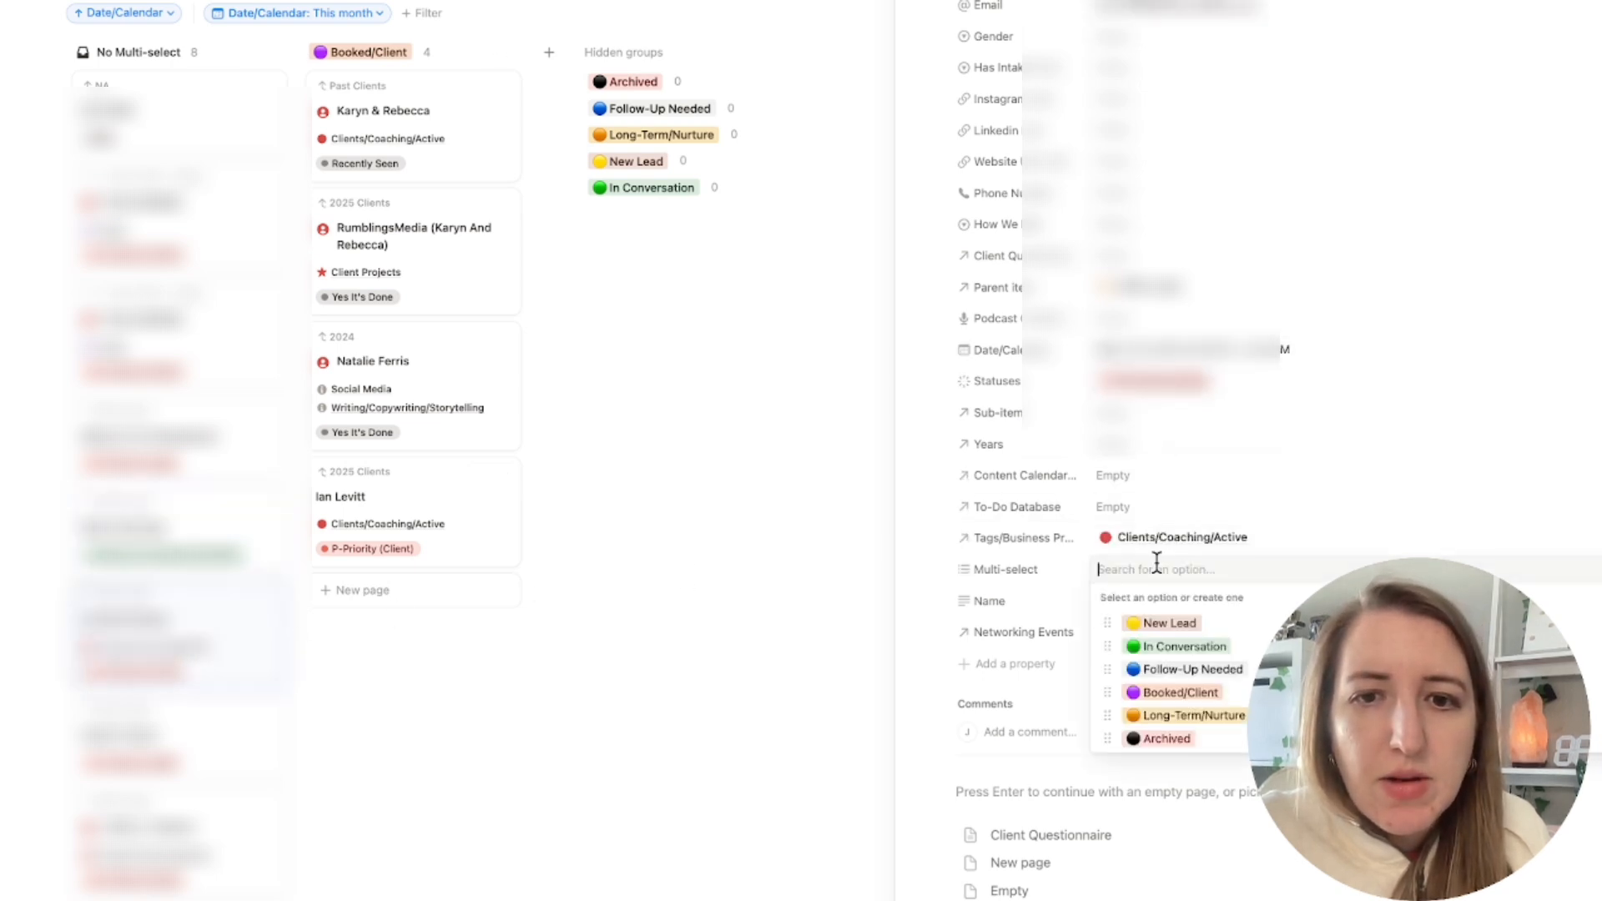
pyautogui.click(1200, 705)
pyautogui.click(621, 552)
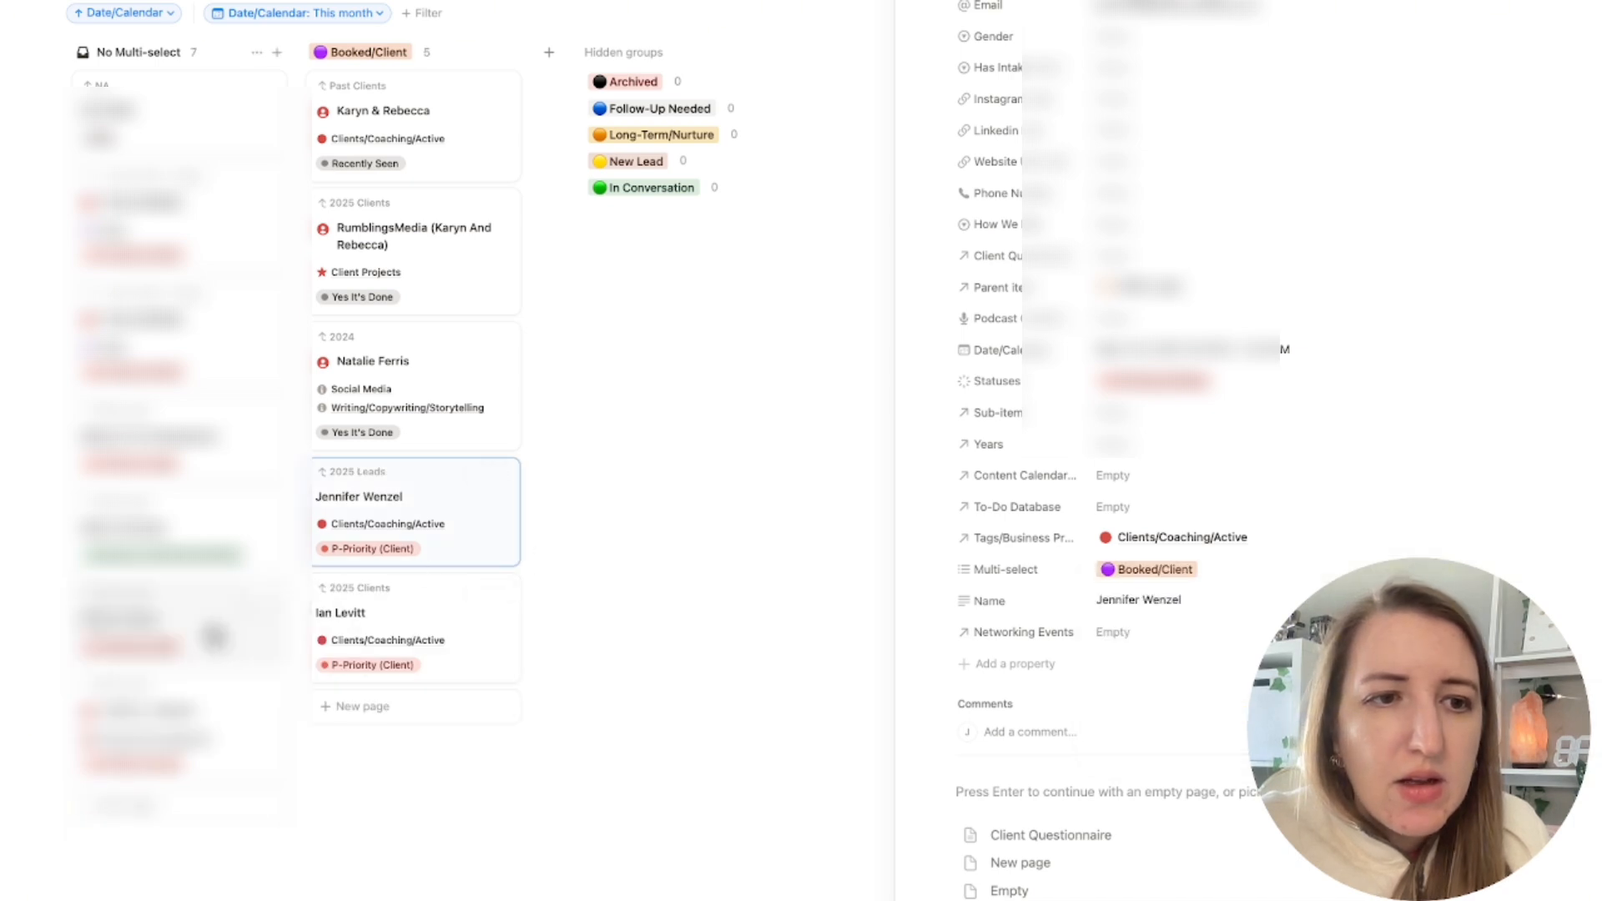
pyautogui.moveTo(215, 637); pyautogui.dragTo(447, 608)
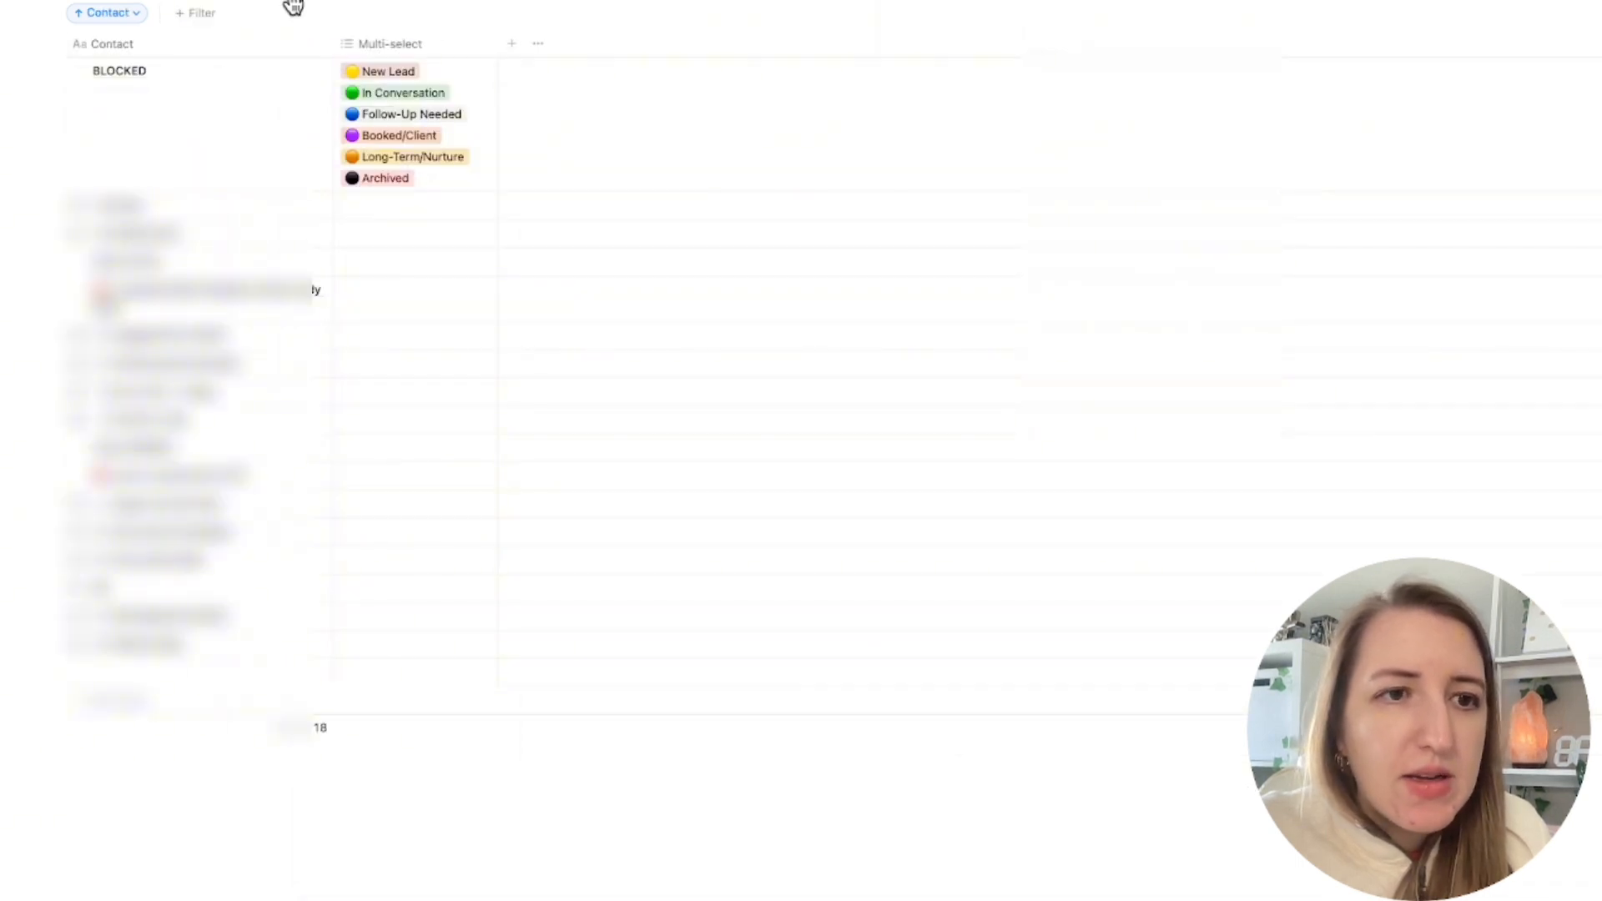
# In the contacts table, expand the 2025 leads and 2025 Clients, and move the three Booked/Client leads under 2025 Clients.
pyautogui.click(77, 422)
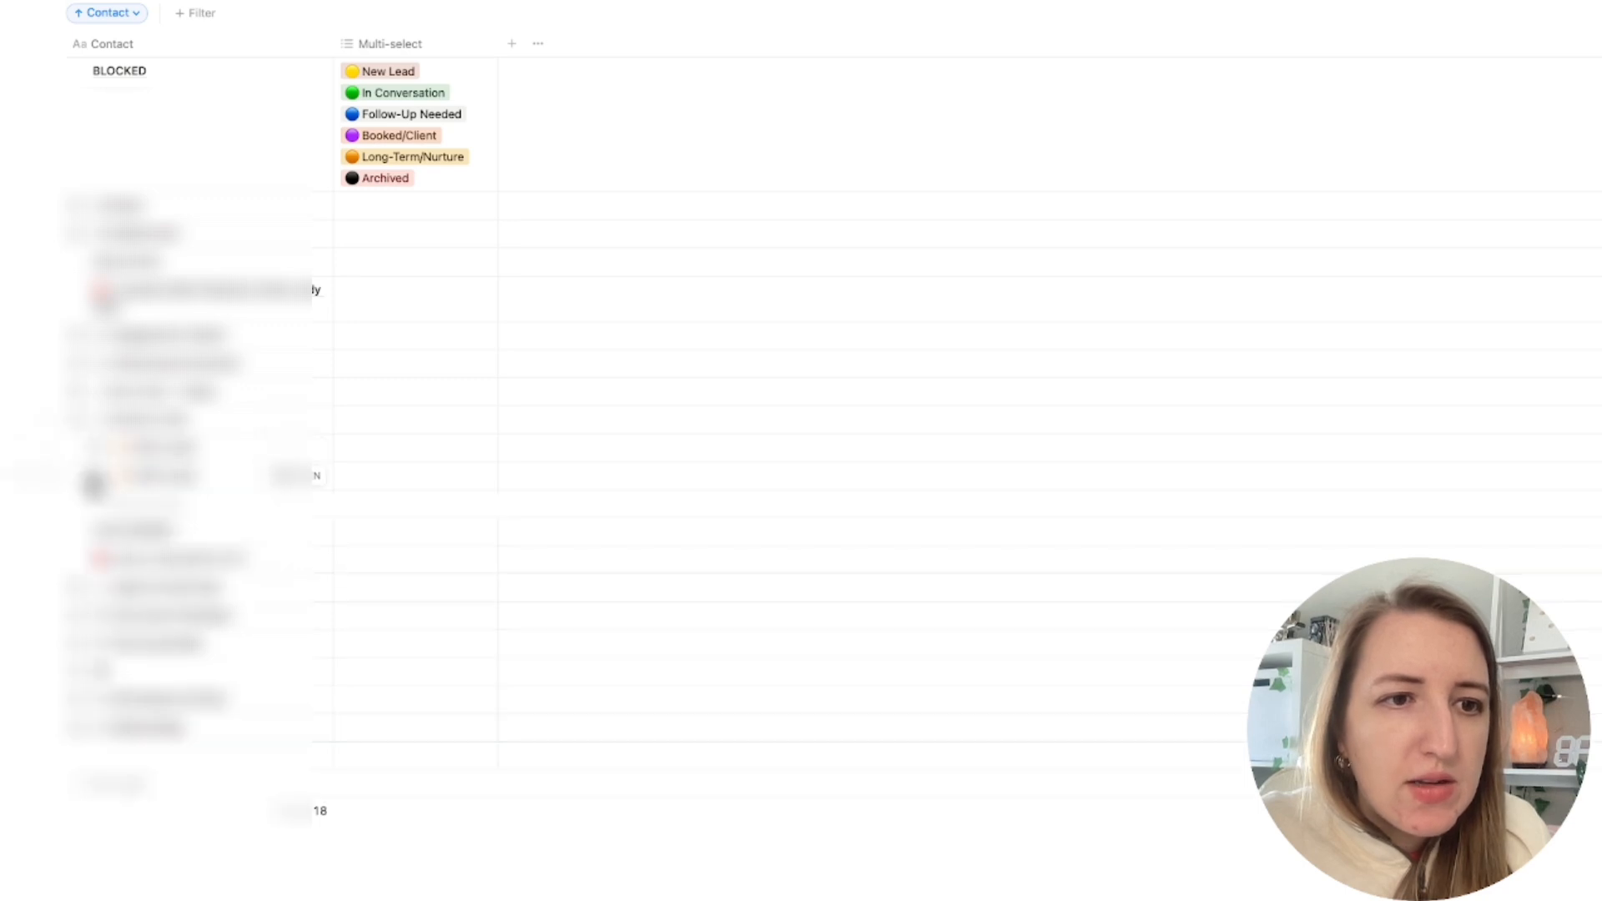
pyautogui.click(93, 478)
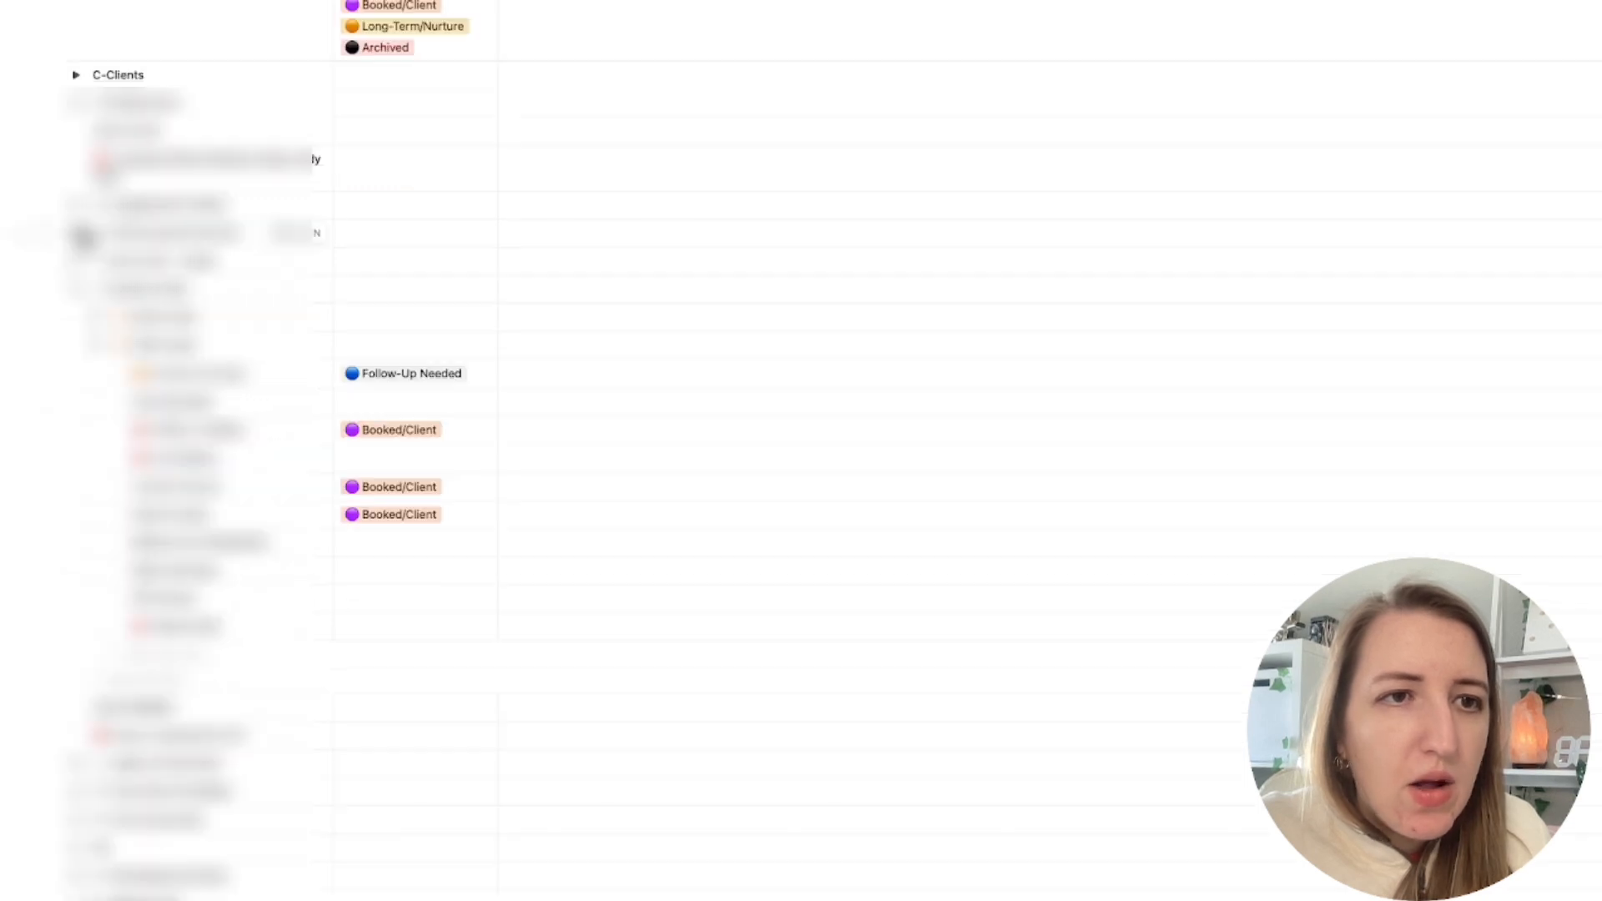
pyautogui.click(76, 74)
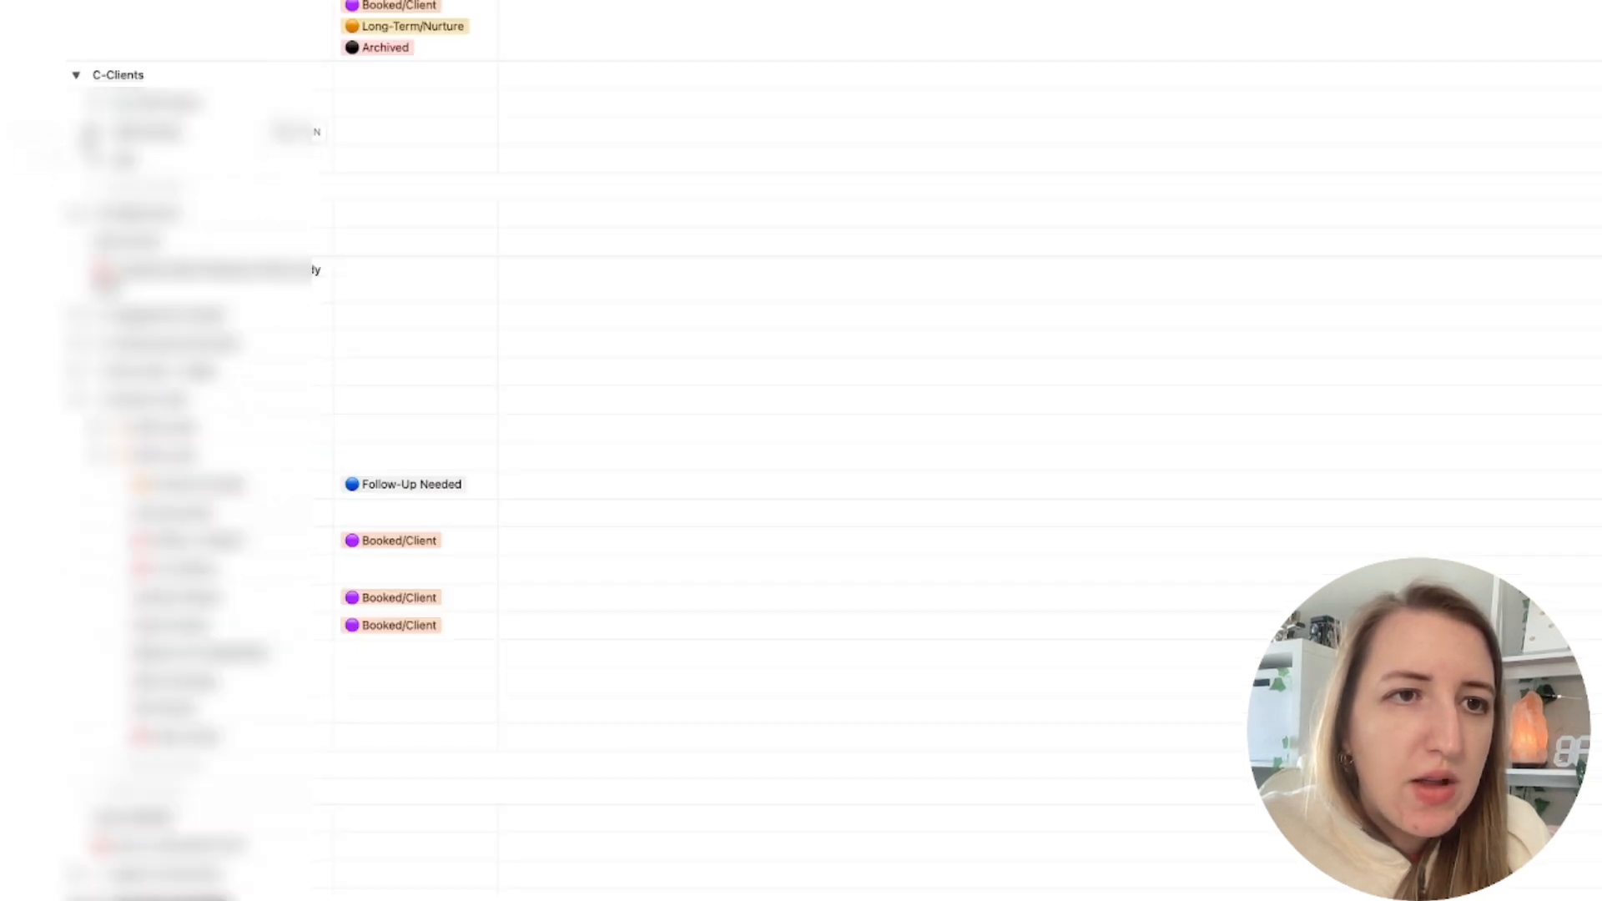
pyautogui.scroll(-5, 96, 150)
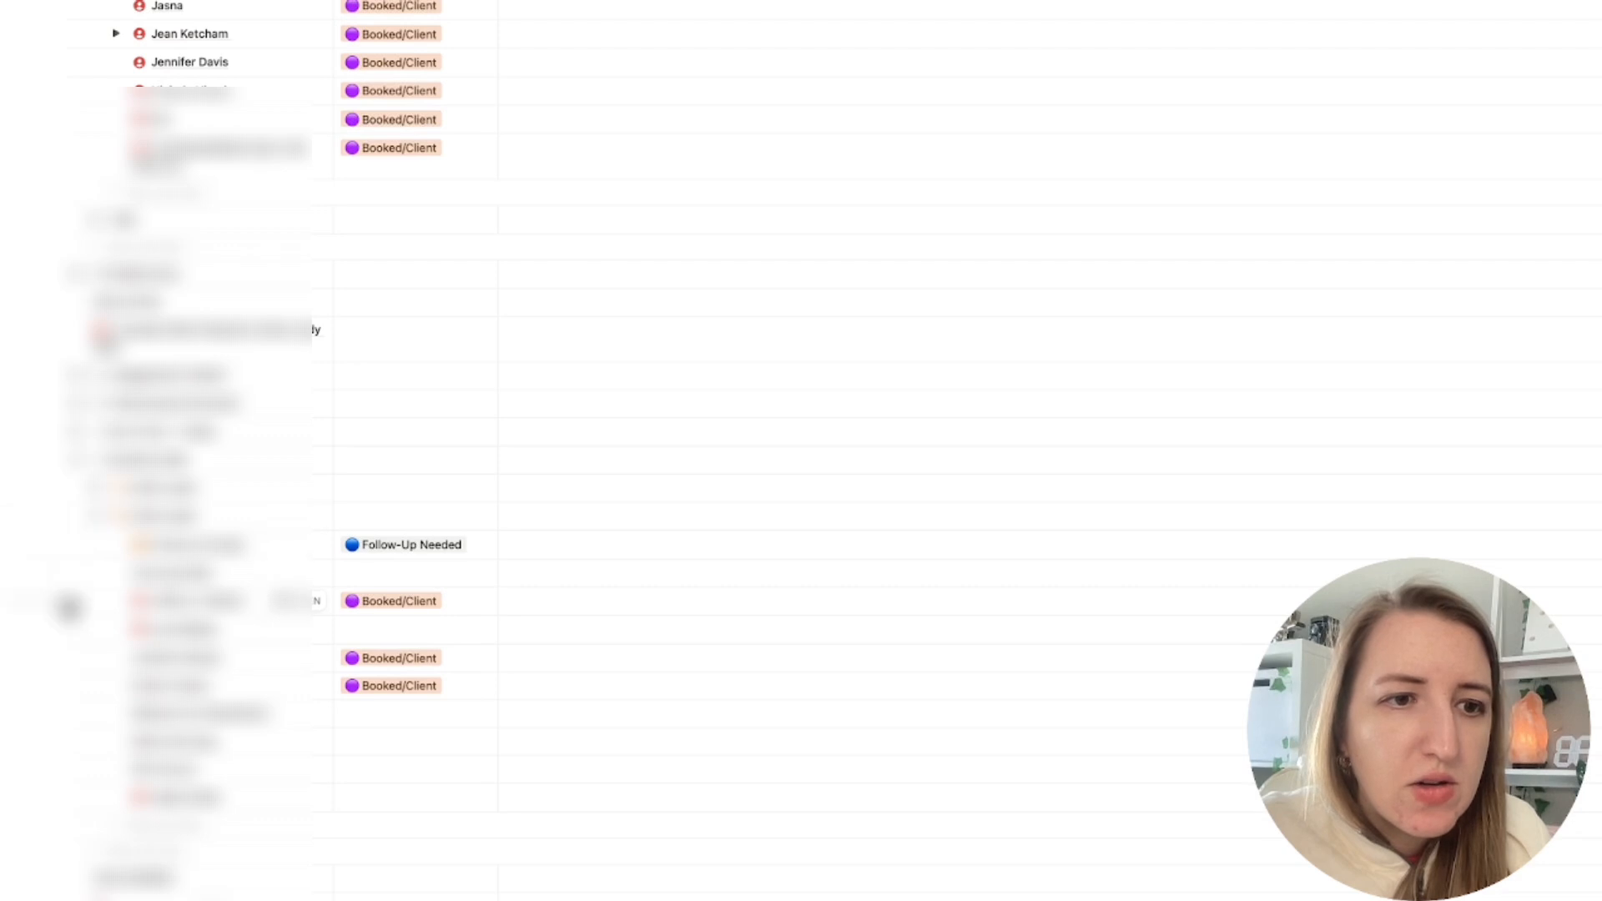
pyautogui.click(50, 603)
pyautogui.keyDown('super'); pyautogui.click(50, 659); pyautogui.keyUp('super')
pyautogui.keyDown('super'); pyautogui.click(51, 686); pyautogui.keyUp('super')
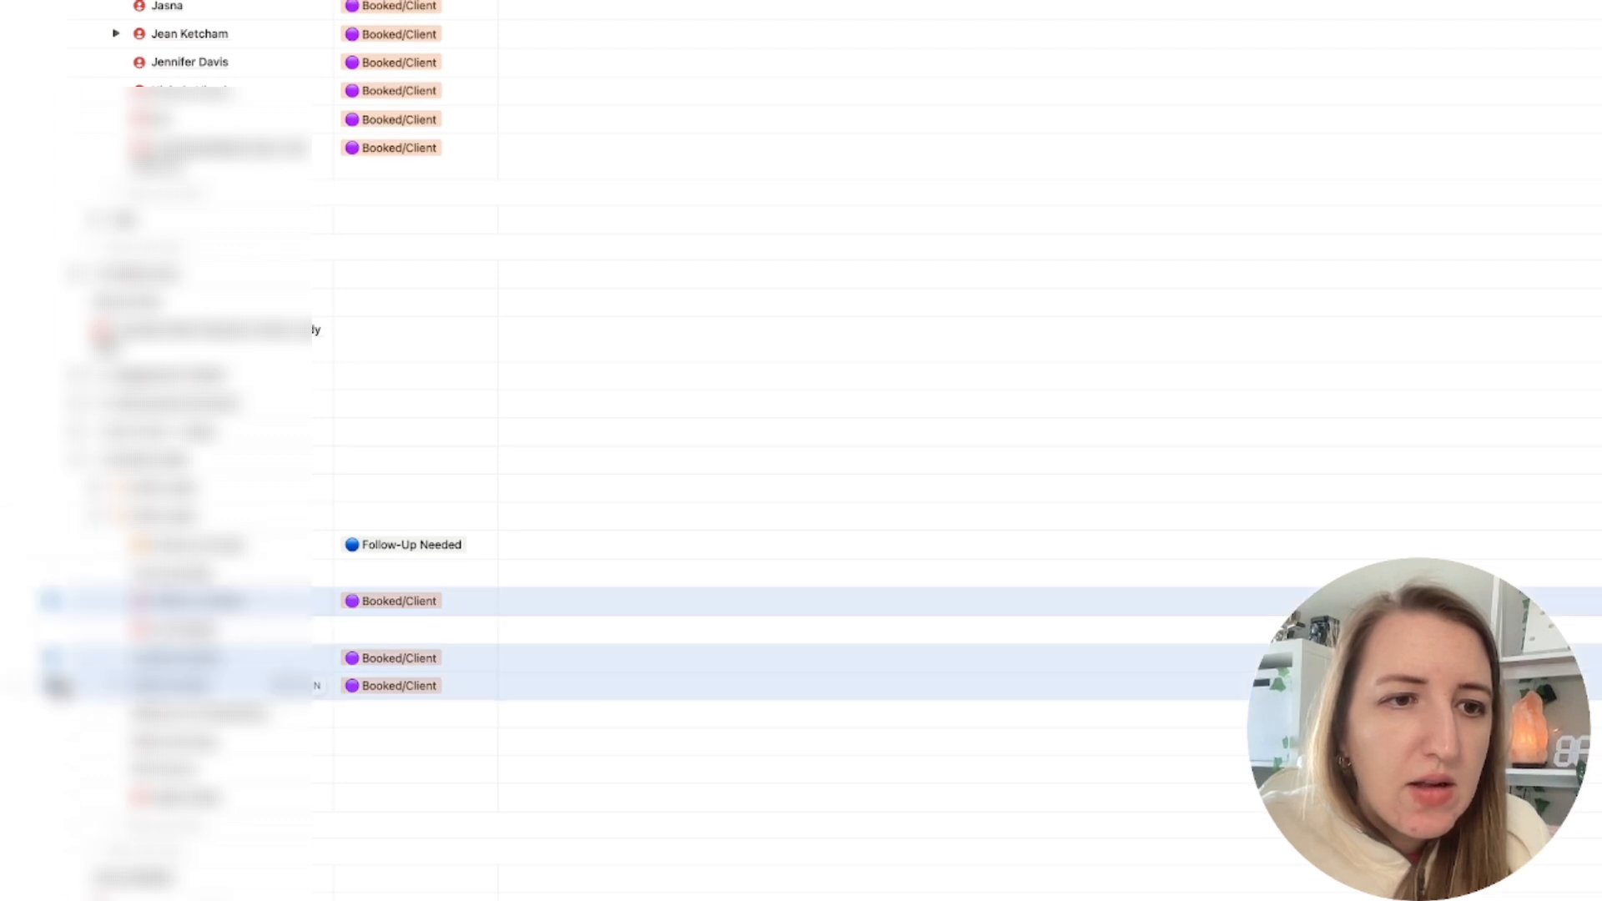
pyautogui.moveTo(50, 602); pyautogui.dragTo(361, 215)
pyautogui.click(895, 451)
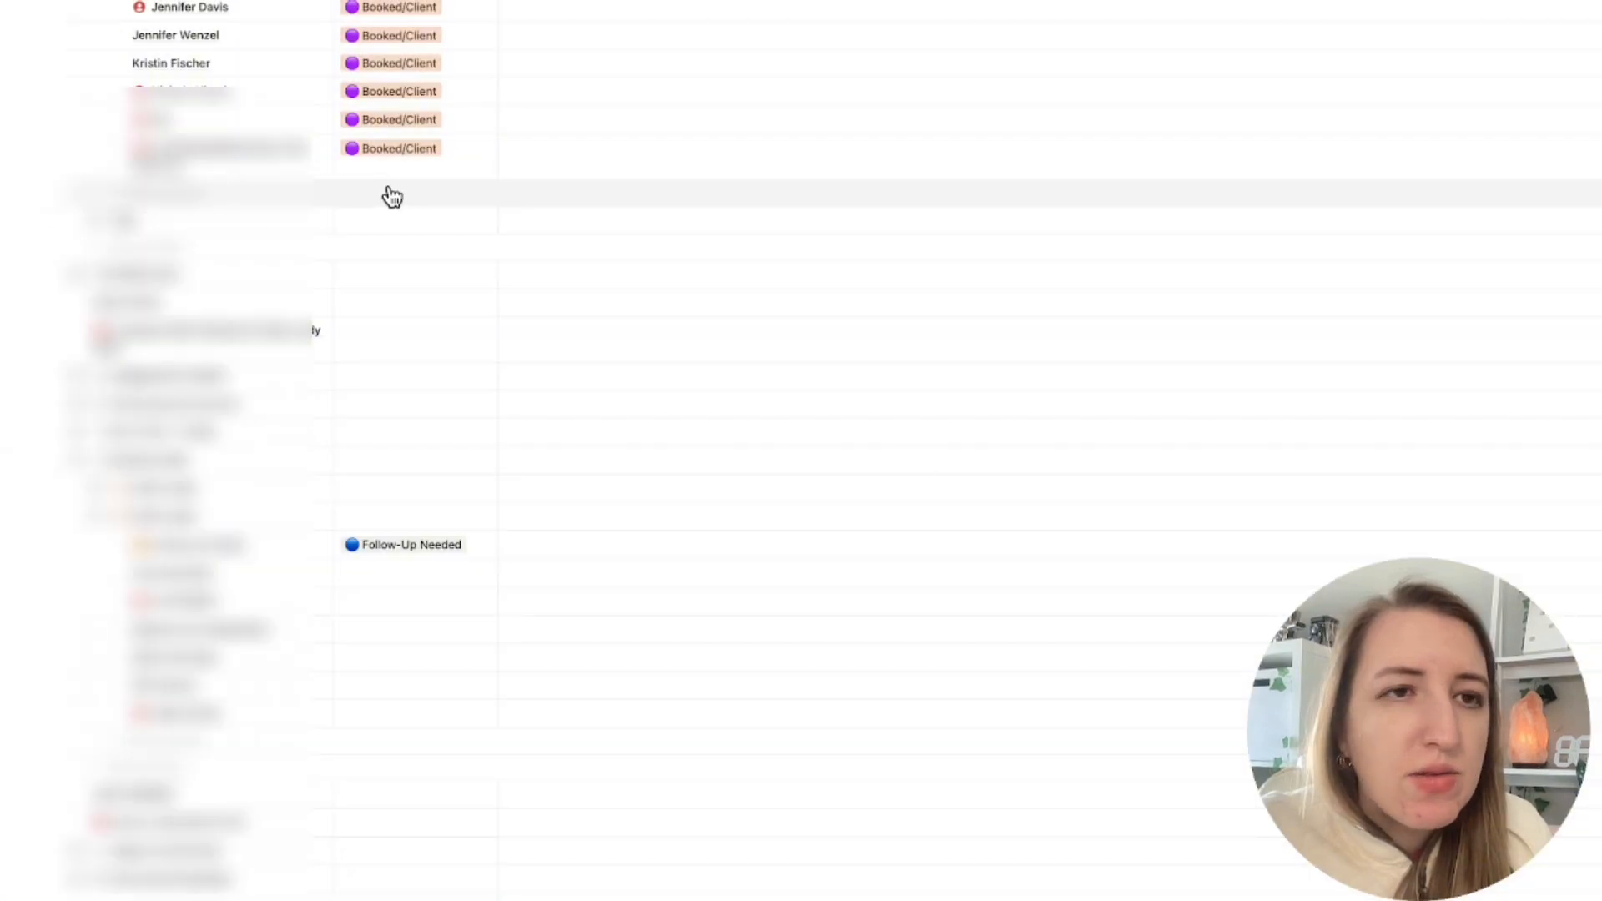
# Collapse 2025 Clients and tag the fourth contact under the 2025 leads as Booked/Client.
pyautogui.scroll(5, 390, 194)
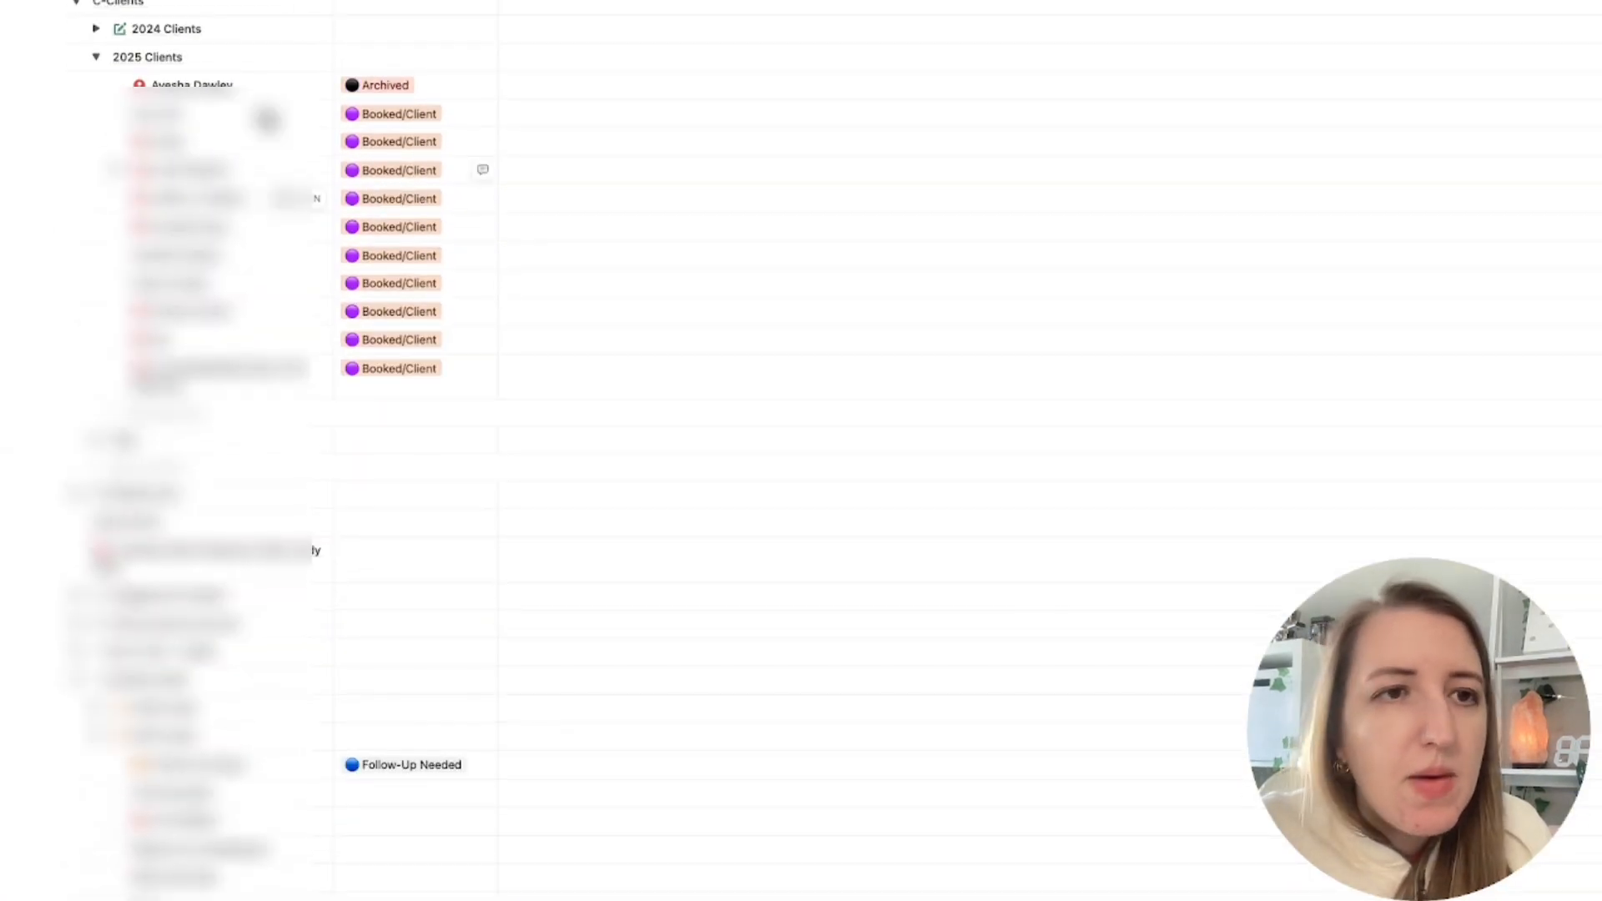
pyautogui.click(96, 57)
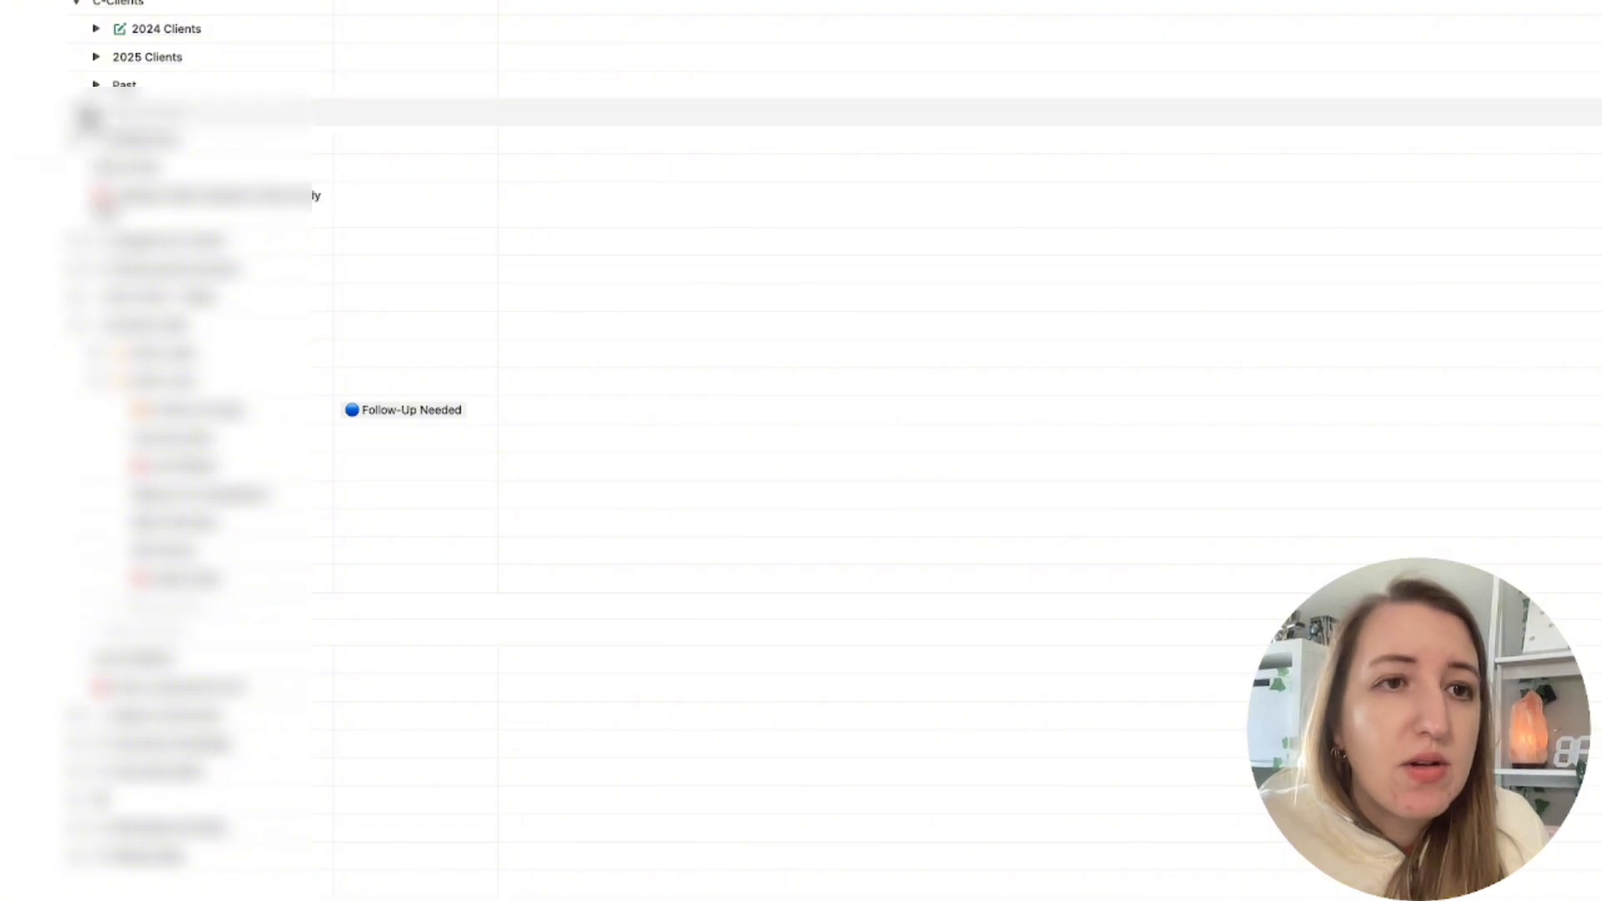
pyautogui.click(396, 499)
pyautogui.click(421, 617)
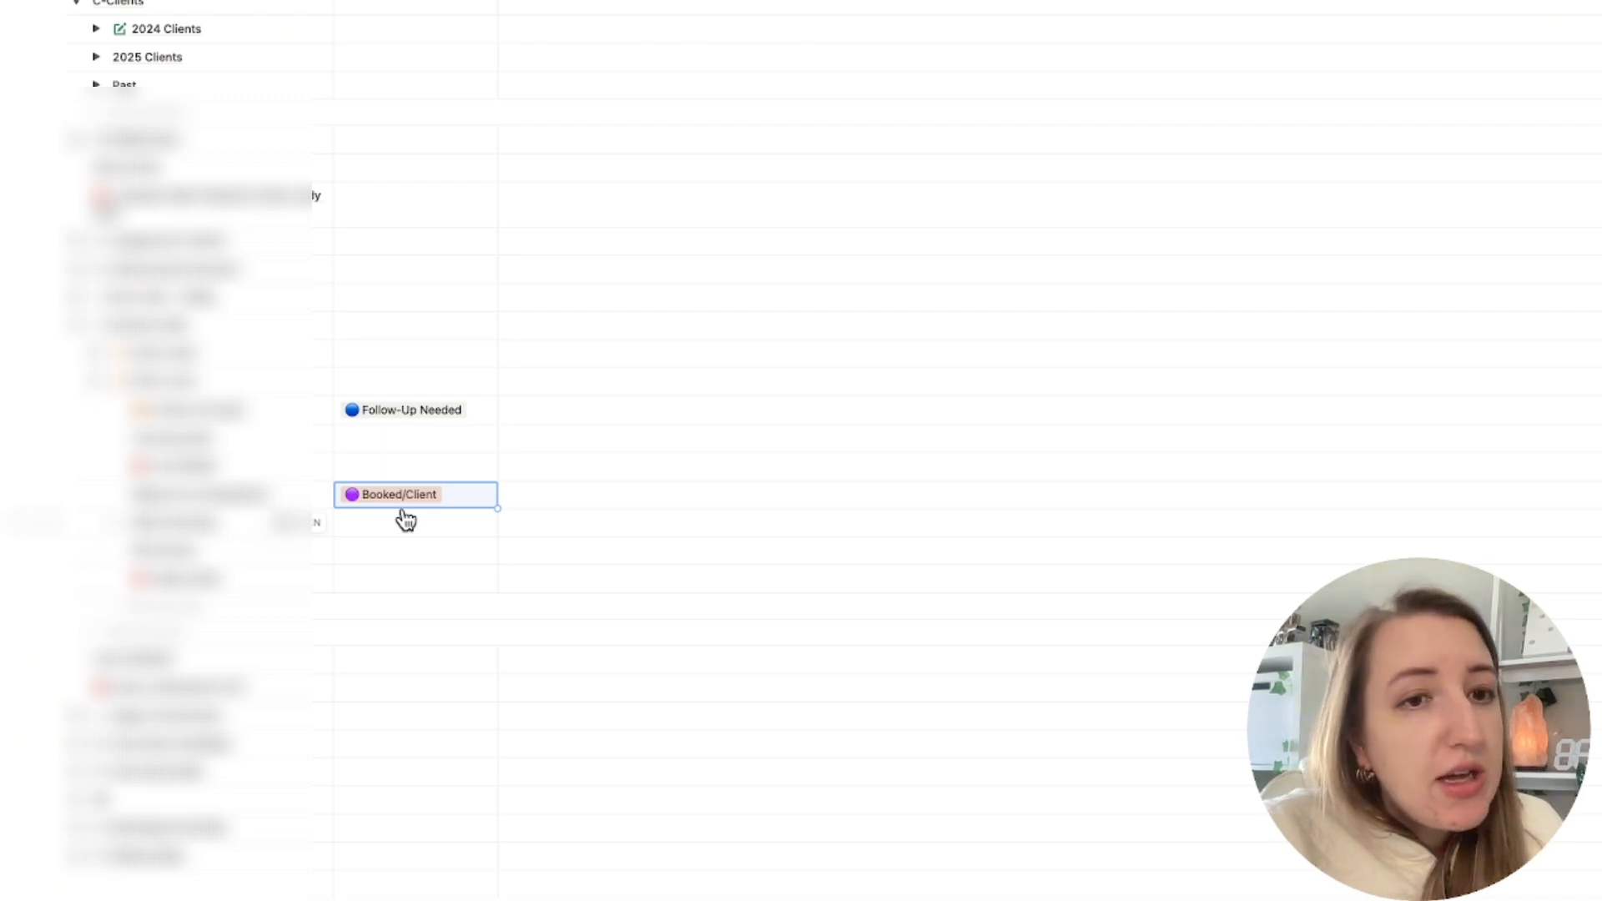
# Show the Tags/Business Projects property as a column in the contacts table.
pyautogui.scroll(5, 454, 241)
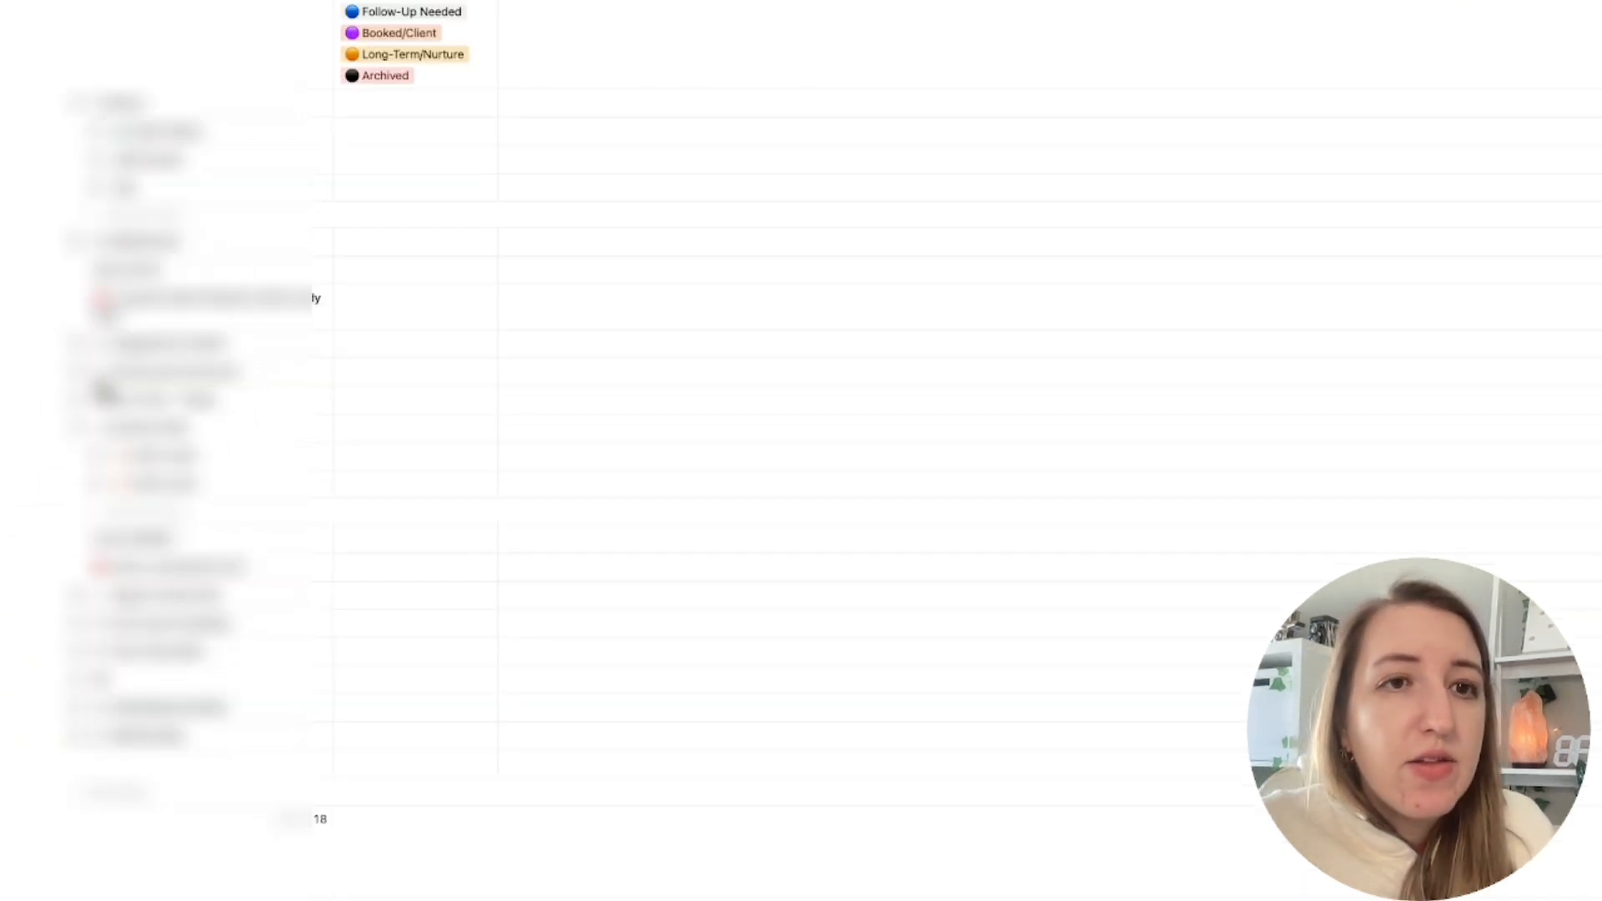
pyautogui.click(1577, 4)
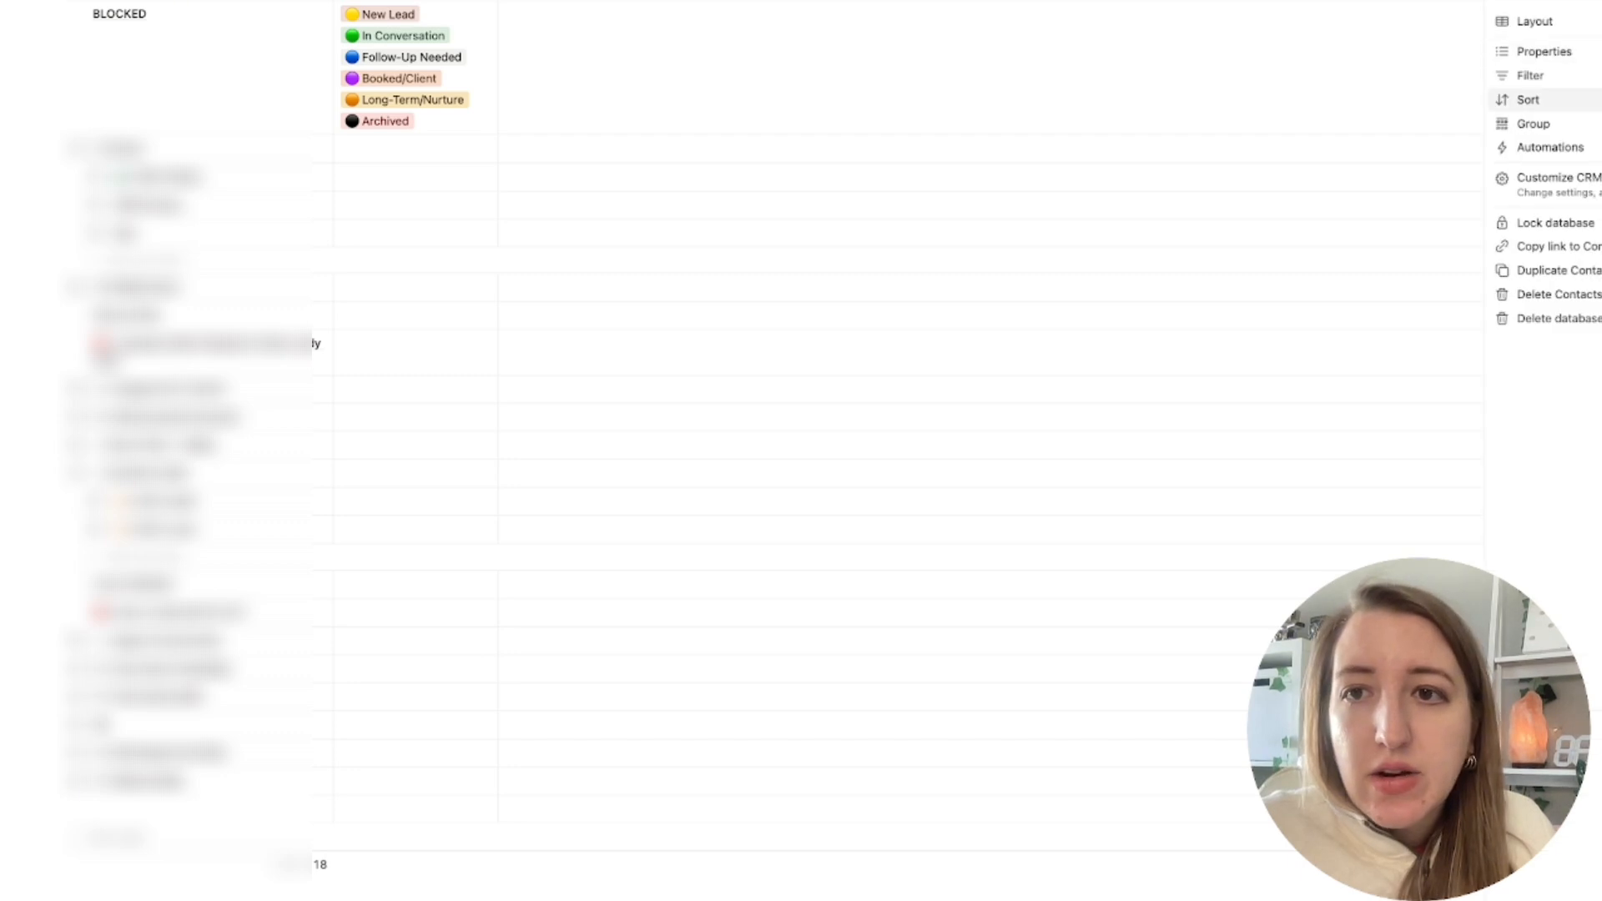
pyautogui.click(1544, 50)
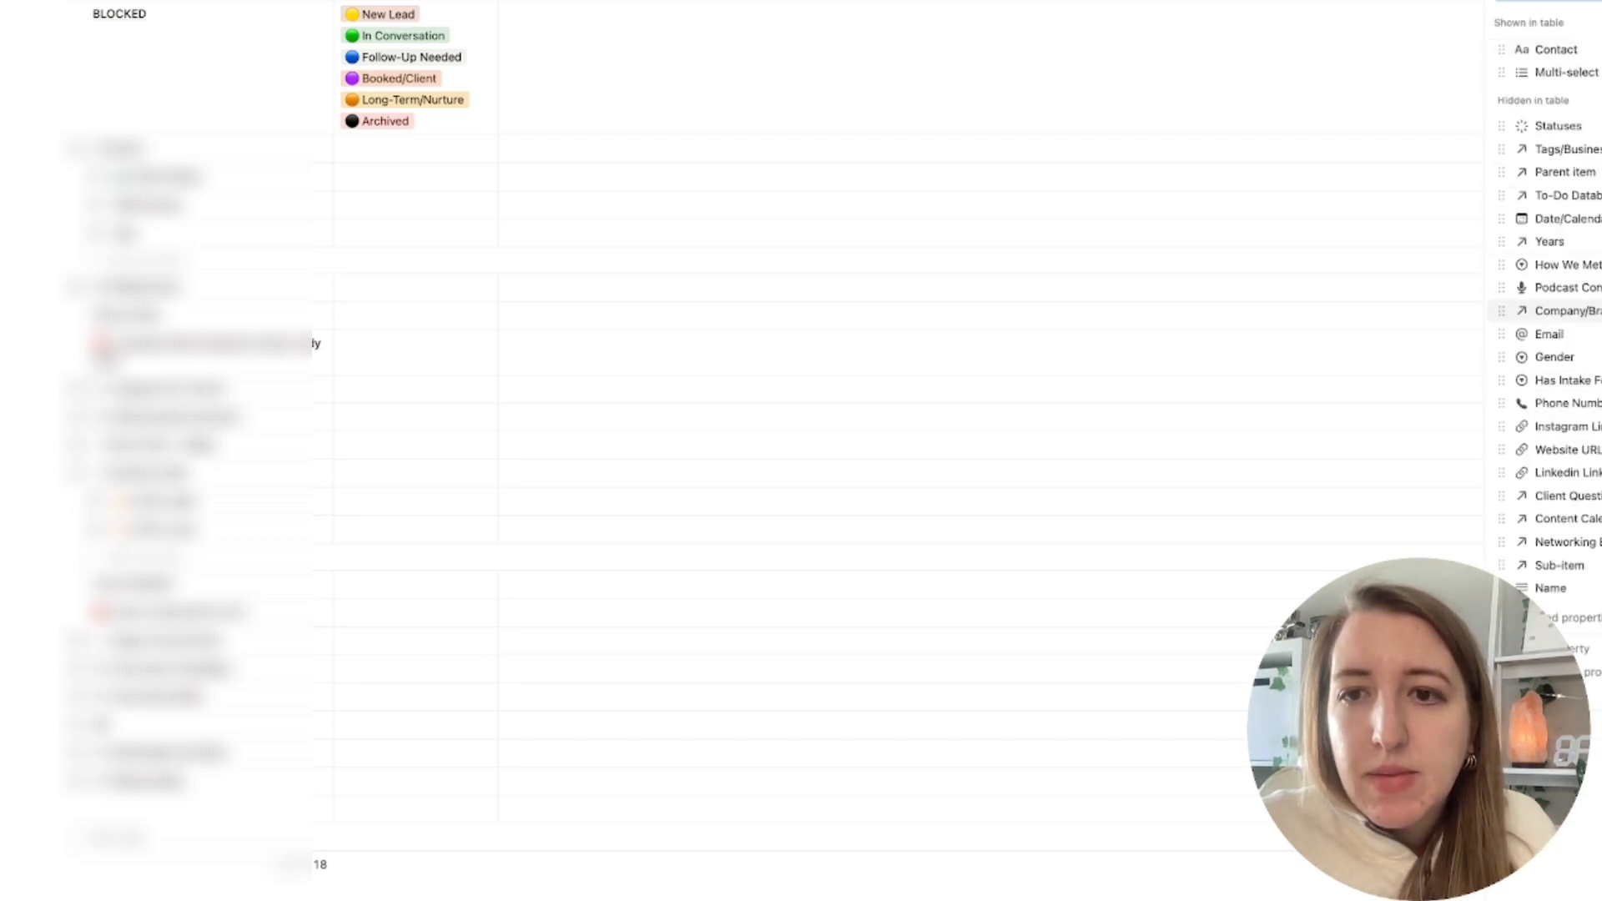
pyautogui.click(1593, 149)
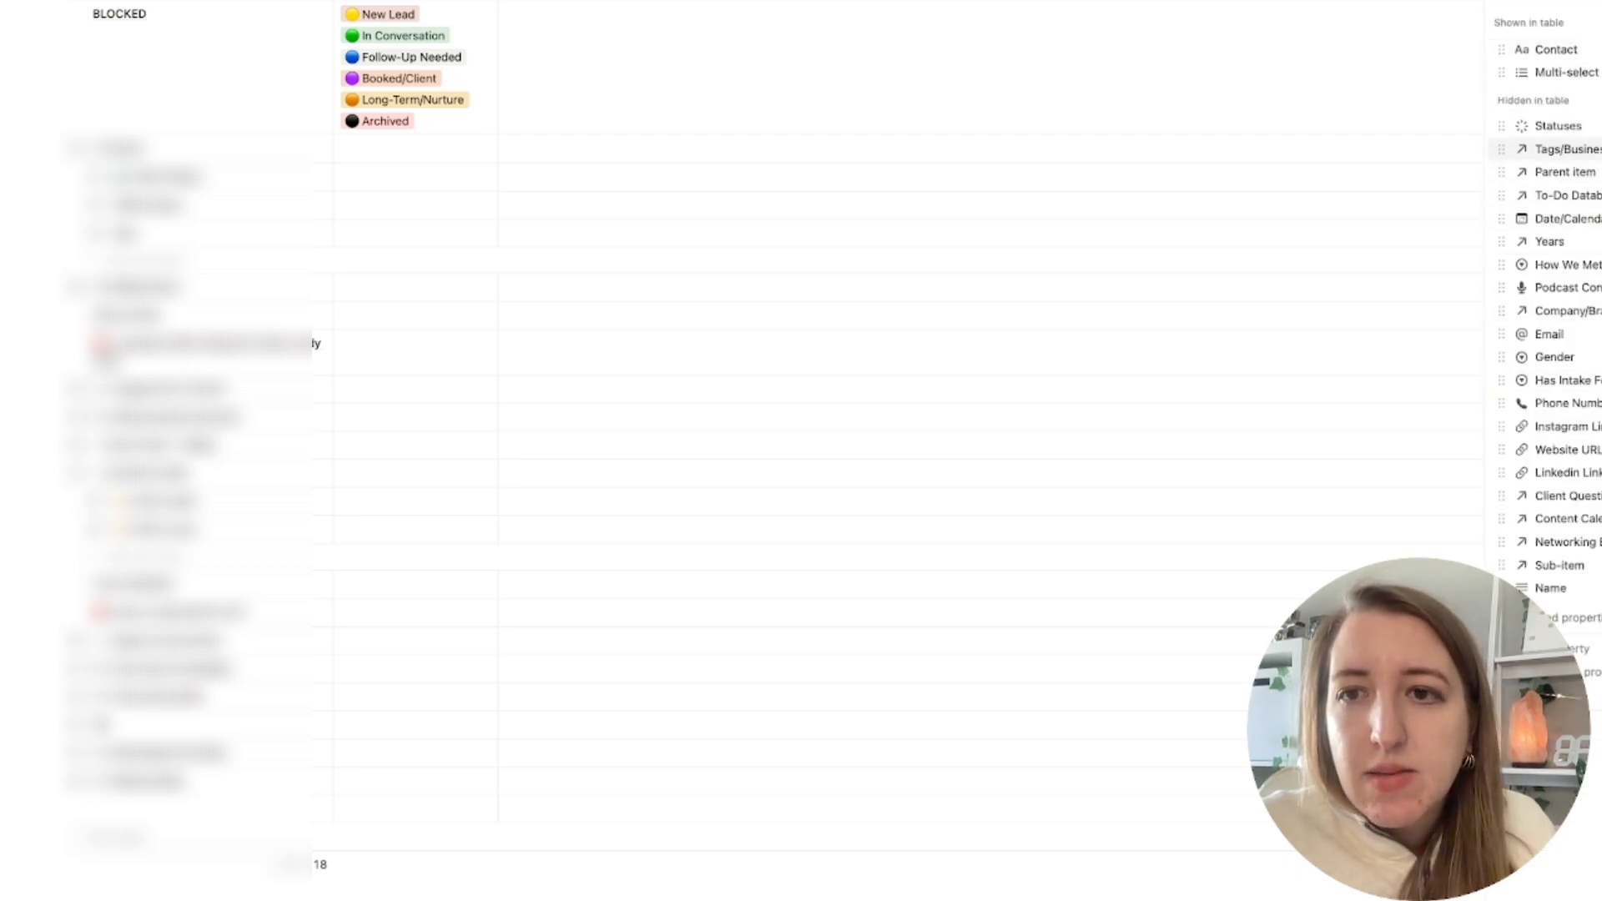
pyautogui.press('Escape')
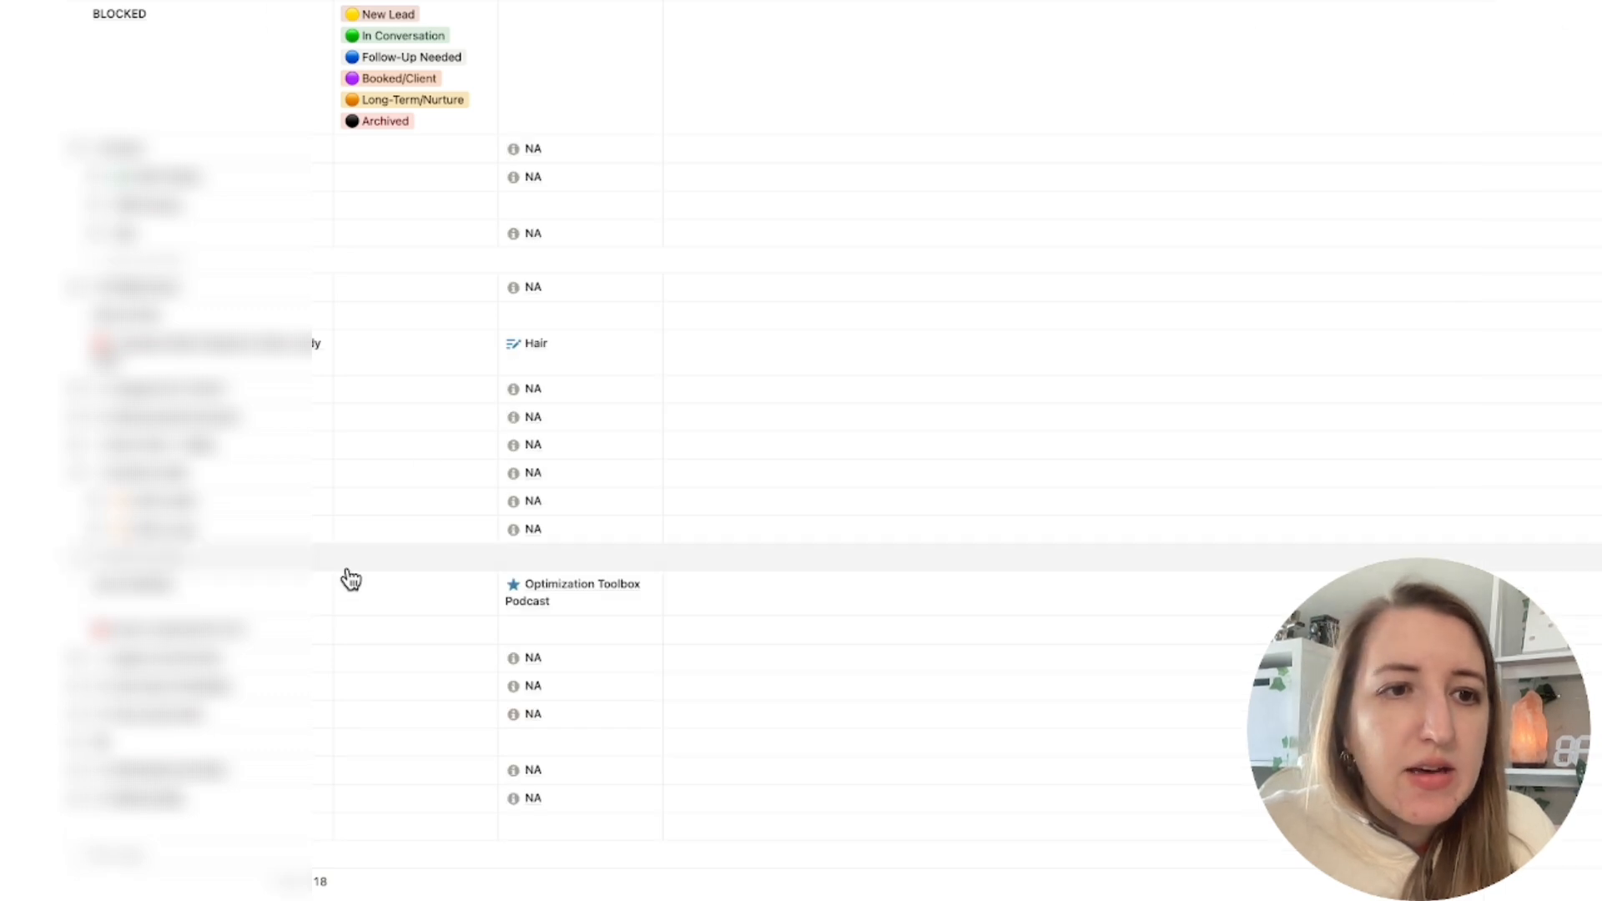
# Fill the Current Lead project tag into all remaining contacts under the 2025 leads, and collapse that group.
pyautogui.click(101, 532)
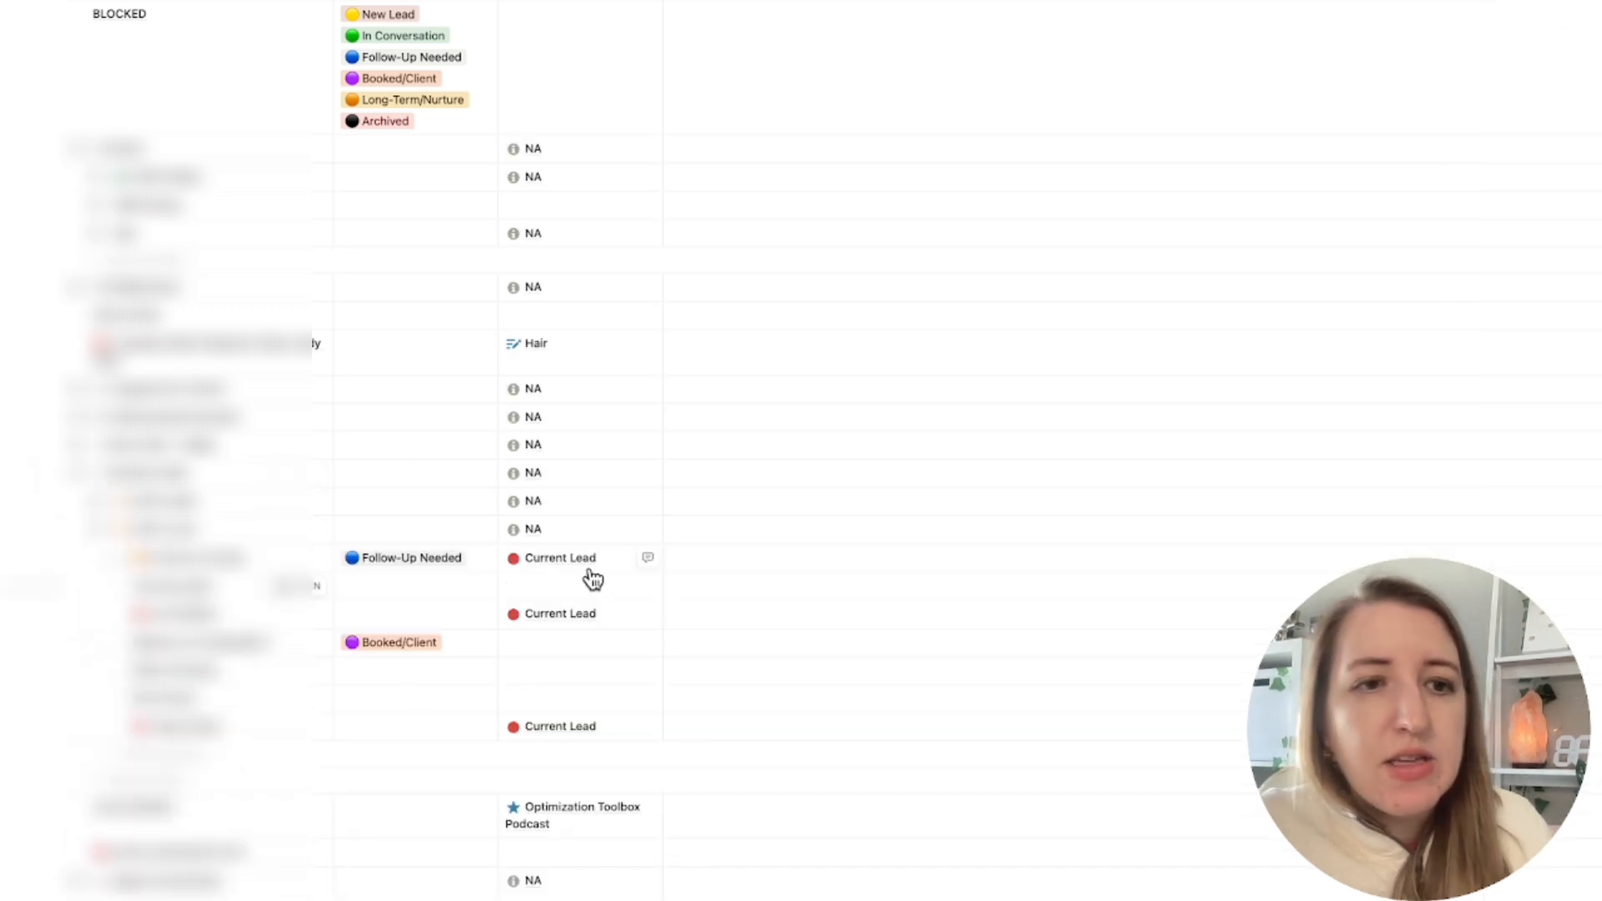
pyautogui.moveTo(562, 580); pyautogui.dragTo(565, 755)
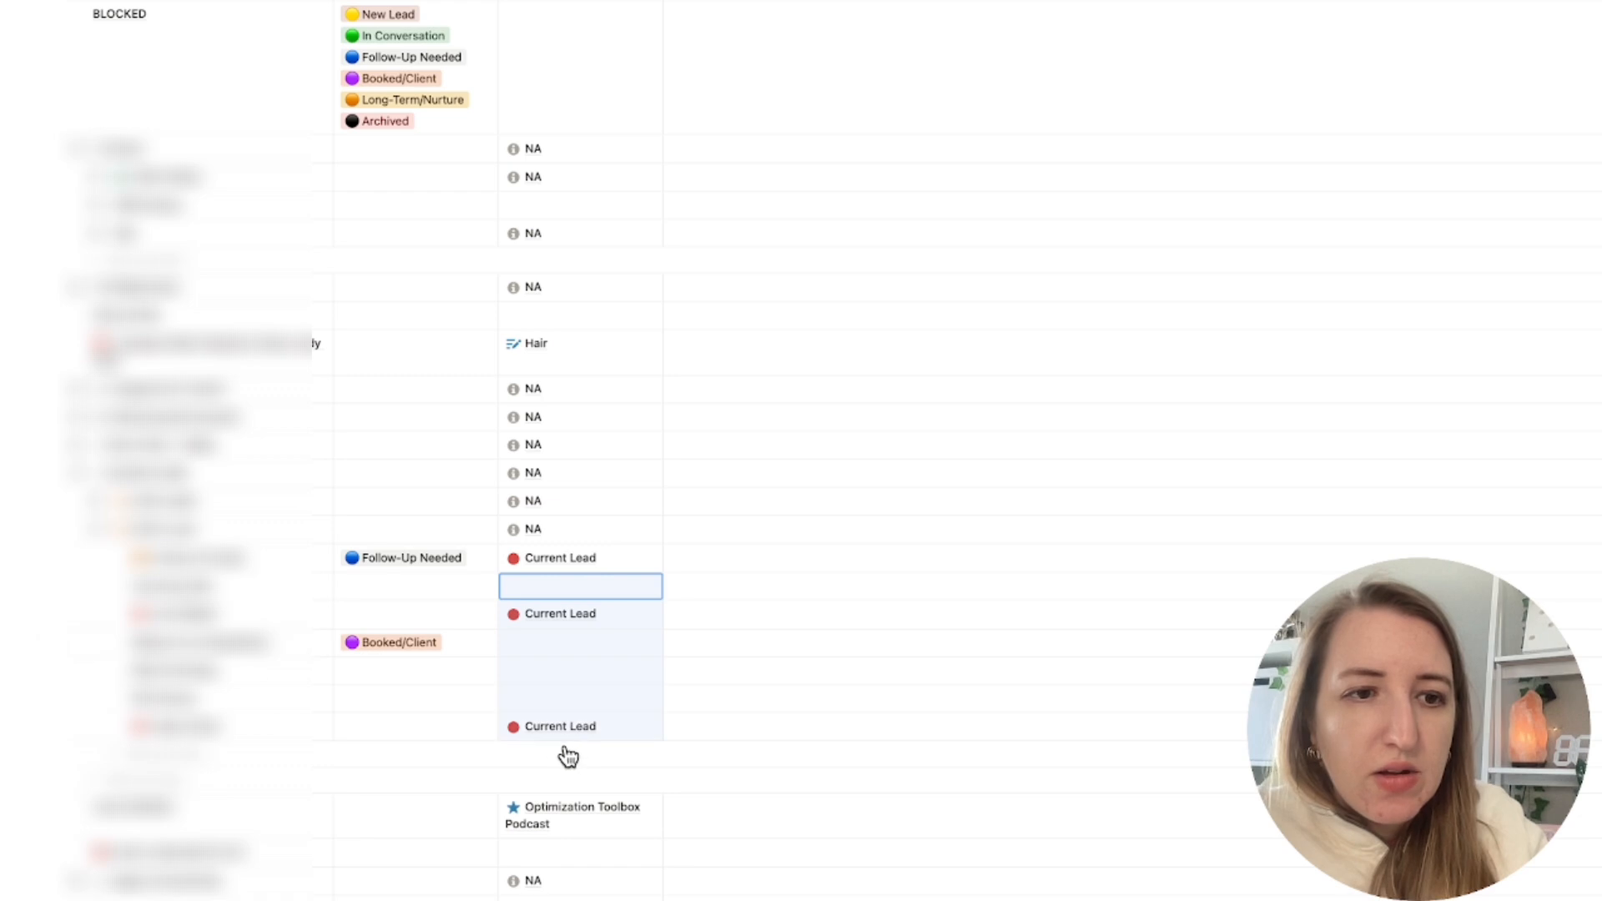
pyautogui.press('super+v')
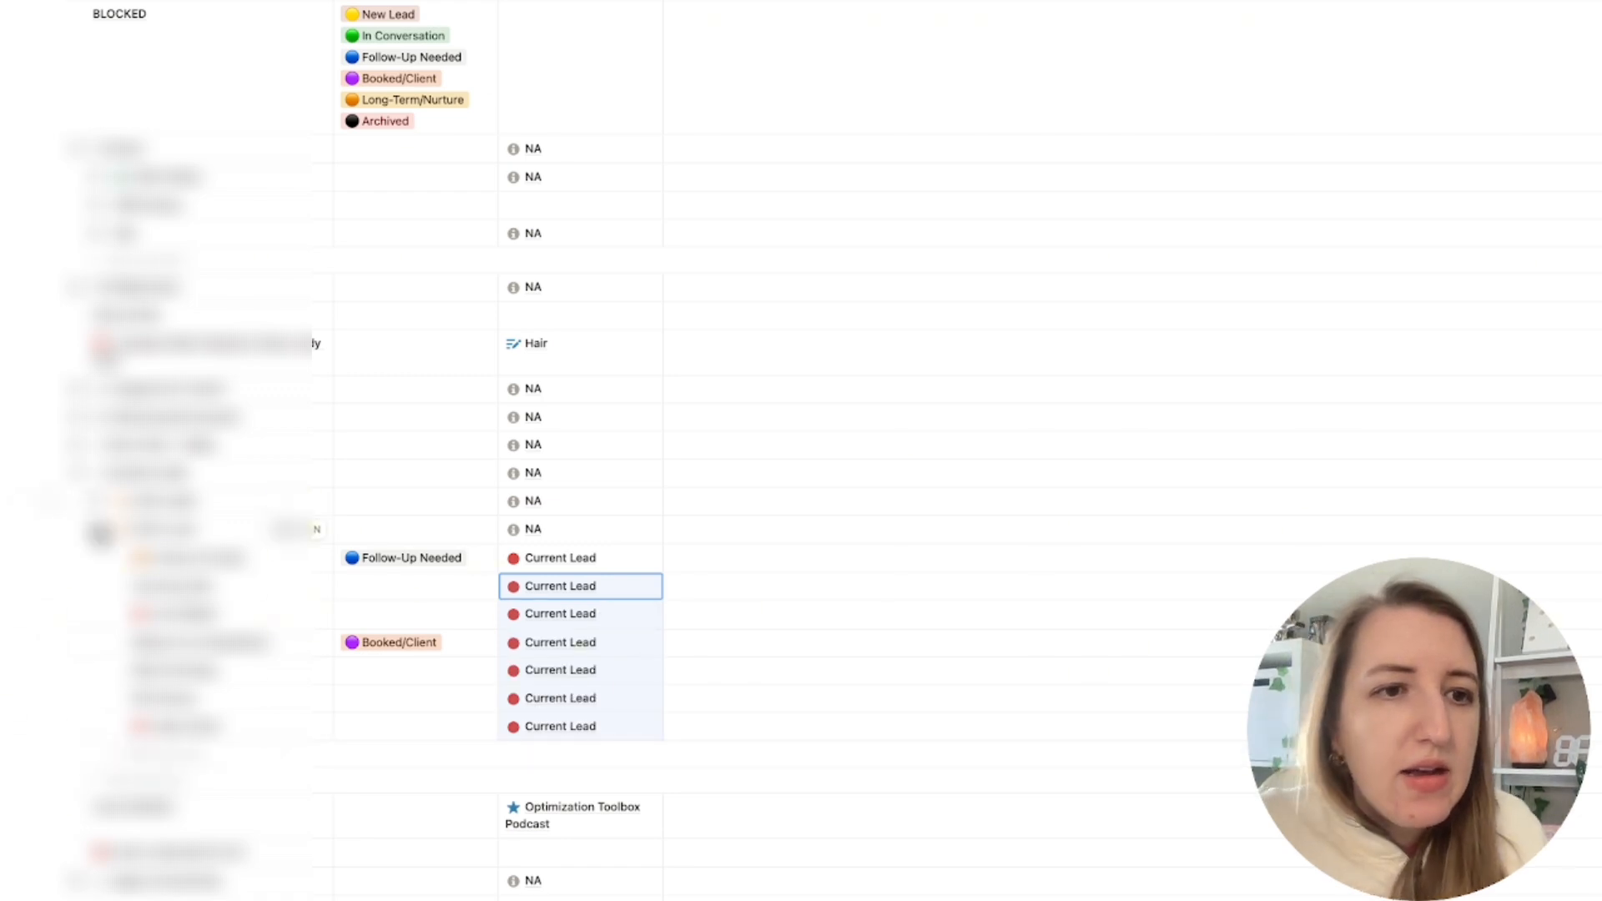
pyautogui.click(101, 531)
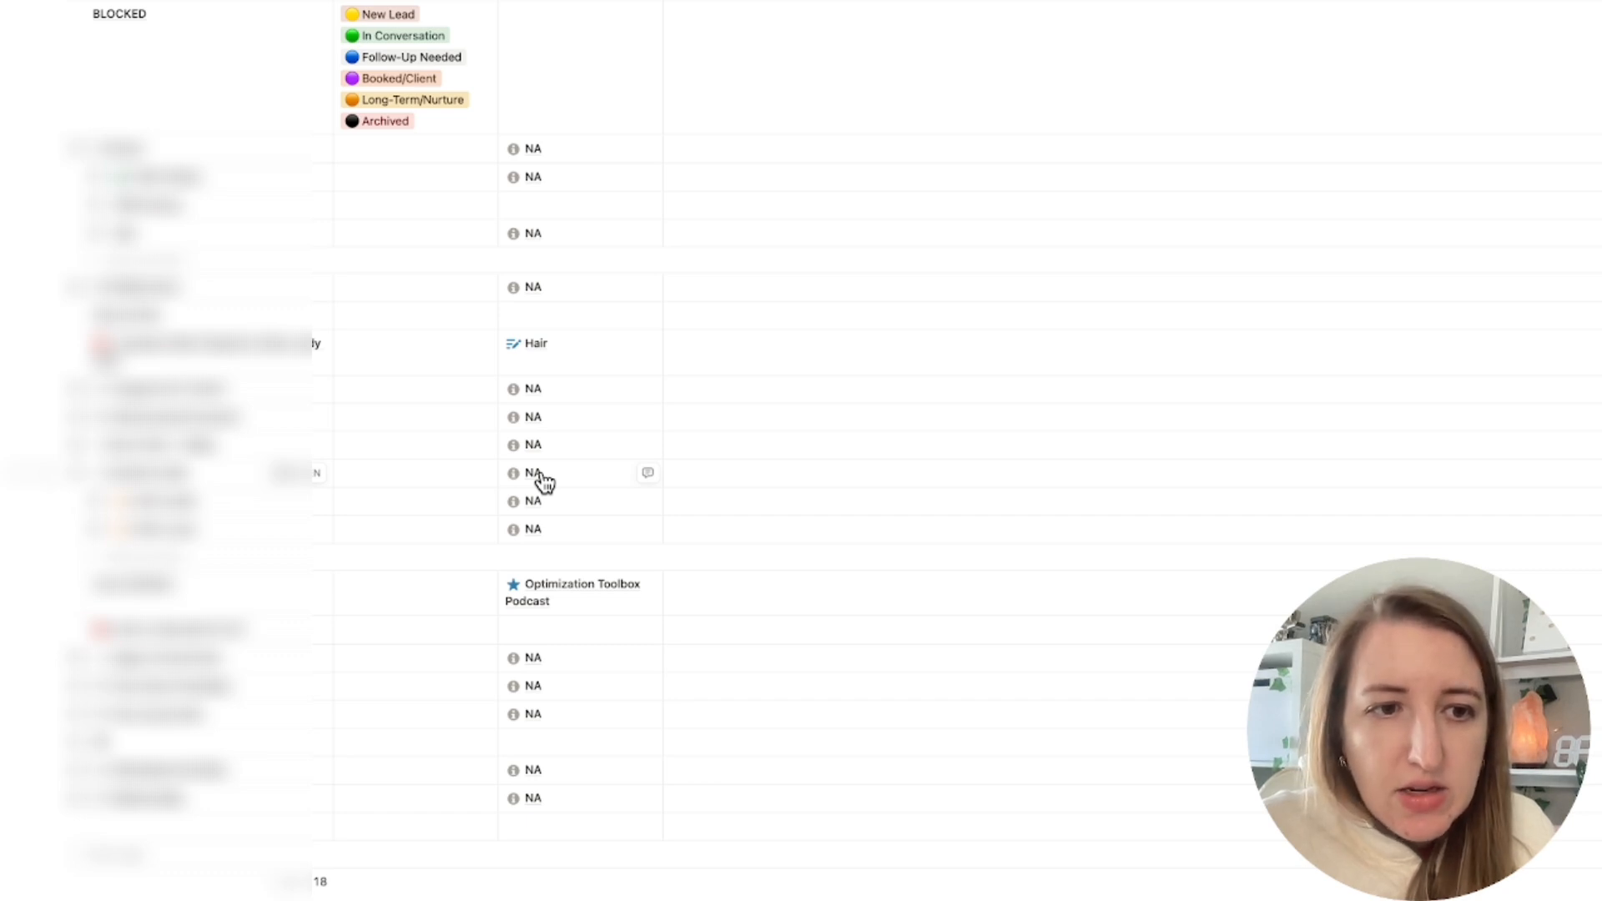
pyautogui.scroll(1, 543, 483)
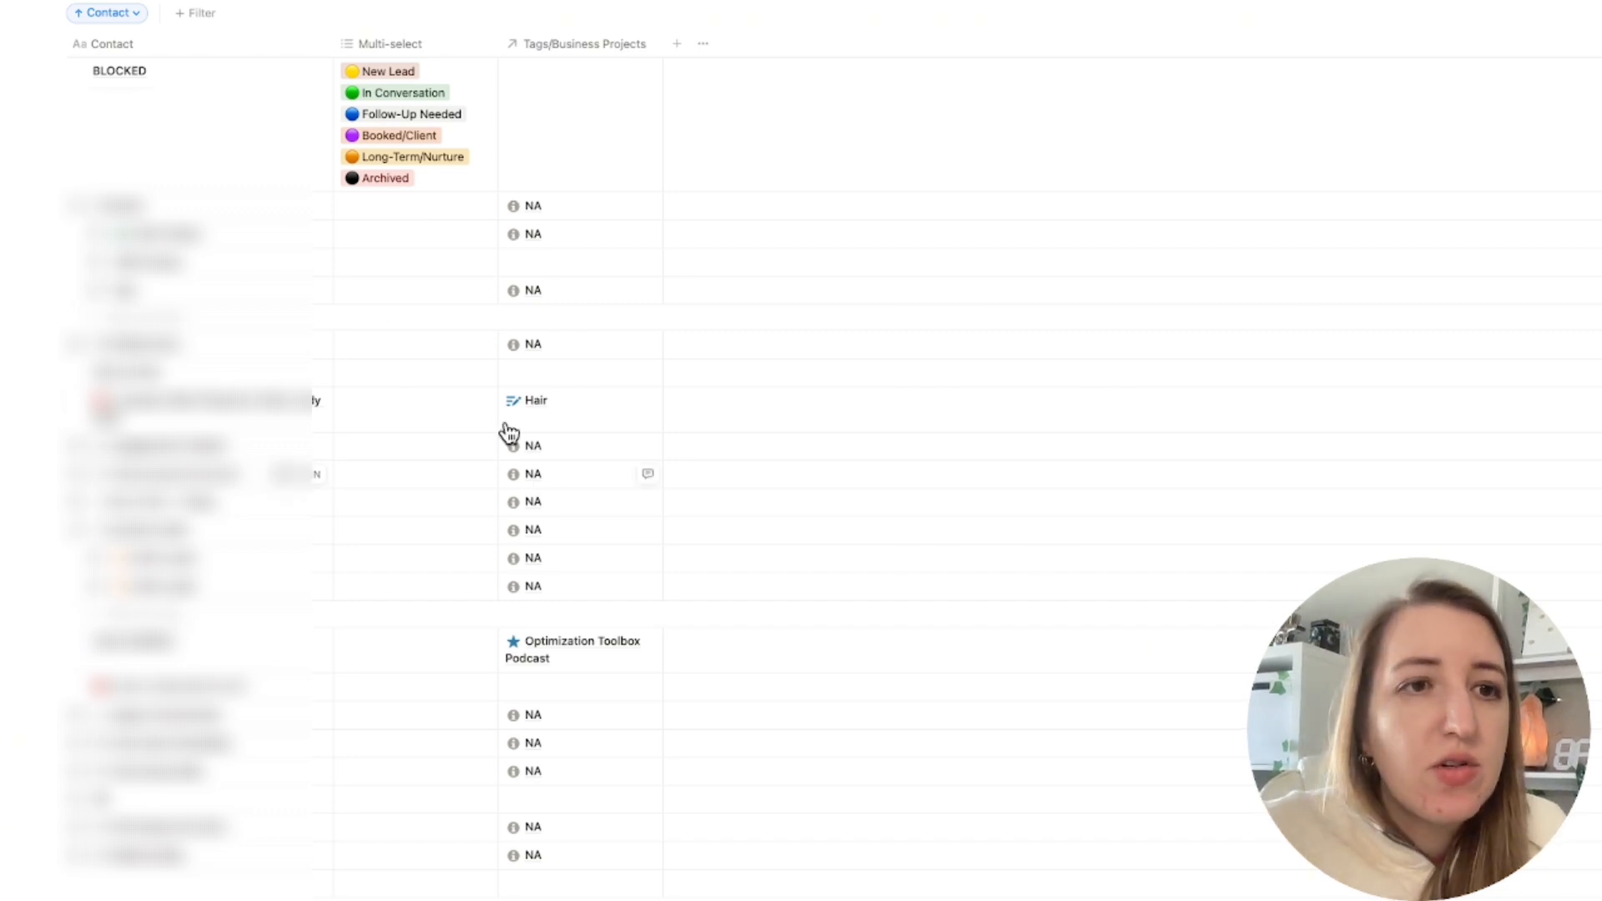
pyautogui.click(82, 220)
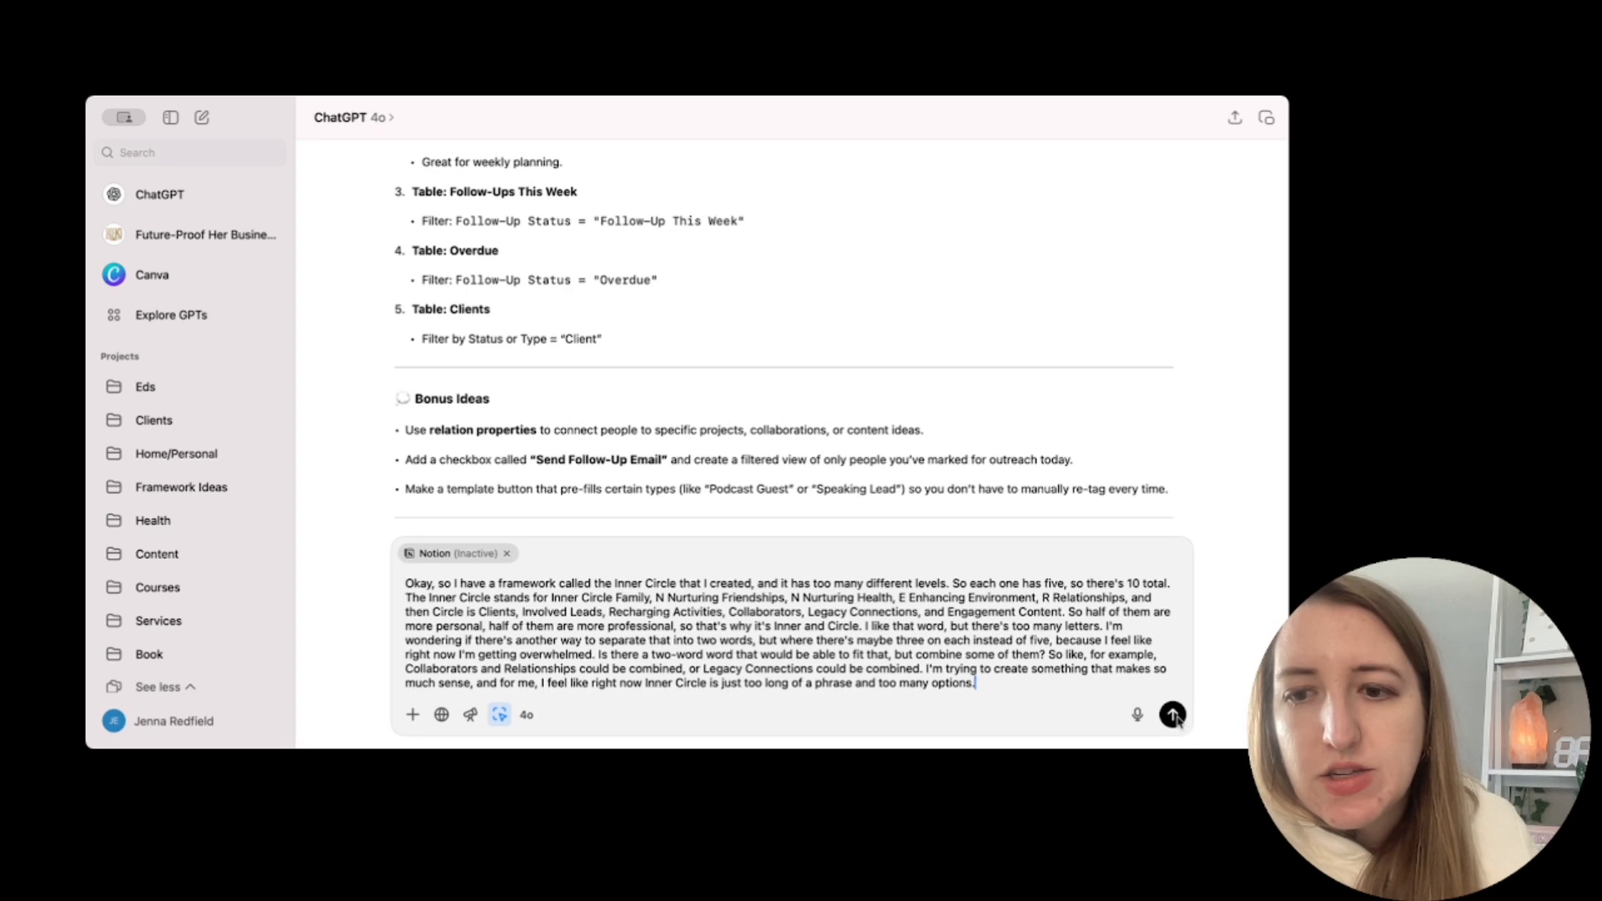
# Switch to ChatGPT, send the drafted request for a two-word replacement of the Inner Circle framework with three categories per word, and review the reply.
pyautogui.click(1172, 715)
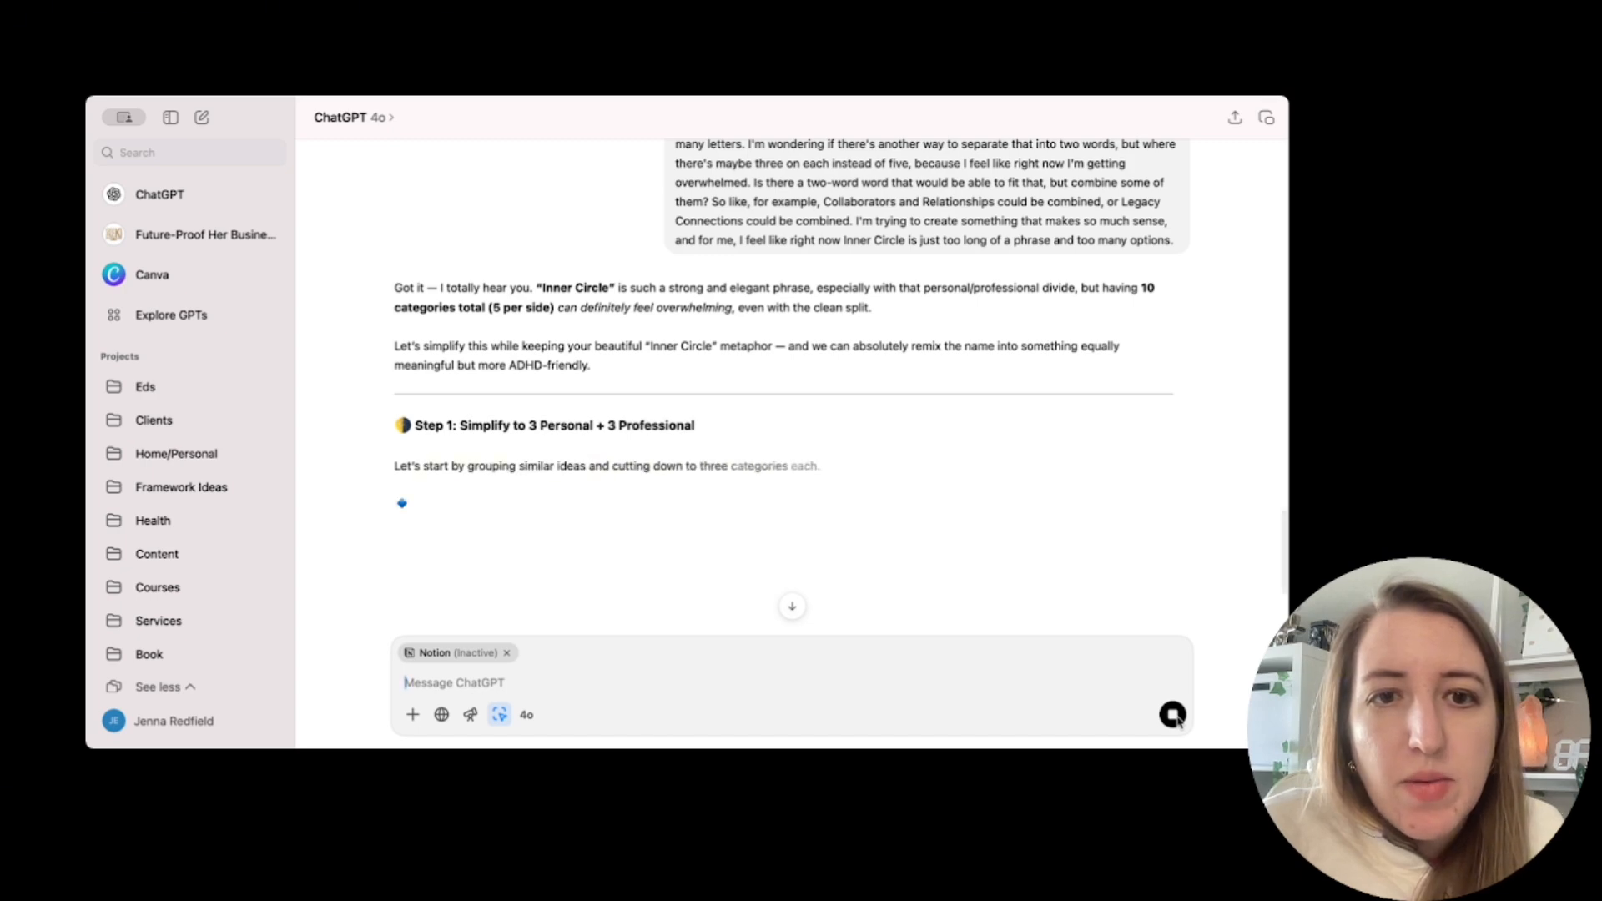
pyautogui.scroll(-3, 647, 451)
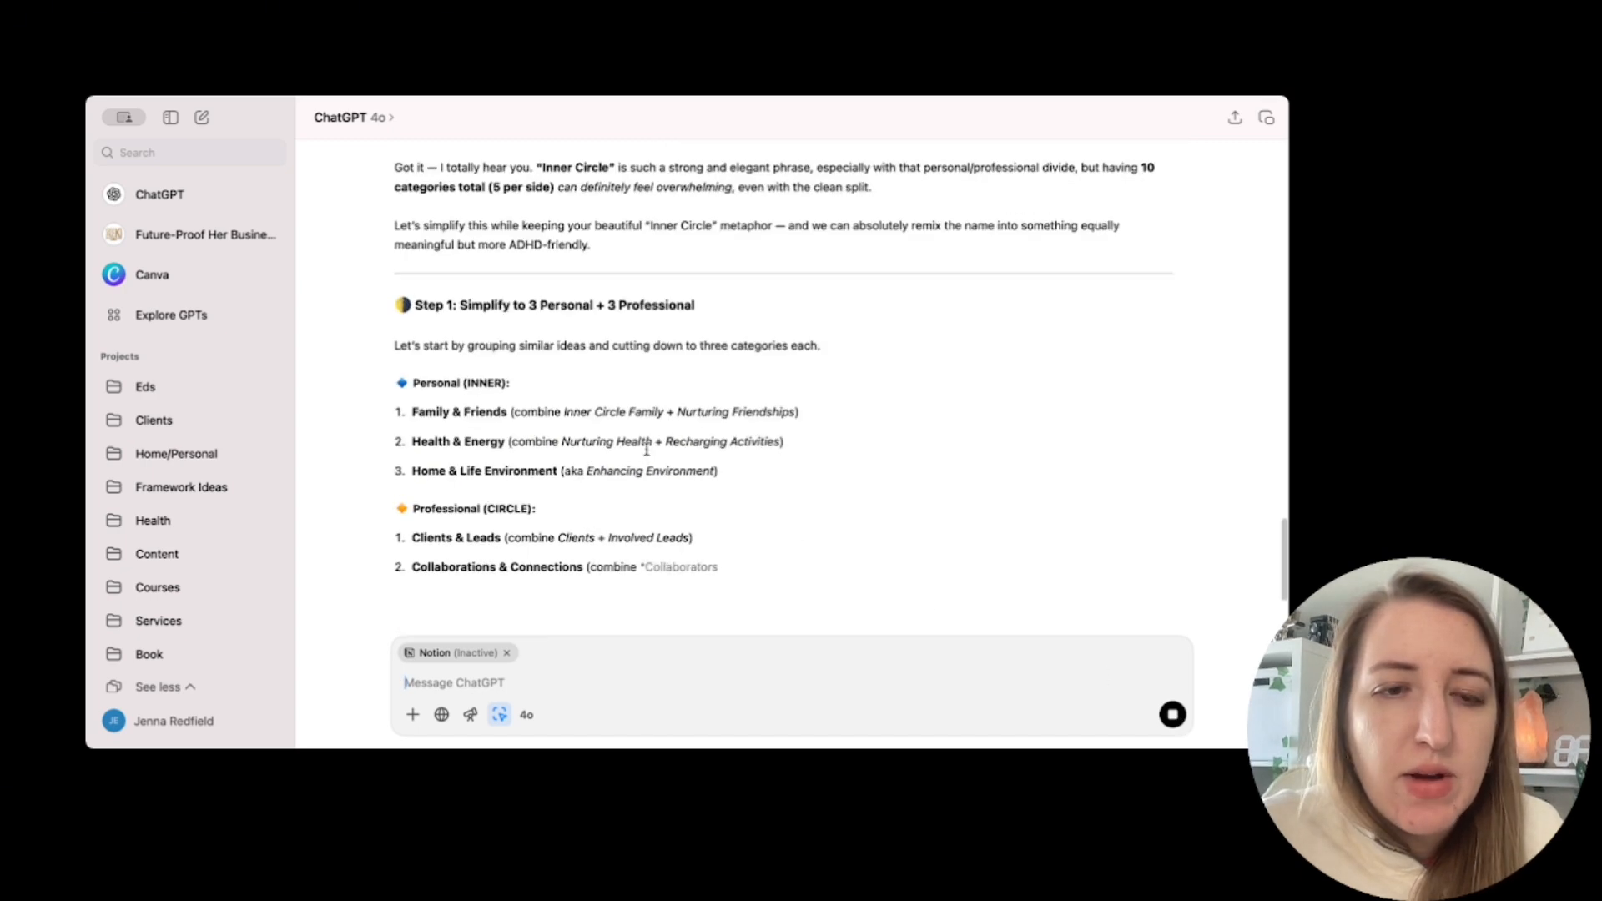
pyautogui.scroll(1, 646, 450)
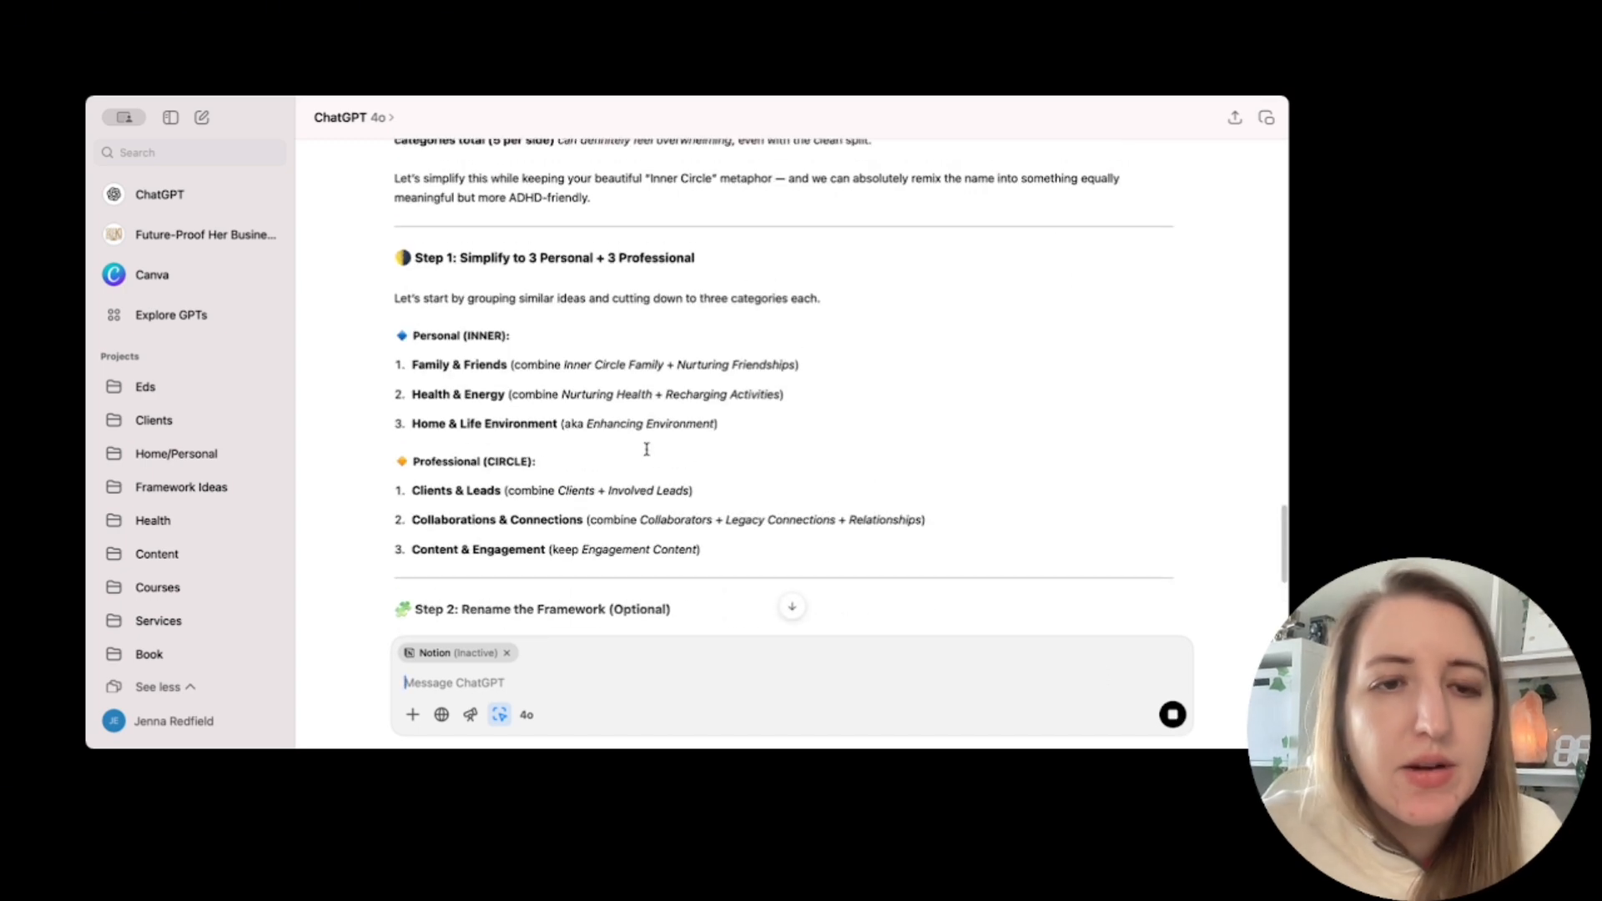
pyautogui.scroll(-5, 646, 449)
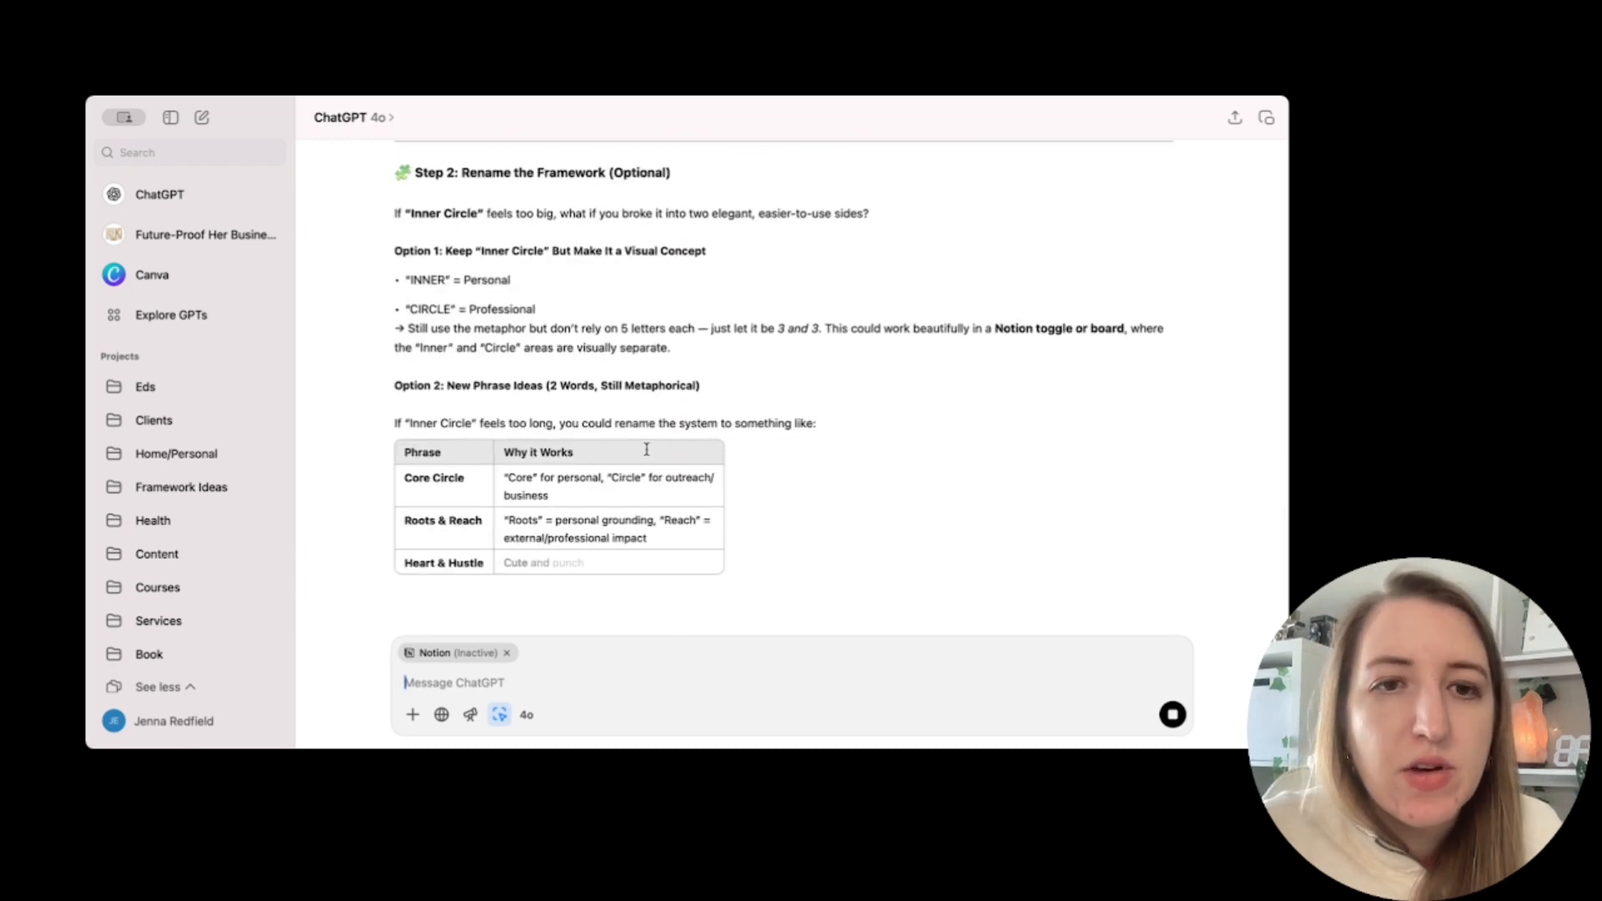
pyautogui.scroll(-1, 647, 449)
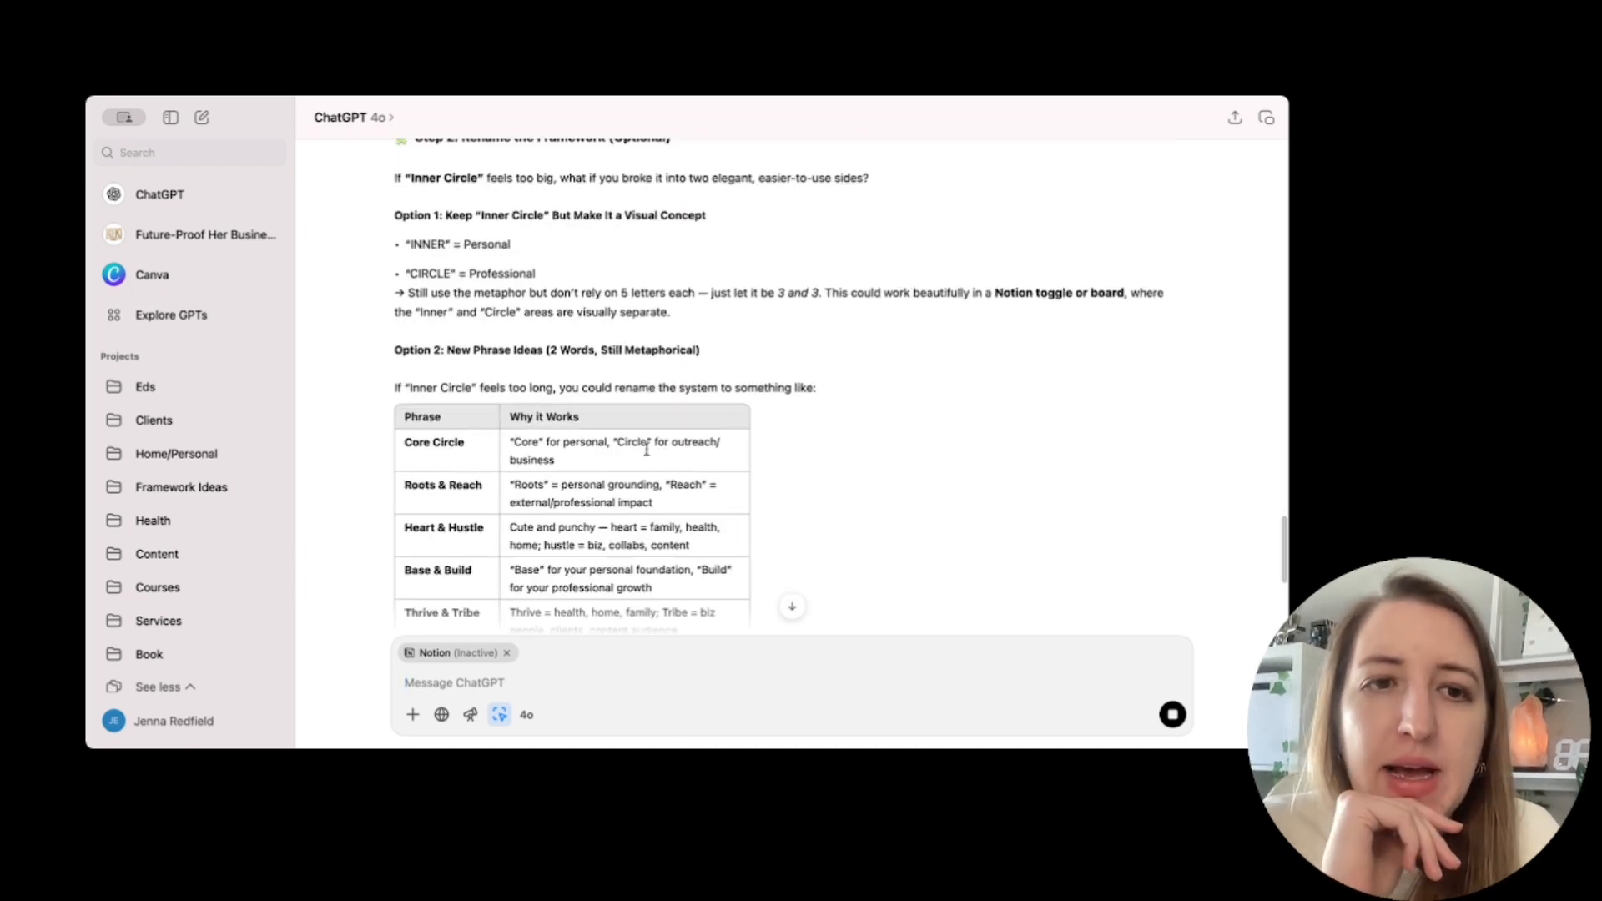
pyautogui.scroll(-7, 646, 451)
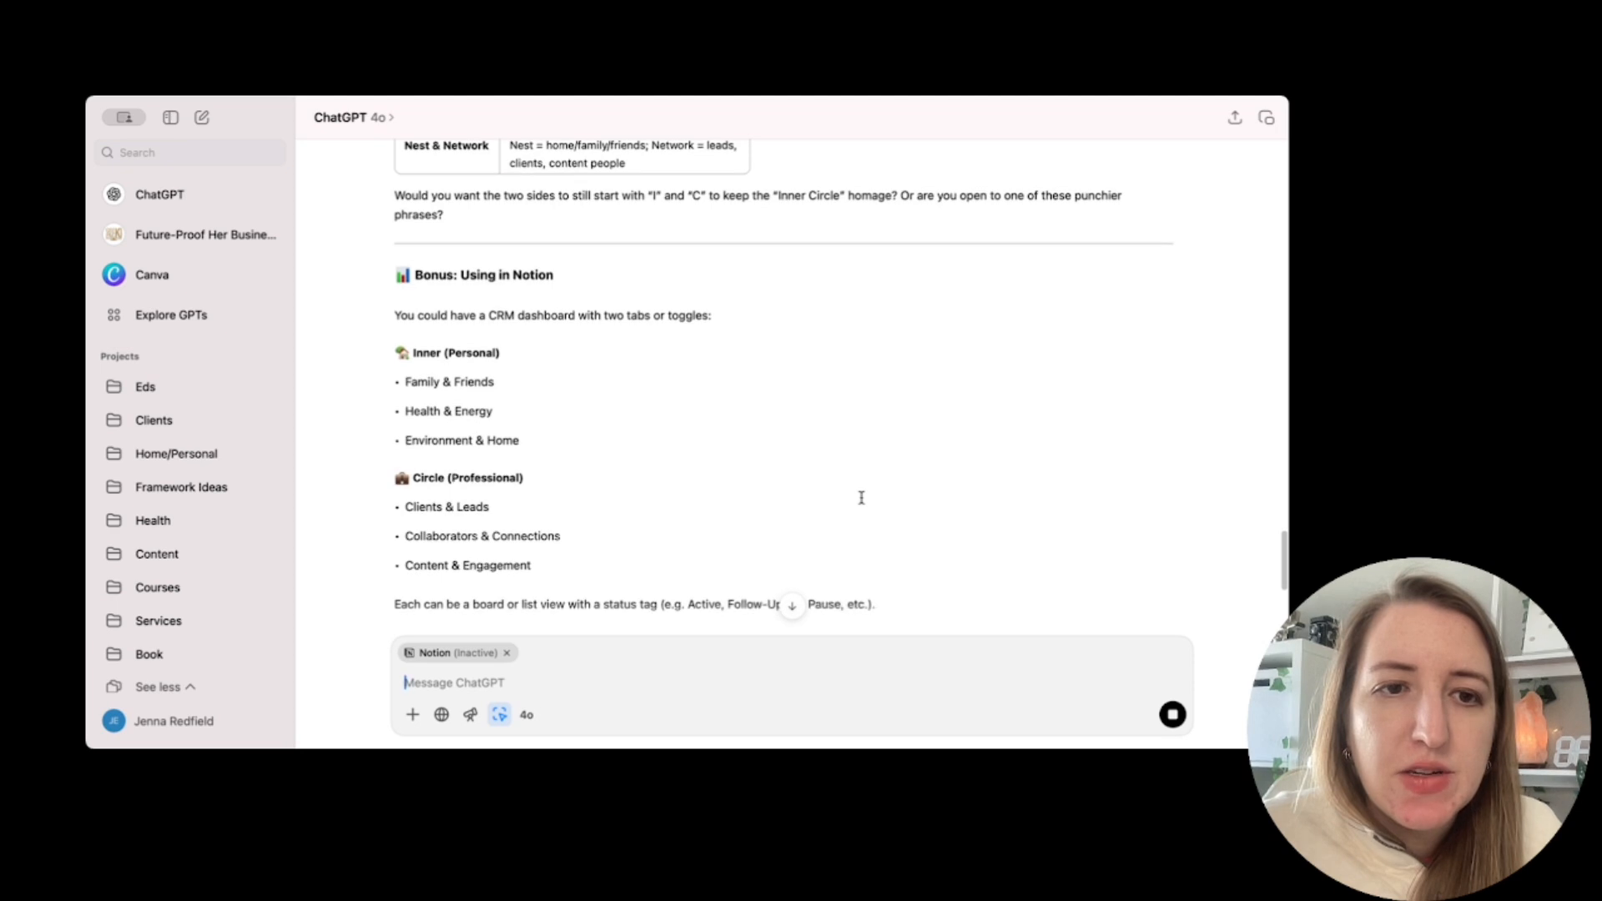
pyautogui.scroll(-2, 753, 428)
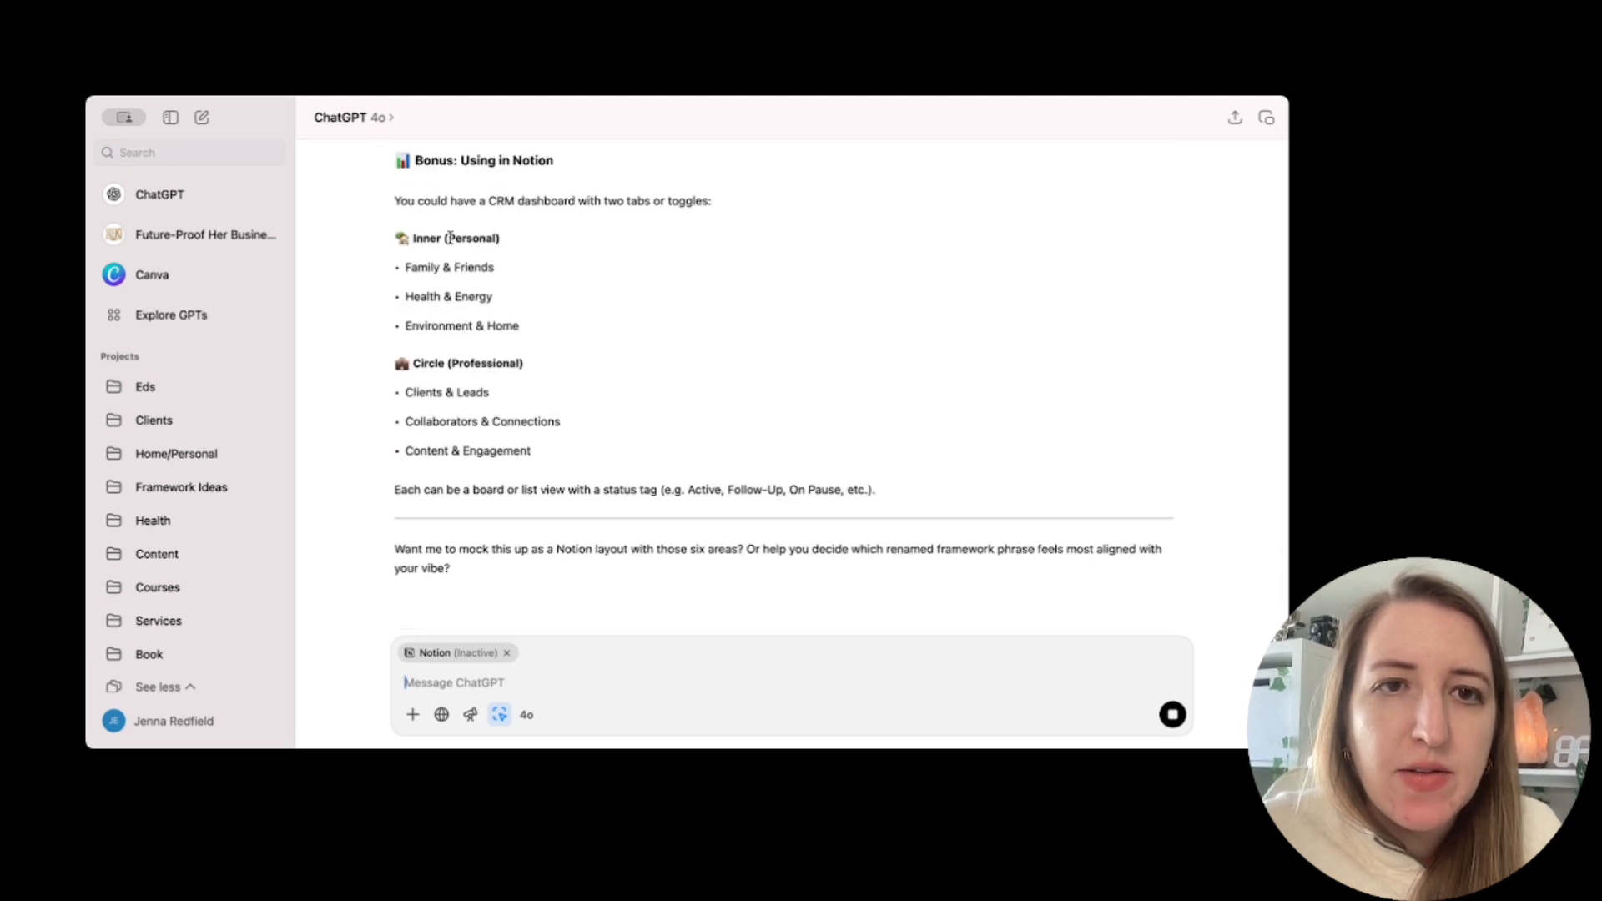
pyautogui.moveTo(438, 200); pyautogui.dragTo(703, 245)
pyautogui.click(704, 250)
pyautogui.scroll(-1, 683, 418)
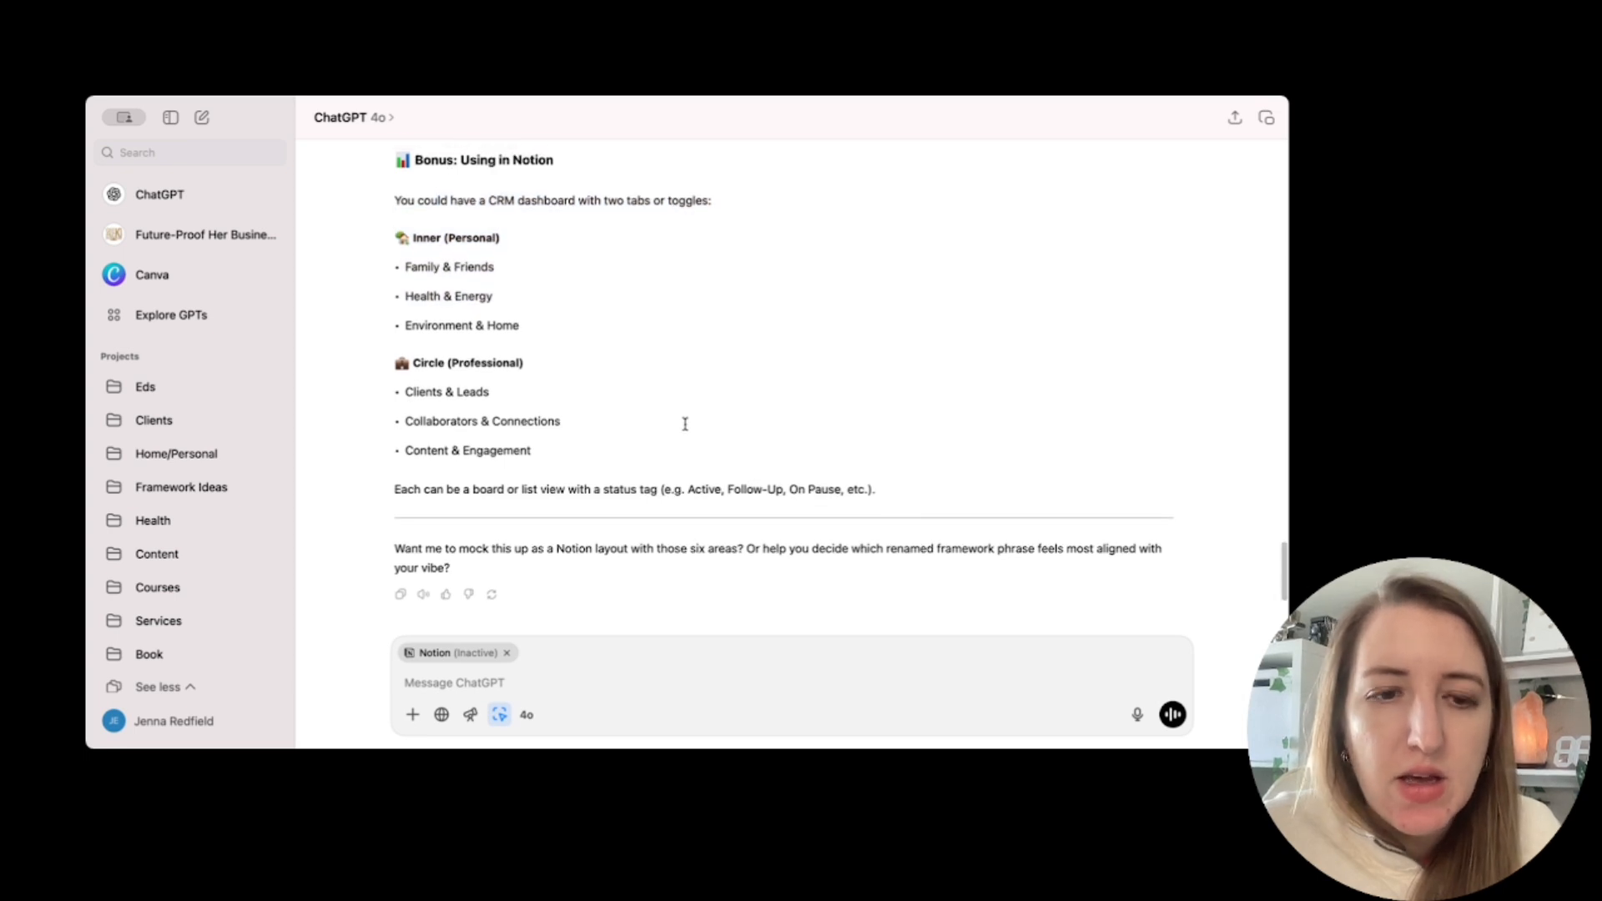
# Dictate and send a request for two three-letter words that form an acronym framework within one larger word, and review the suggested words.
pyautogui.click(1137, 714)
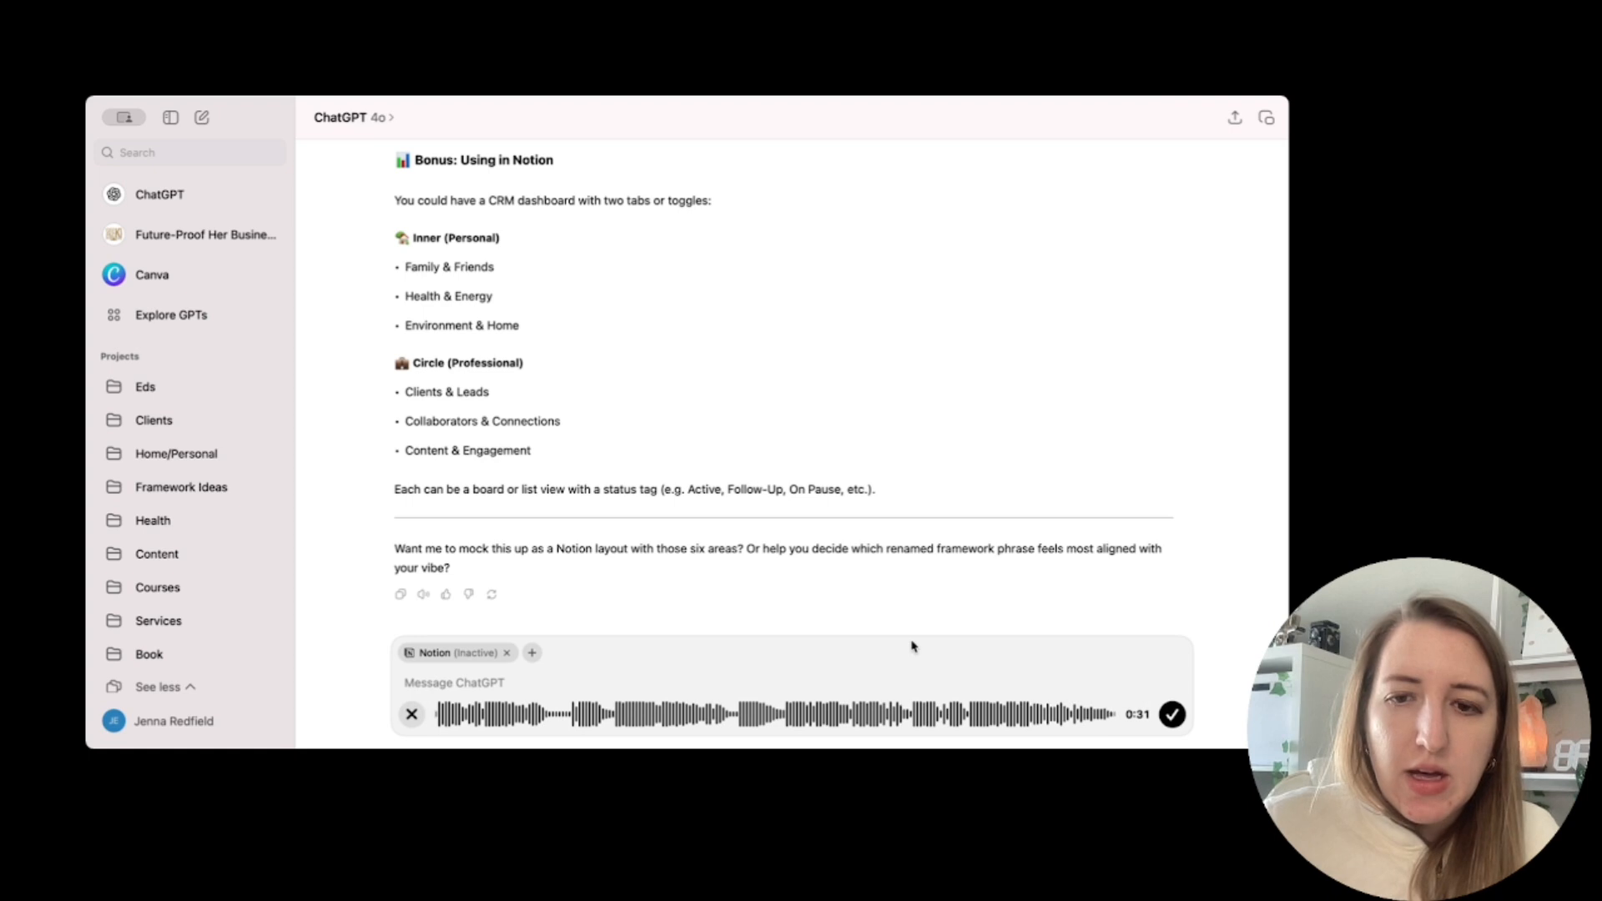
pyautogui.click(1173, 714)
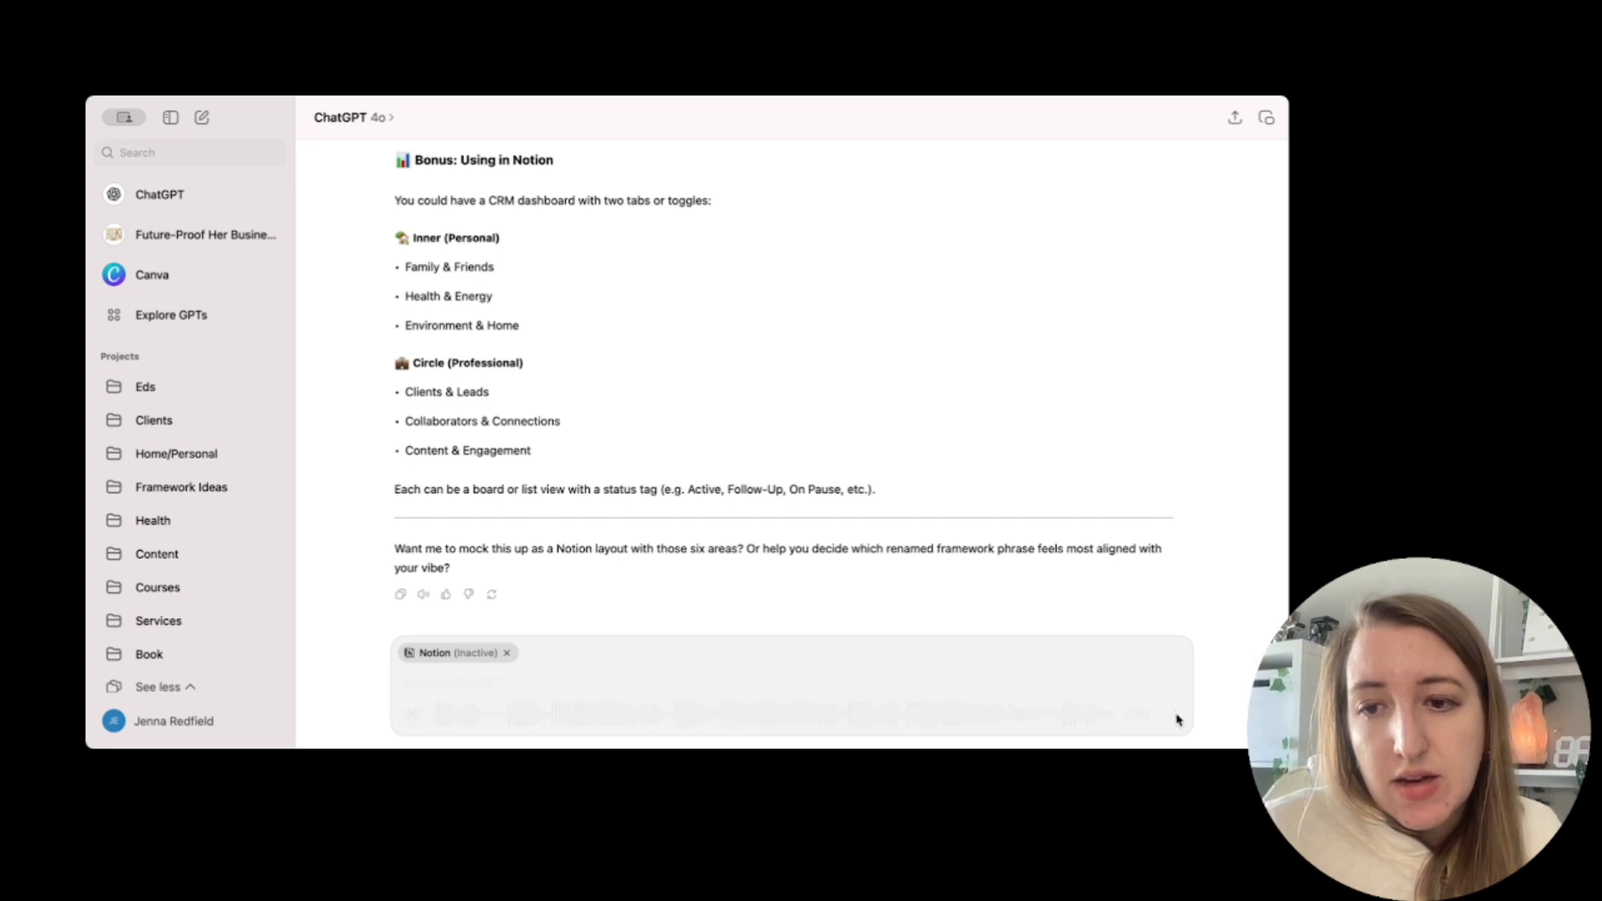
pyautogui.click(1173, 715)
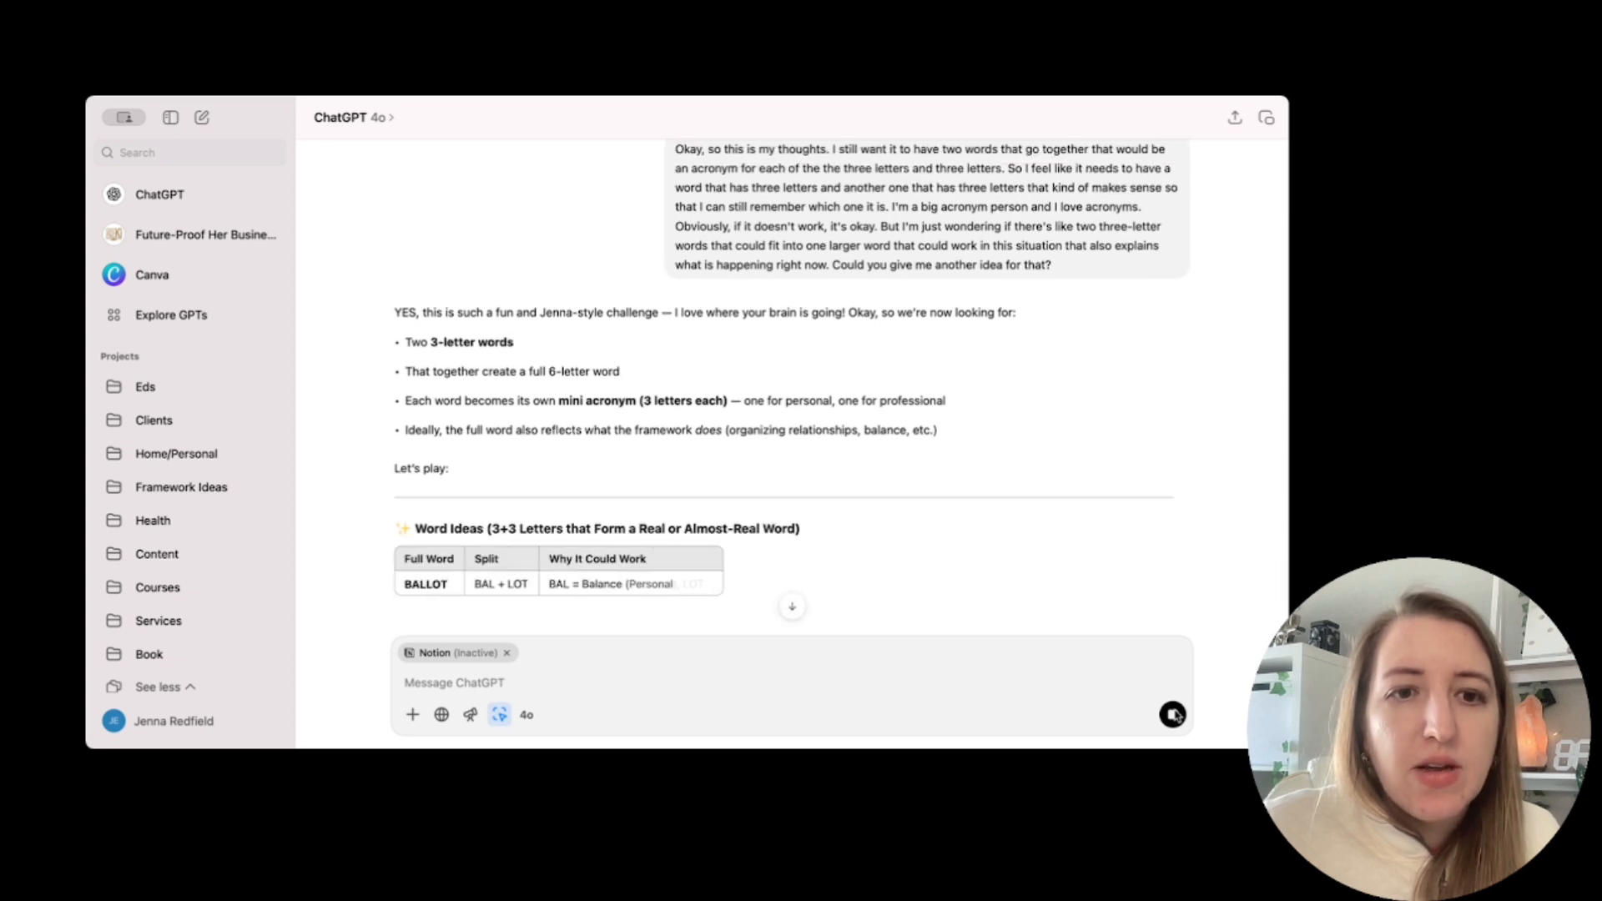
pyautogui.scroll(-4, 794, 290)
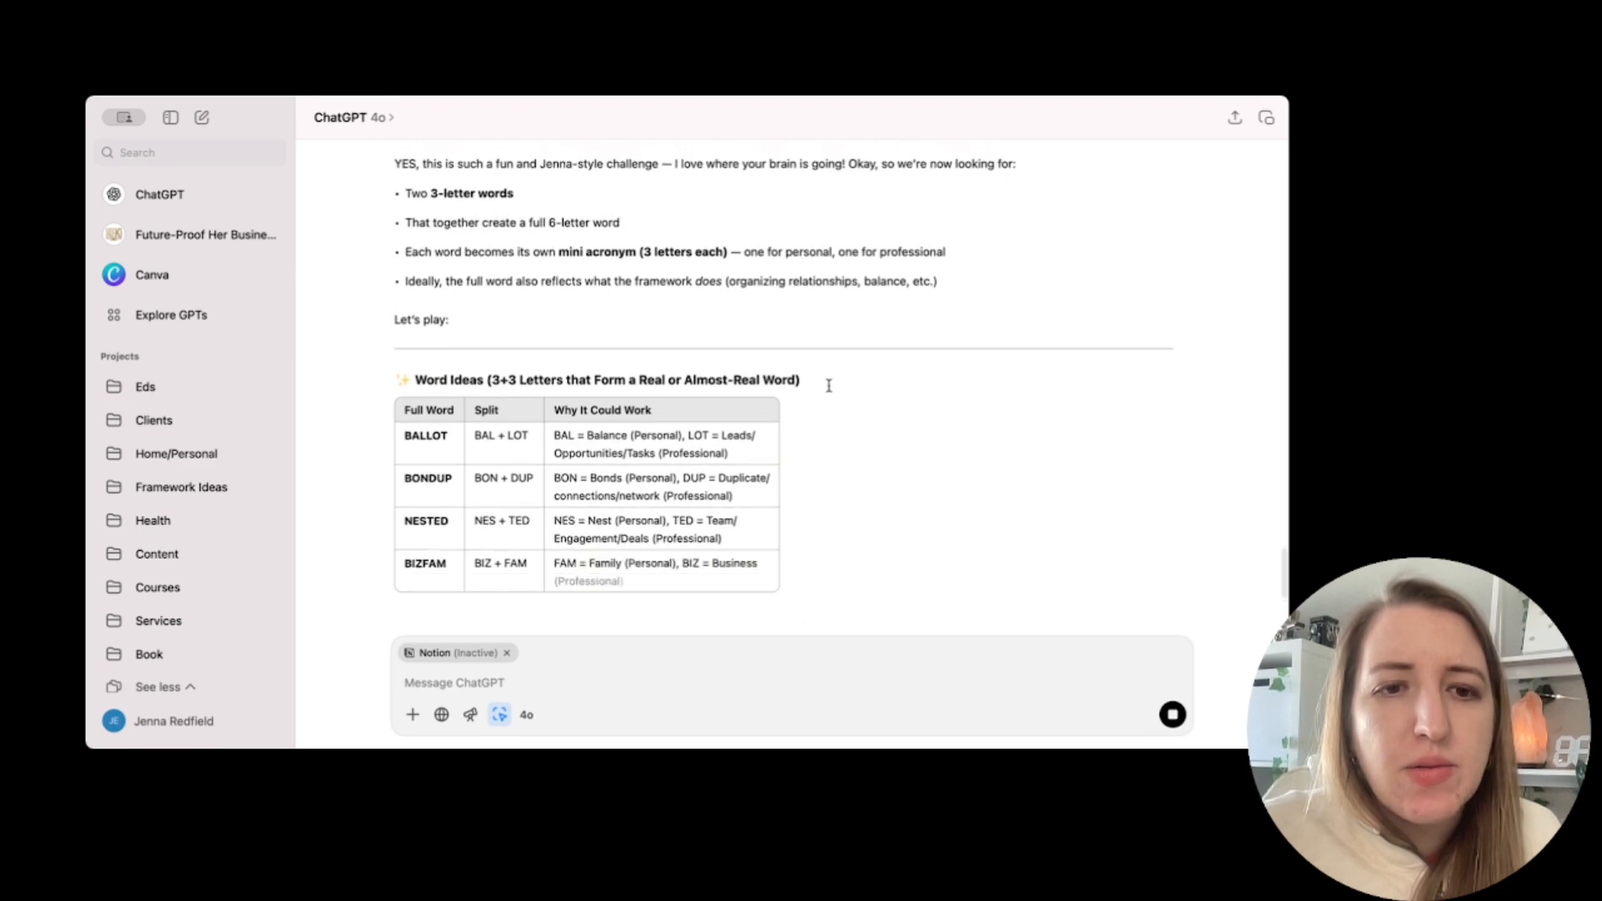
pyautogui.scroll(5, 829, 383)
pyautogui.scroll(-6, 830, 490)
pyautogui.scroll(-3, 830, 498)
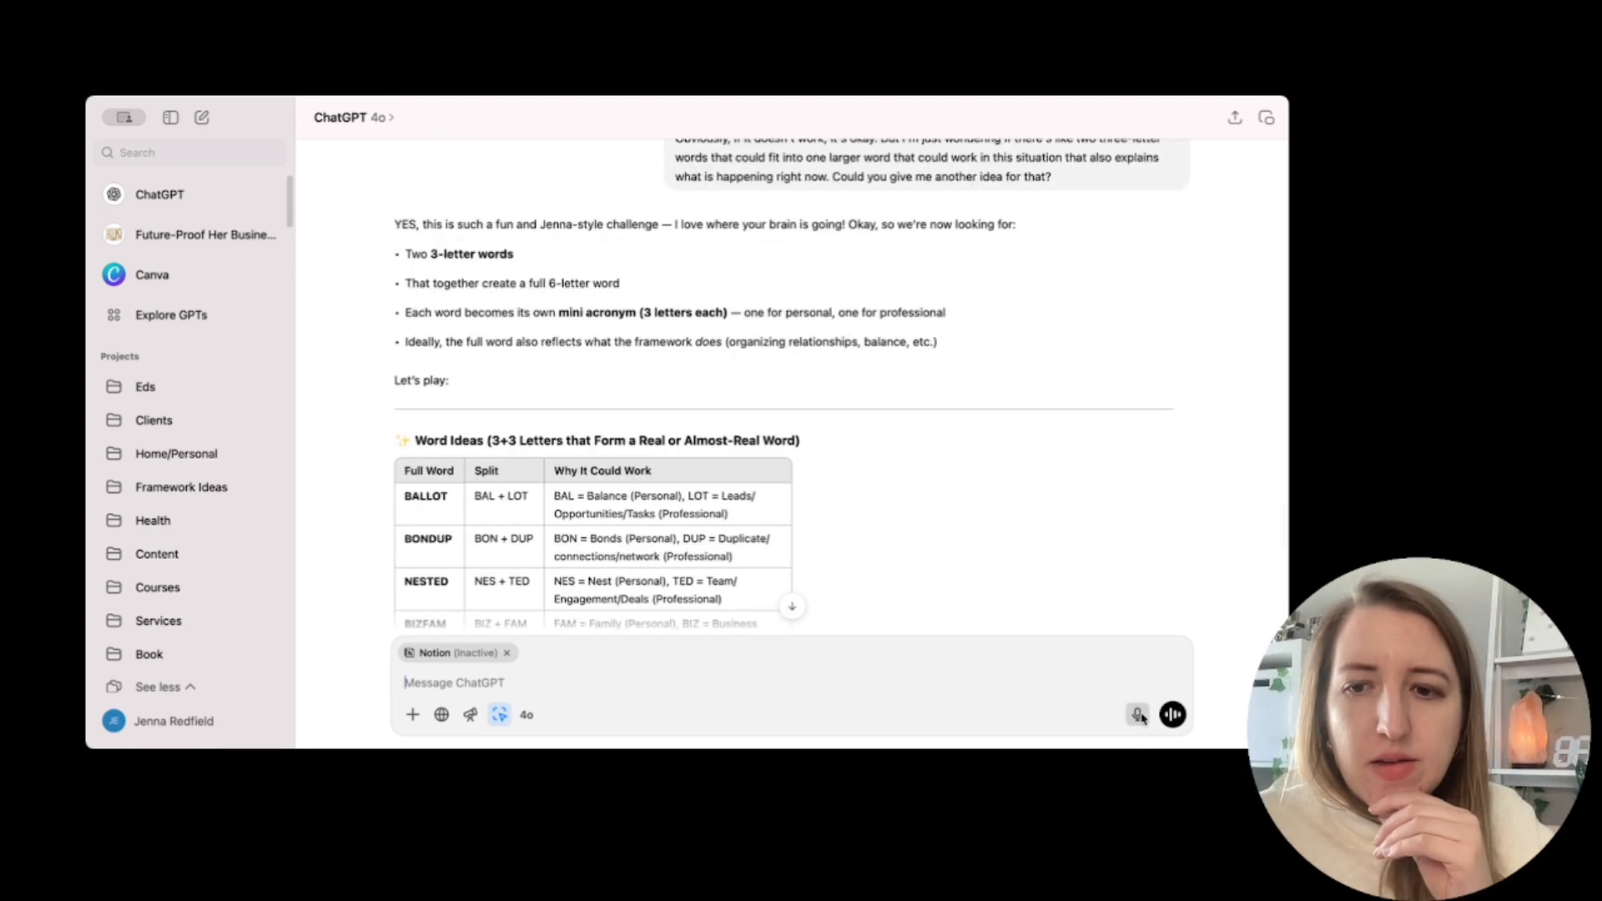
# Dictate a clarification asking for a two-word phrase with three letters per word, and examine the You Win suggestion in the reply.
pyautogui.click(1138, 715)
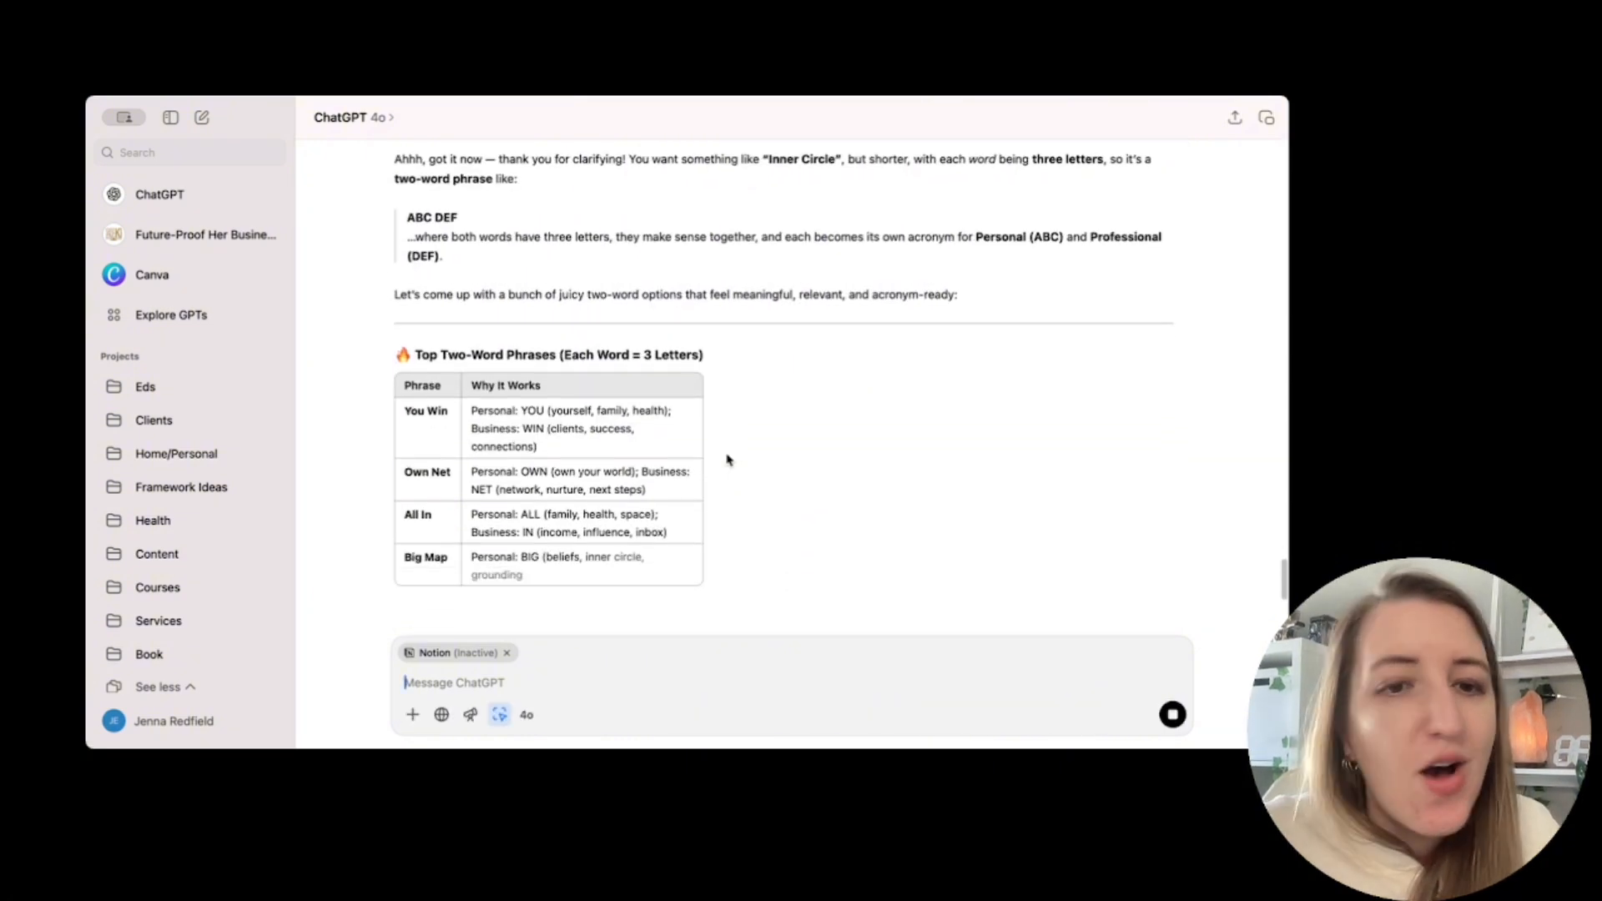
pyautogui.scroll(-1, 727, 460)
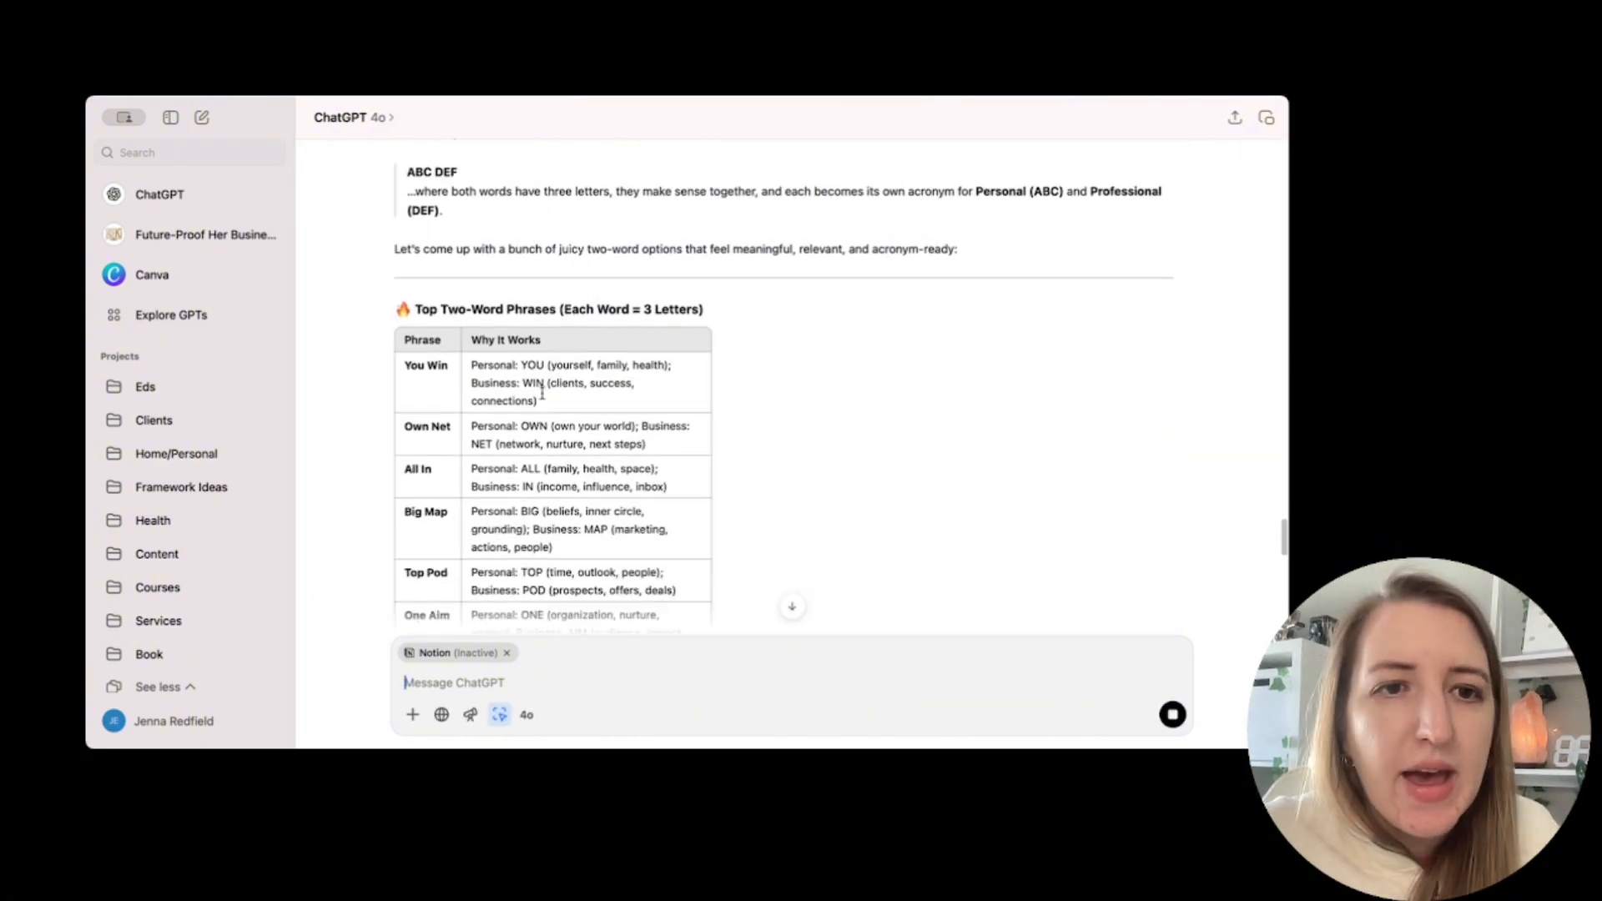
pyautogui.moveTo(404, 365); pyautogui.dragTo(576, 401)
pyautogui.click(480, 364)
pyautogui.moveTo(481, 365); pyautogui.dragTo(552, 398)
pyautogui.click(469, 399)
pyautogui.click(553, 398)
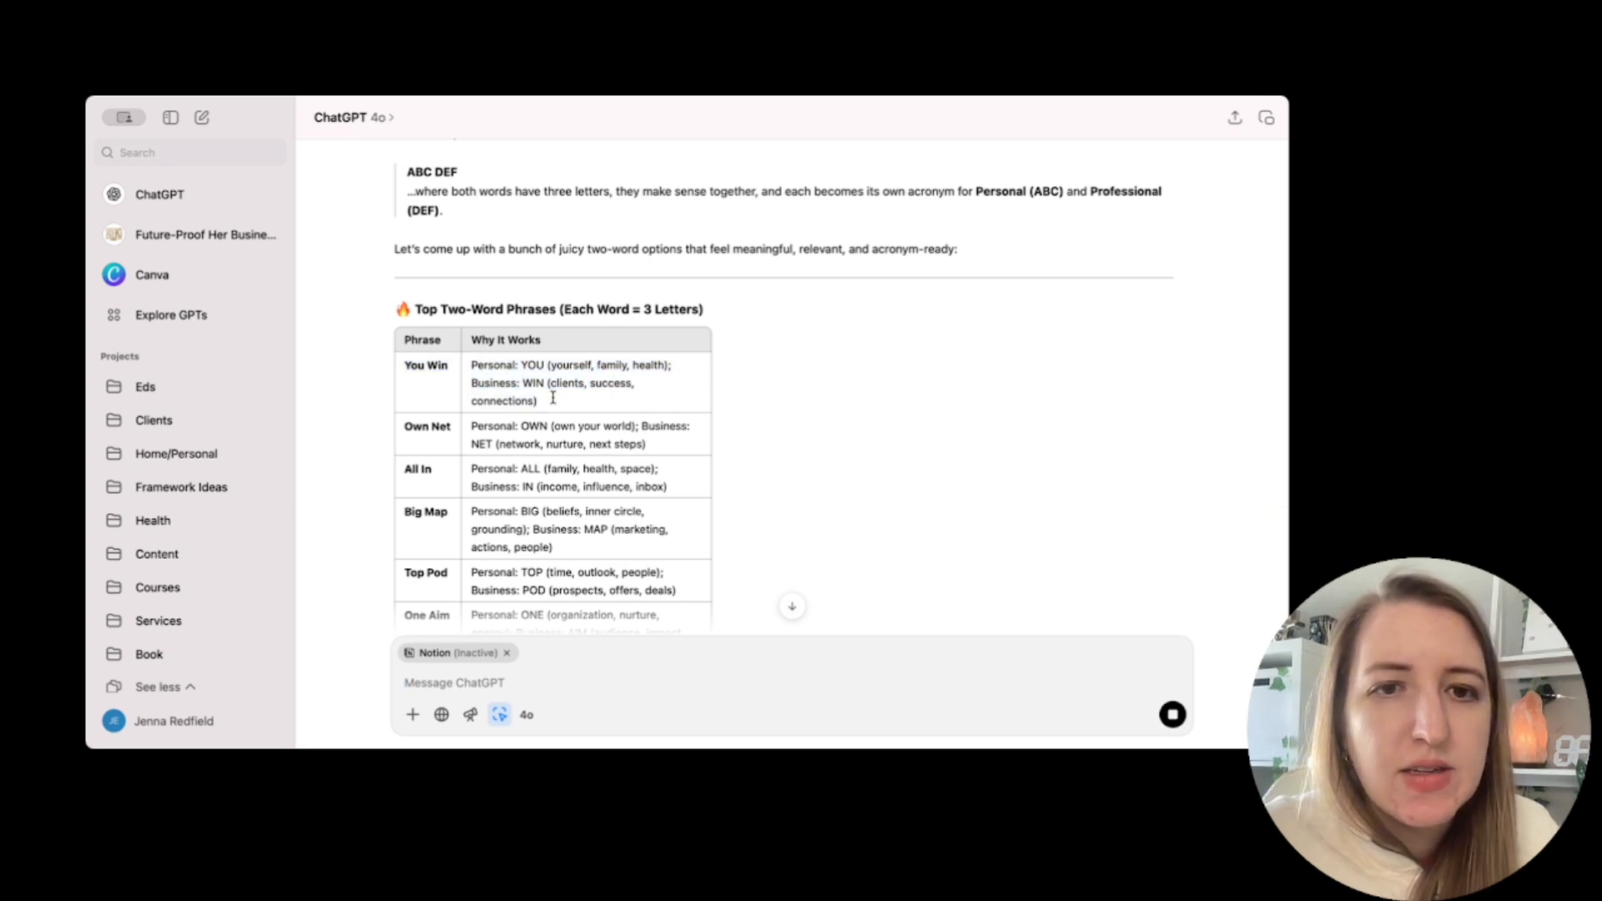
# Ask ChatGPT: "So if I used "You Win" what would each letter represent?".
pyautogui.click(465, 689)
pyautogui.write('So if I used "Y')
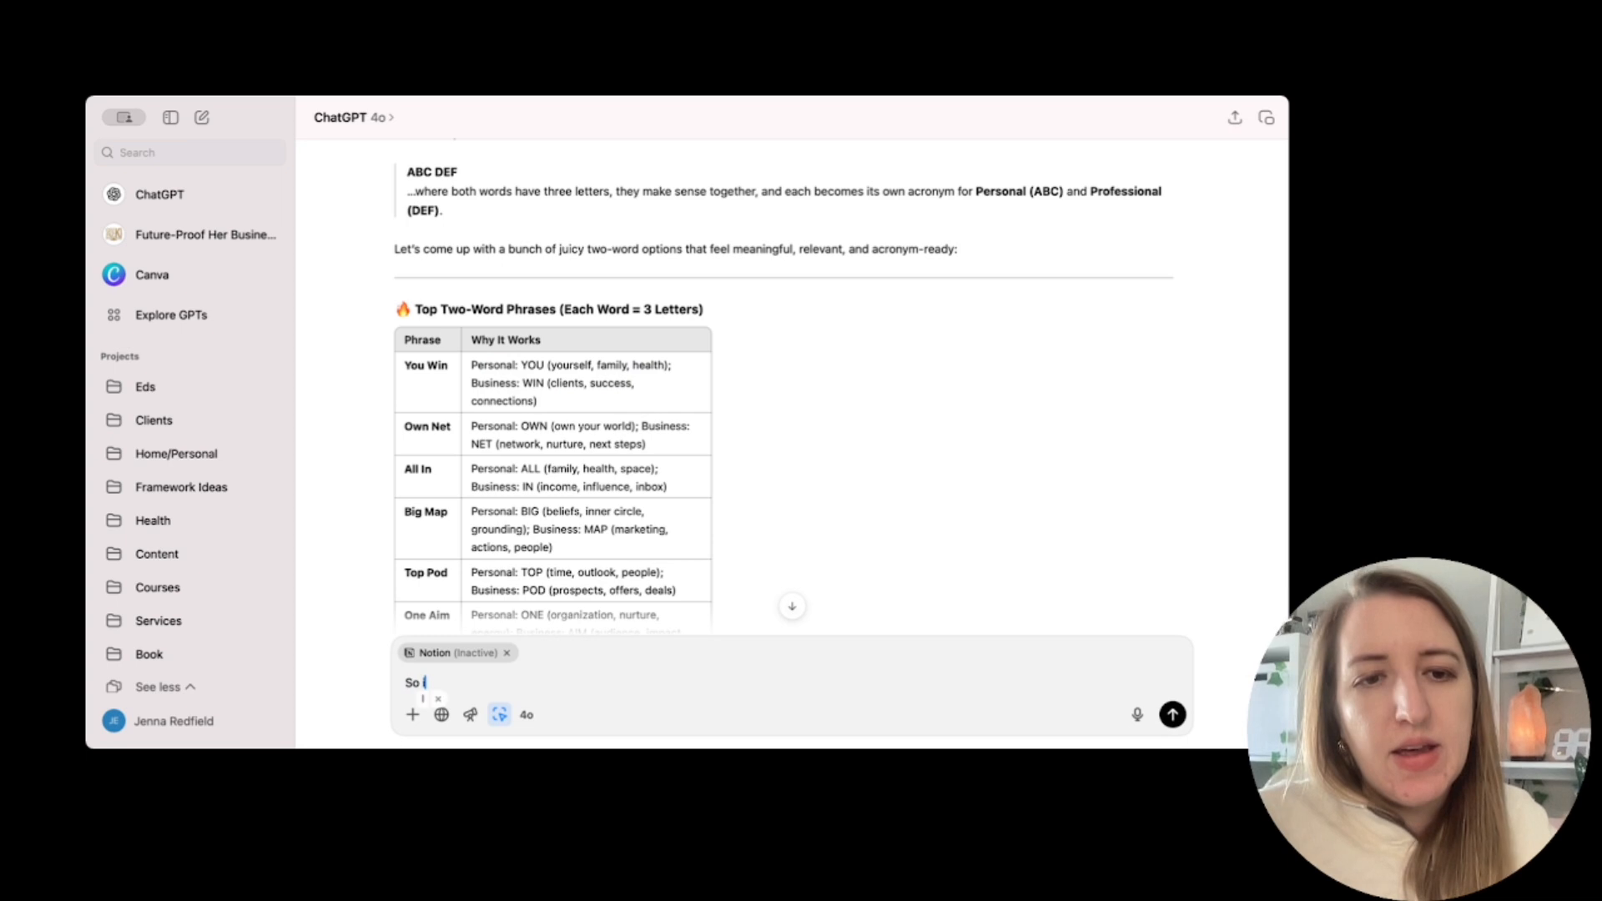
pyautogui.write('ou Win"')
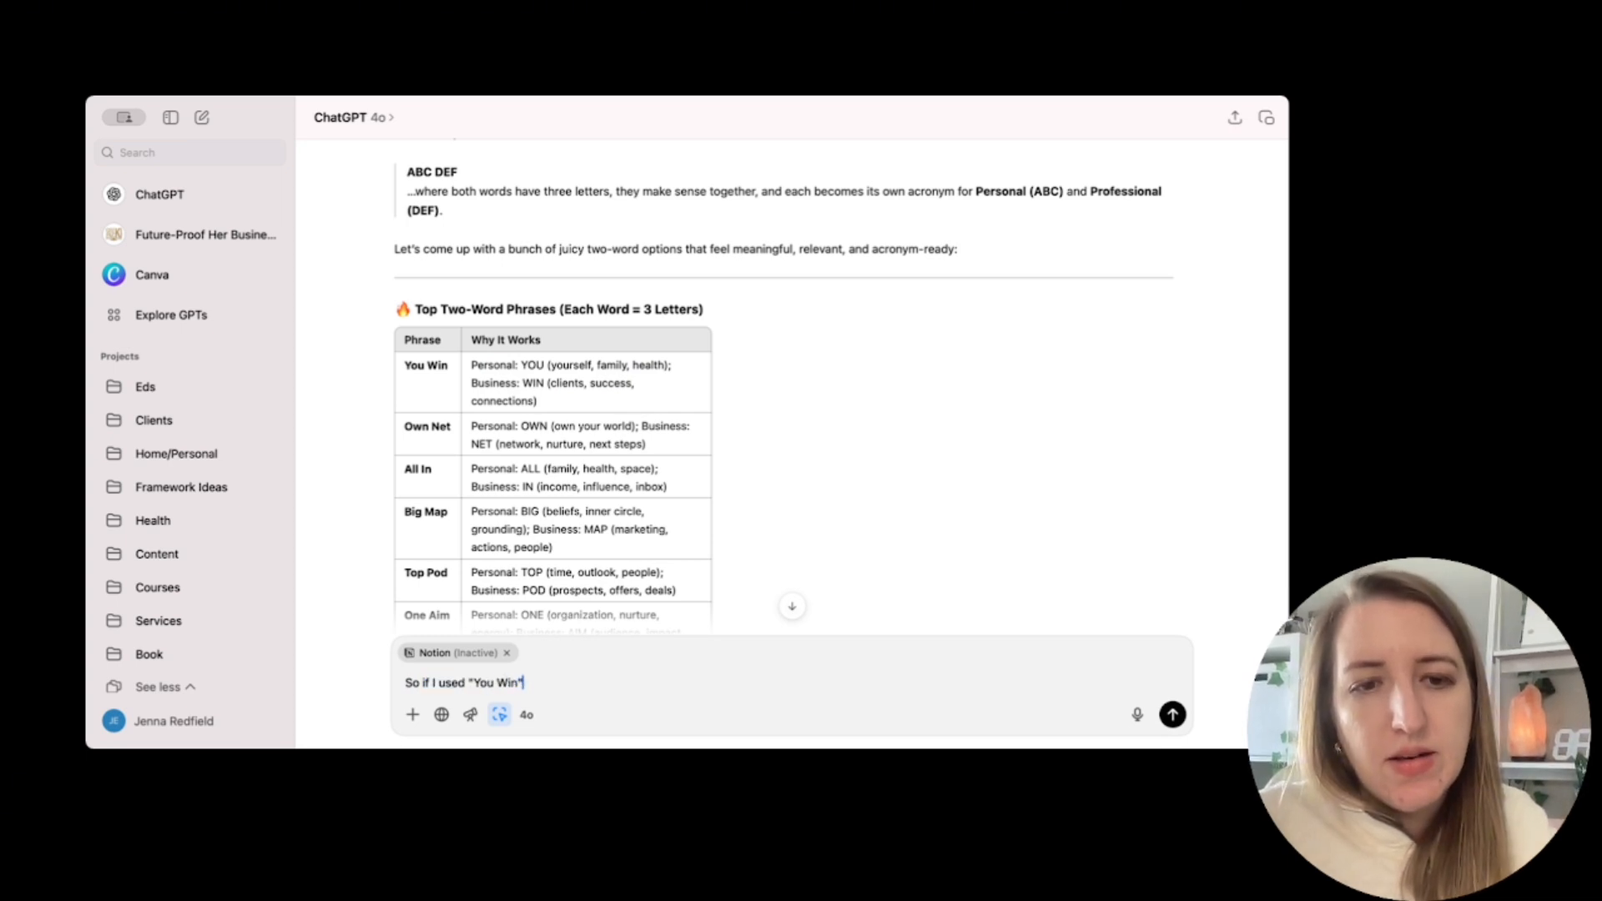
pyautogui.write(' what would each')
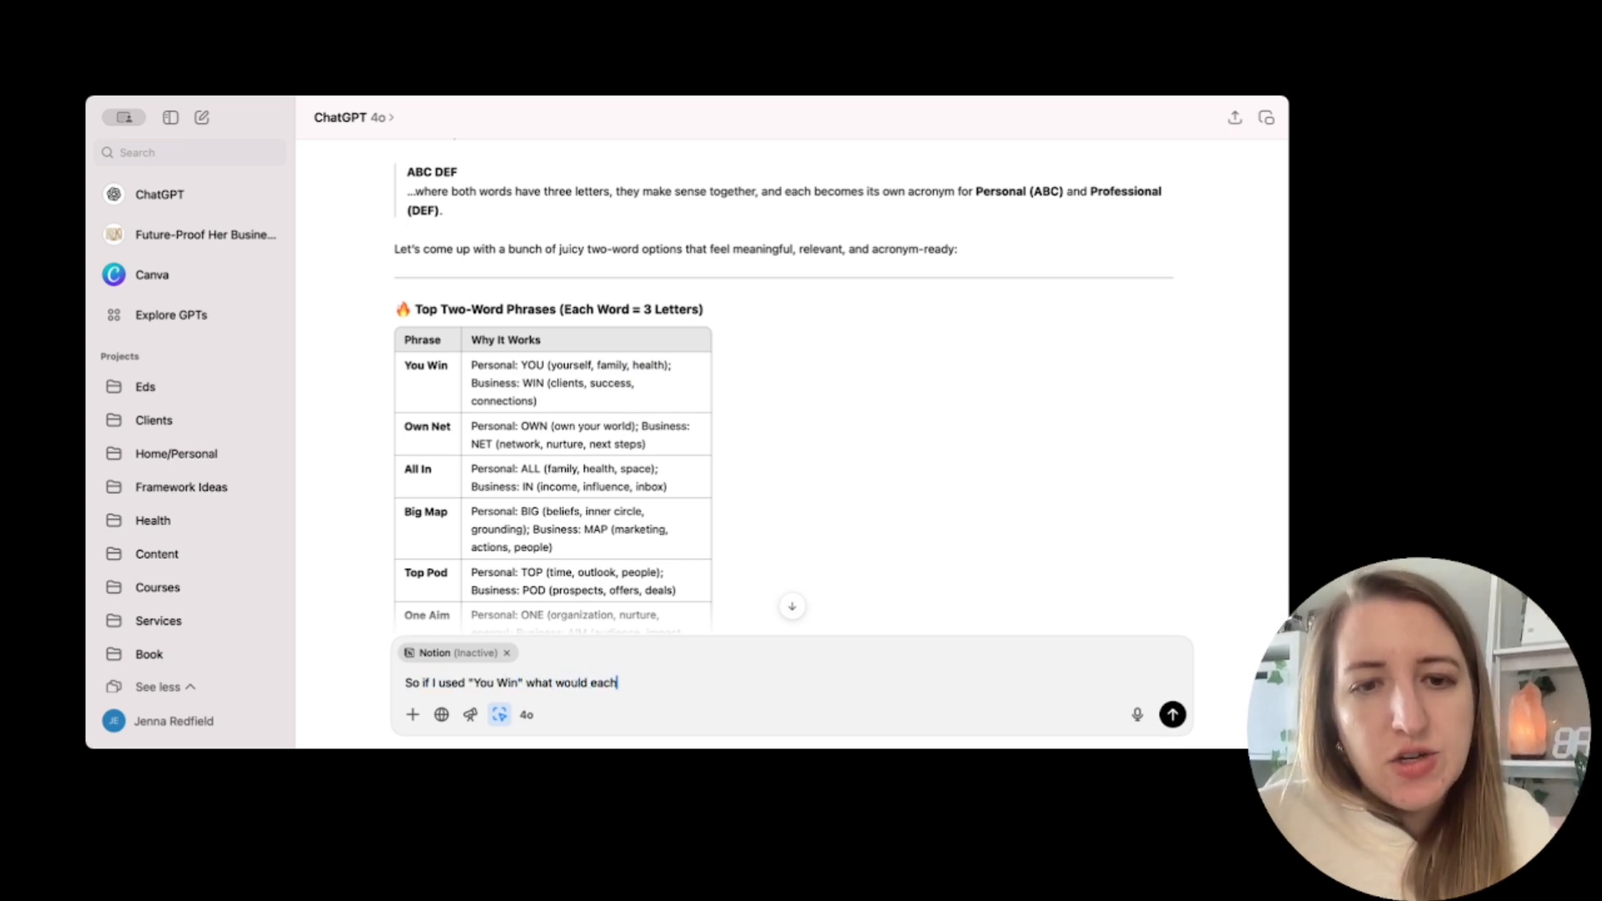
pyautogui.write(' letter represent?')
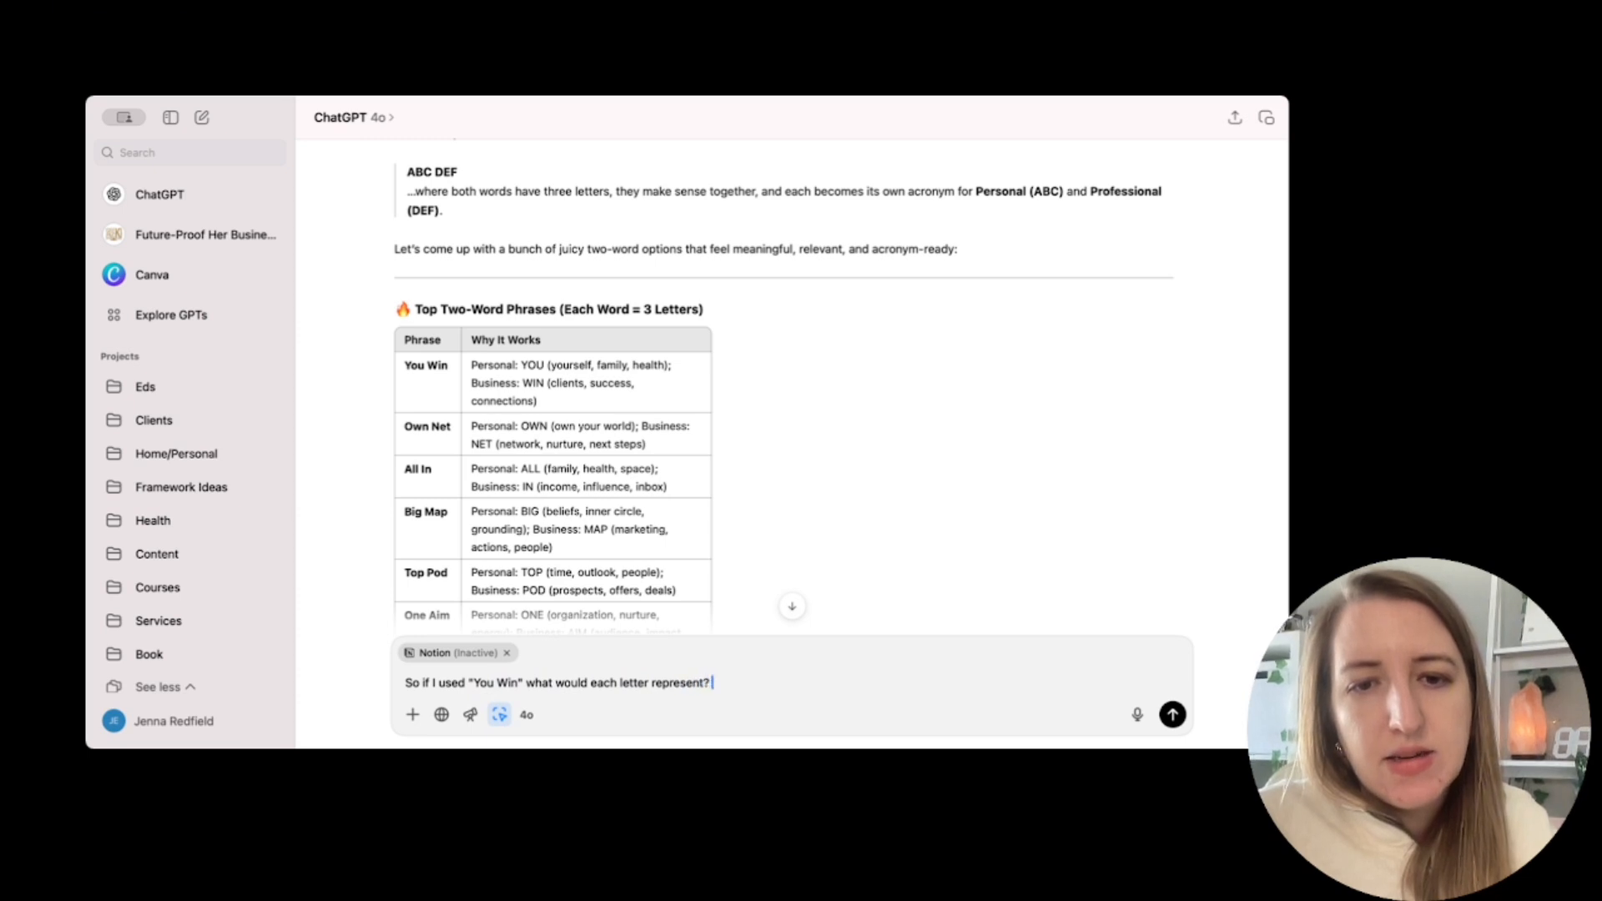
pyautogui.press('Return')
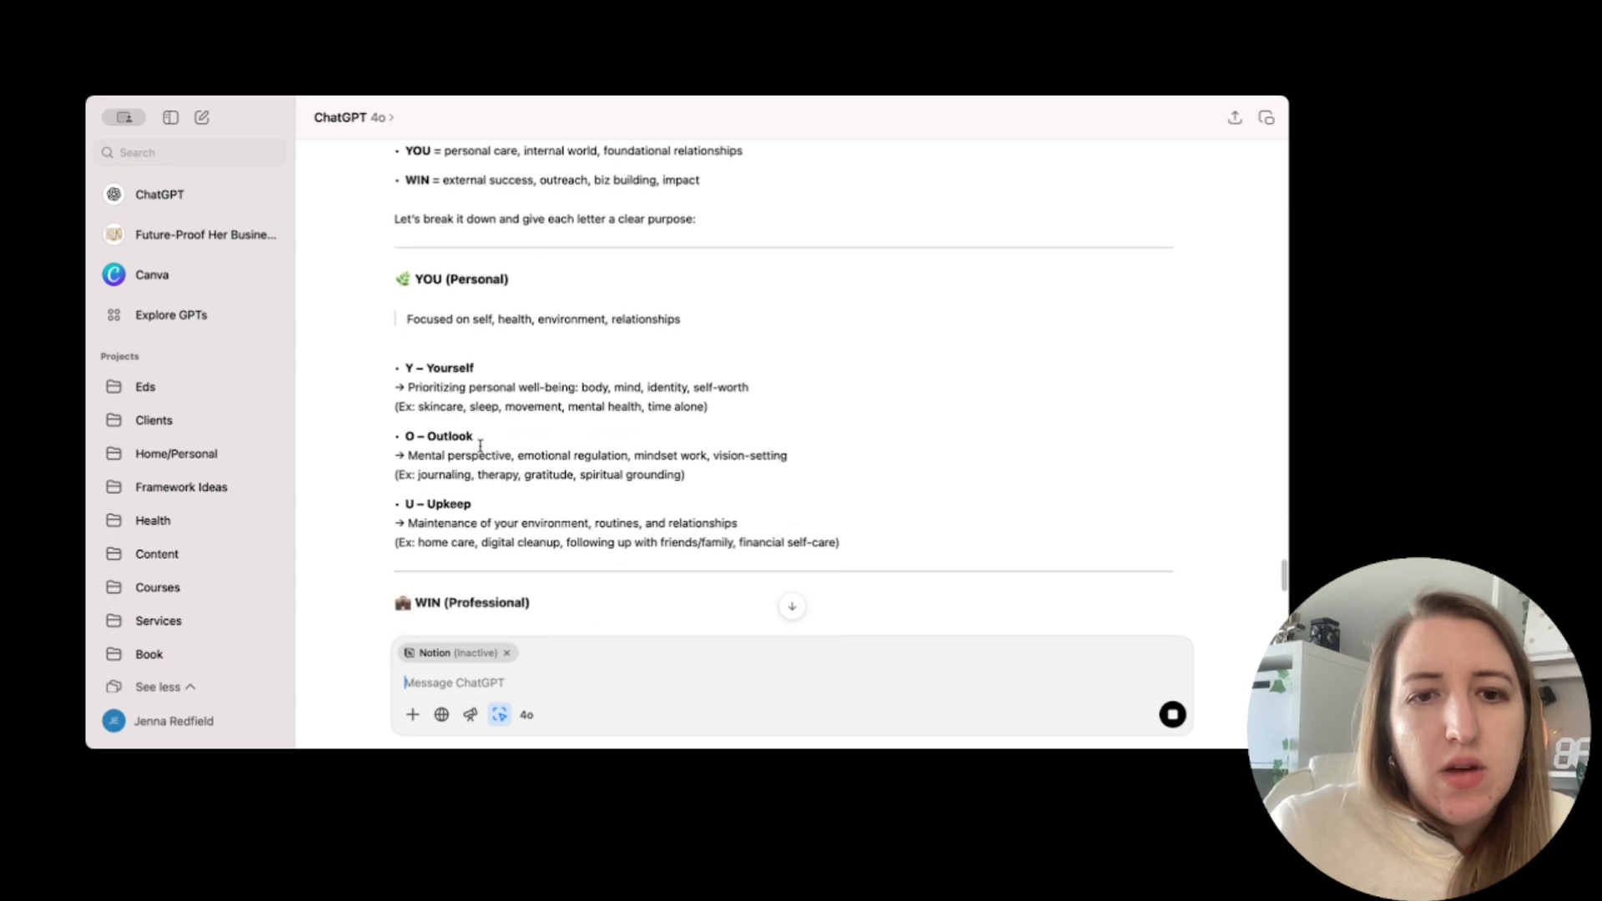
# Reopen the "You Win" message for editing, add "I'm thinking for each of these", and insert the earlier Personal (INNER) and Professional (CIRCLE) category lists.
pyautogui.scroll(6, 1119, 434)
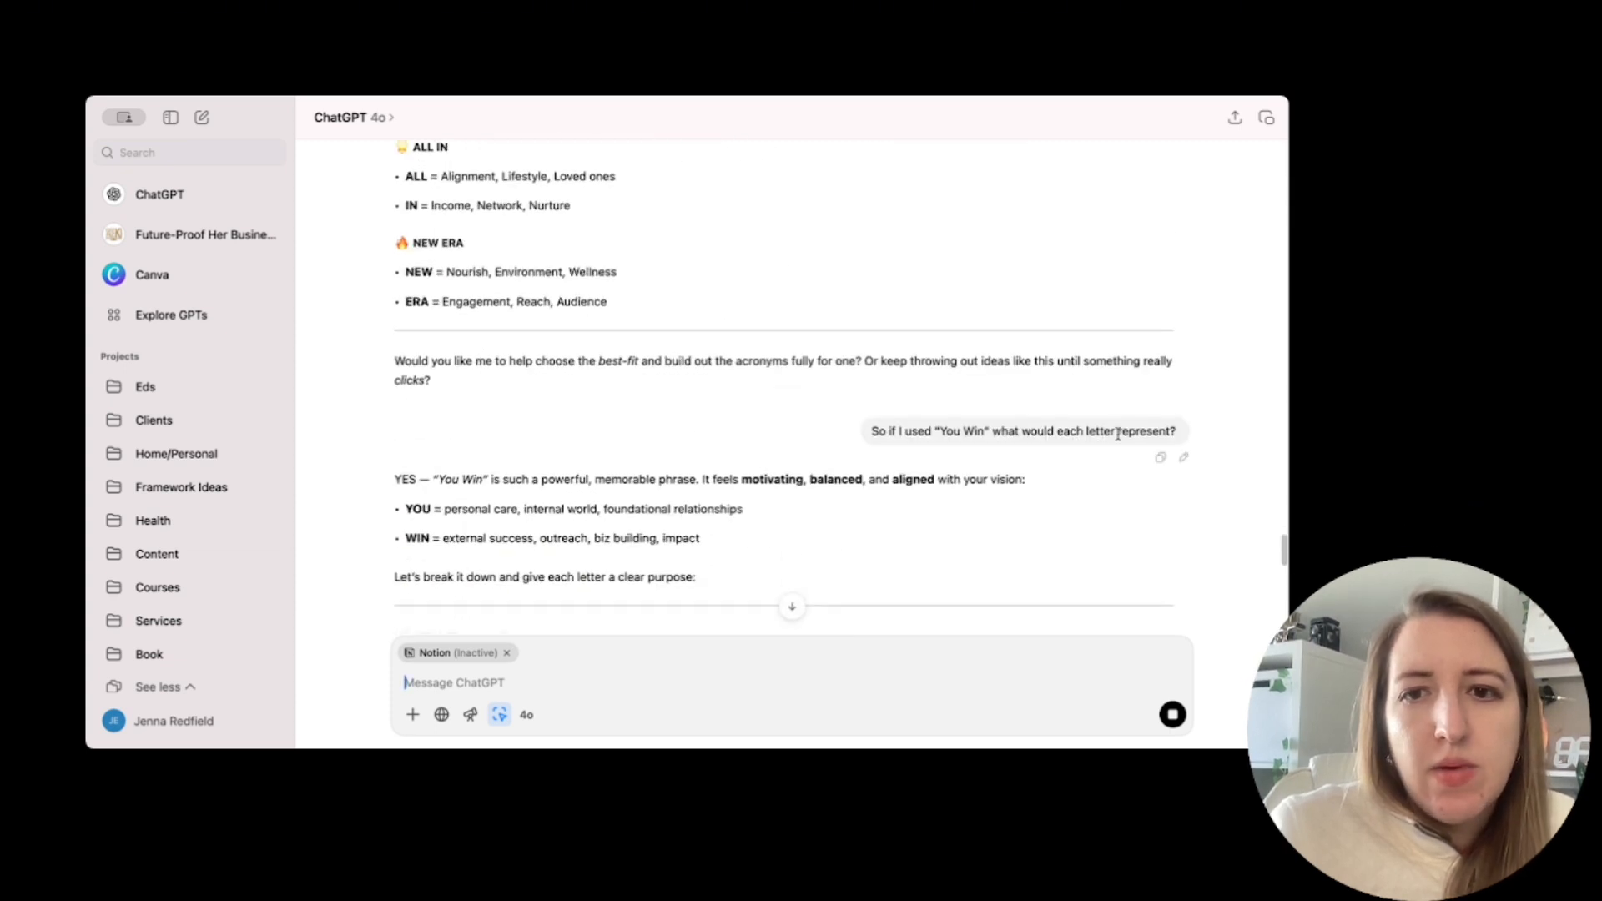
pyautogui.click(1185, 457)
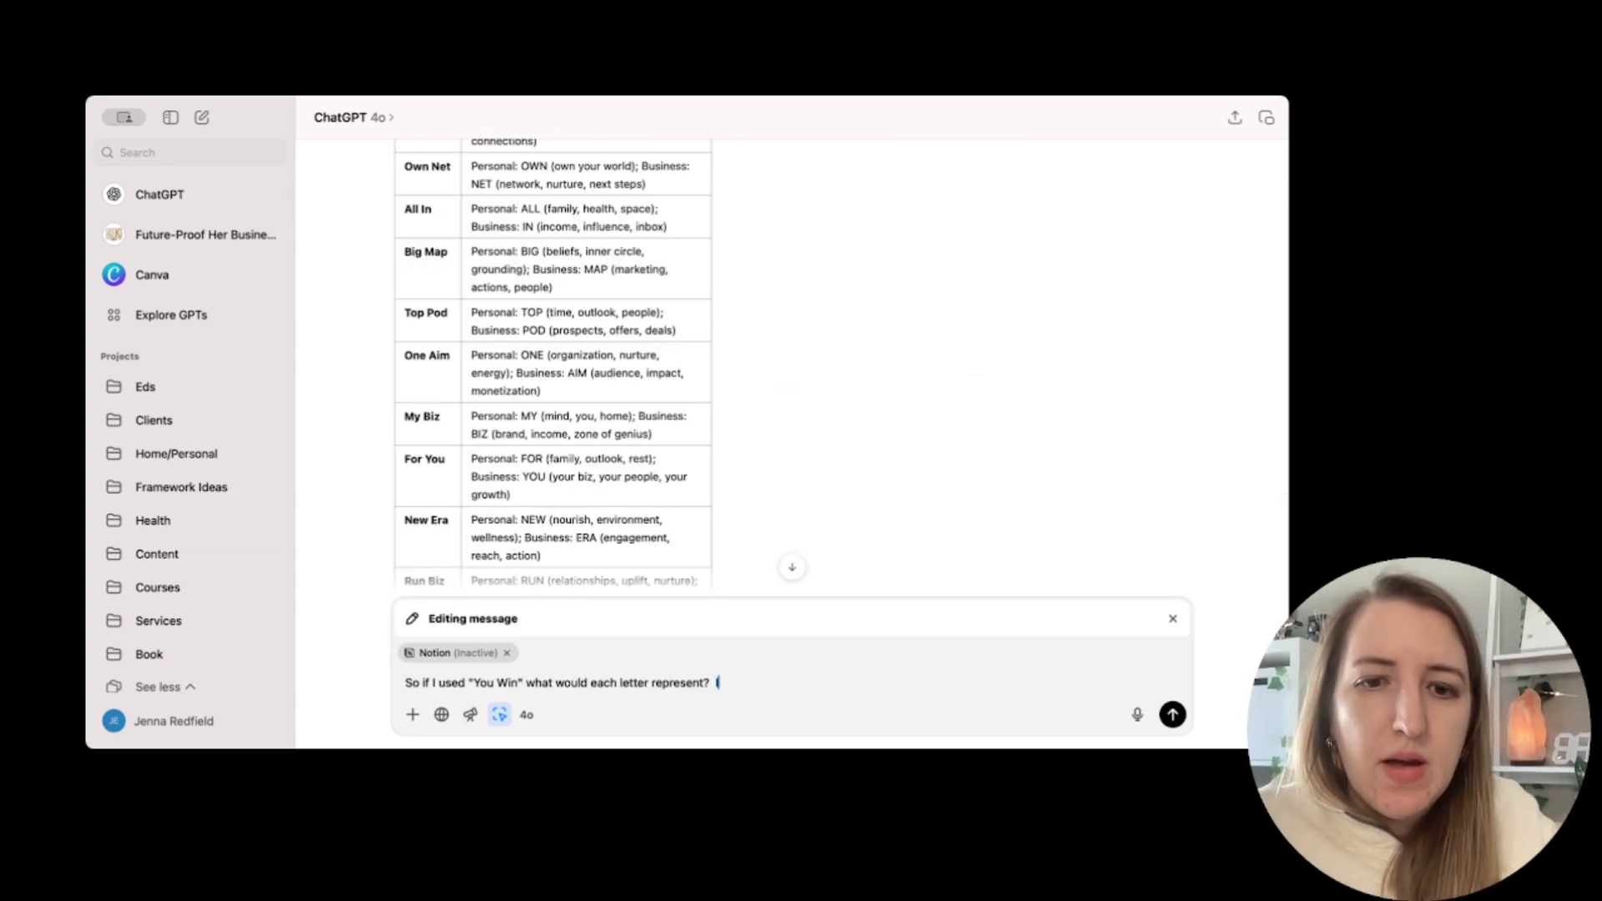
pyautogui.write("I'm thinking for each of these")
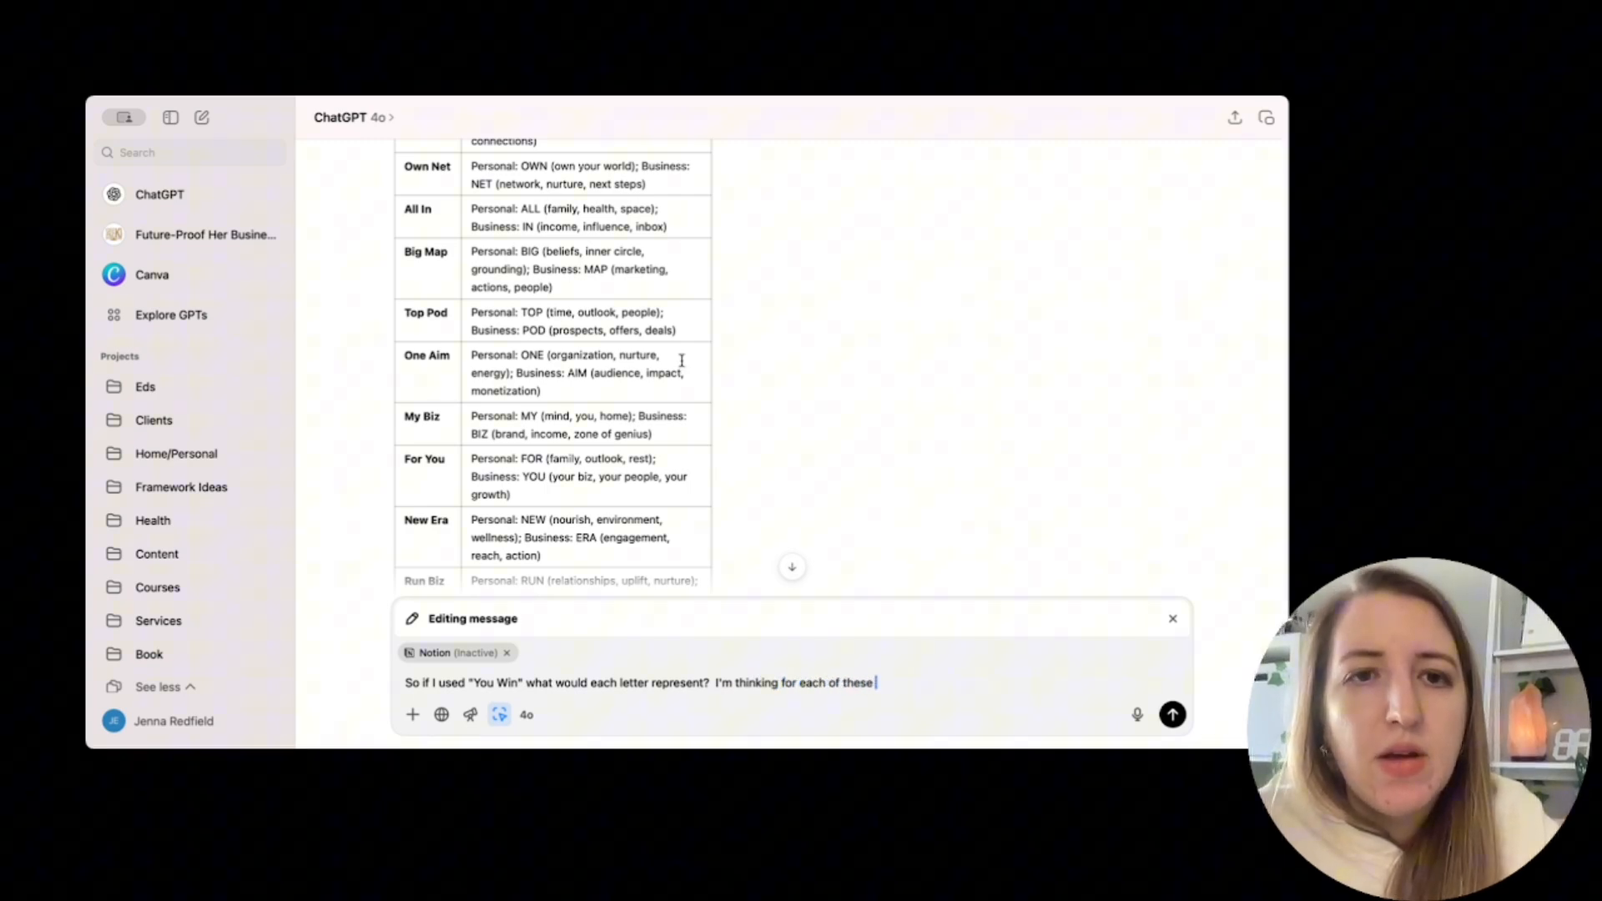
pyautogui.scroll(10, 682, 360)
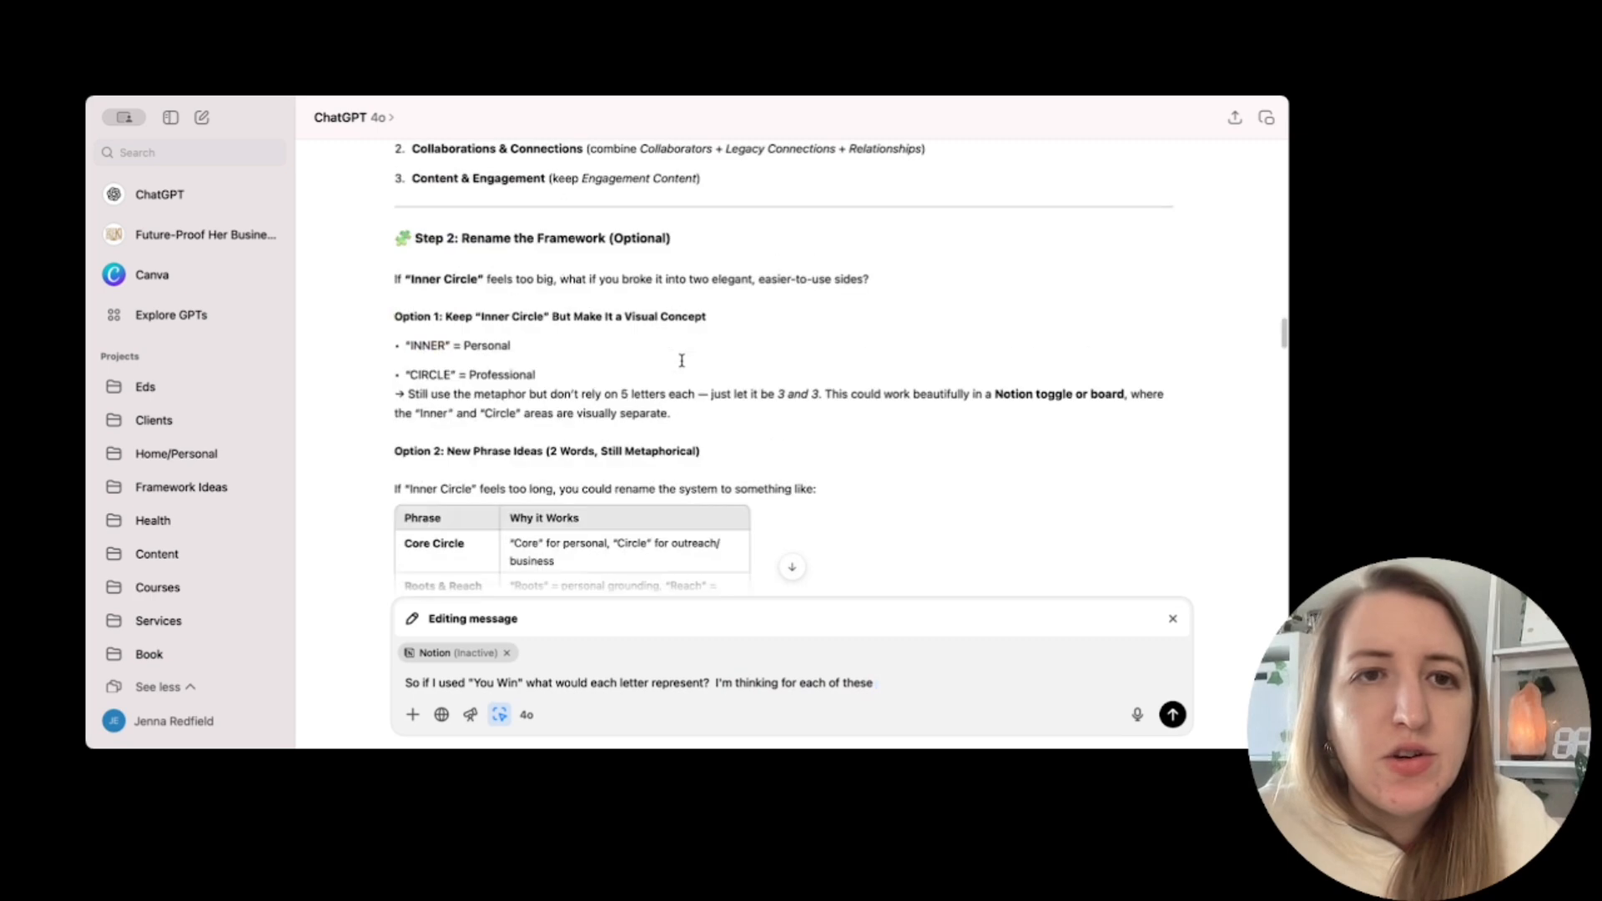
pyautogui.scroll(-1, 431, 325)
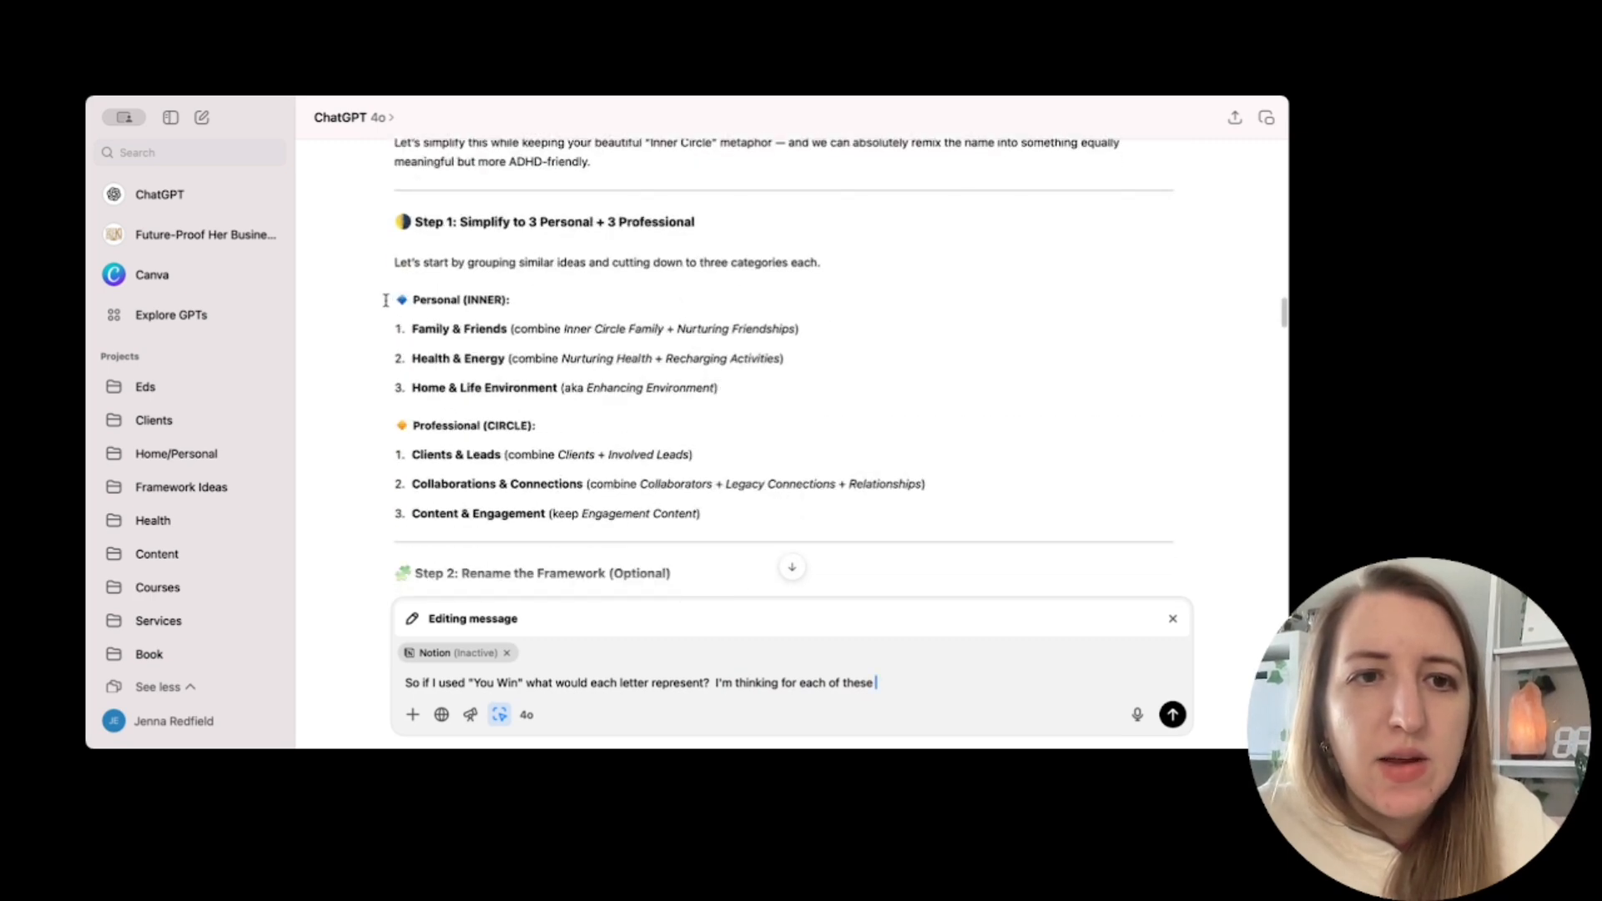
pyautogui.moveTo(385, 301); pyautogui.dragTo(723, 524)
pyautogui.click(934, 694)
pyautogui.write('Personal (INNER): 1. Family & Friends (combine Inner Circle Family + Nurturing Friendships) 2. Health & Energy (combine Nurturing Health + Recharging Activities) 3. Home & Life Environment (aka Enhancing Environment)  Professional (CIRCLE): 1. Clients & Leads (combine Clients + Involved Leads) 2. Collaborations & Connections (combine Collaborators + Legacy Connections + Relationships) 3. Content & Engagement (keep Engagement Content)')
# Finish the edited message with "Come up with the first letter of each." on a new line and resend it.
pyautogui.press('Return')
pyautogui.write('Come up w')
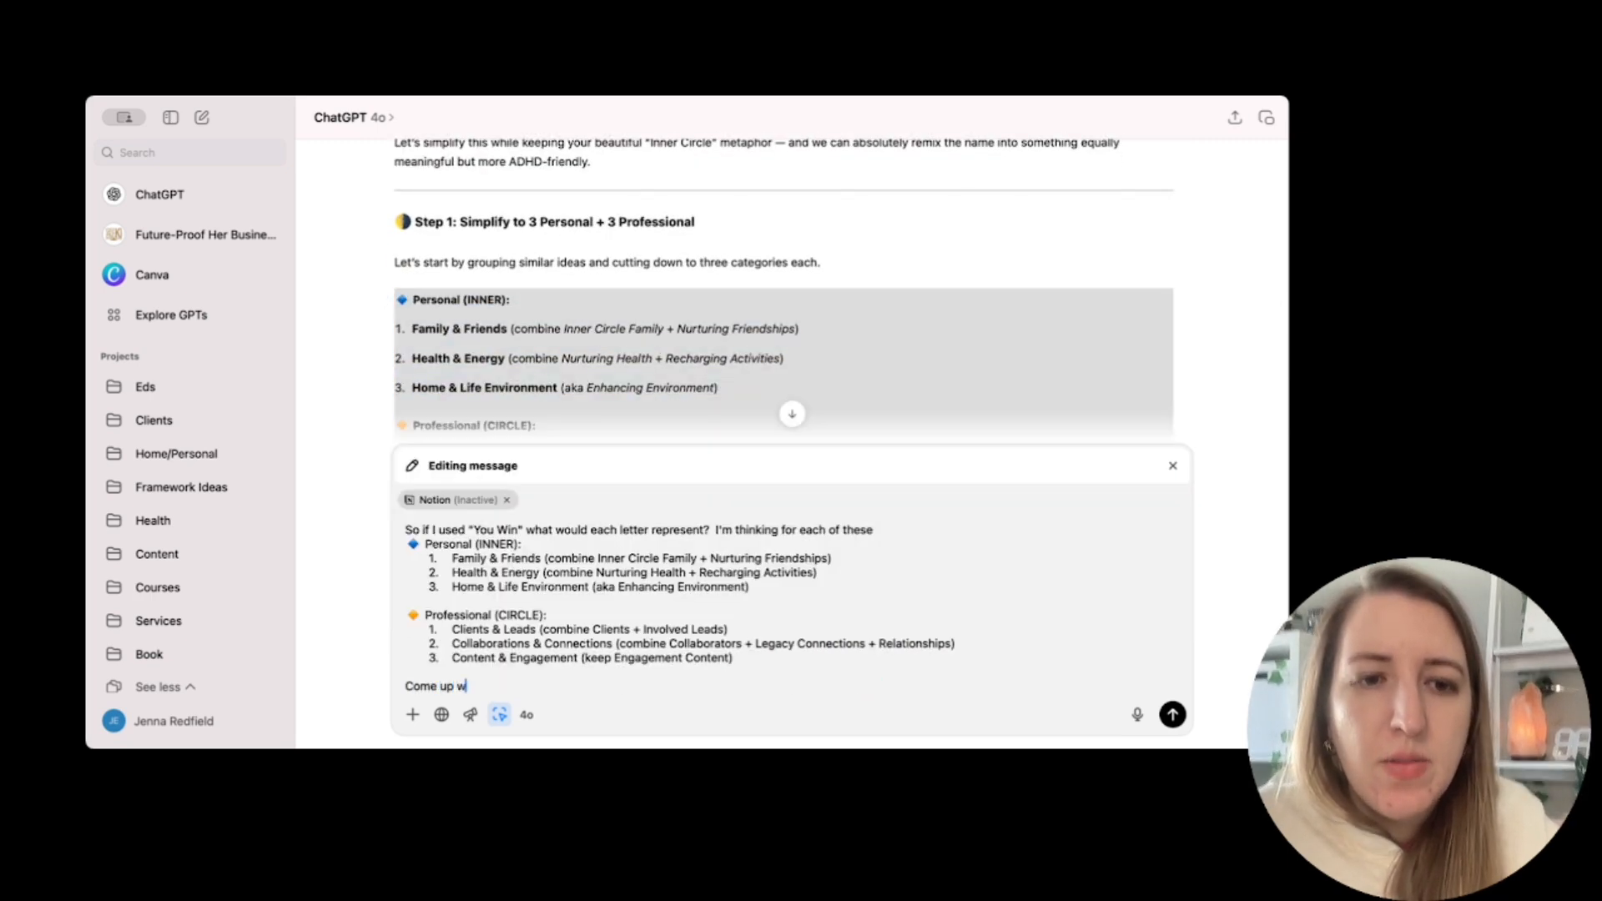
pyautogui.write('ith the first lse')
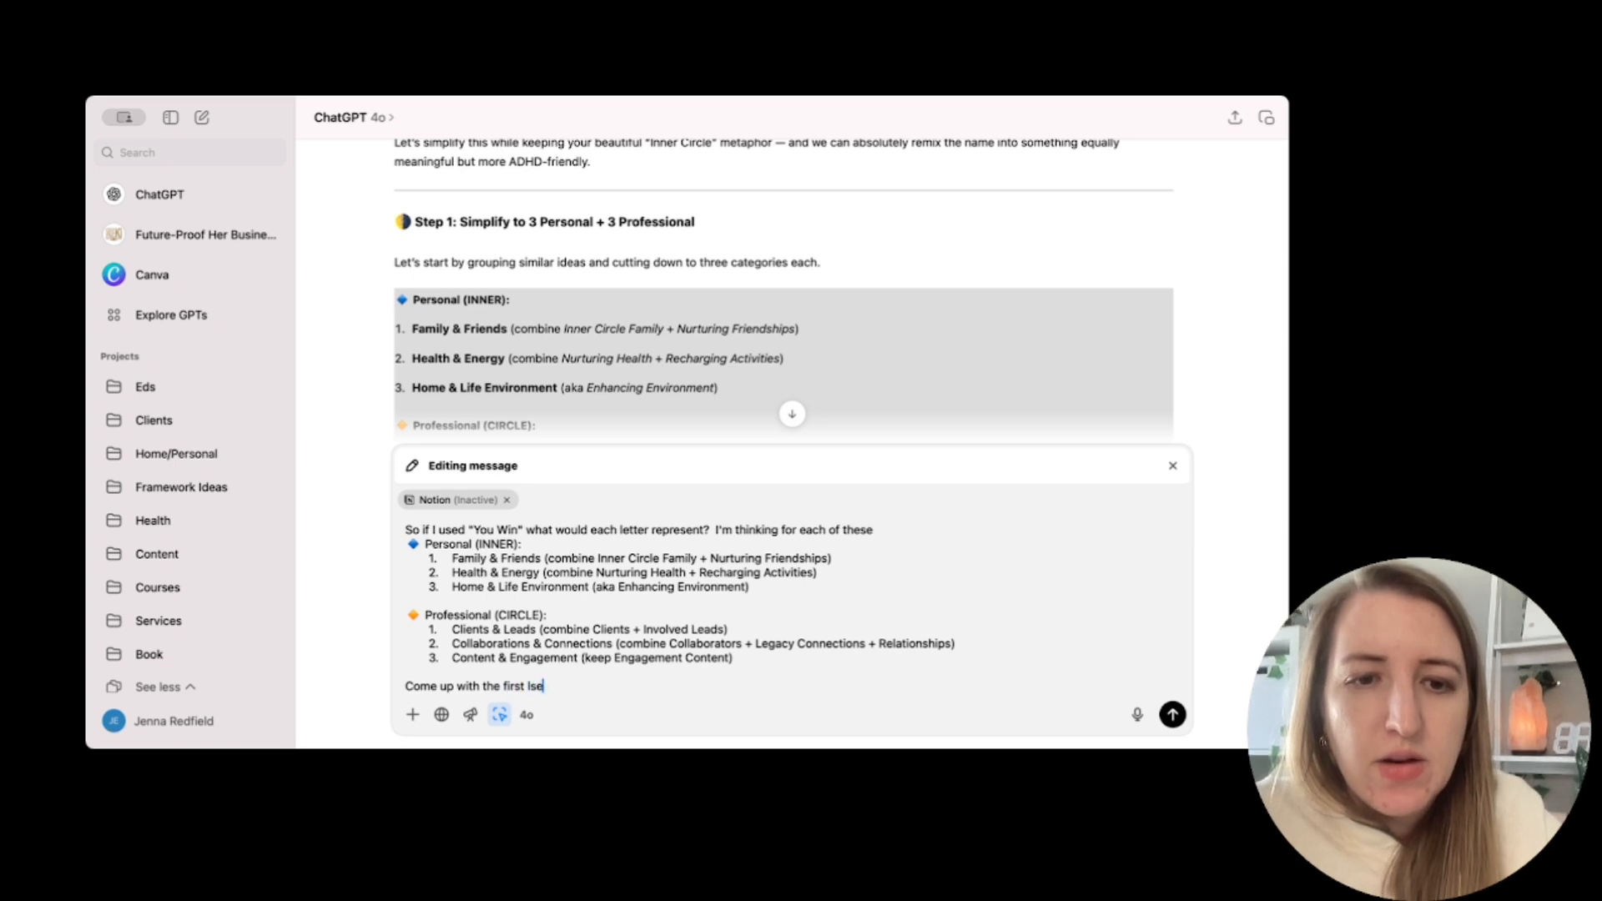
pyautogui.press('BackSpace')
pyautogui.press('BackSpace')
pyautogui.press('BackSpace')
pyautogui.write('letter of')
pyautogui.press('BackSpace')
pyautogui.press('BackSpace')
pyautogui.write('eeach')
pyautogui.press('BackSpace')
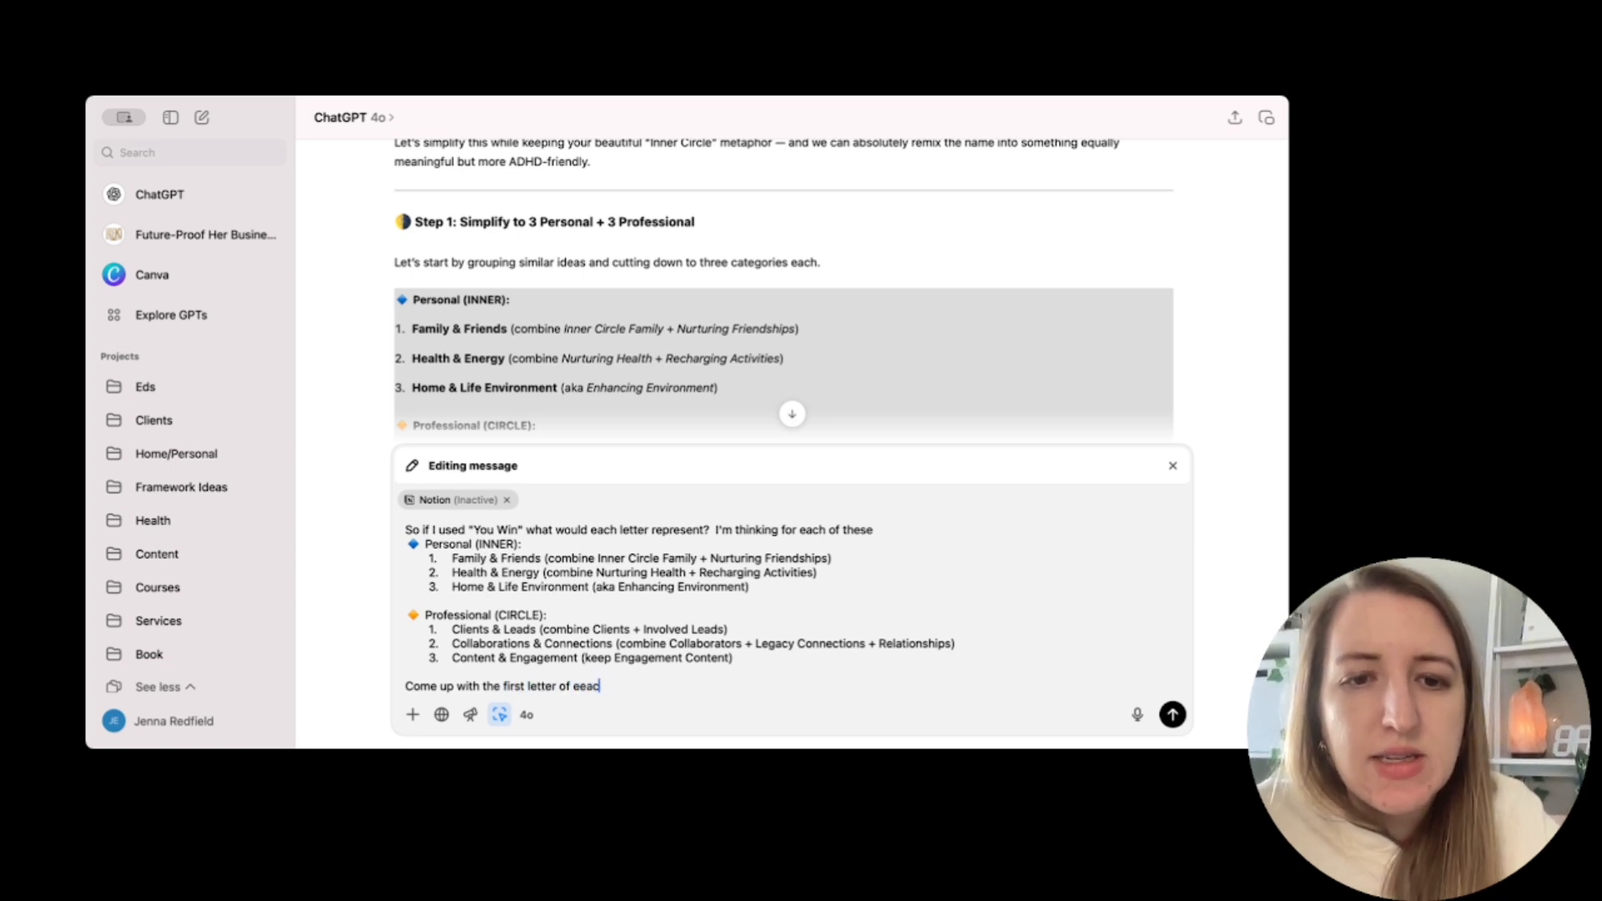
pyautogui.write('h.')
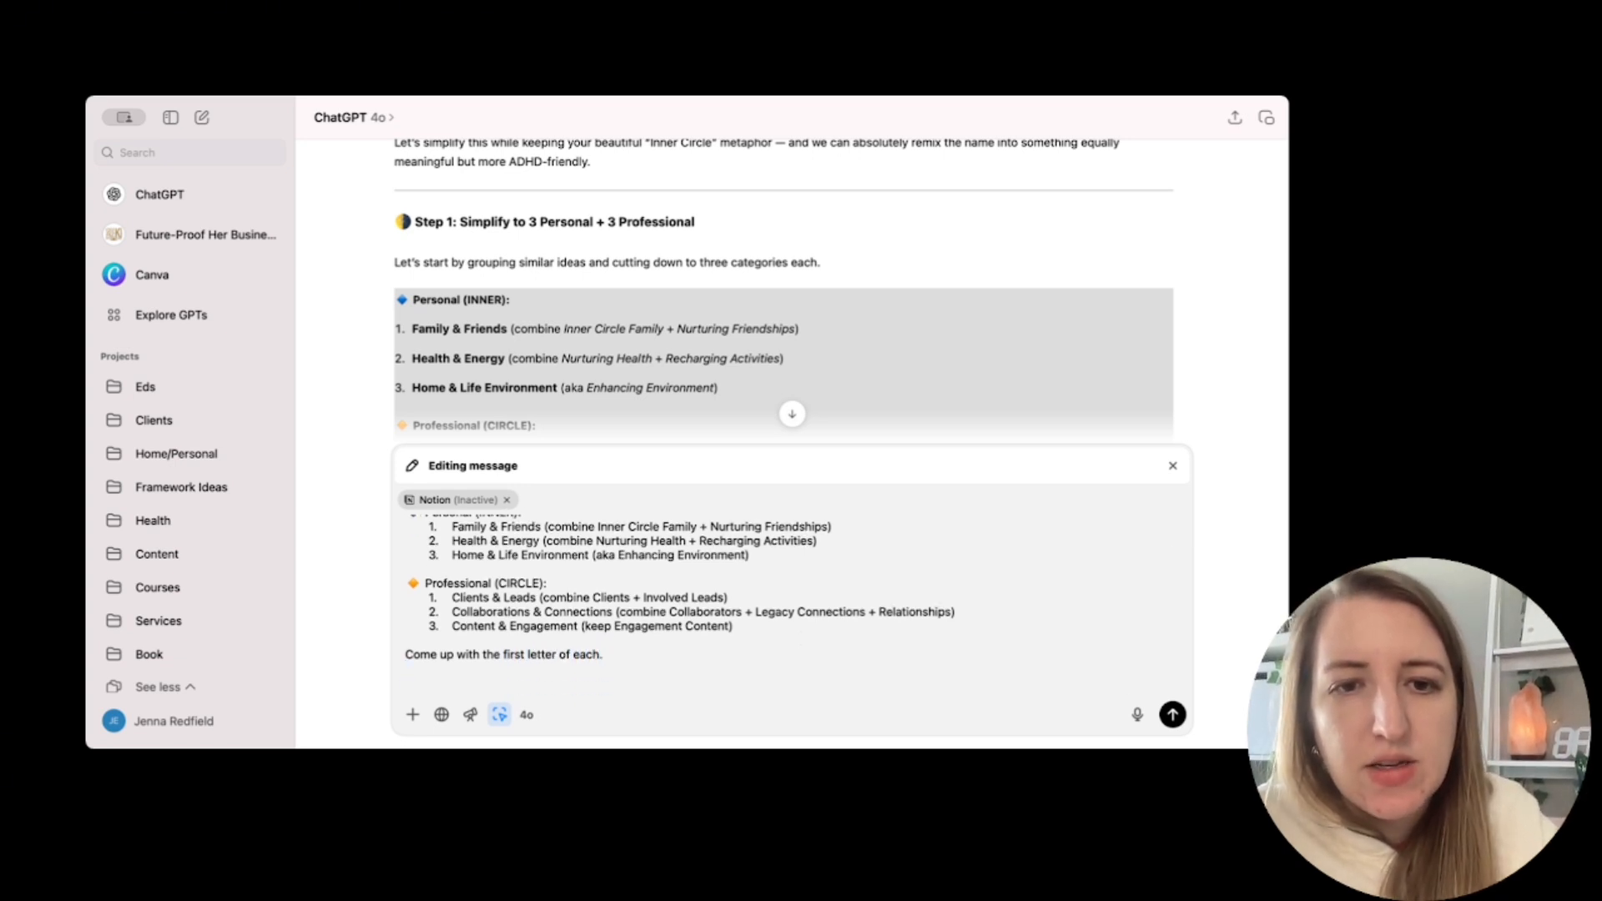
pyautogui.press('Return')
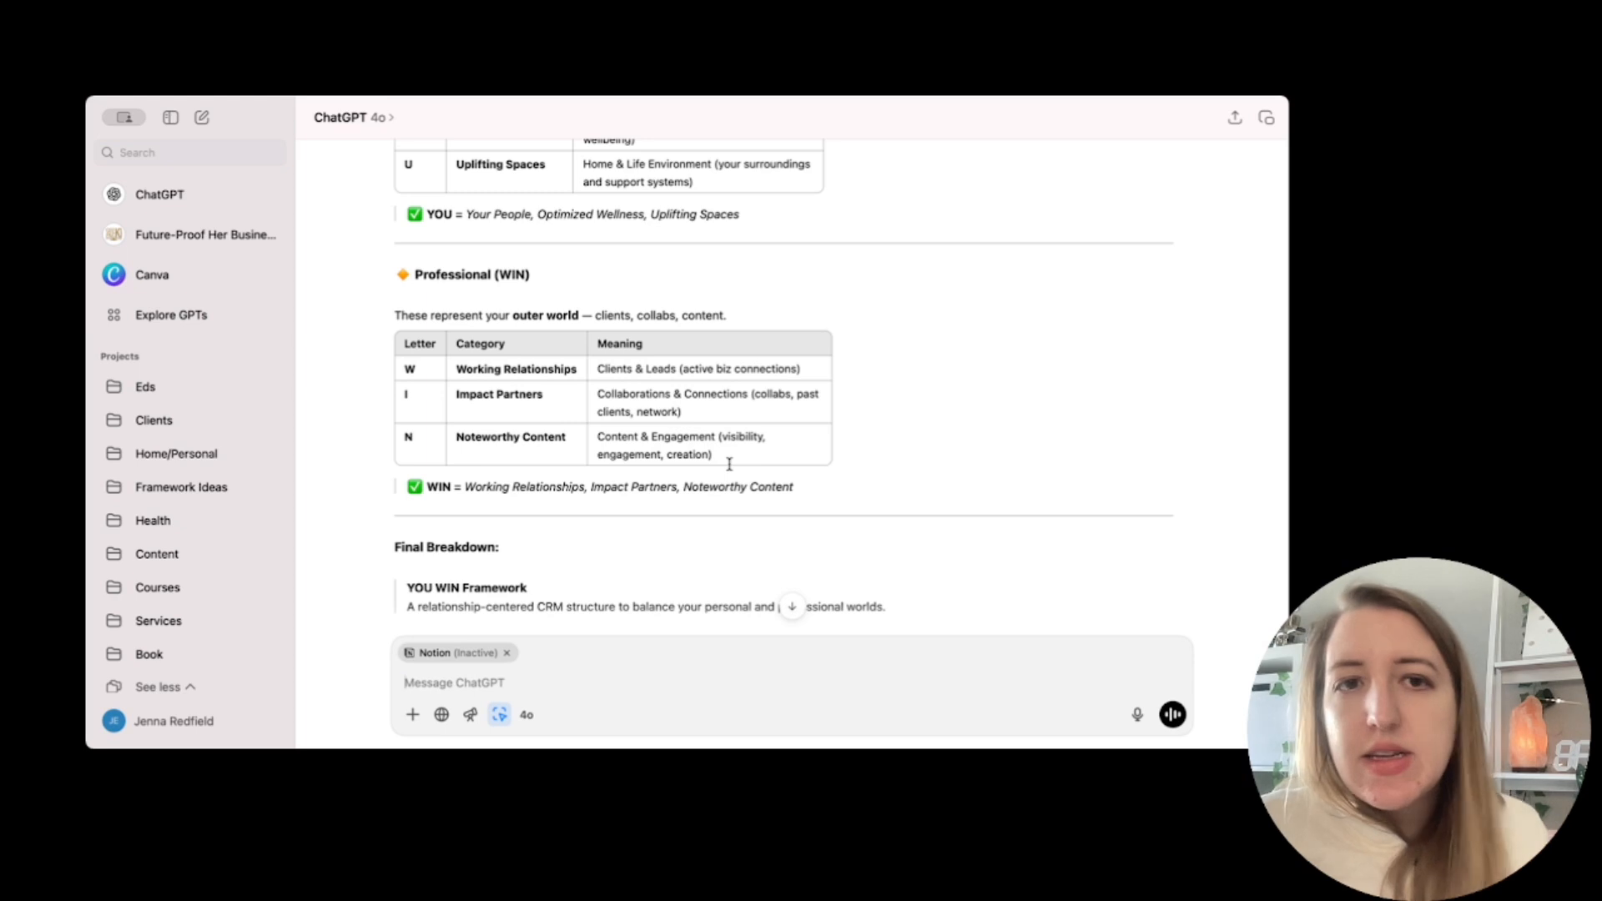
# Examine the letter meanings proposed for YOU and WIN, highlighting the Your People category in the Personal table.
pyautogui.scroll(-5, 730, 461)
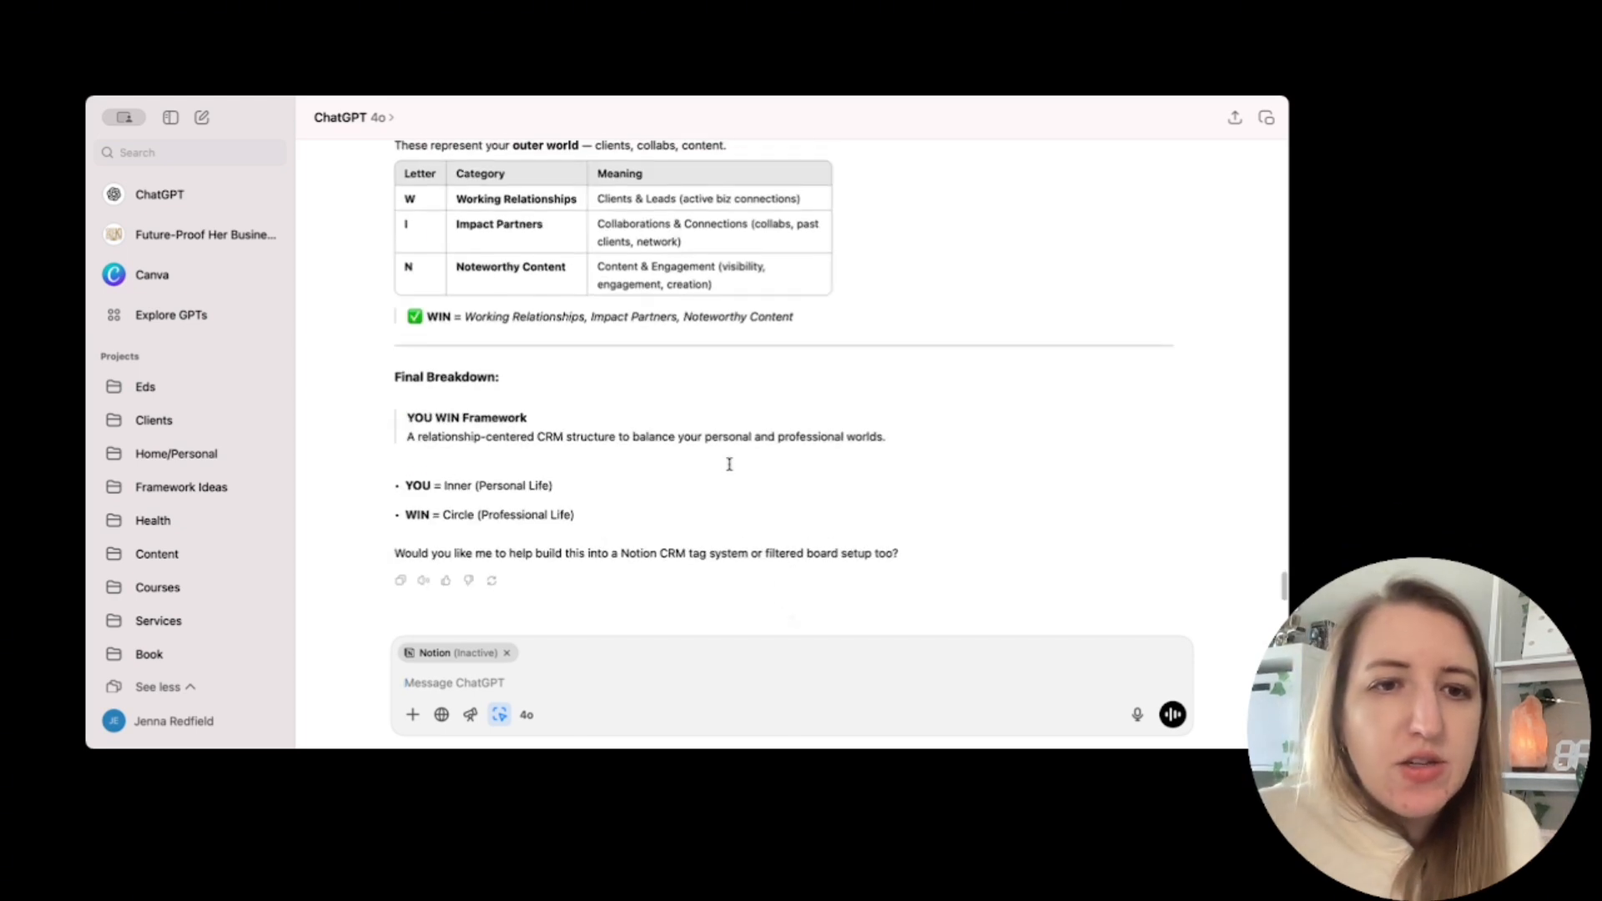
pyautogui.scroll(5, 731, 468)
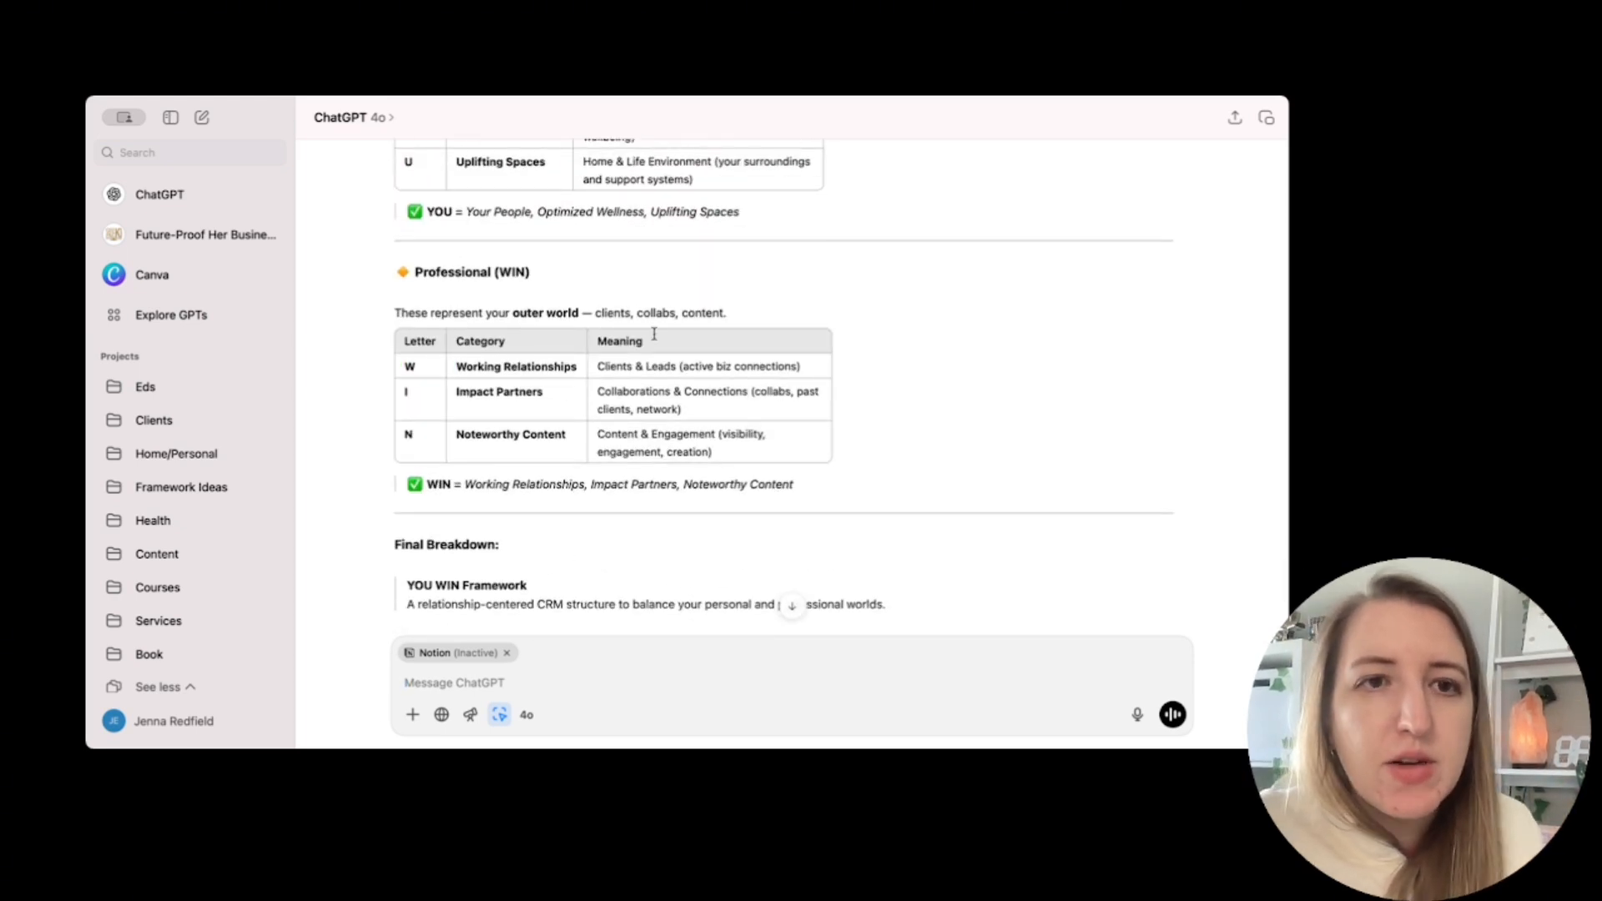
pyautogui.scroll(3, 654, 333)
pyautogui.moveTo(457, 292); pyautogui.dragTo(531, 292)
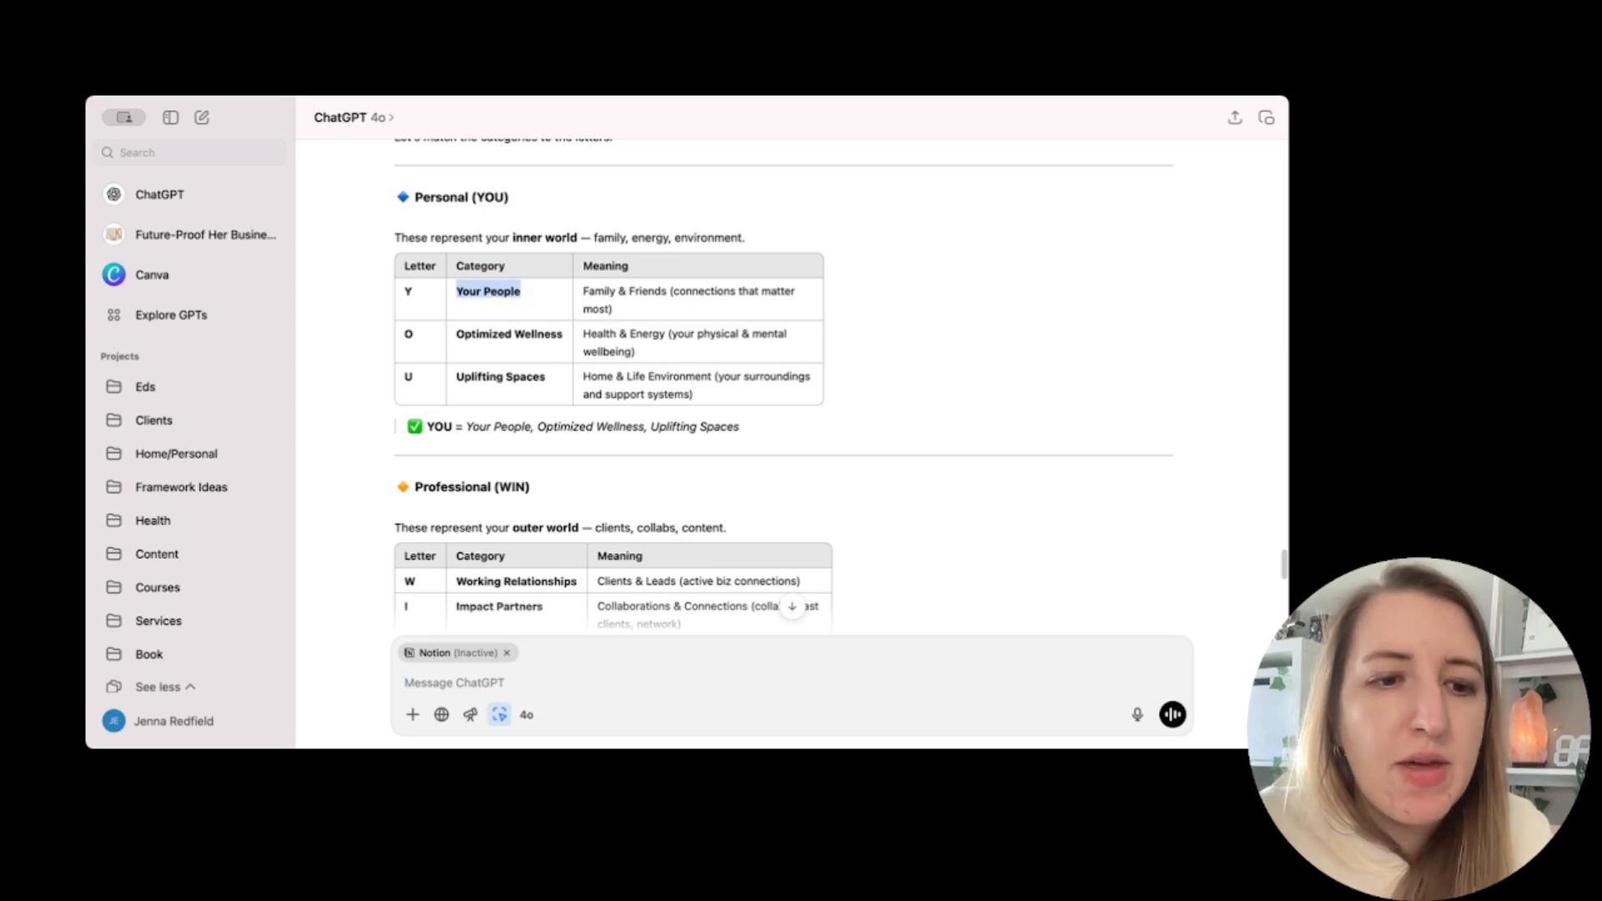
# In the Notion CRM contacts, clear out the R - Recharging Activities group and place the 2025 and 2024 lead lists under Working Relationships.
pyautogui.click(275, 348)
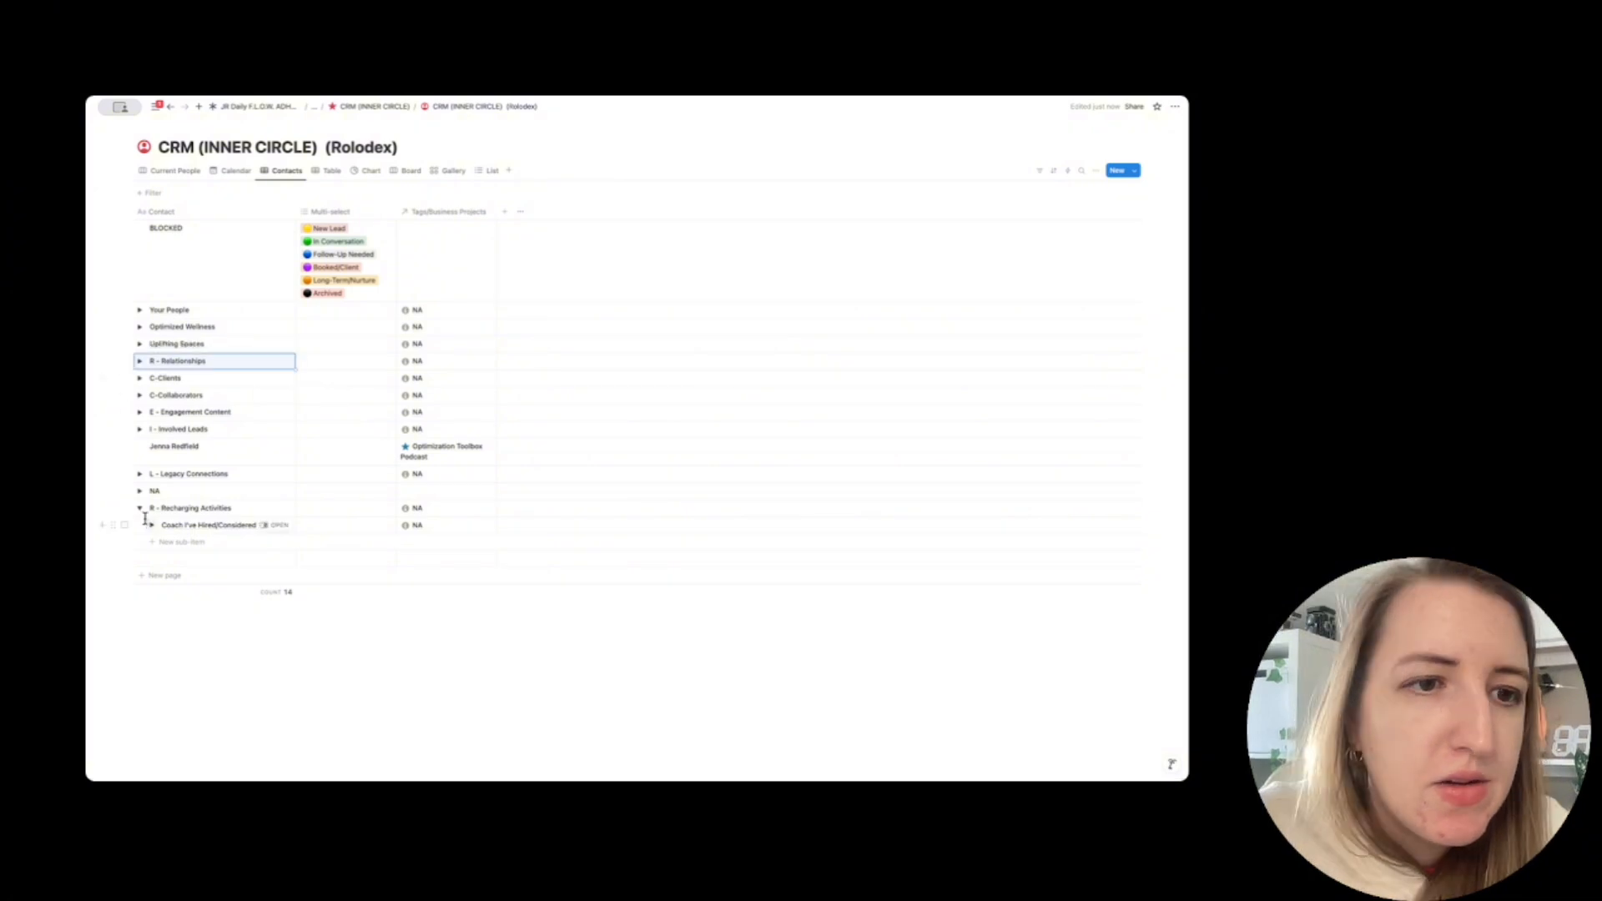
pyautogui.click(140, 360)
pyautogui.scroll(-5, 139, 413)
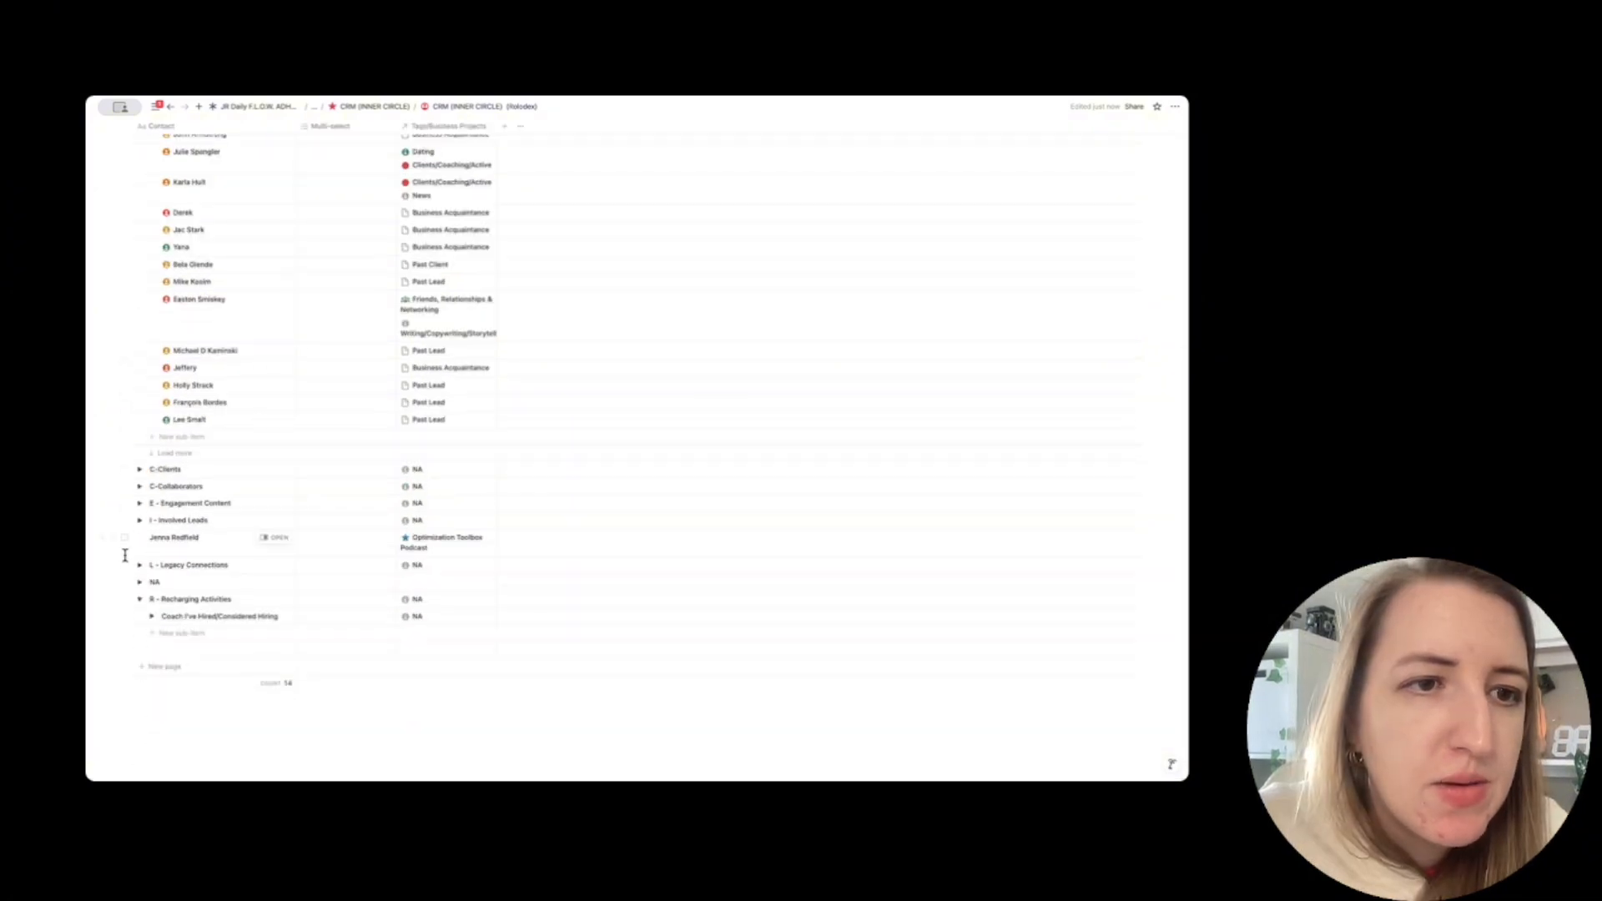
pyautogui.moveTo(124, 616); pyautogui.dragTo(200, 409)
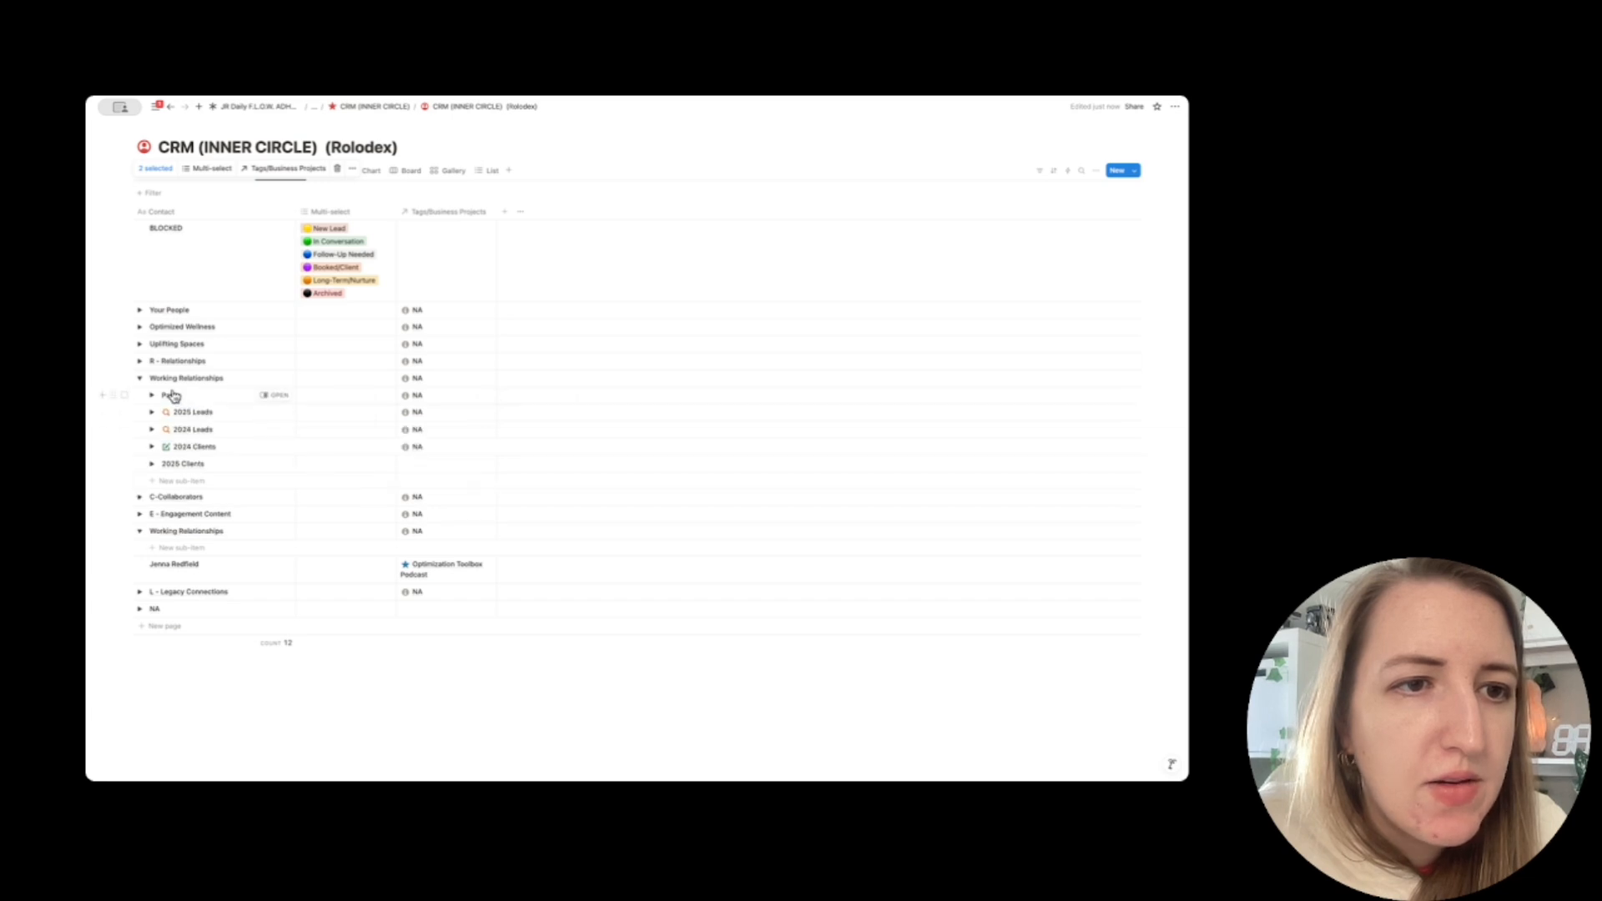
pyautogui.click(140, 378)
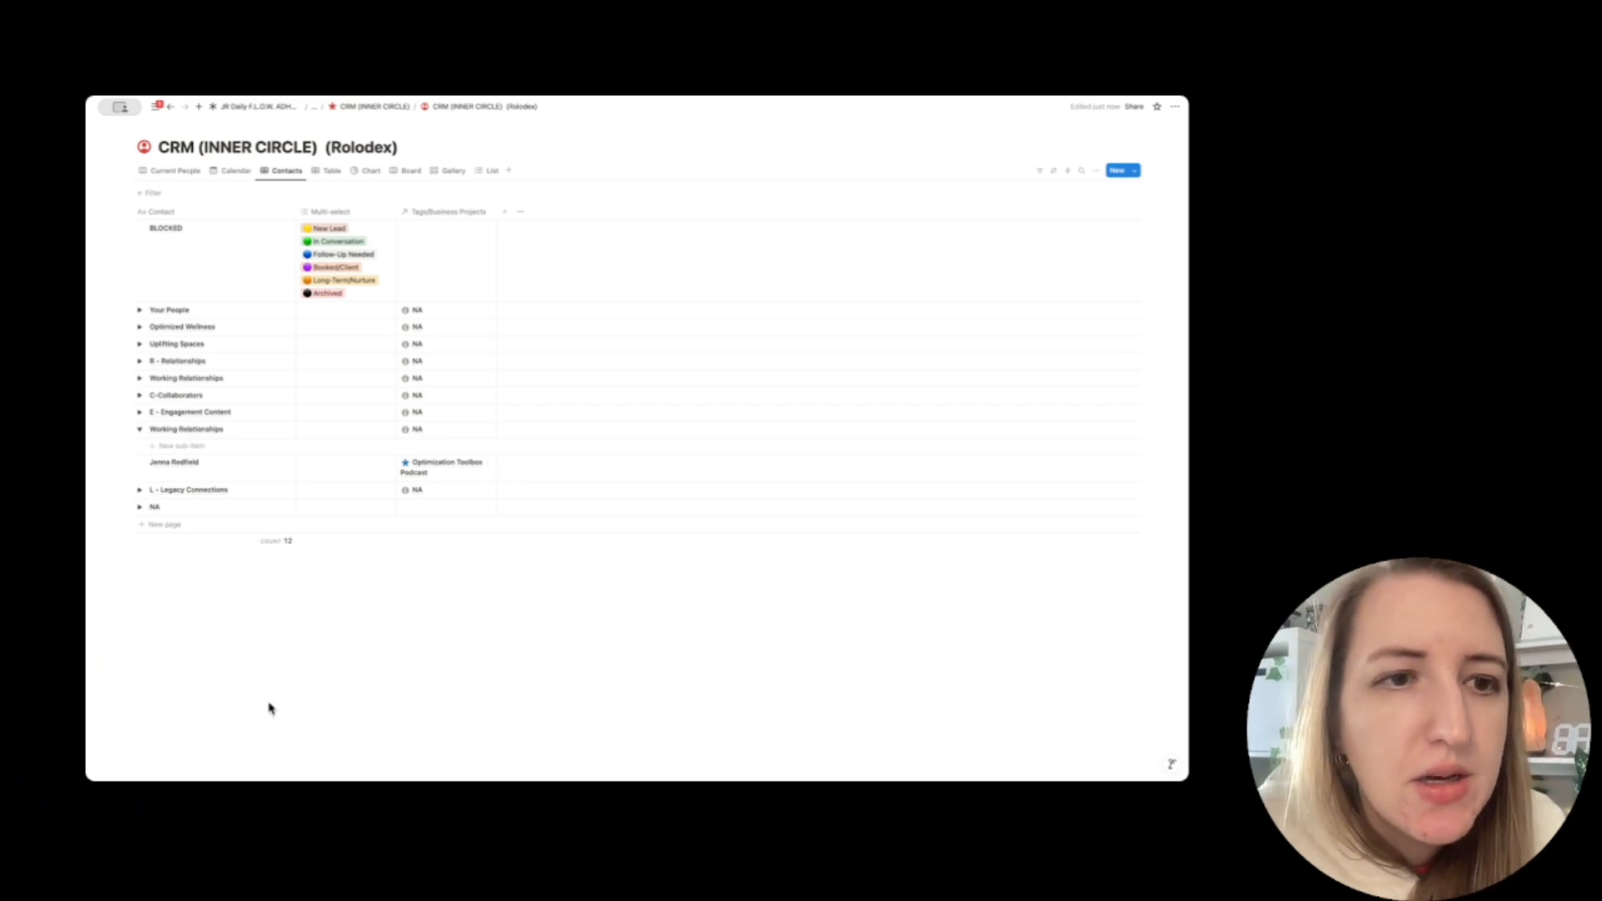
# Rename the C-Collaborators group as Impact Partners and delete the empty duplicate Working Relationships row.
pyautogui.moveTo(89, 387)
pyautogui.click(295, 374)
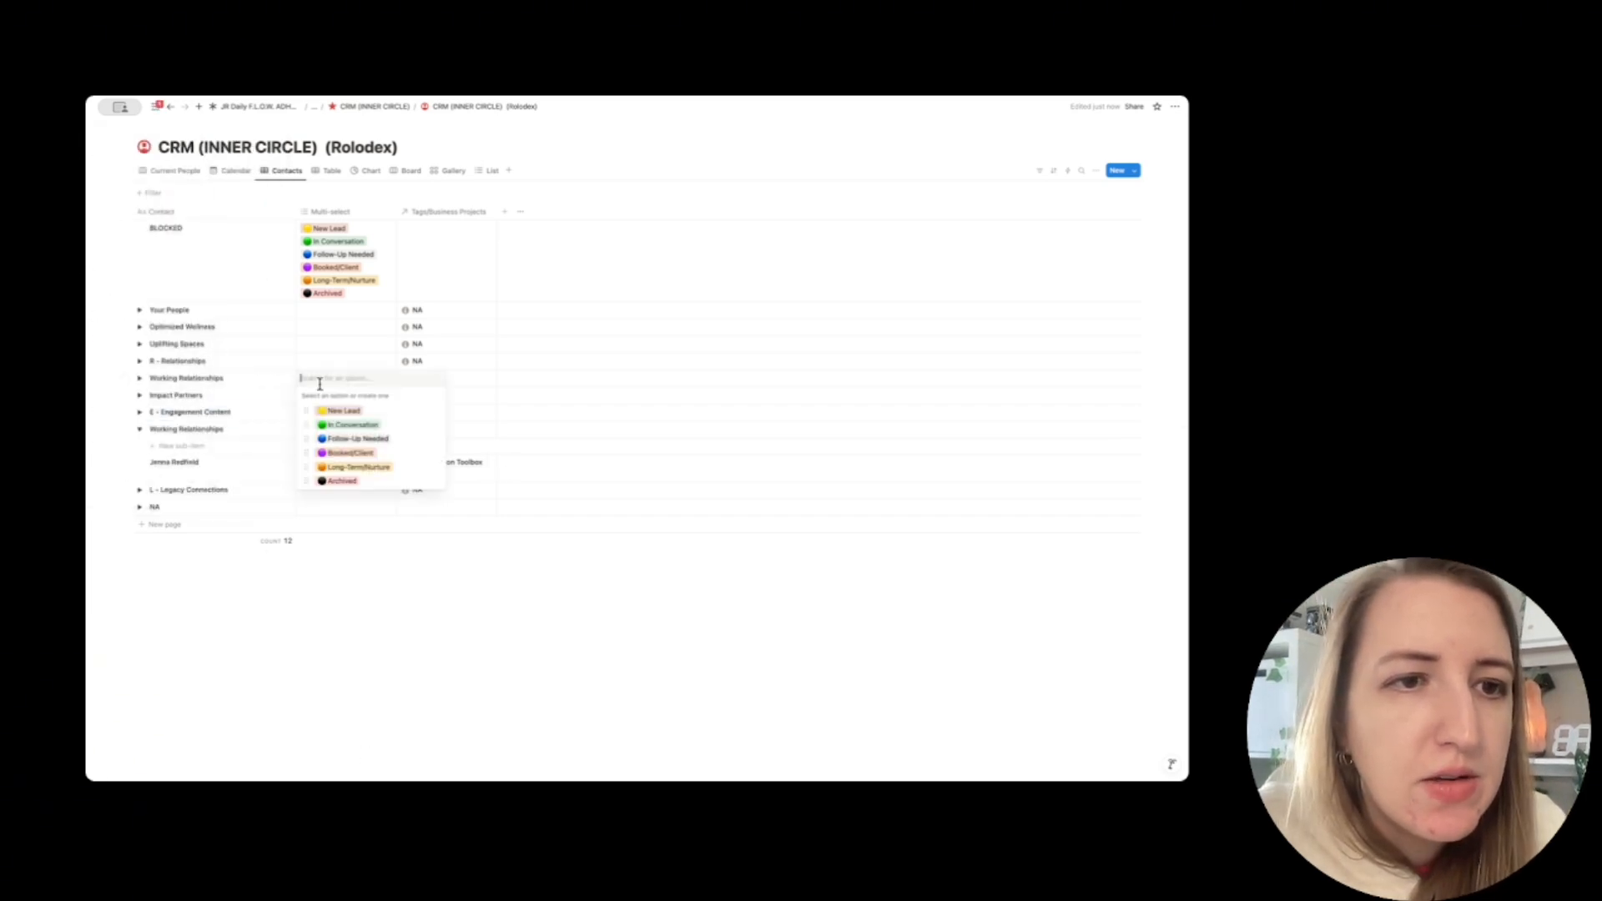
pyautogui.press('Escape')
pyautogui.press('Escape')
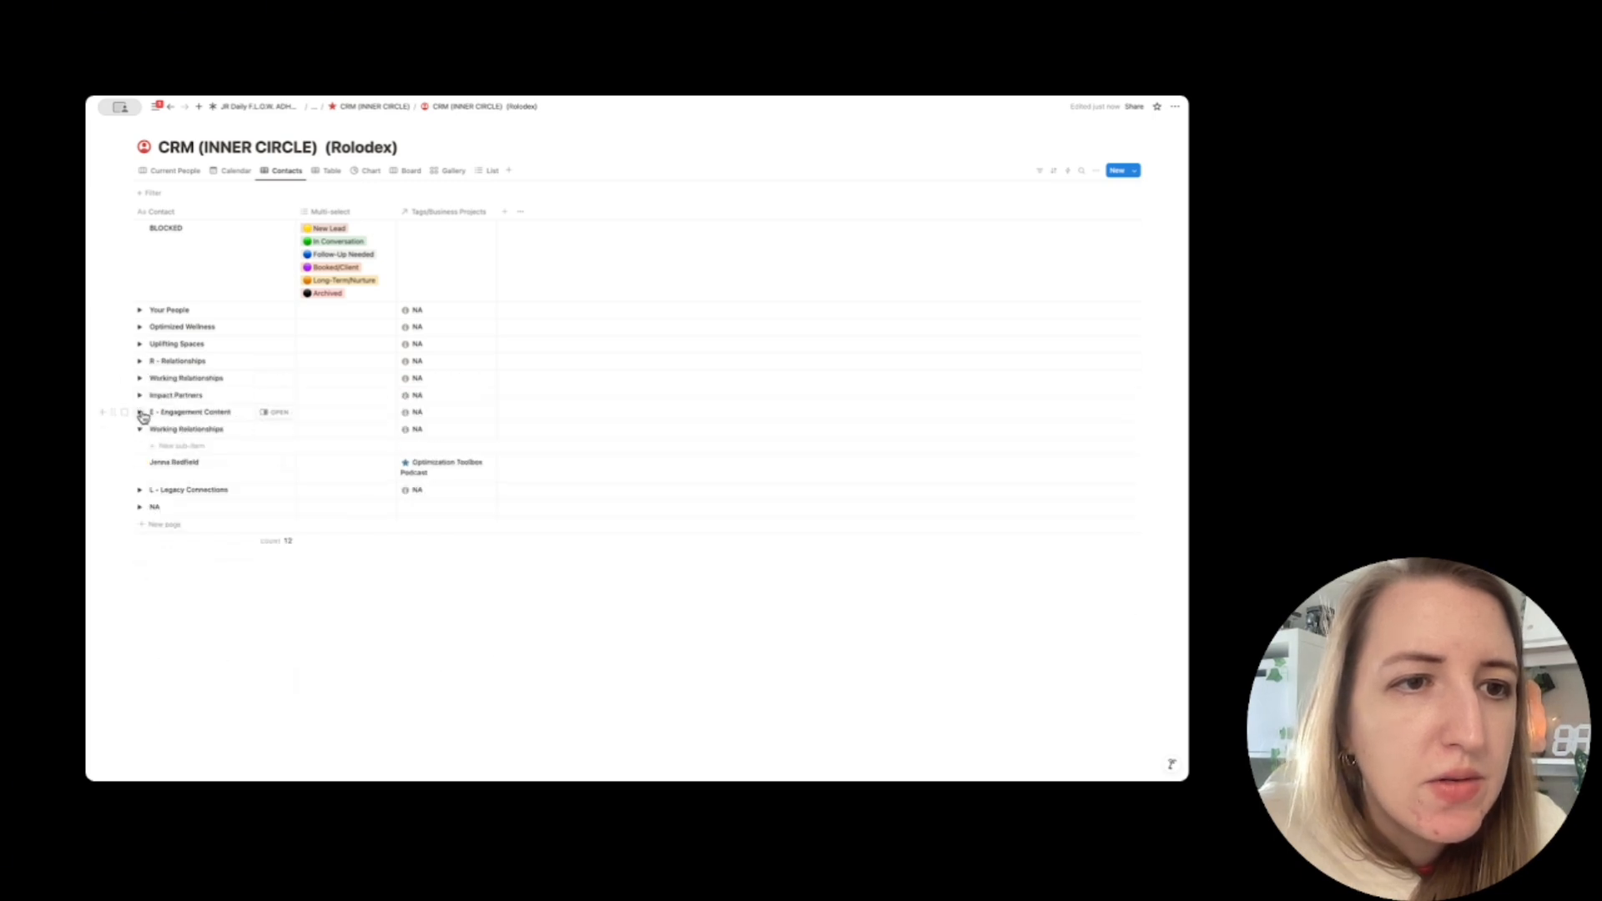
pyautogui.click(124, 429)
pyautogui.press('BackSpace')
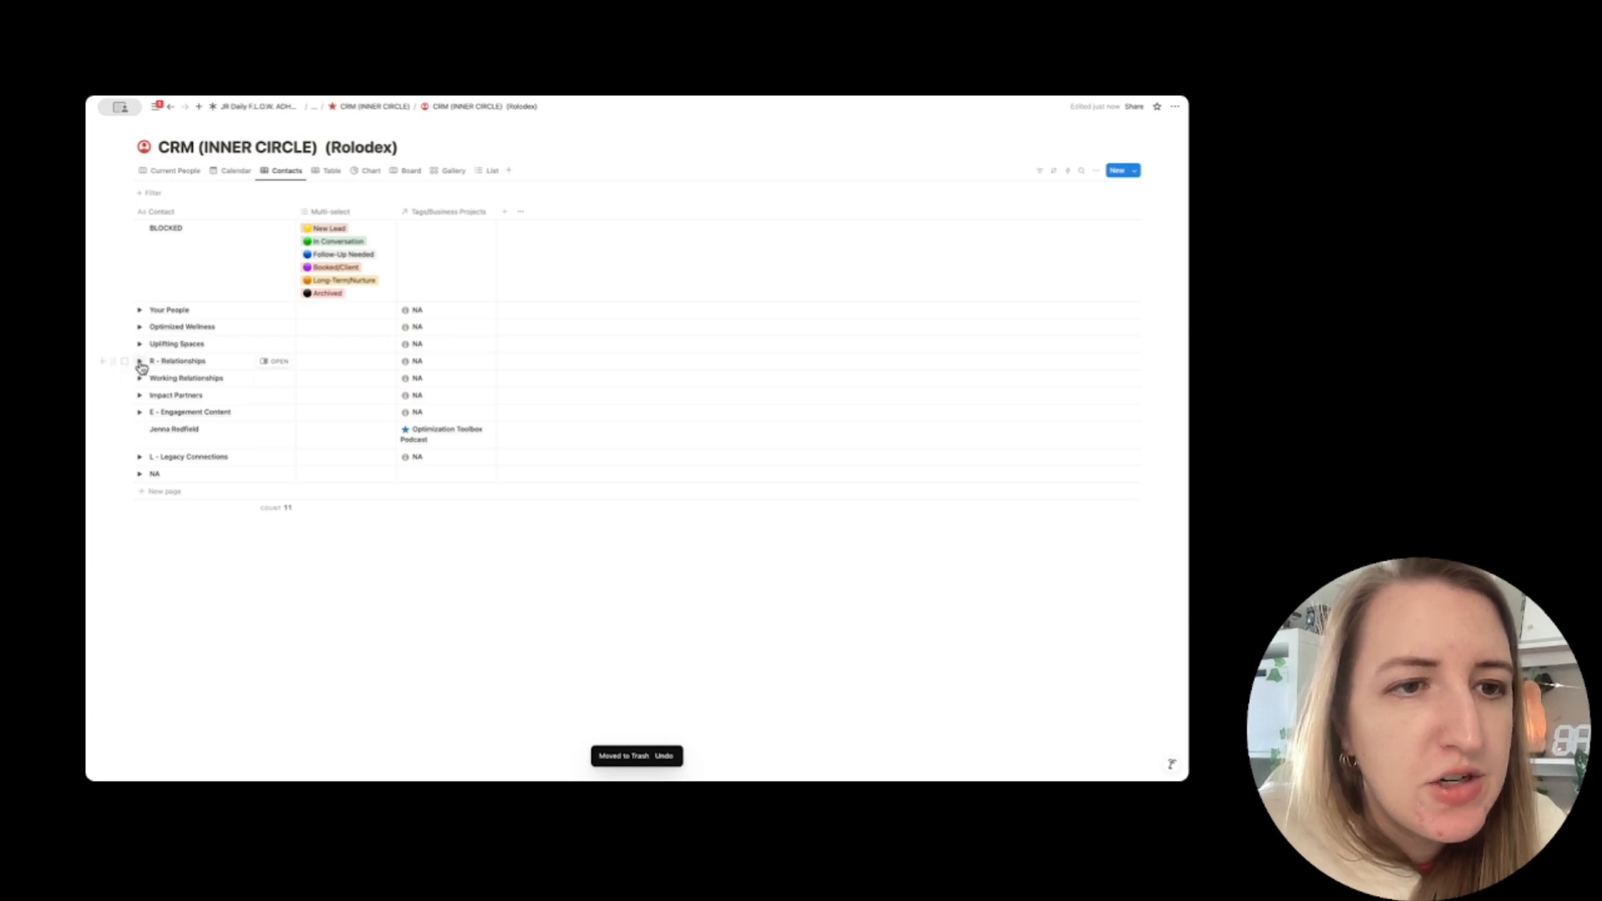
# Move the L - Legacy Connections group under R - Relationships.
pyautogui.click(124, 457)
pyautogui.click(139, 457)
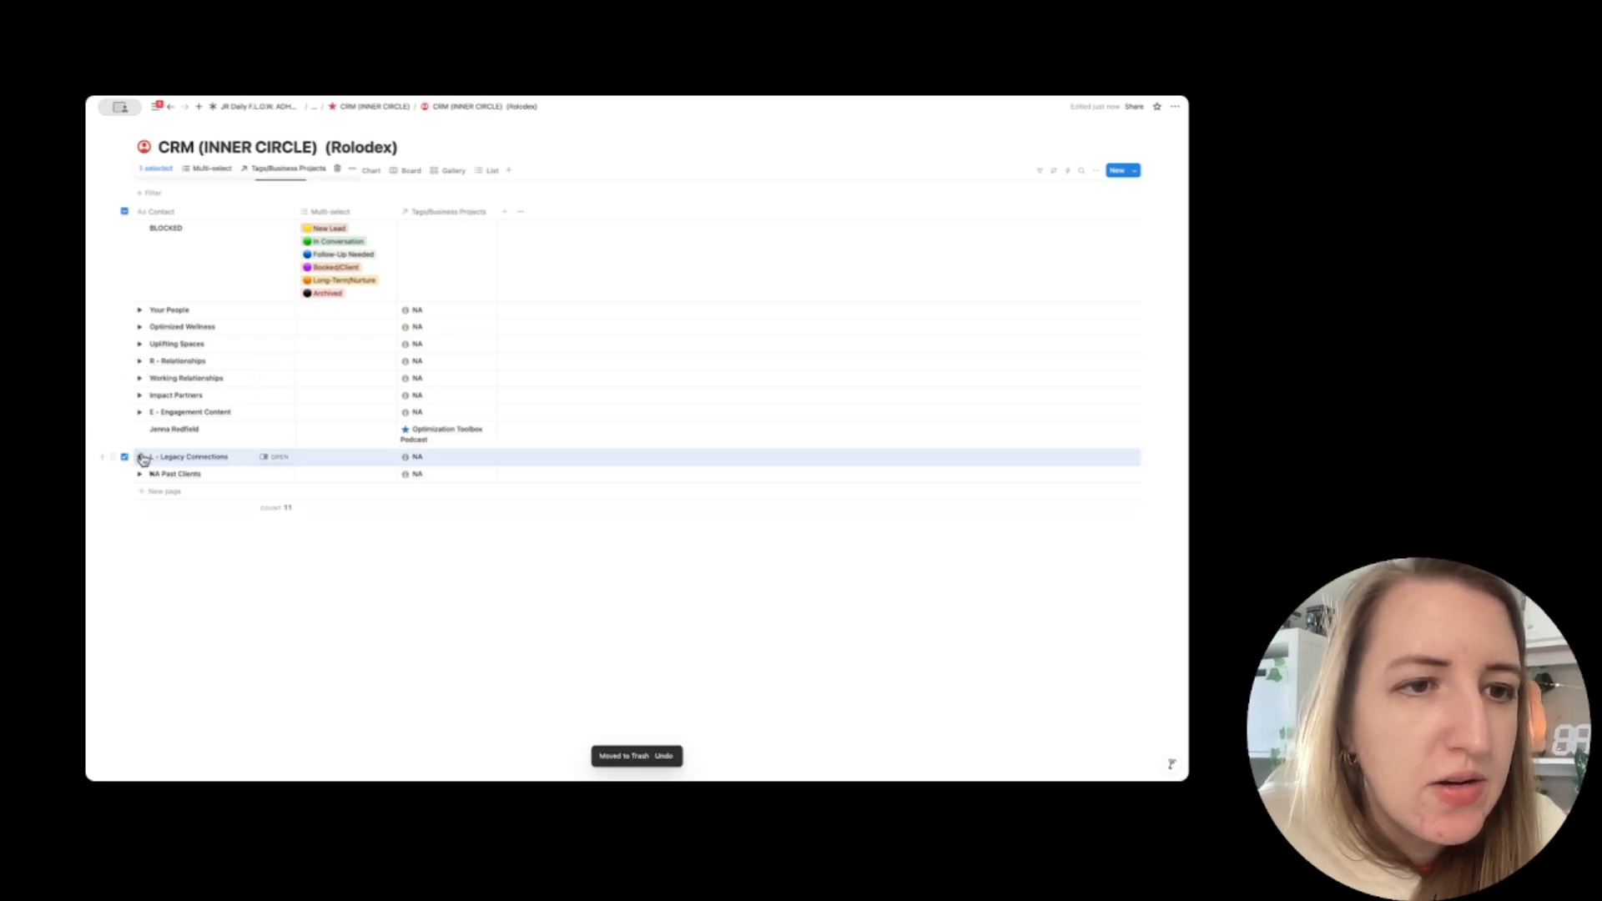
pyautogui.click(139, 360)
pyautogui.scroll(-5, 117, 584)
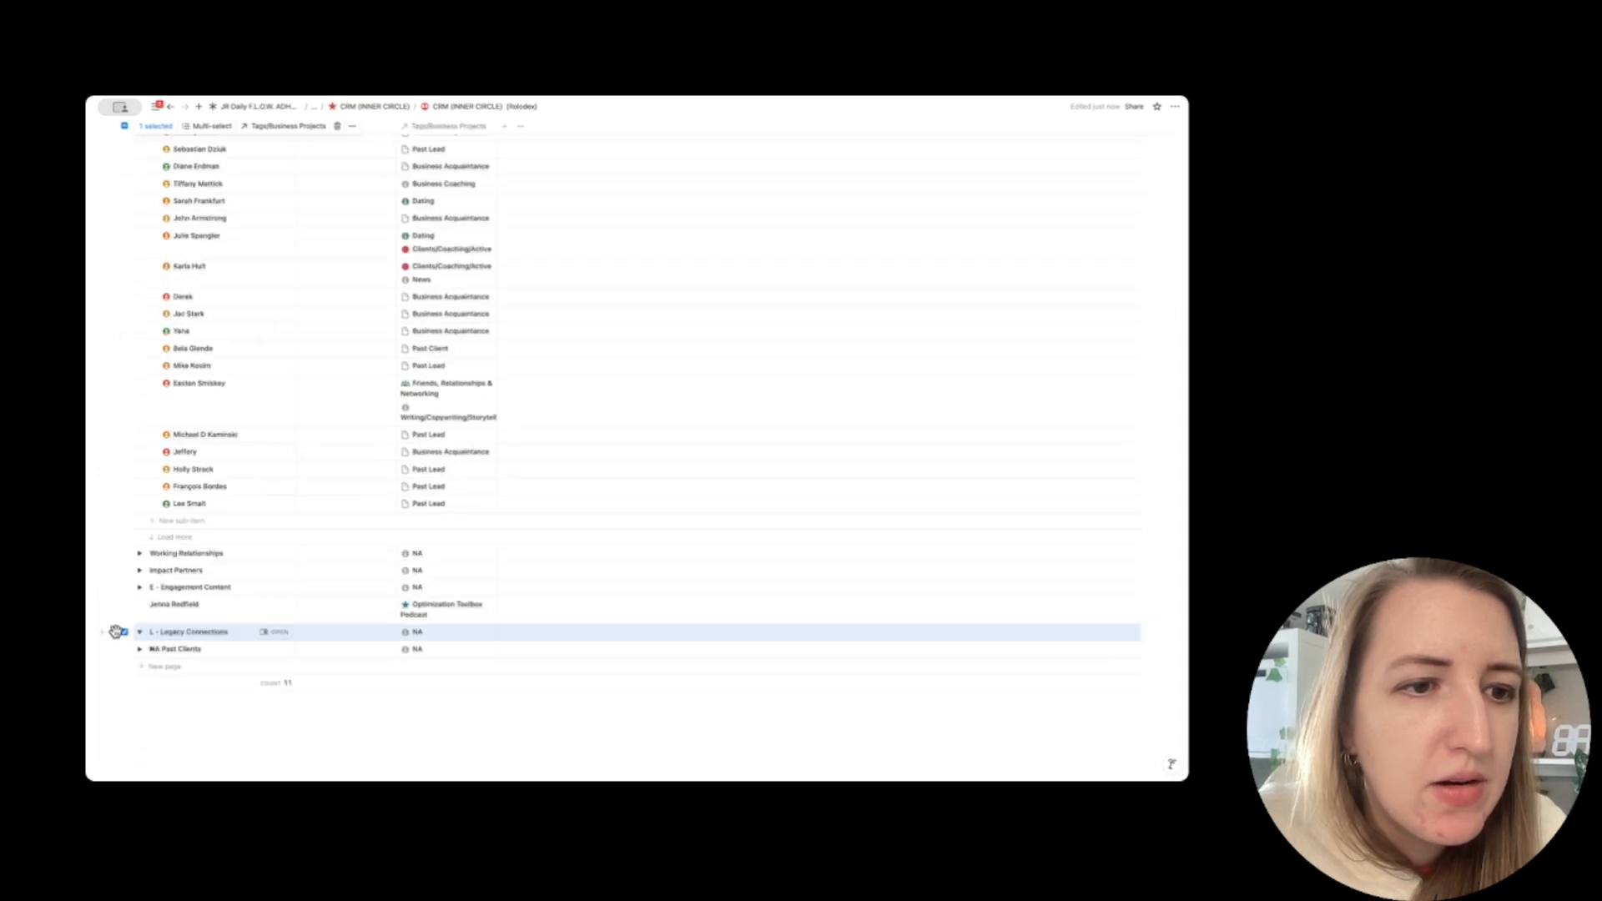
pyautogui.press('Delete')
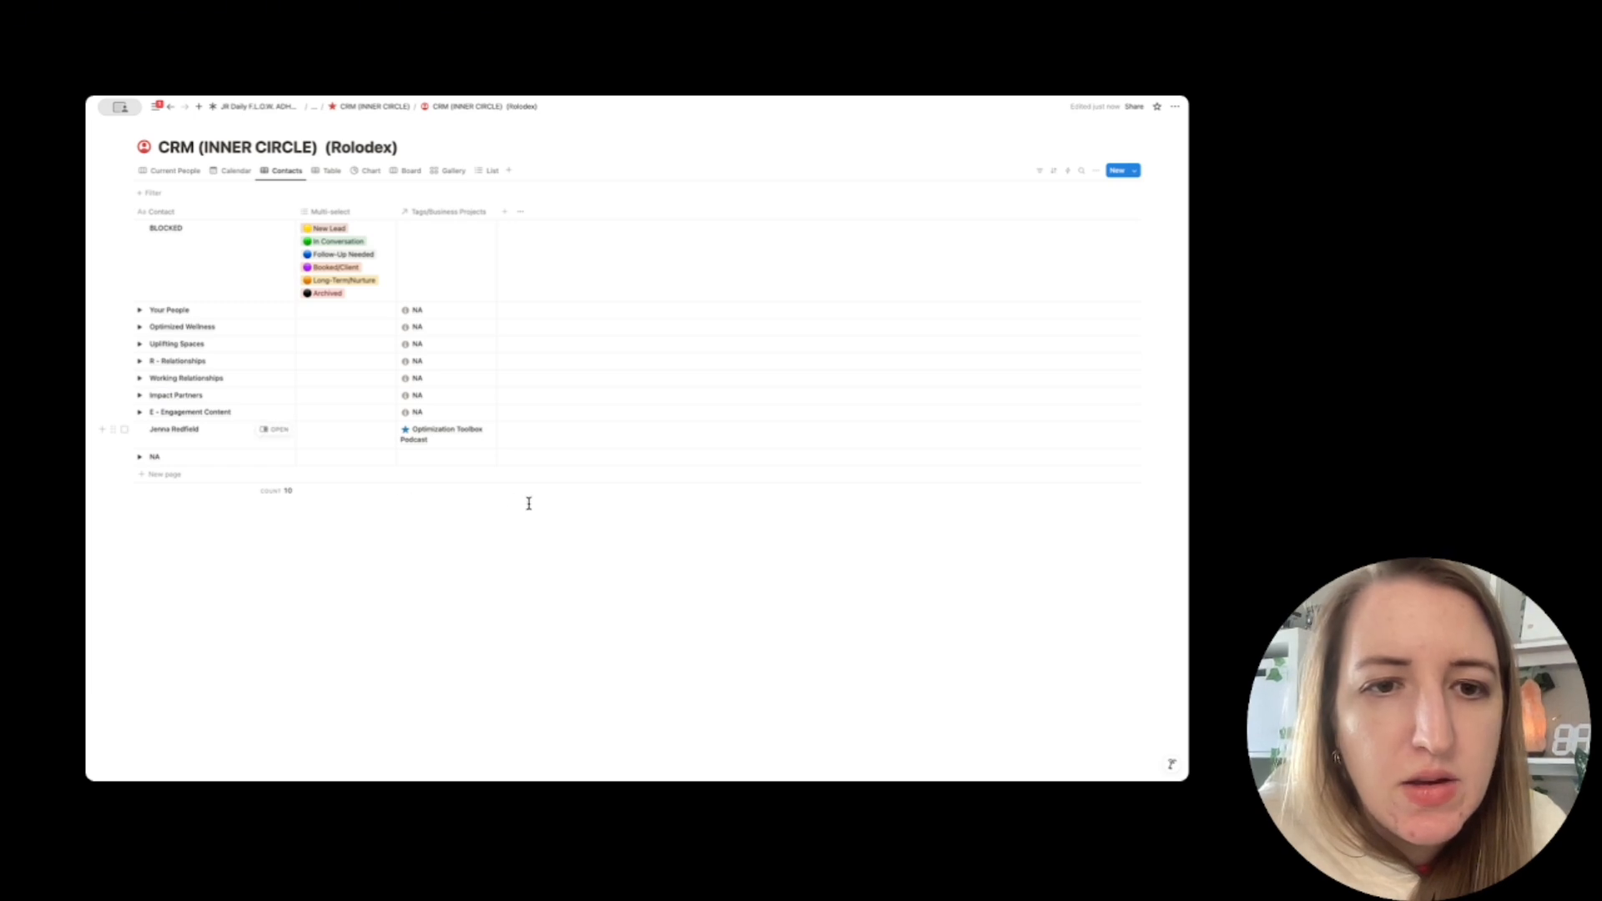
# Rename the E - Engagement Content group as Noteworthy Content.
pyautogui.click(219, 413)
pyautogui.press('super+a')
pyautogui.write('Noteworthy Content')
pyautogui.press('Return')
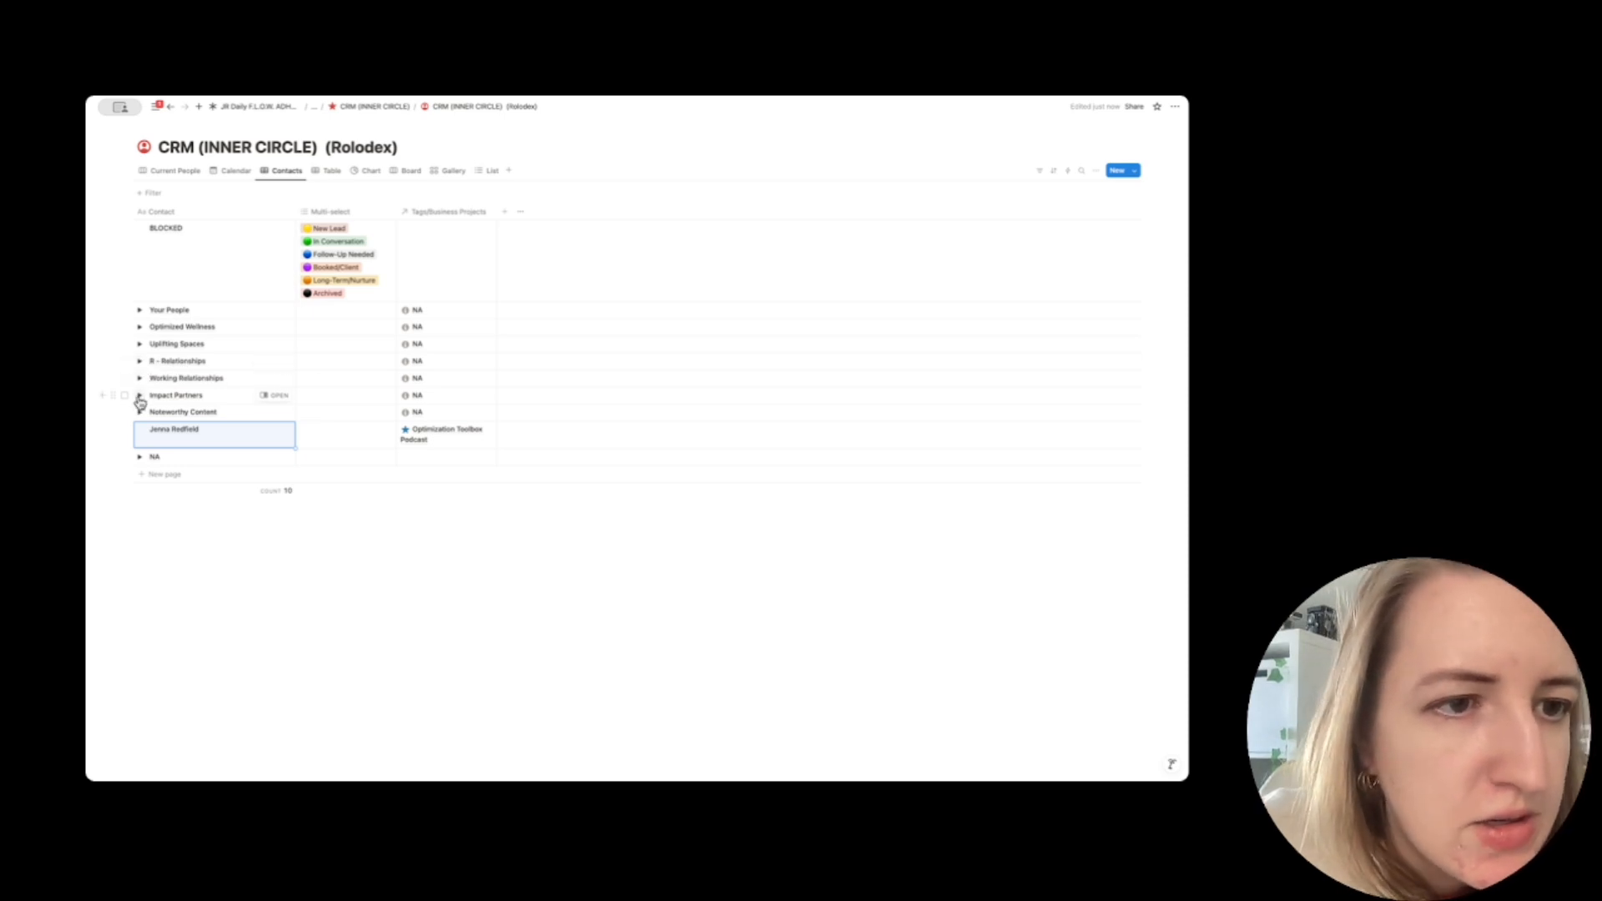
# Move L - Legacy Connections from R - Relationships into Impact Partners, and load the remaining contacts under R - Relationships.
pyautogui.click(140, 395)
pyautogui.click(140, 361)
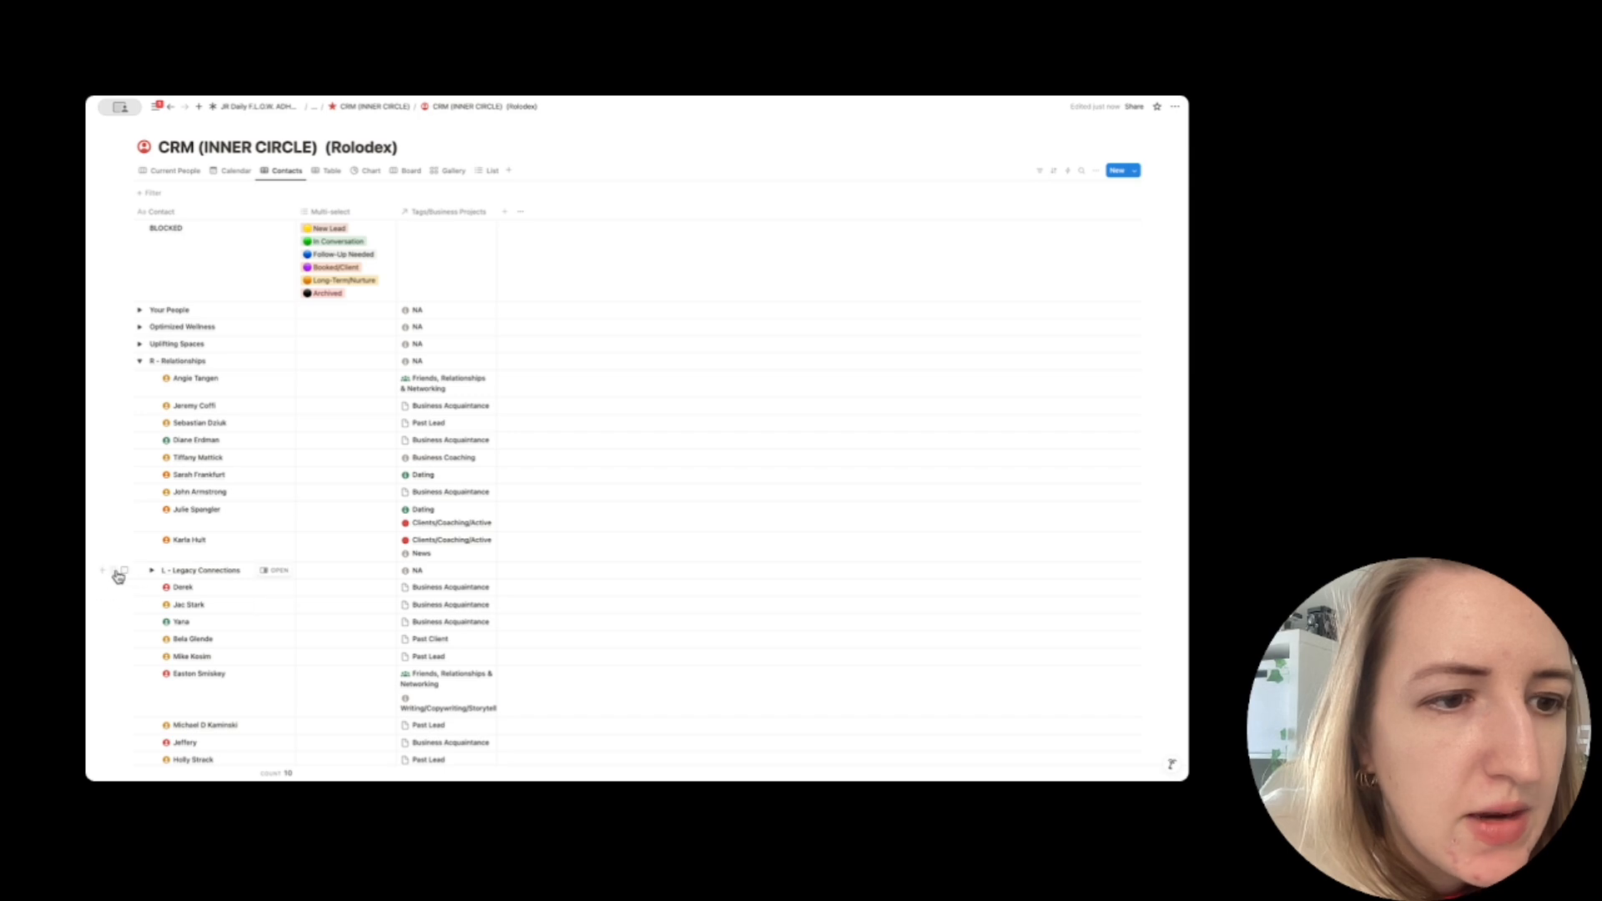
pyautogui.moveTo(118, 573); pyautogui.dragTo(193, 518)
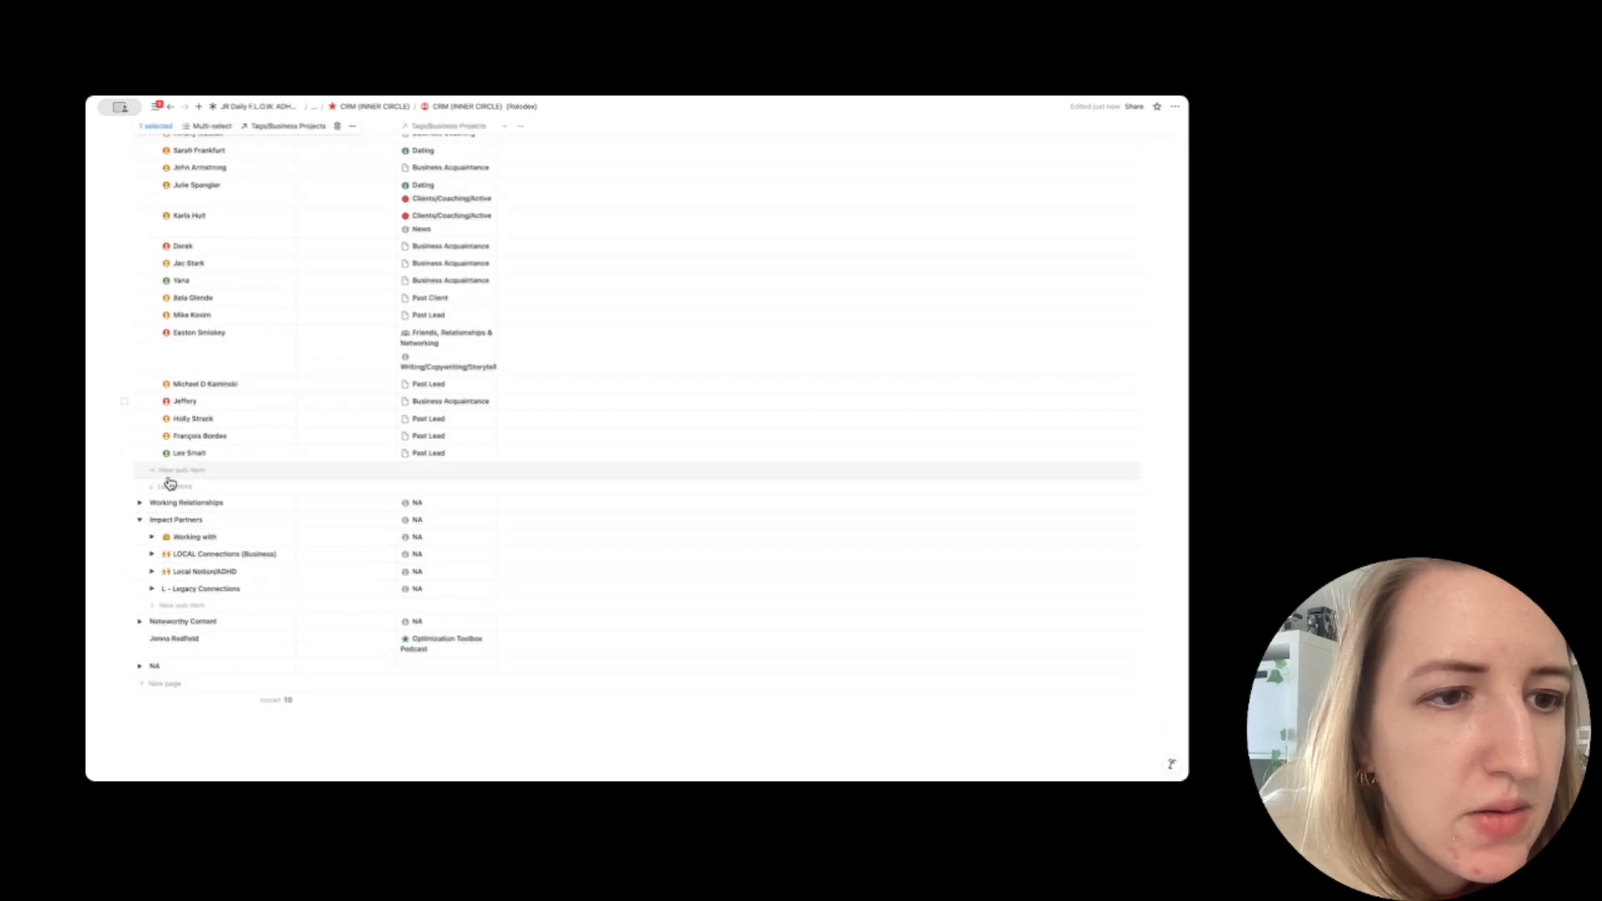
pyautogui.click(170, 487)
pyautogui.scroll(-4, 258, 500)
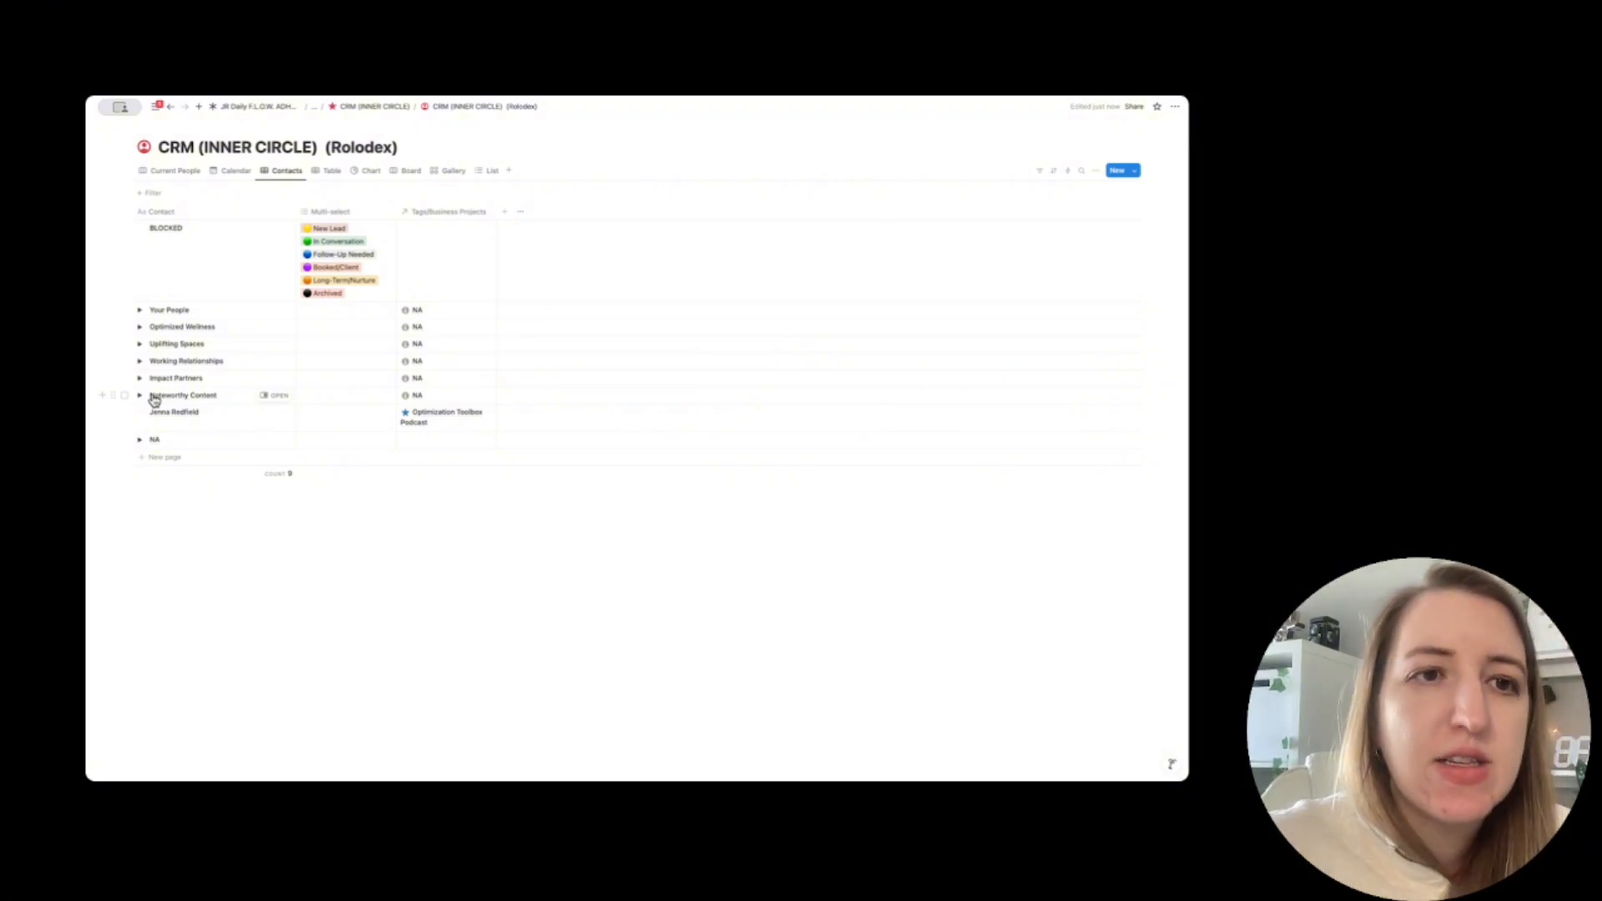
# Change (INNER CIRCLE) to (YOU WIN) in the CRM database title, and open the Google Calendar to Notion zap in Zapier.
pyautogui.moveTo(200, 147); pyautogui.dragTo(314, 147)
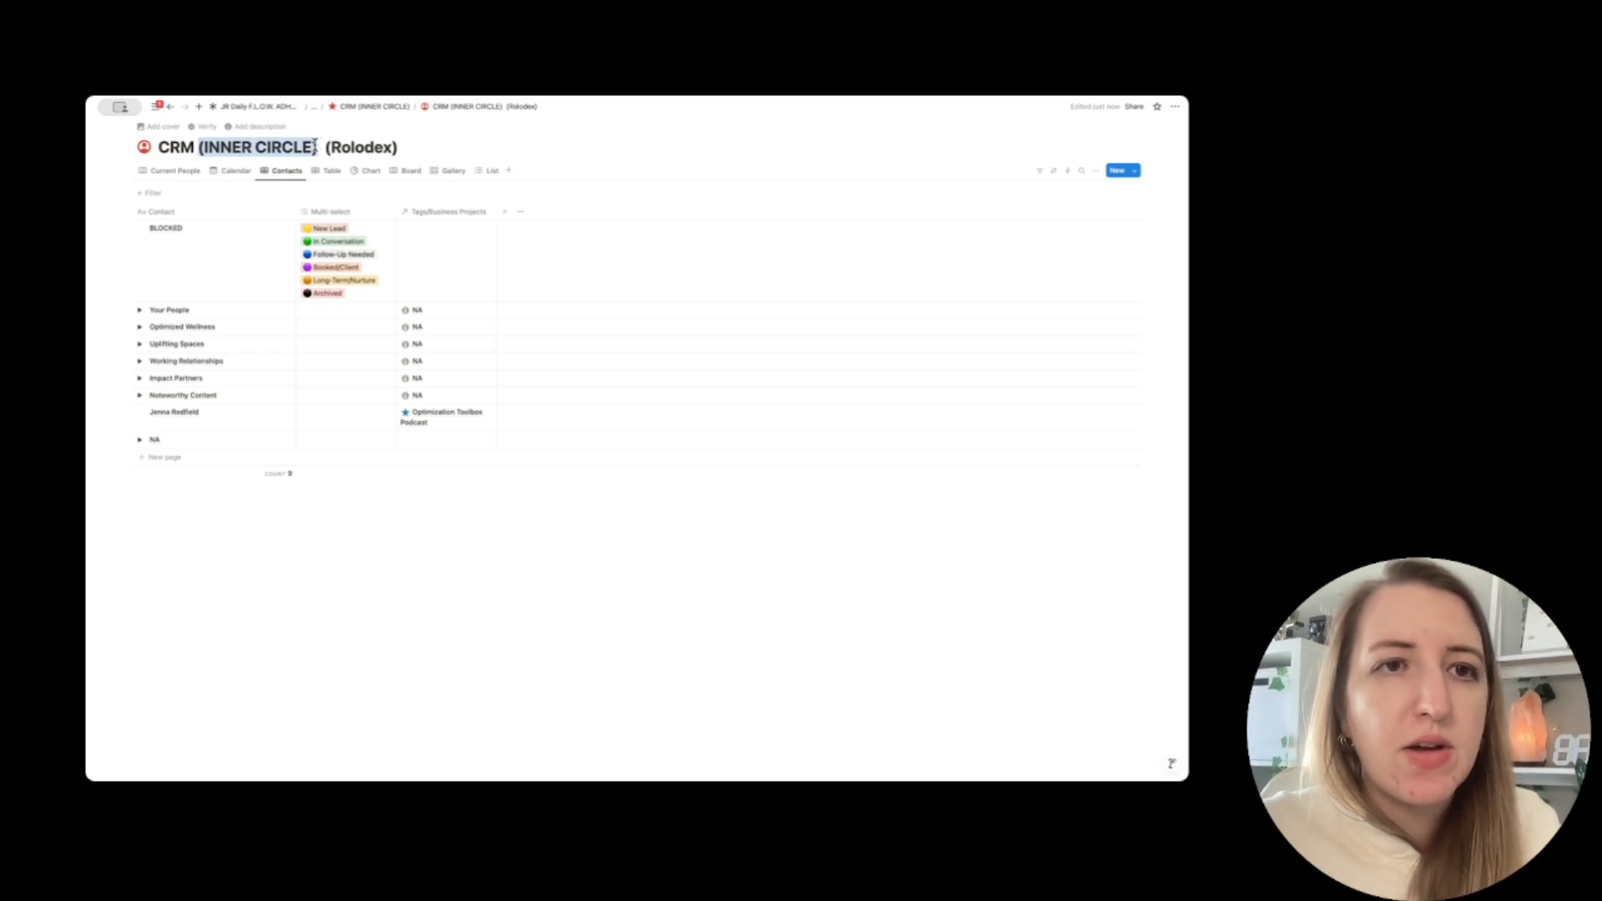
pyautogui.write('(YOU WIN)')
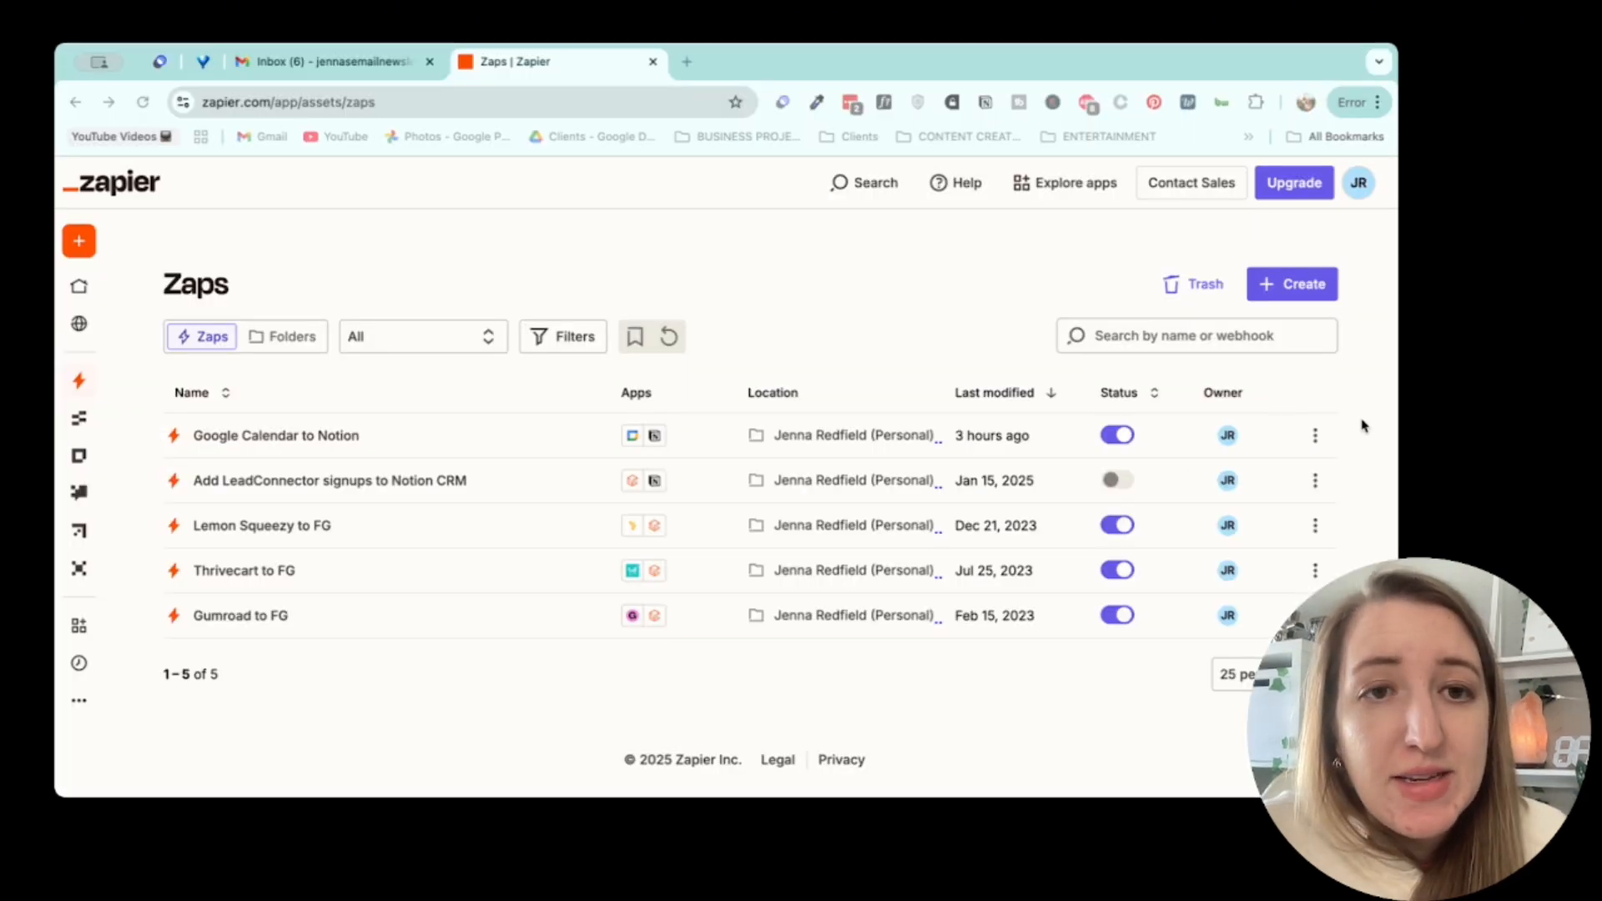
pyautogui.click(286, 436)
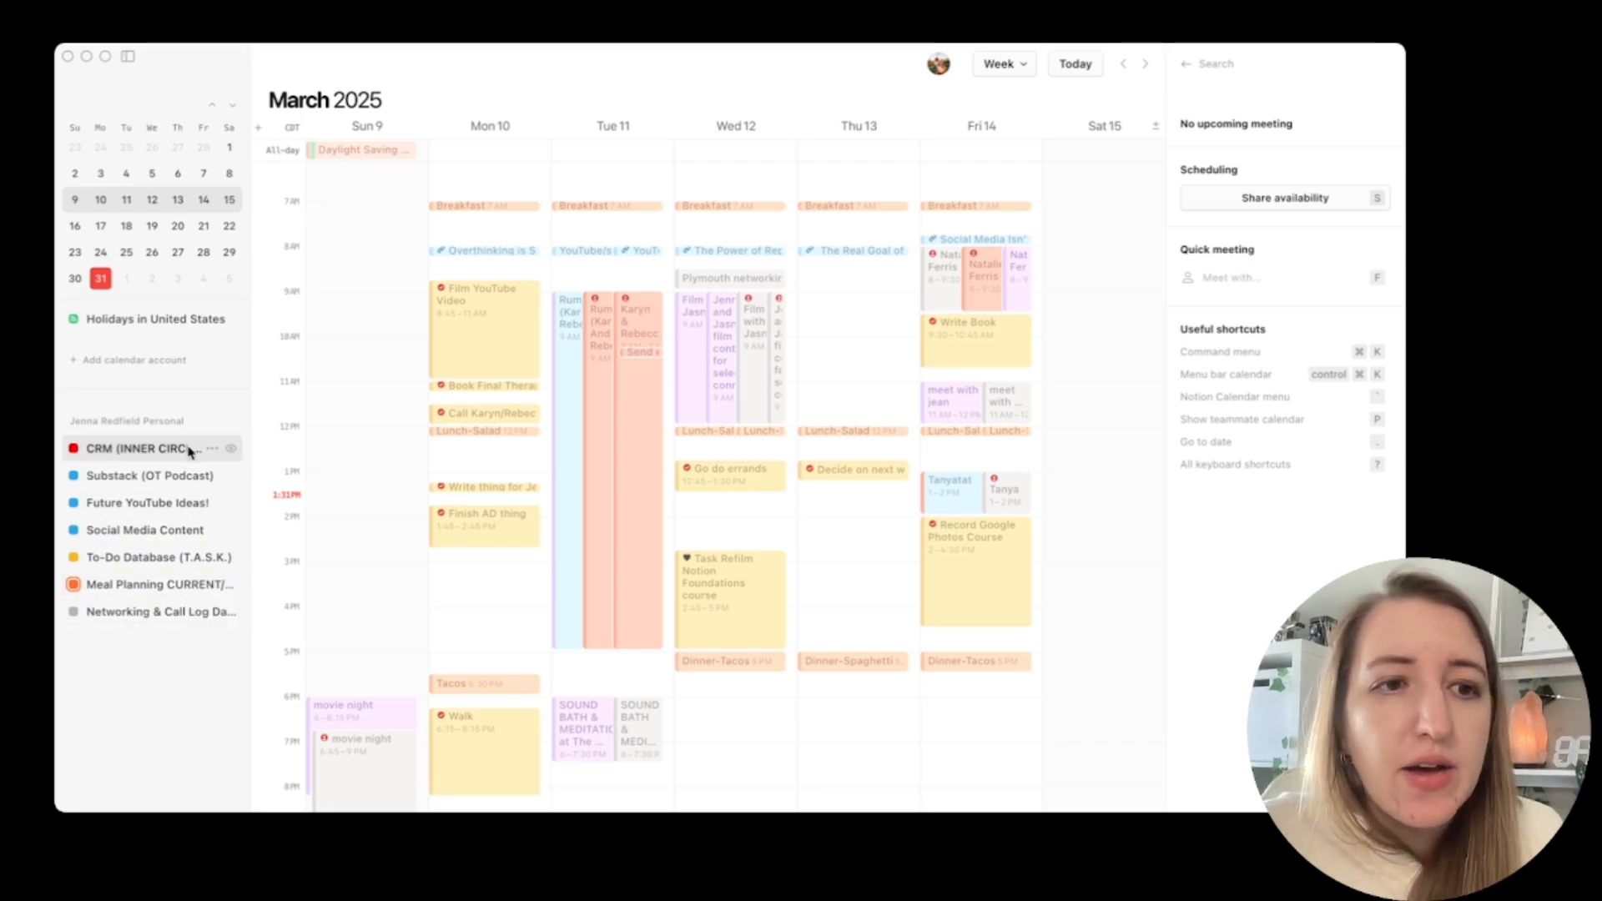
# In Notion Calendar, try to edit the name of the CRM (INNER CIRCLE) (Rolodex) calendar, and remove that calendar from the list.
pyautogui.click(163, 449)
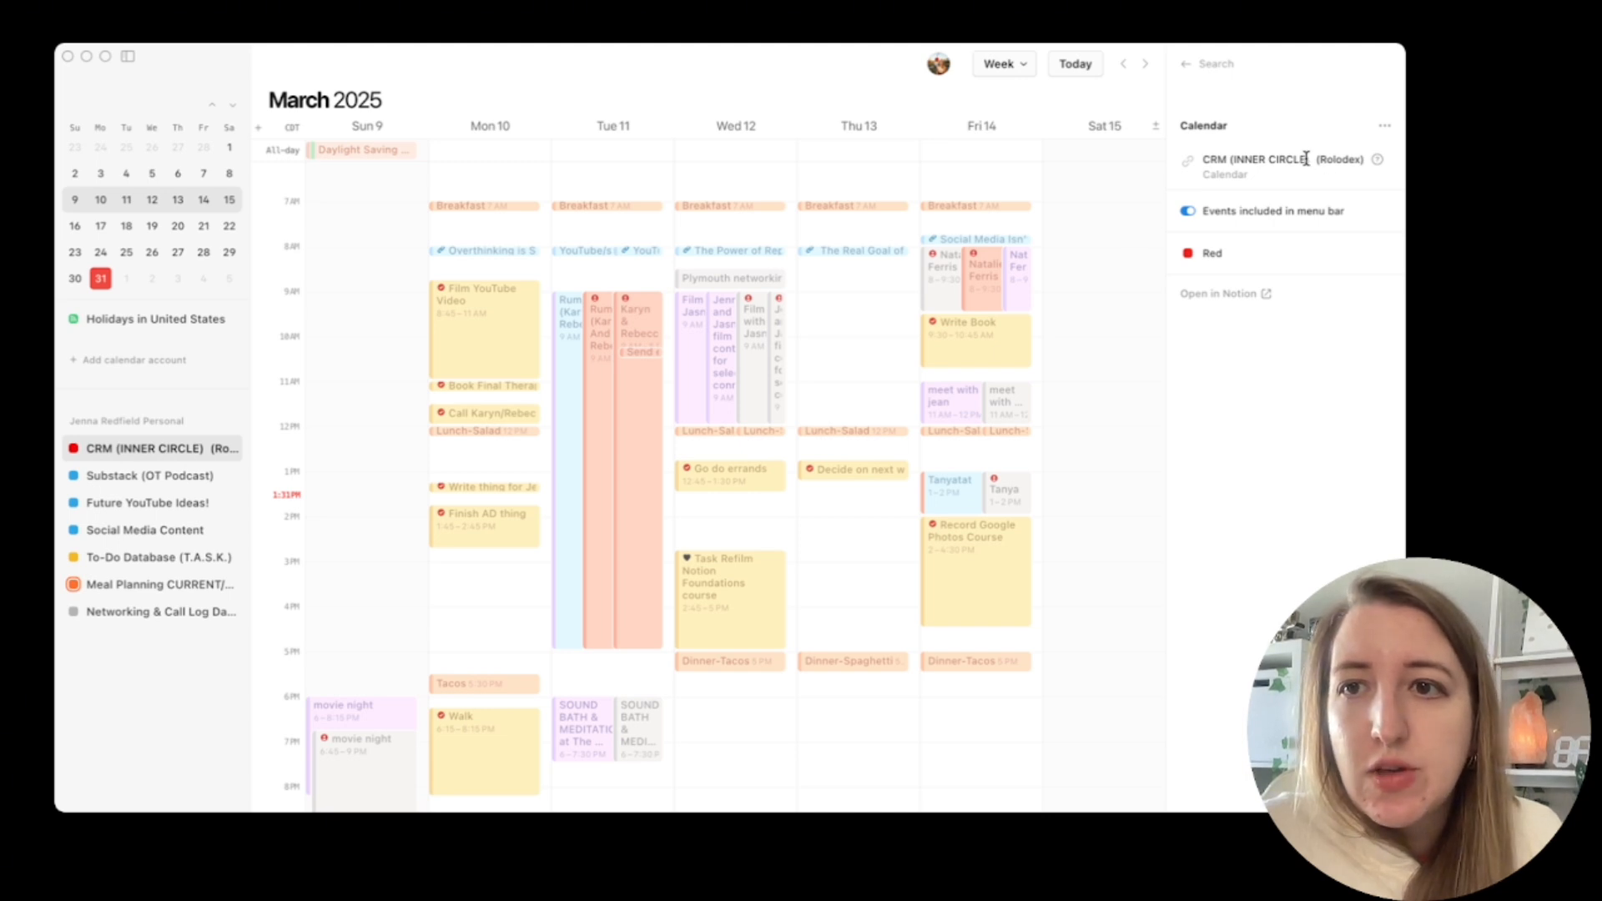
pyautogui.moveTo(1310, 159); pyautogui.dragTo(1214, 159)
pyautogui.click(1270, 164)
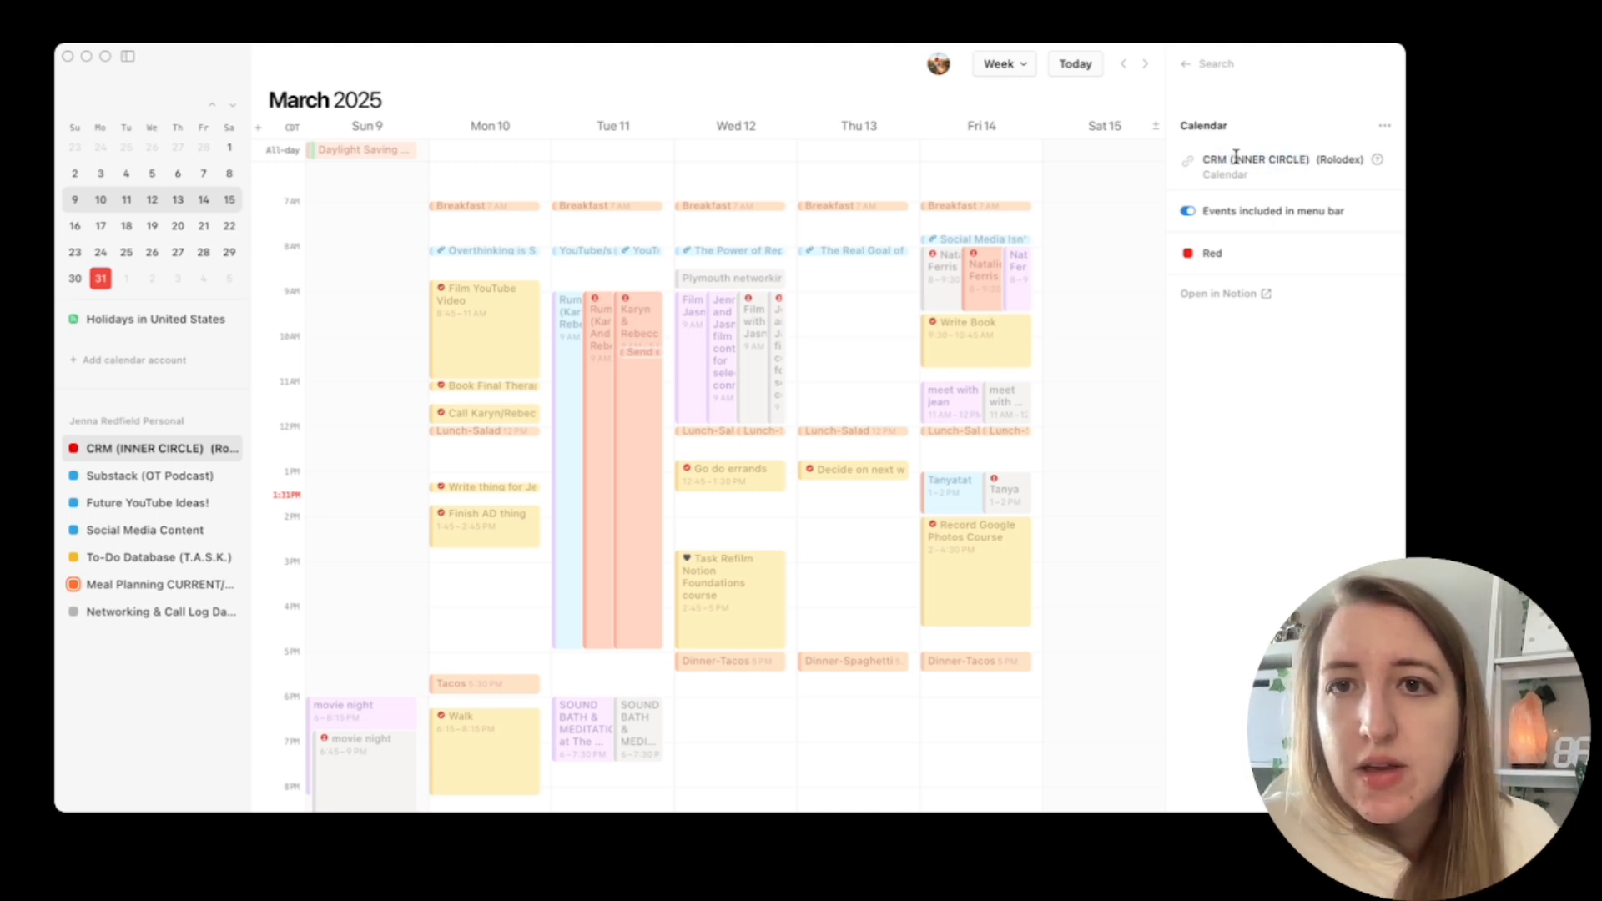
pyautogui.rightClick(170, 453)
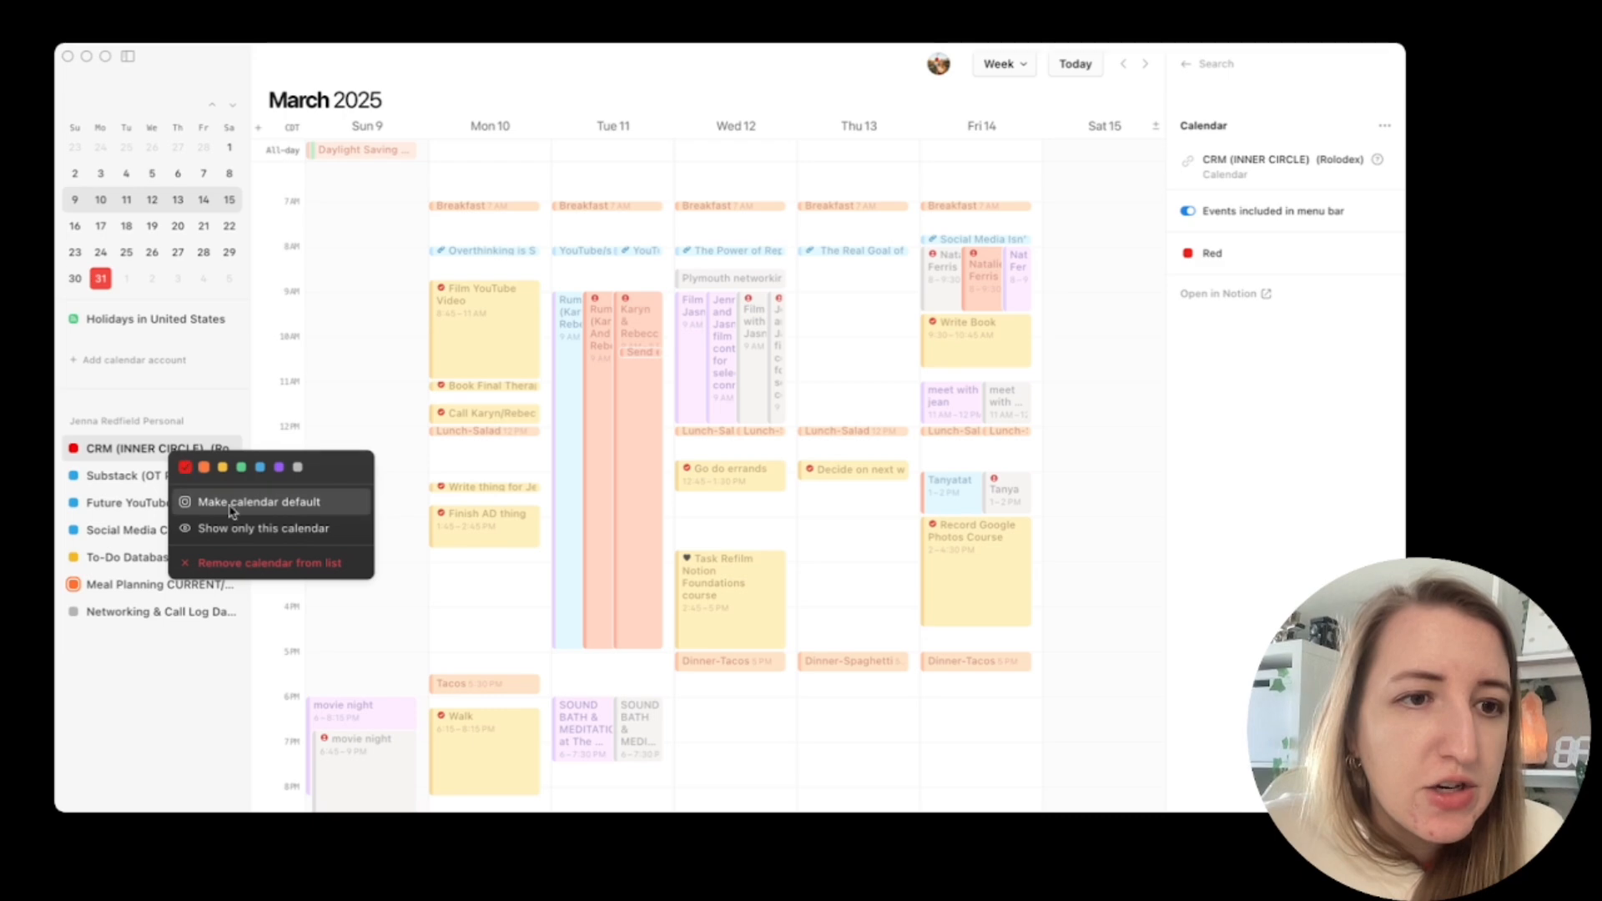
pyautogui.click(248, 563)
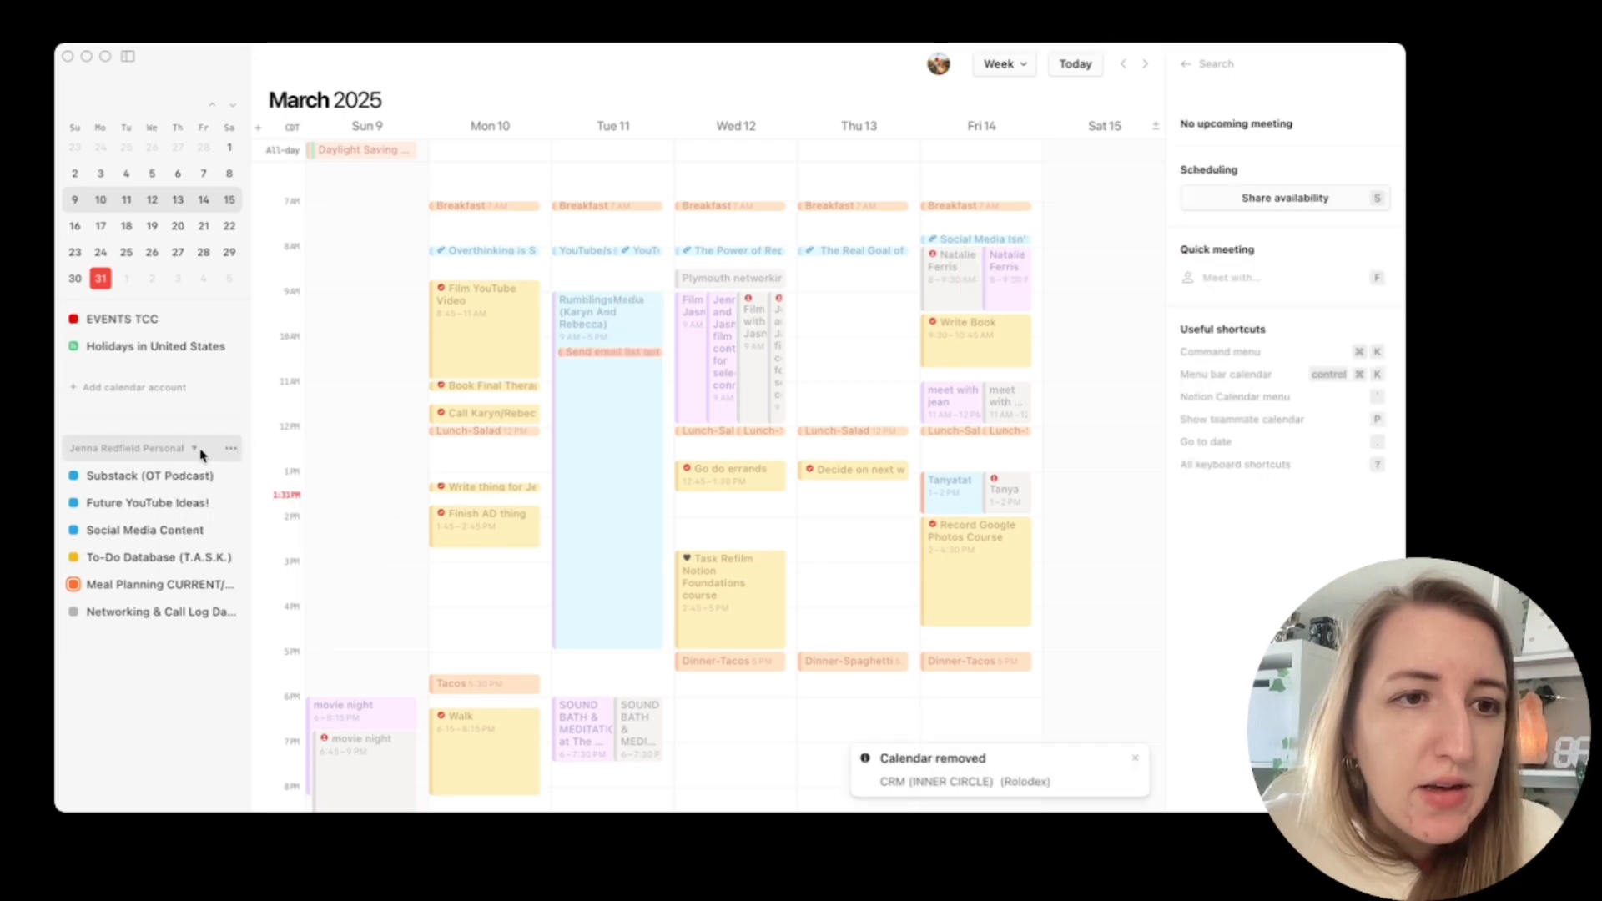
# Add the CRM (YOU WIN) (Rolodex) database to the calendar list, and view its details and those of the Networking & Call Log calendar.
pyautogui.click(229, 449)
pyautogui.click(282, 457)
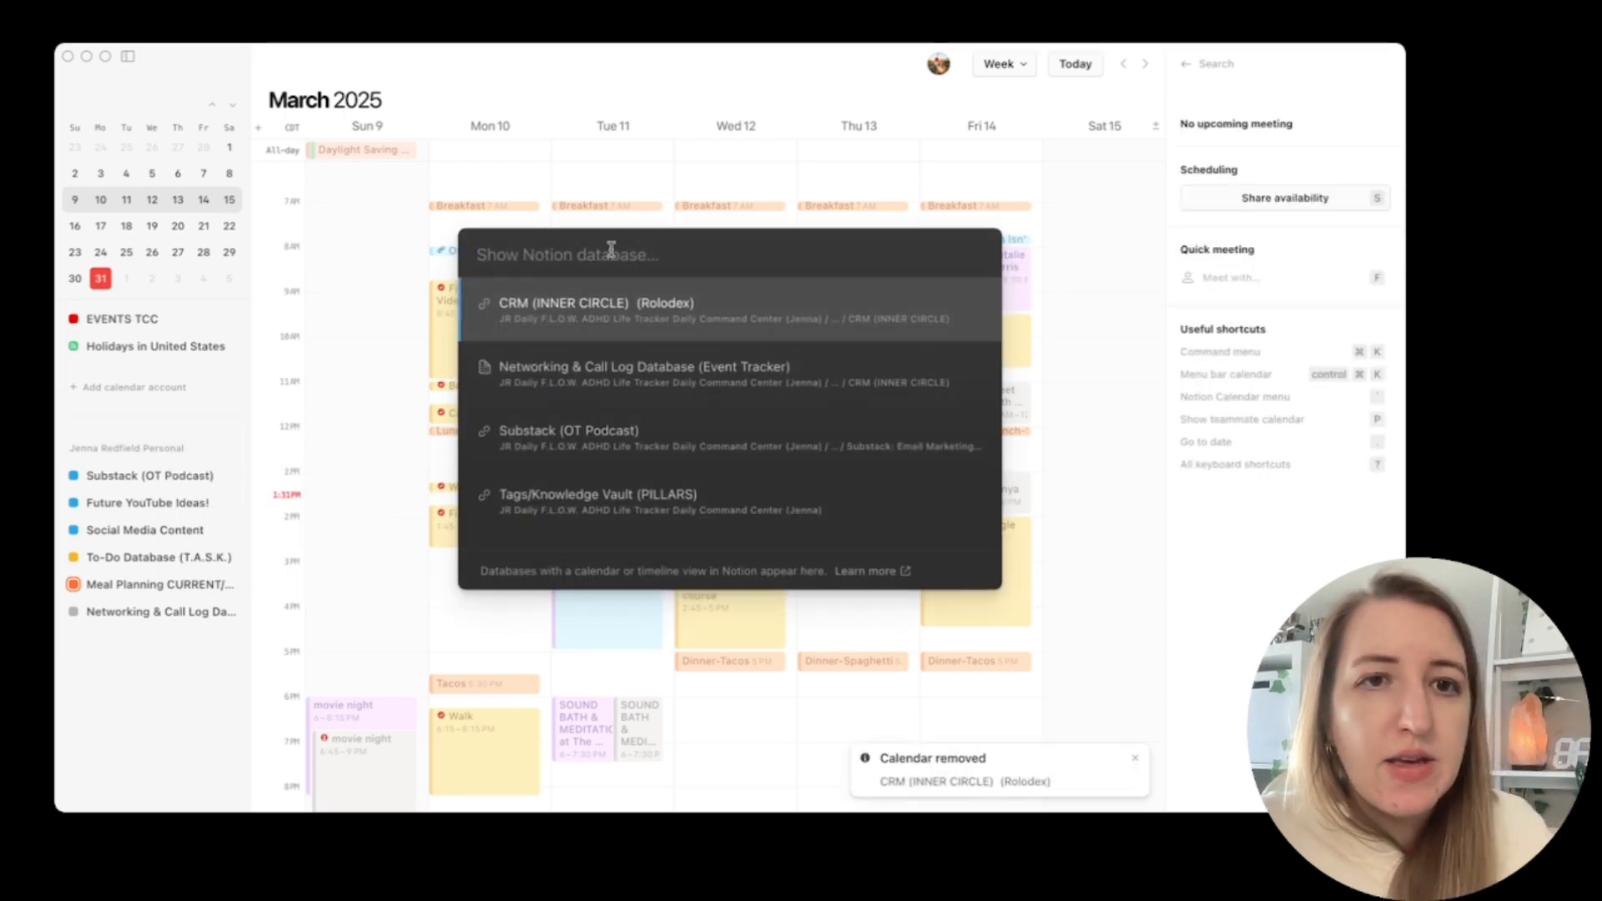
pyautogui.write('crm')
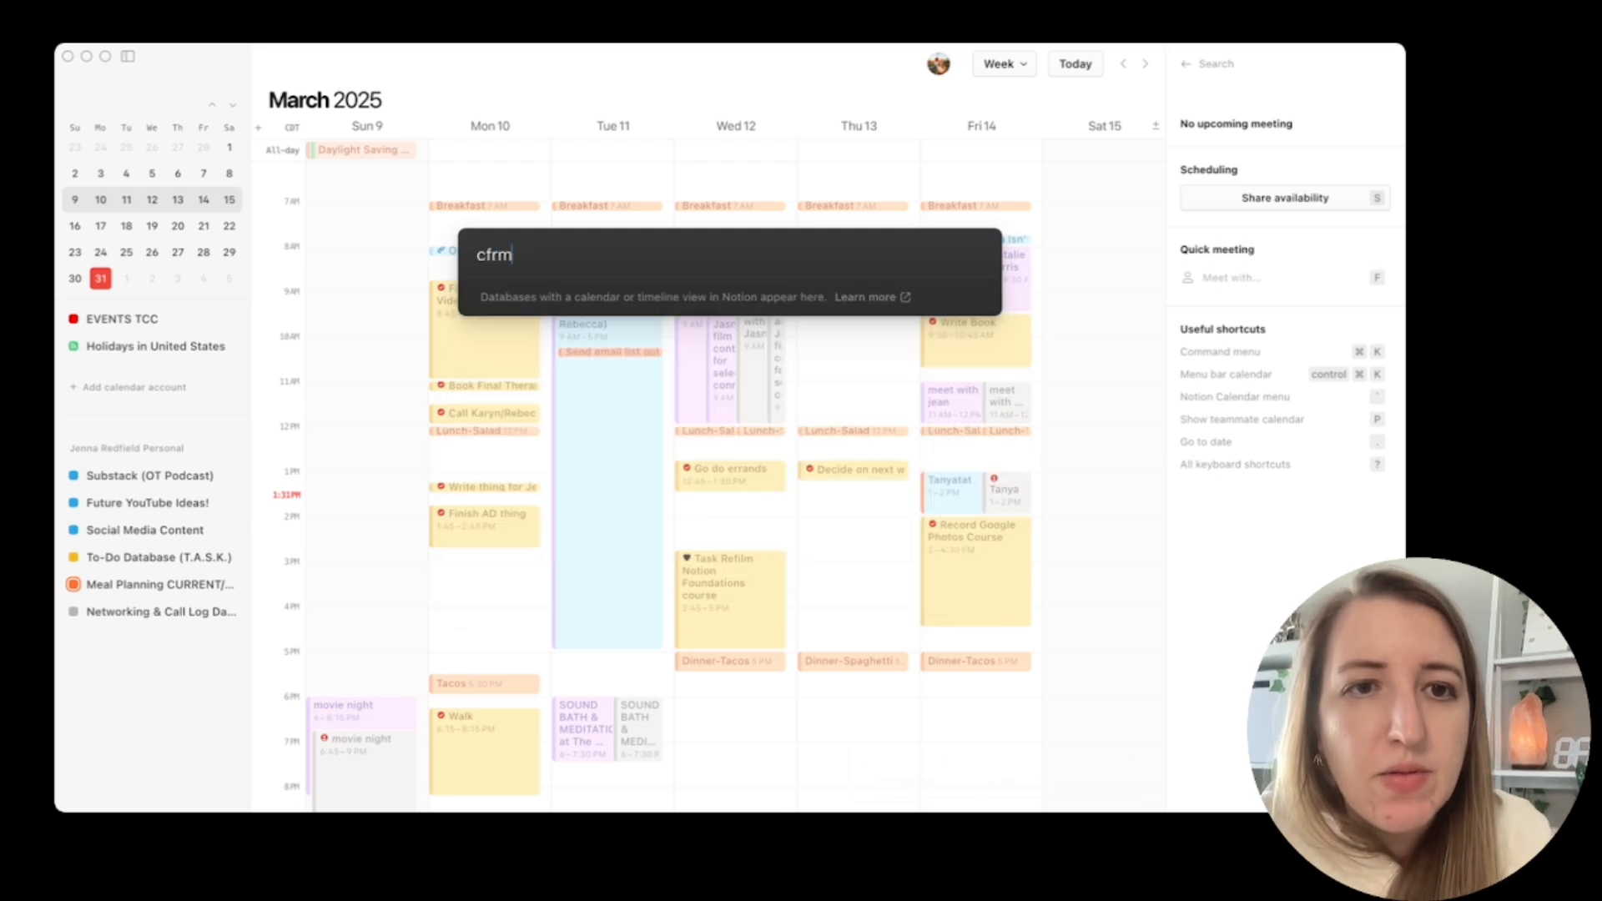
pyautogui.press('Return')
pyautogui.click(104, 641)
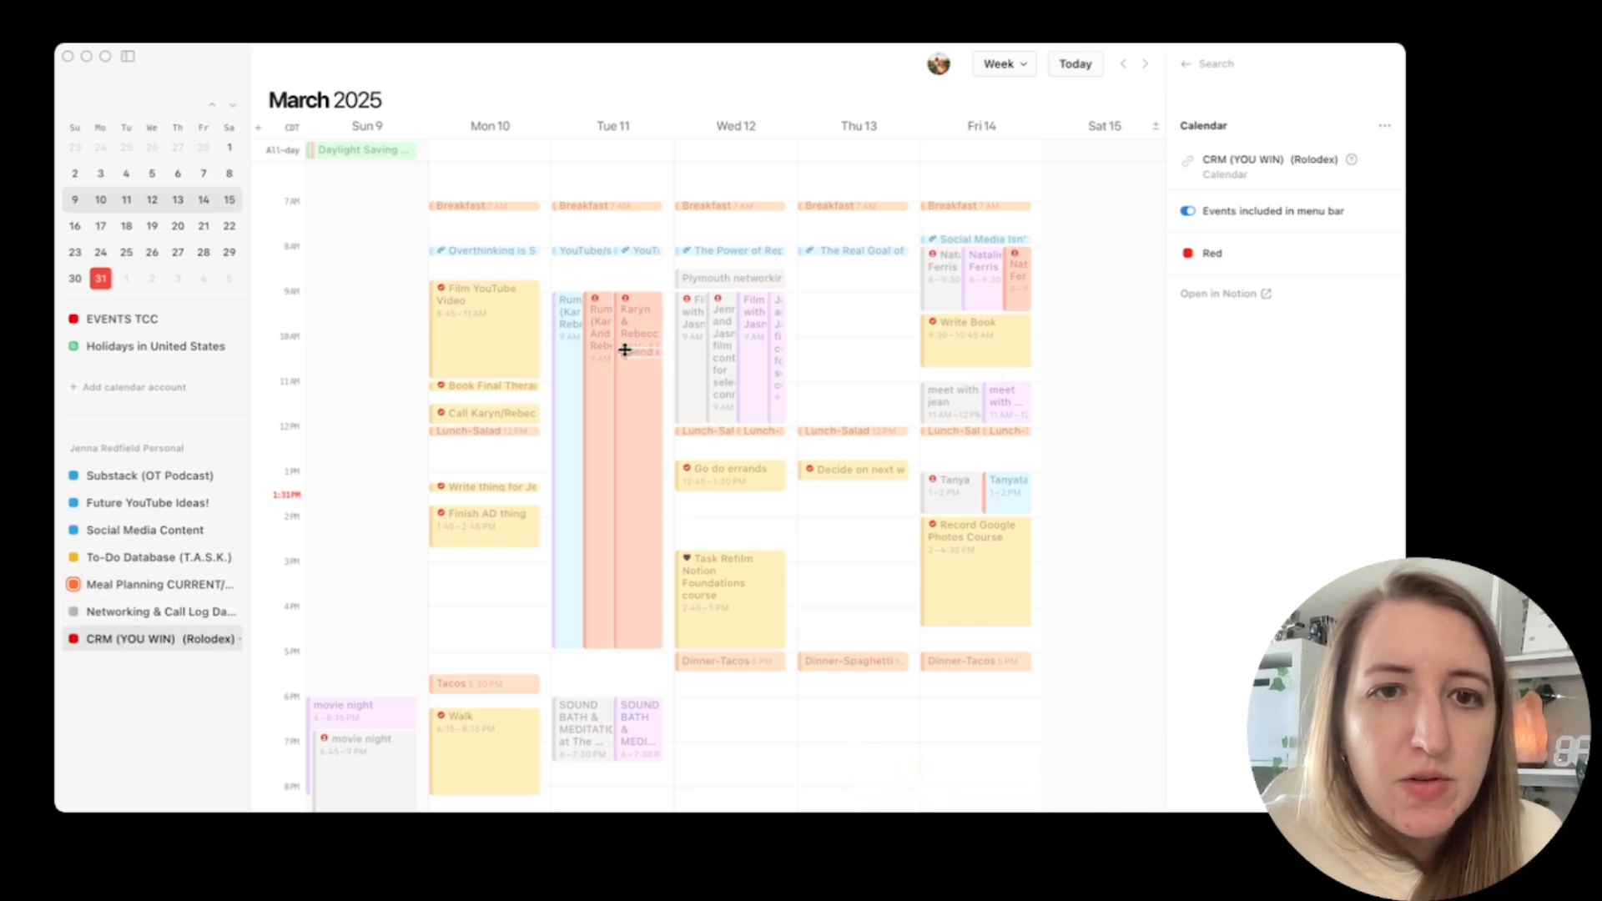
pyautogui.click(145, 618)
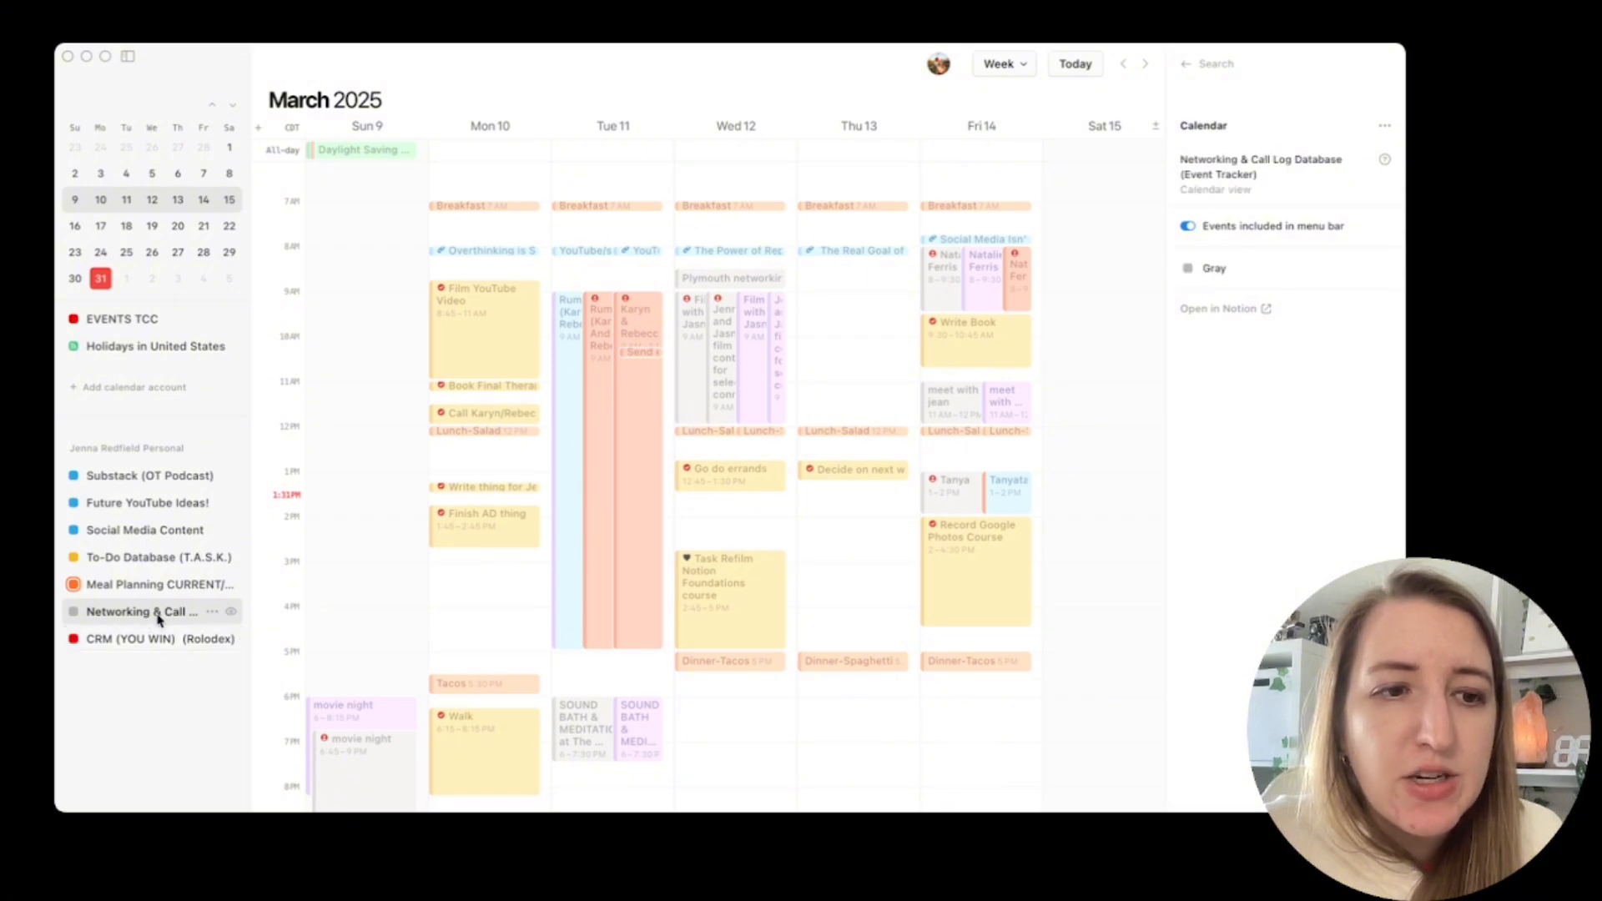
pyautogui.click(158, 639)
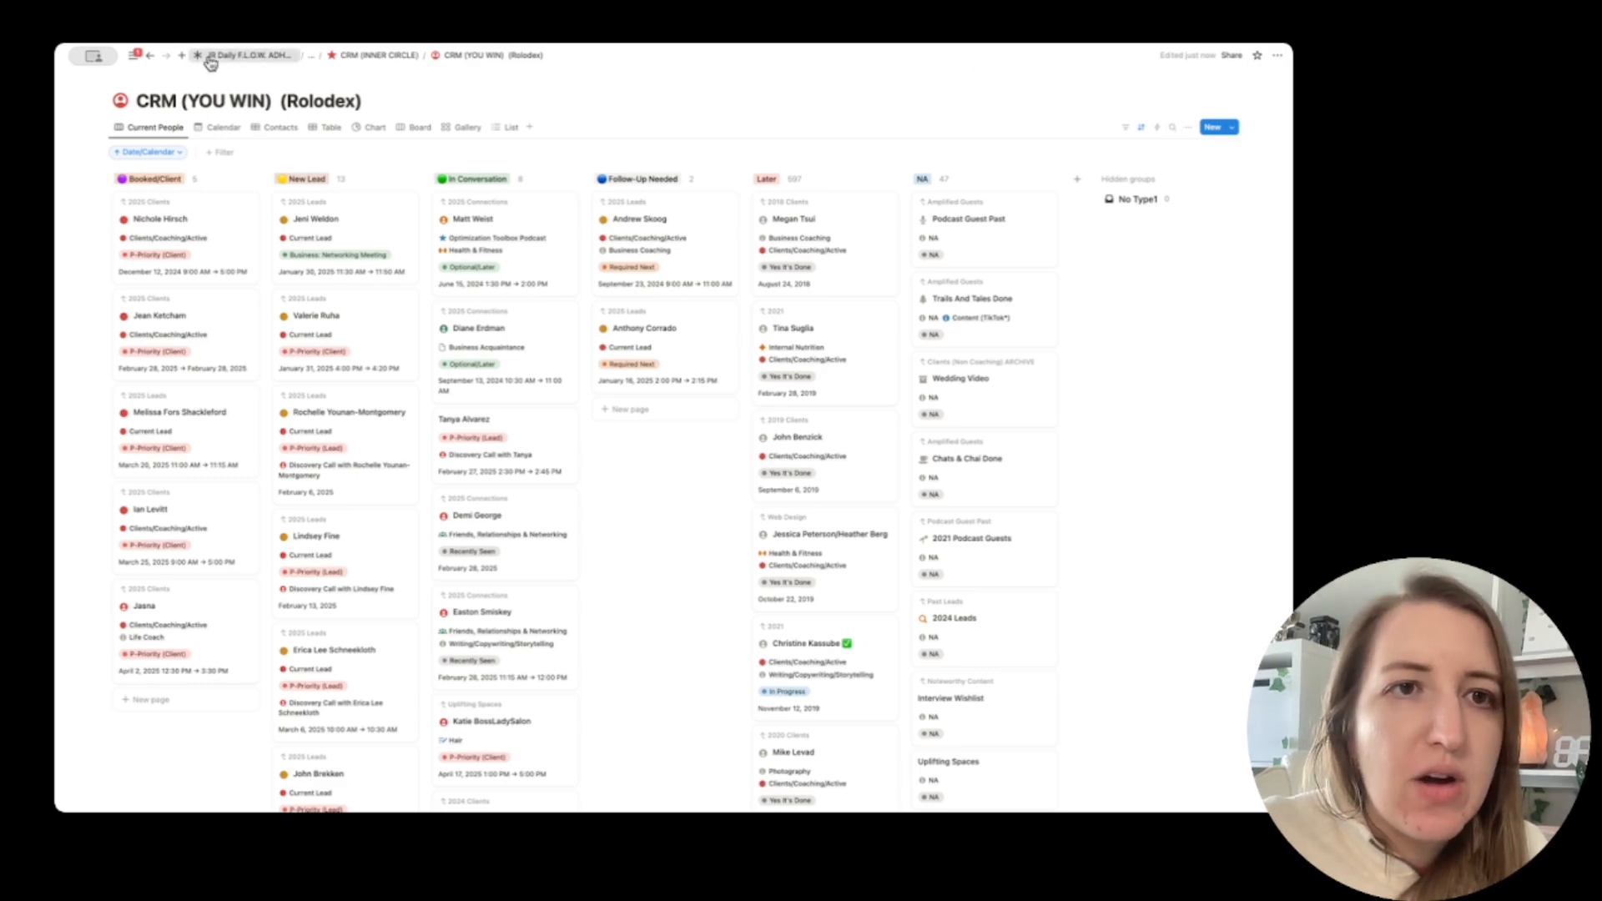
# On the Notion command center page, group the Current People board of the CRM (YOU WIN) database by Type1.
pyautogui.press('super+bracketleft')
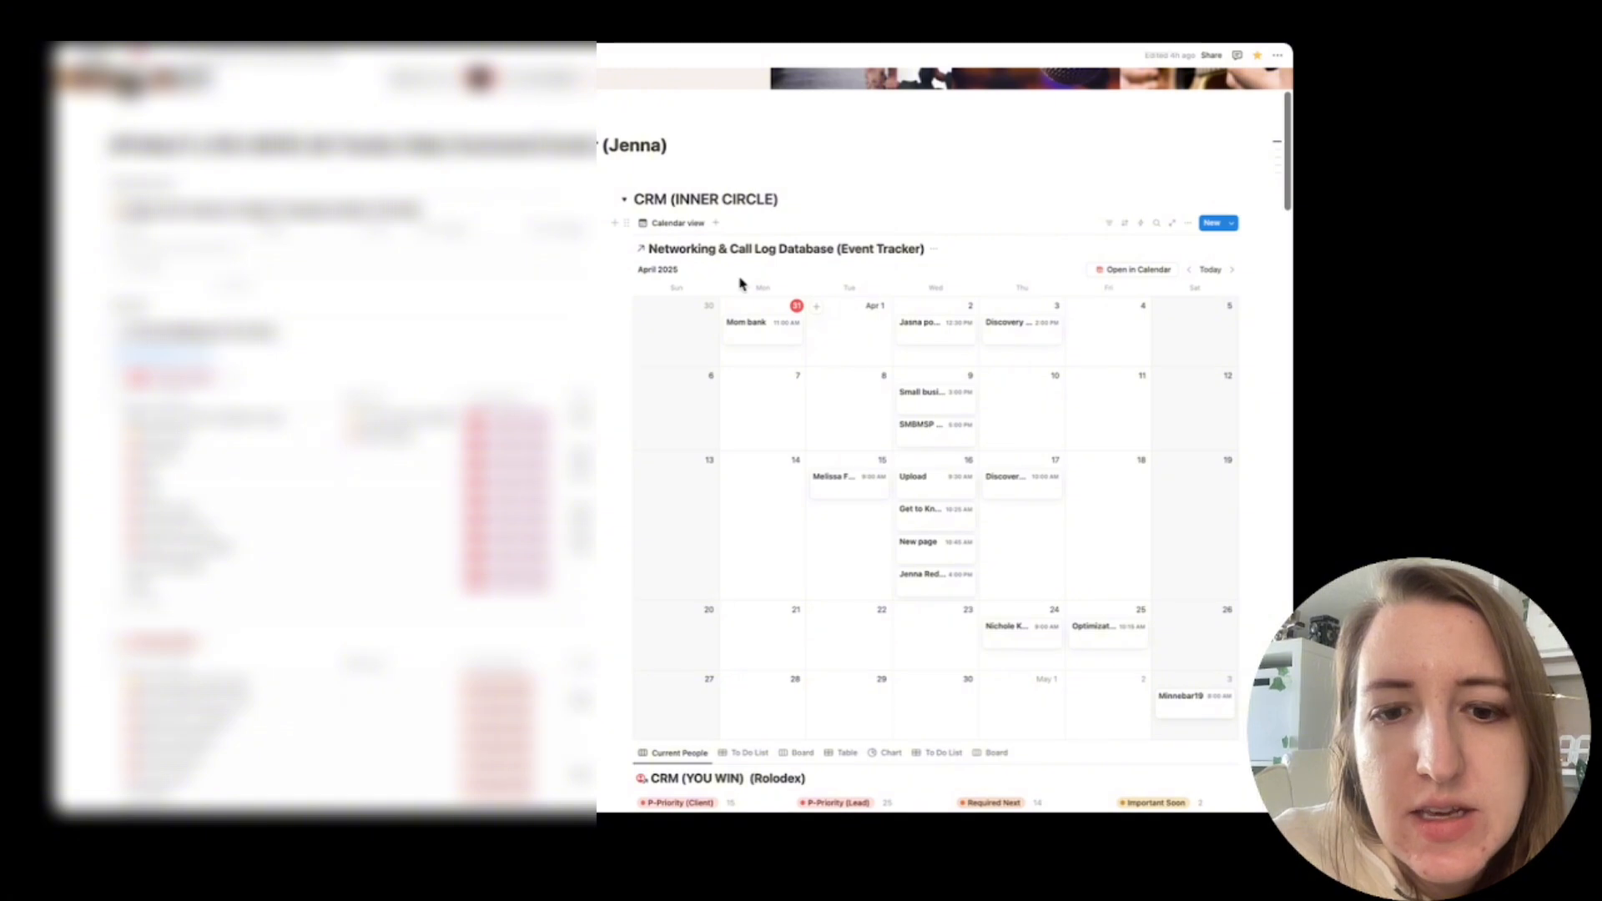
pyautogui.scroll(-5, 740, 279)
pyautogui.scroll(-3, 776, 535)
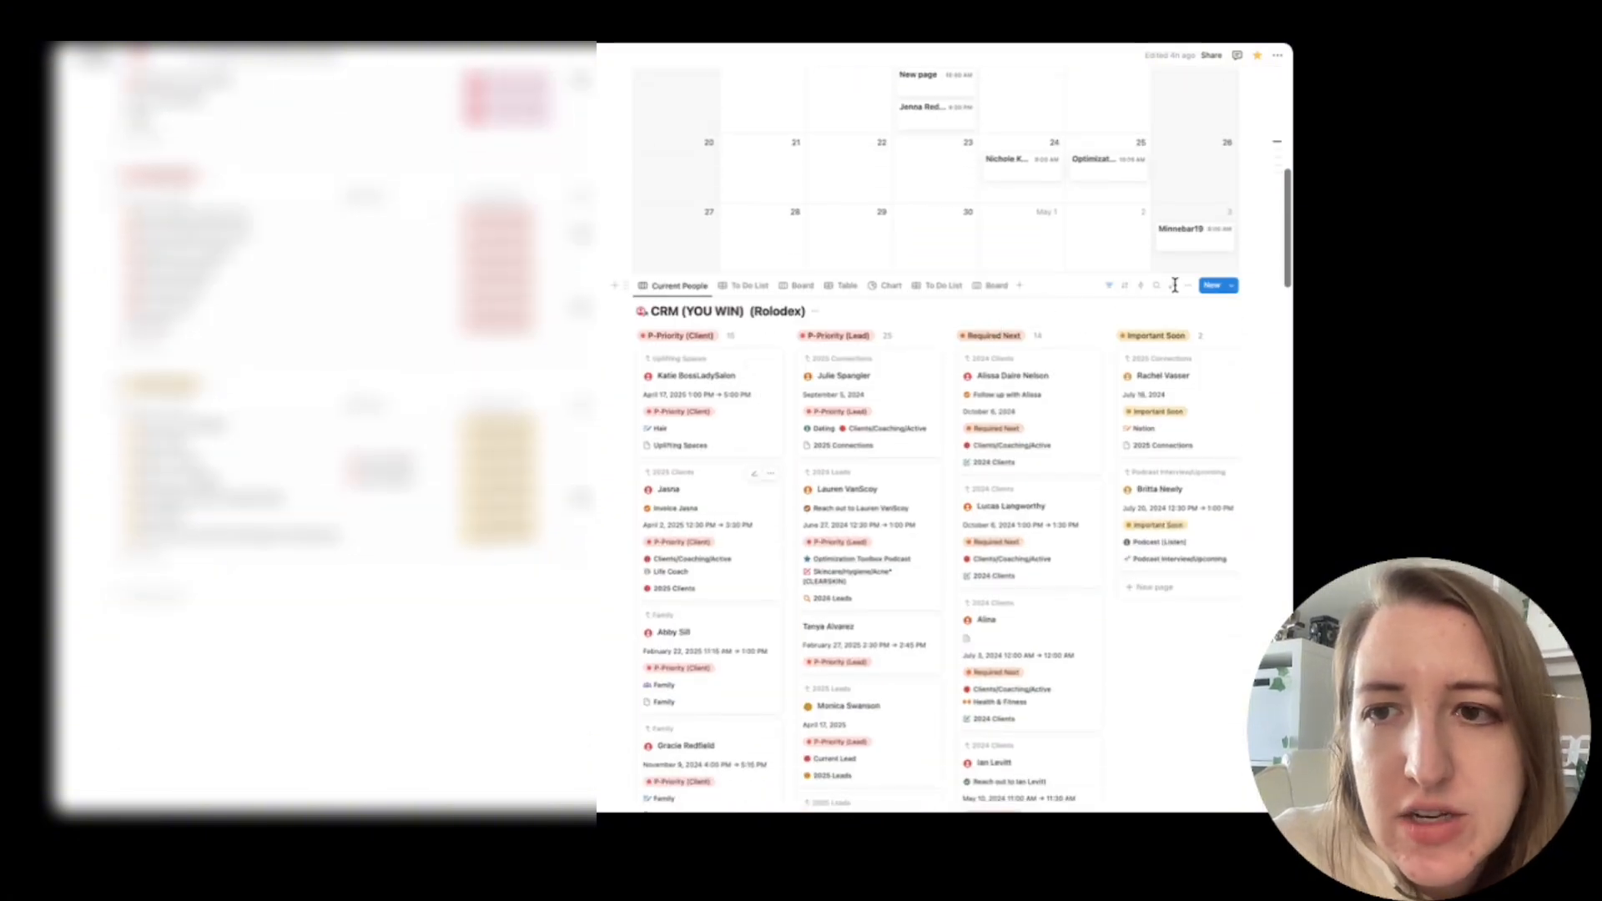
pyautogui.click(1189, 287)
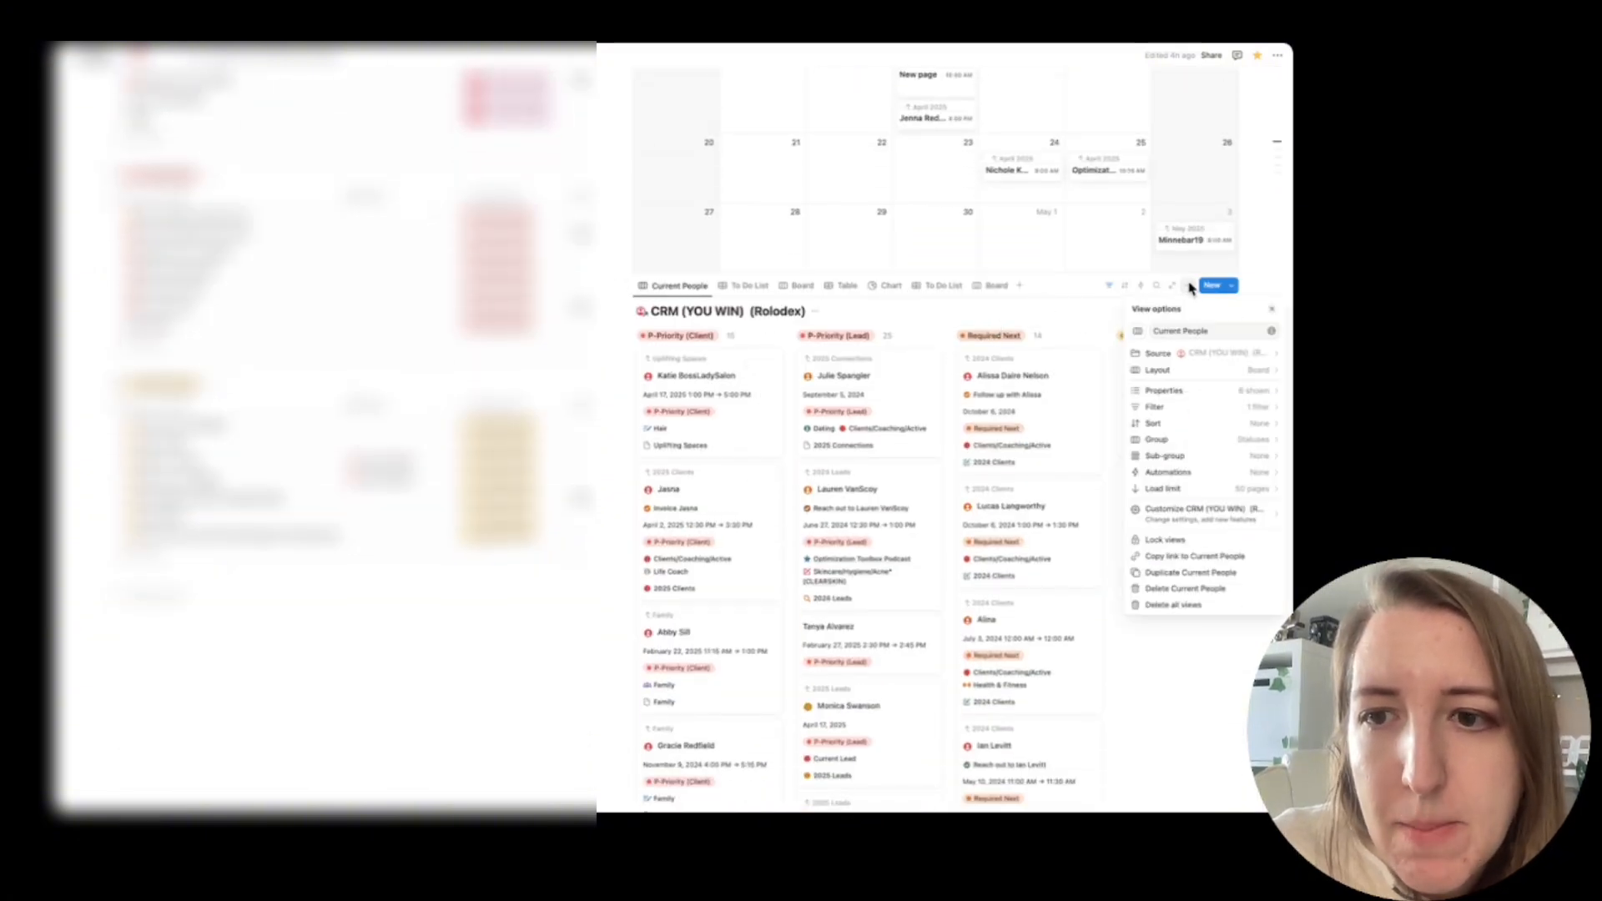
pyautogui.click(1207, 443)
pyautogui.click(1248, 330)
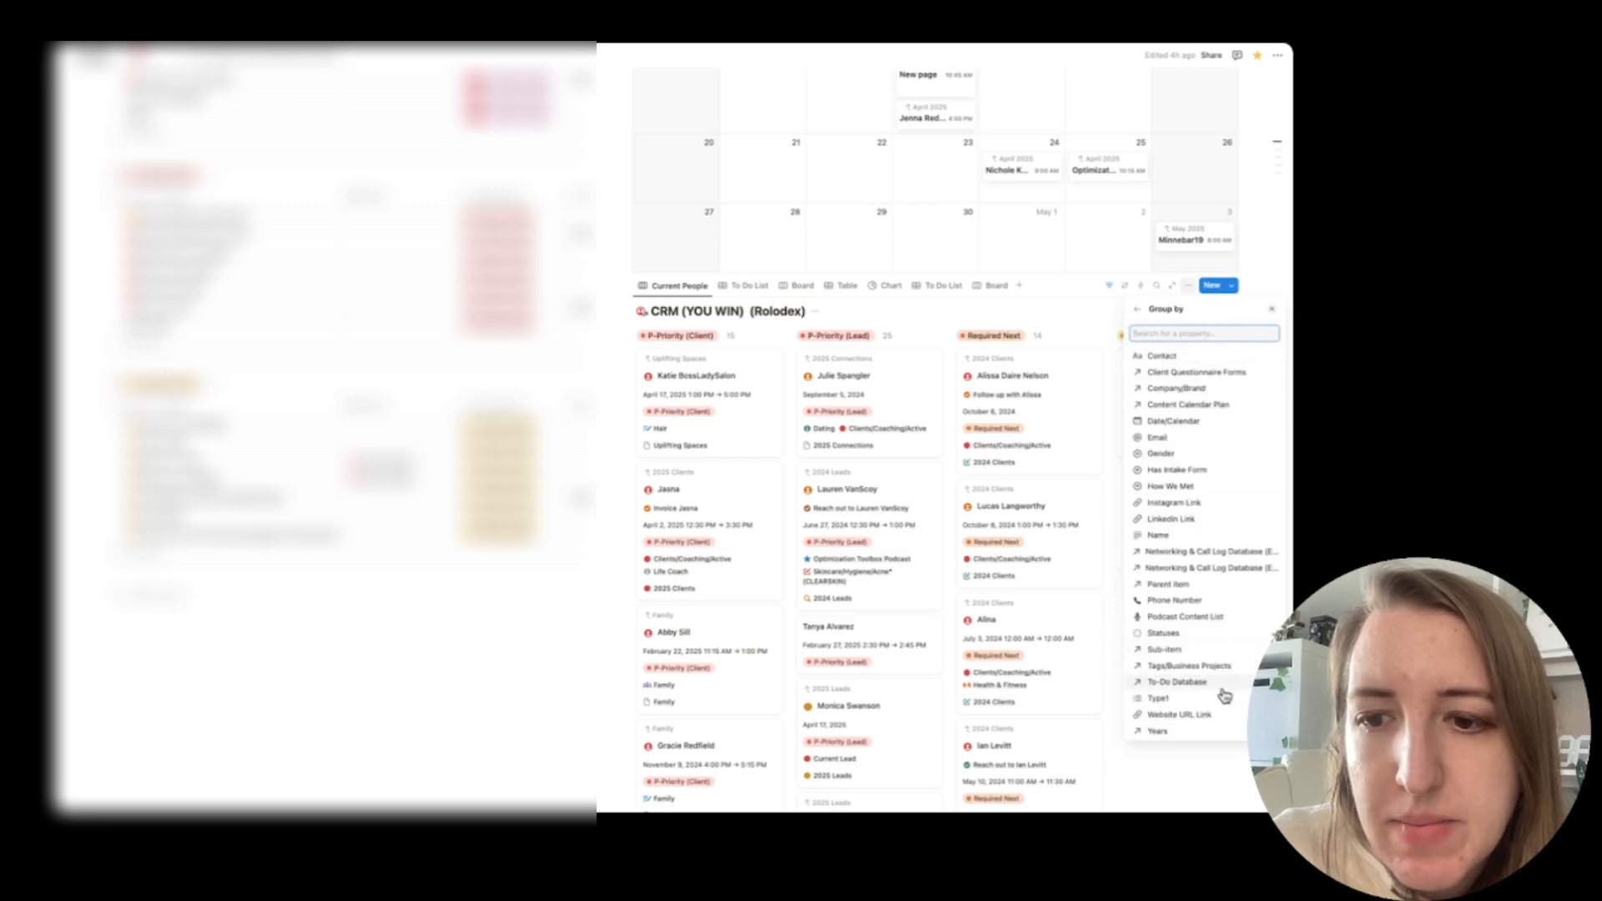
pyautogui.click(1225, 698)
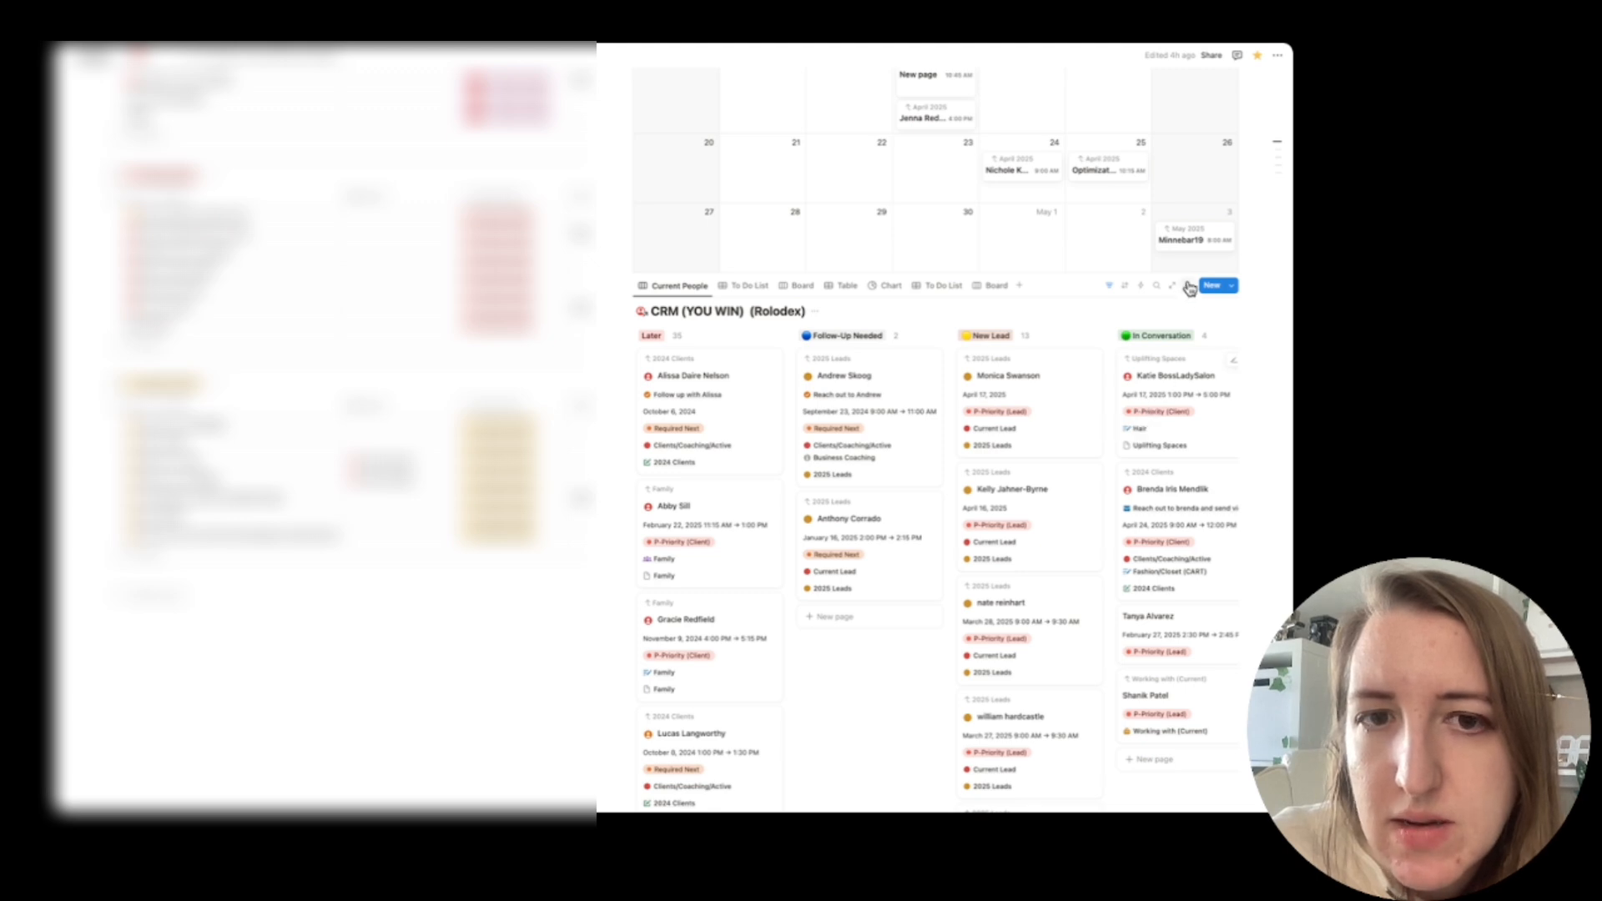
# Order the board's groups as Booked/Client, New Lead, In Conversation, Follow-Up Needed and Later, hide NA, and check the columns.
pyautogui.click(1188, 286)
pyautogui.click(1181, 370)
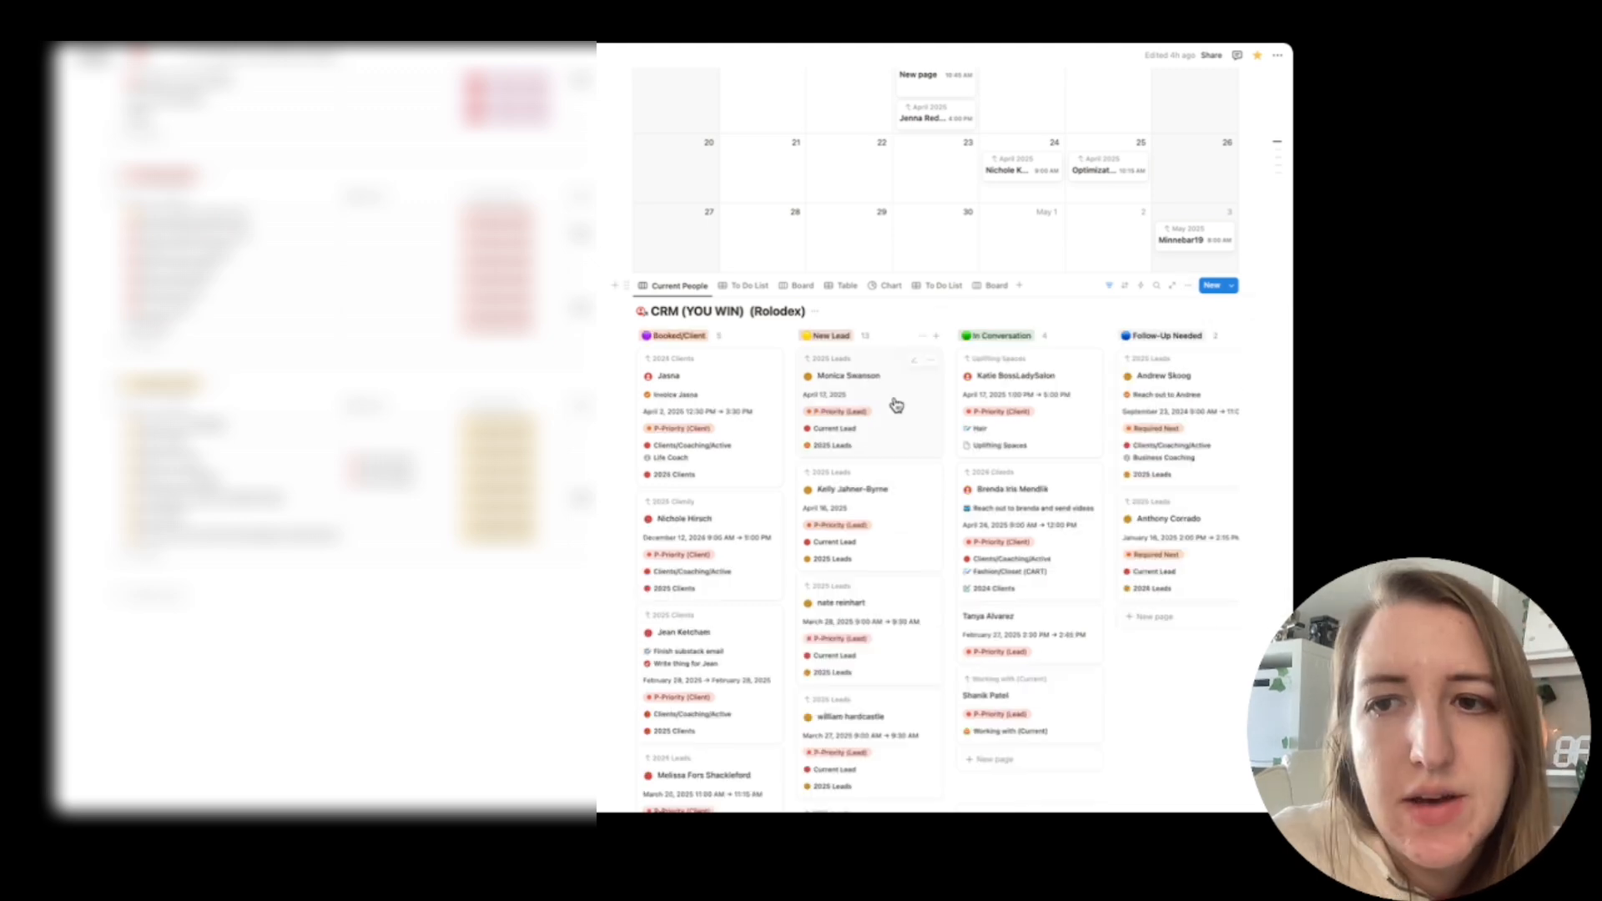
pyautogui.hscroll(3, 895, 405)
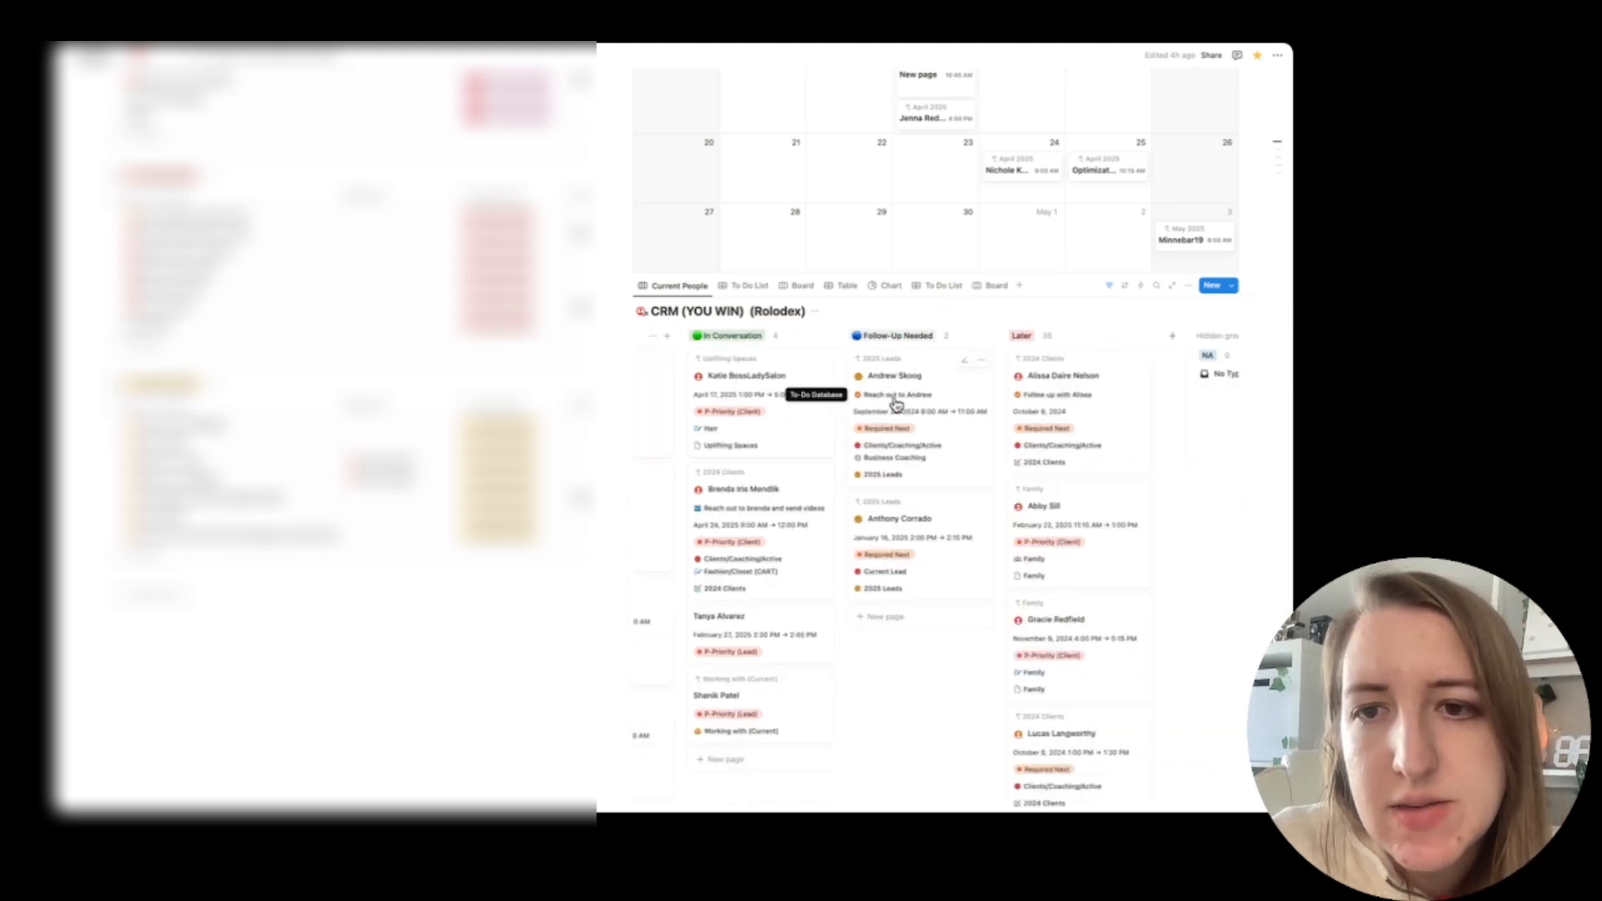
pyautogui.hscroll(-3, 896, 405)
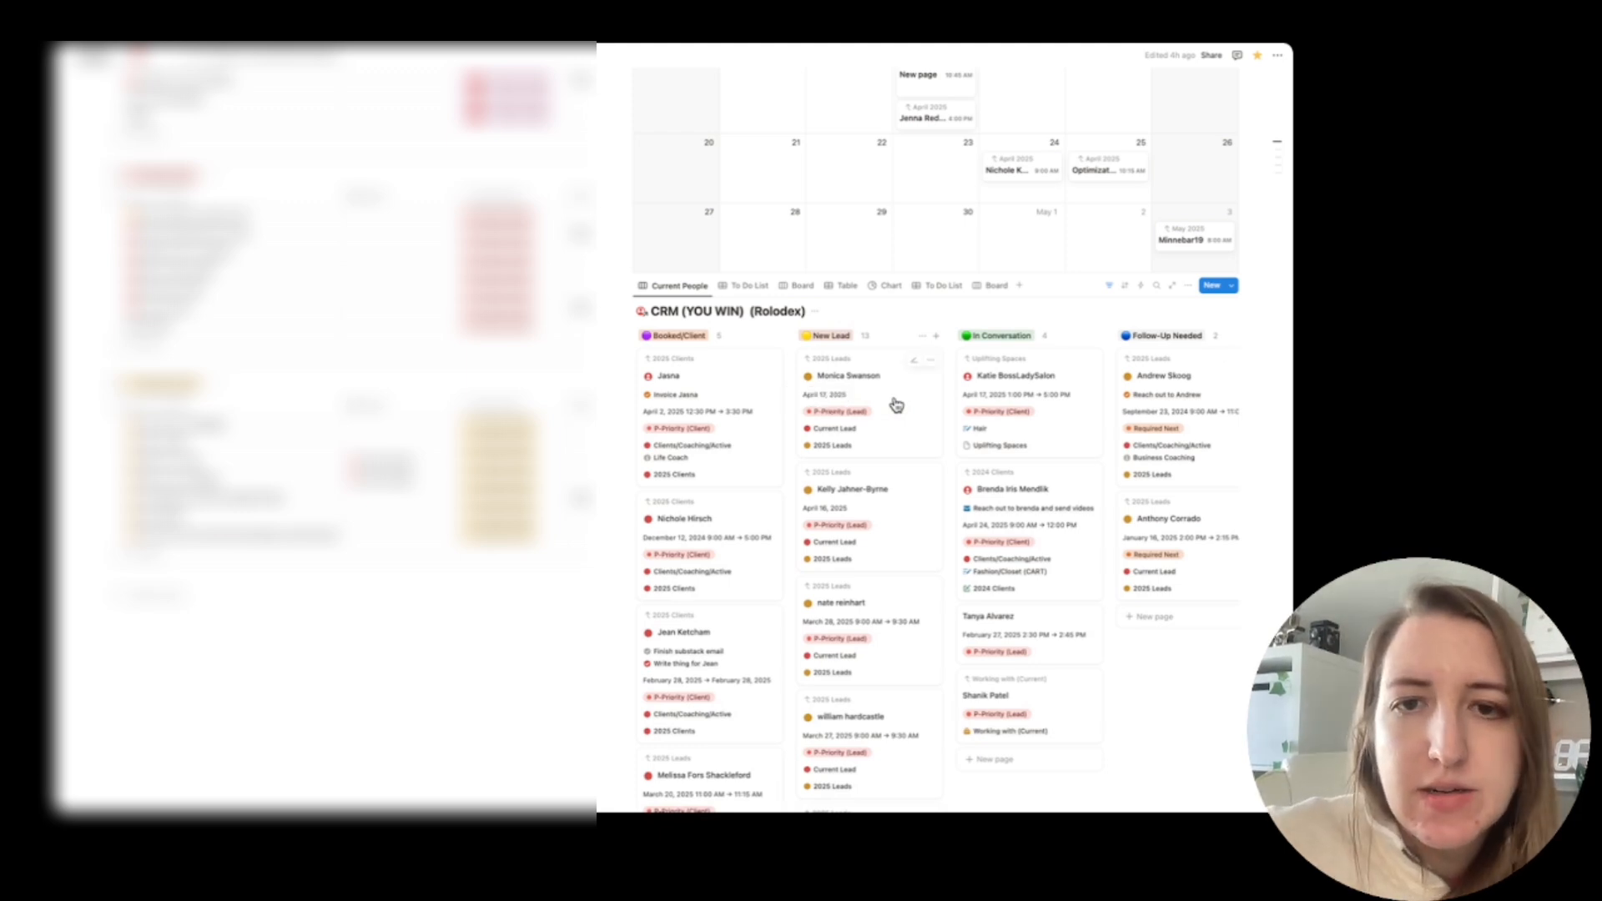
# Sort the cards of the Current People board by Date/Calendar in ascending order.
pyautogui.click(1187, 287)
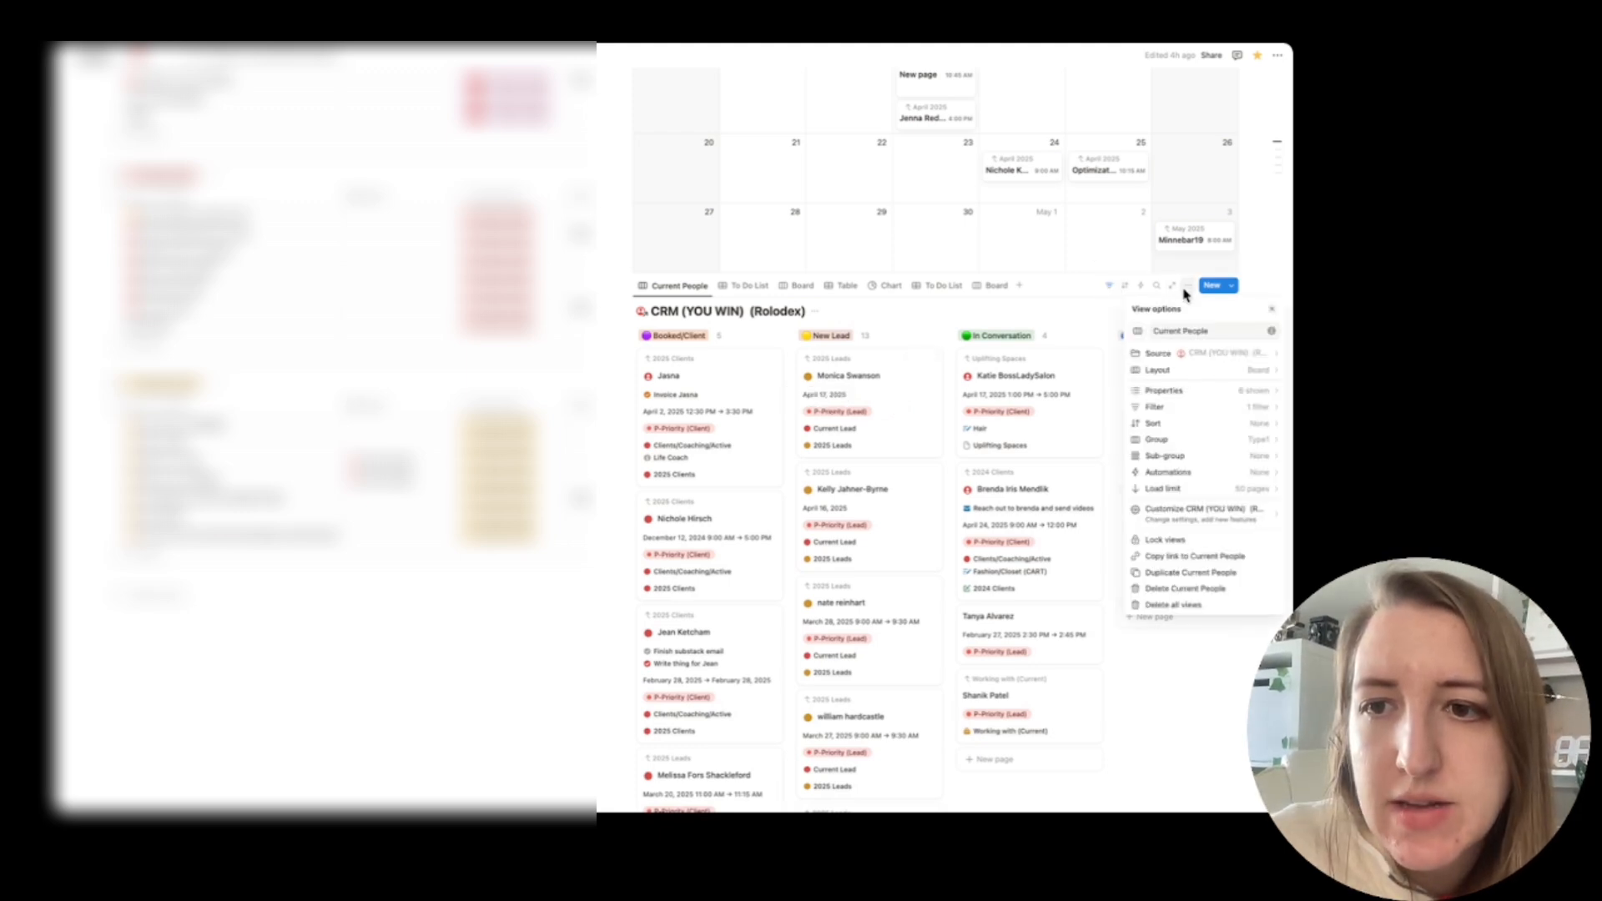
pyautogui.click(1217, 419)
pyautogui.click(1209, 422)
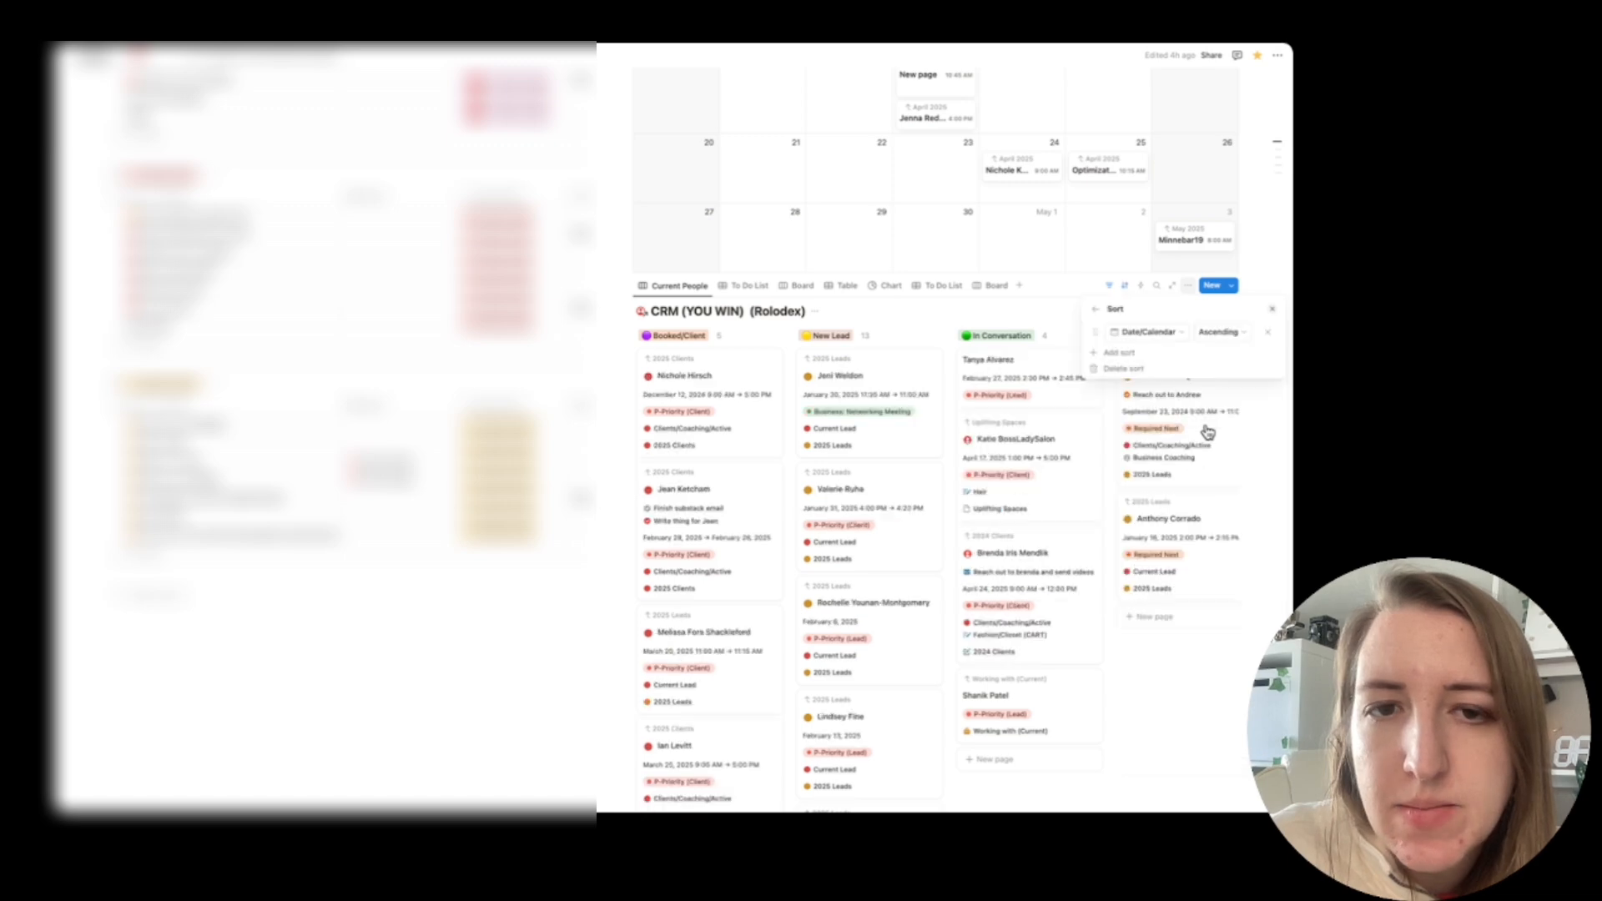
pyautogui.click(919, 328)
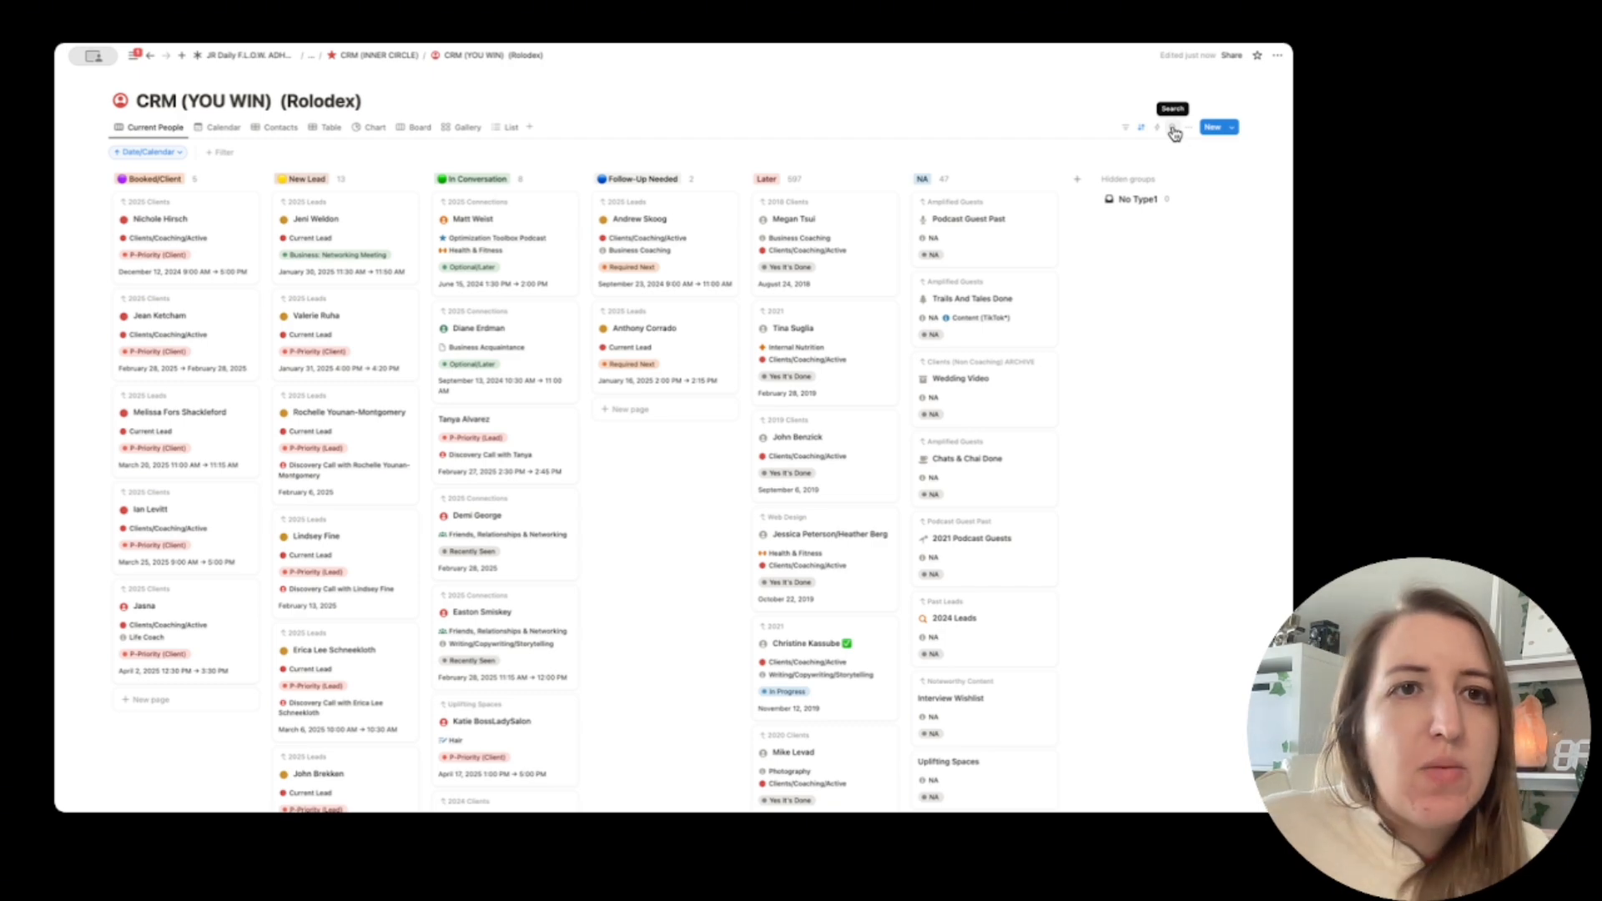
# On the command center page, group the Current People board by Type1, ordered Booked/Client, New Lead, In Conversation, Follow-Up Needed, Later.
pyautogui.click(668, 208)
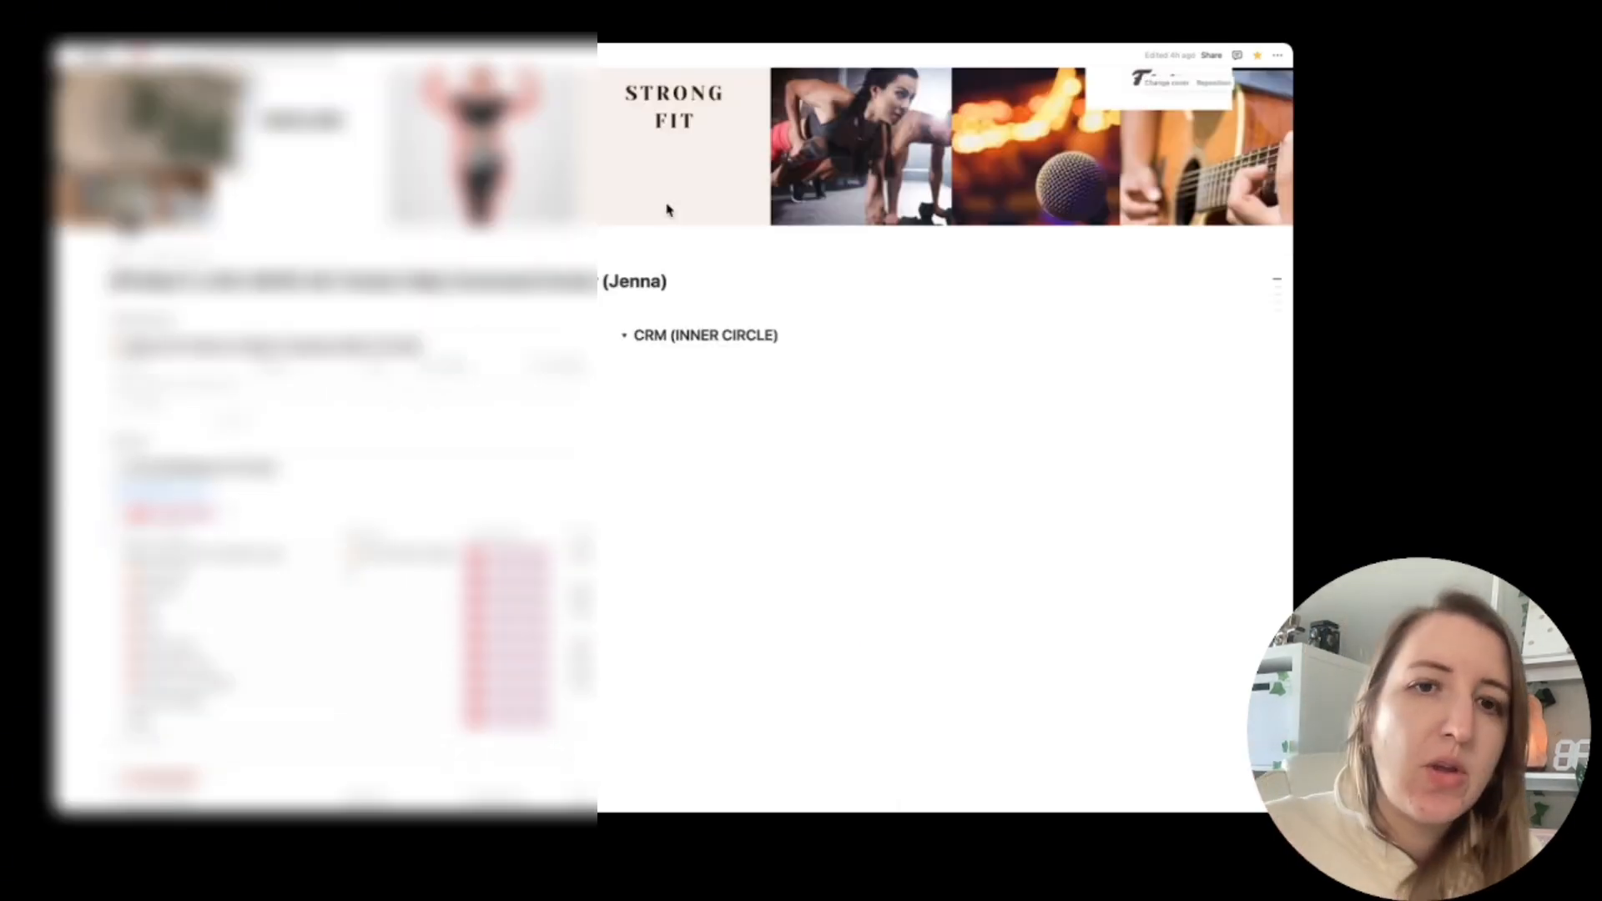
pyautogui.scroll(-5, 837, 422)
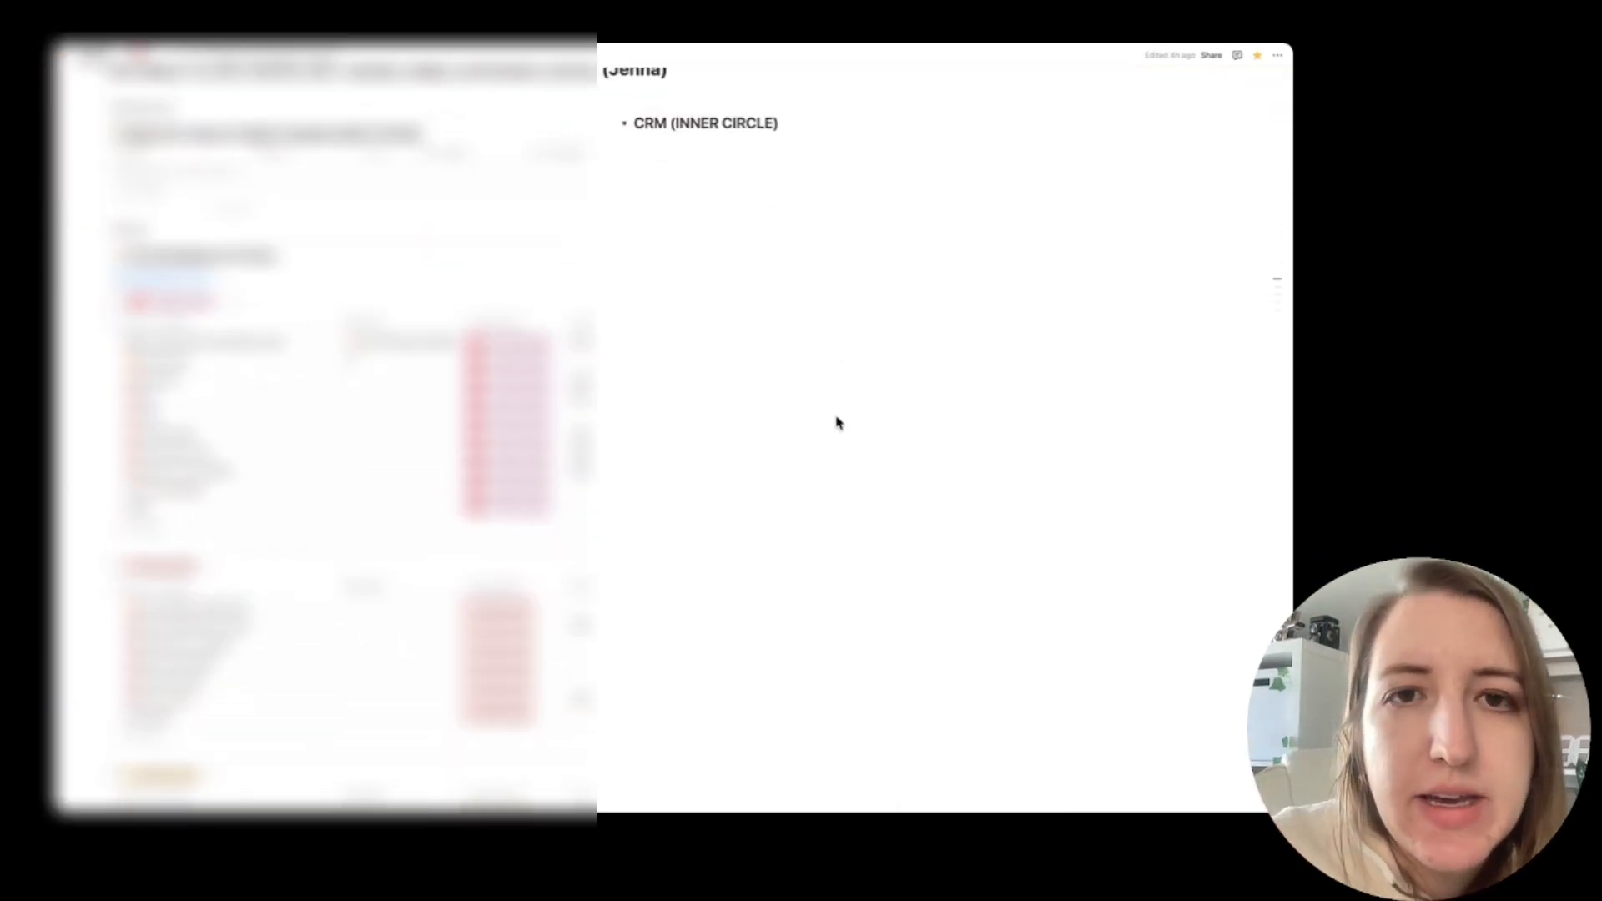
pyautogui.scroll(1, 880, 261)
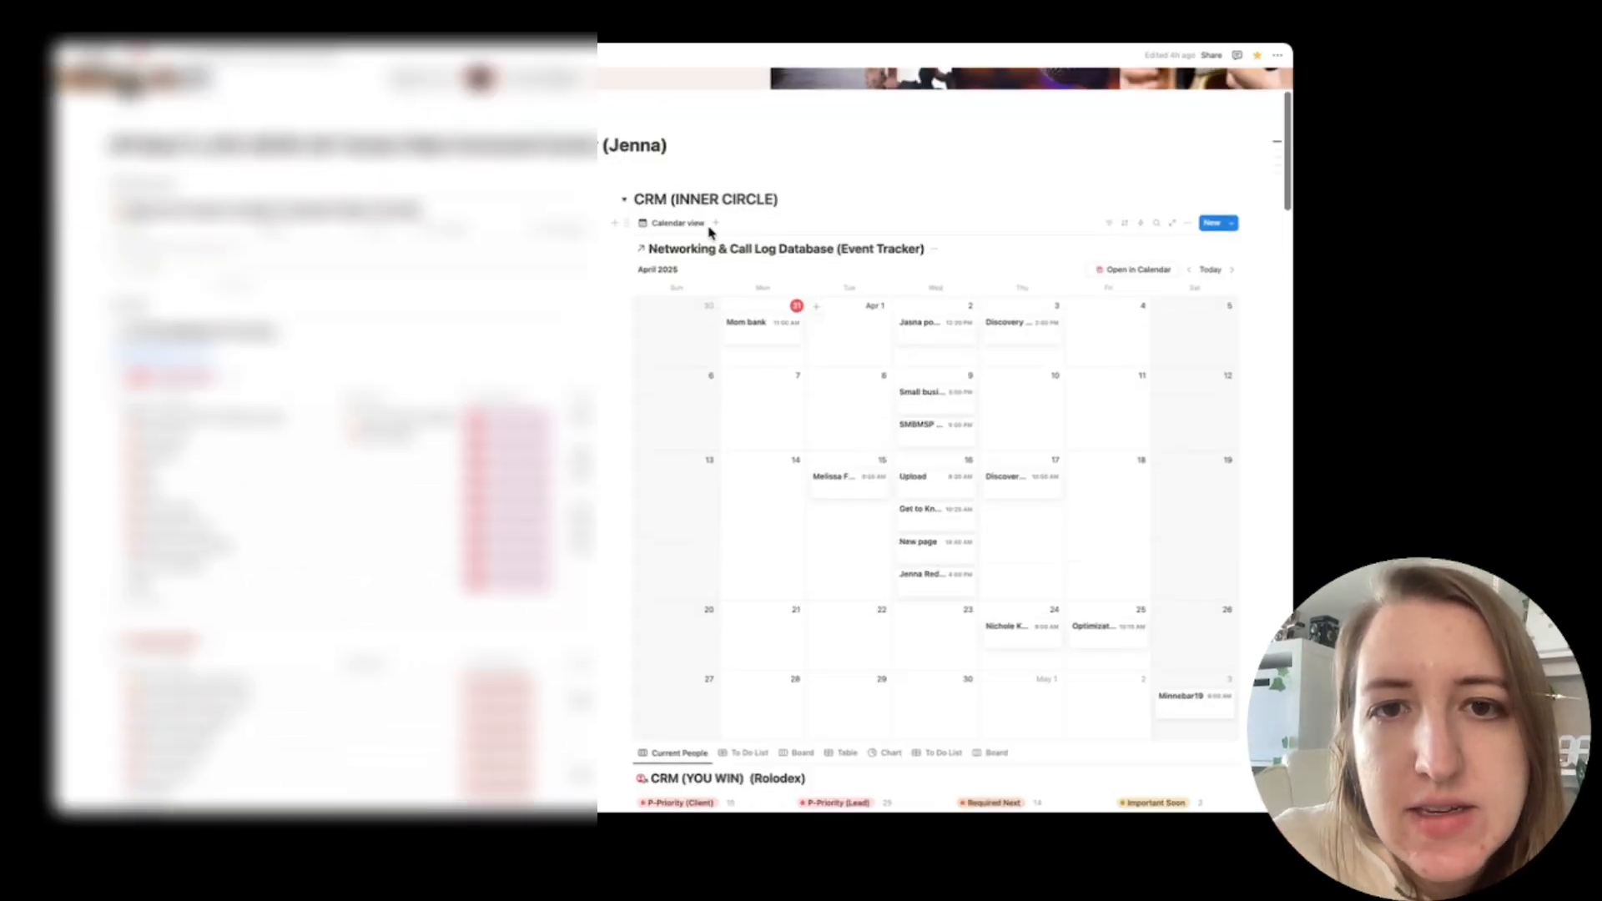
pyautogui.scroll(-5, 780, 569)
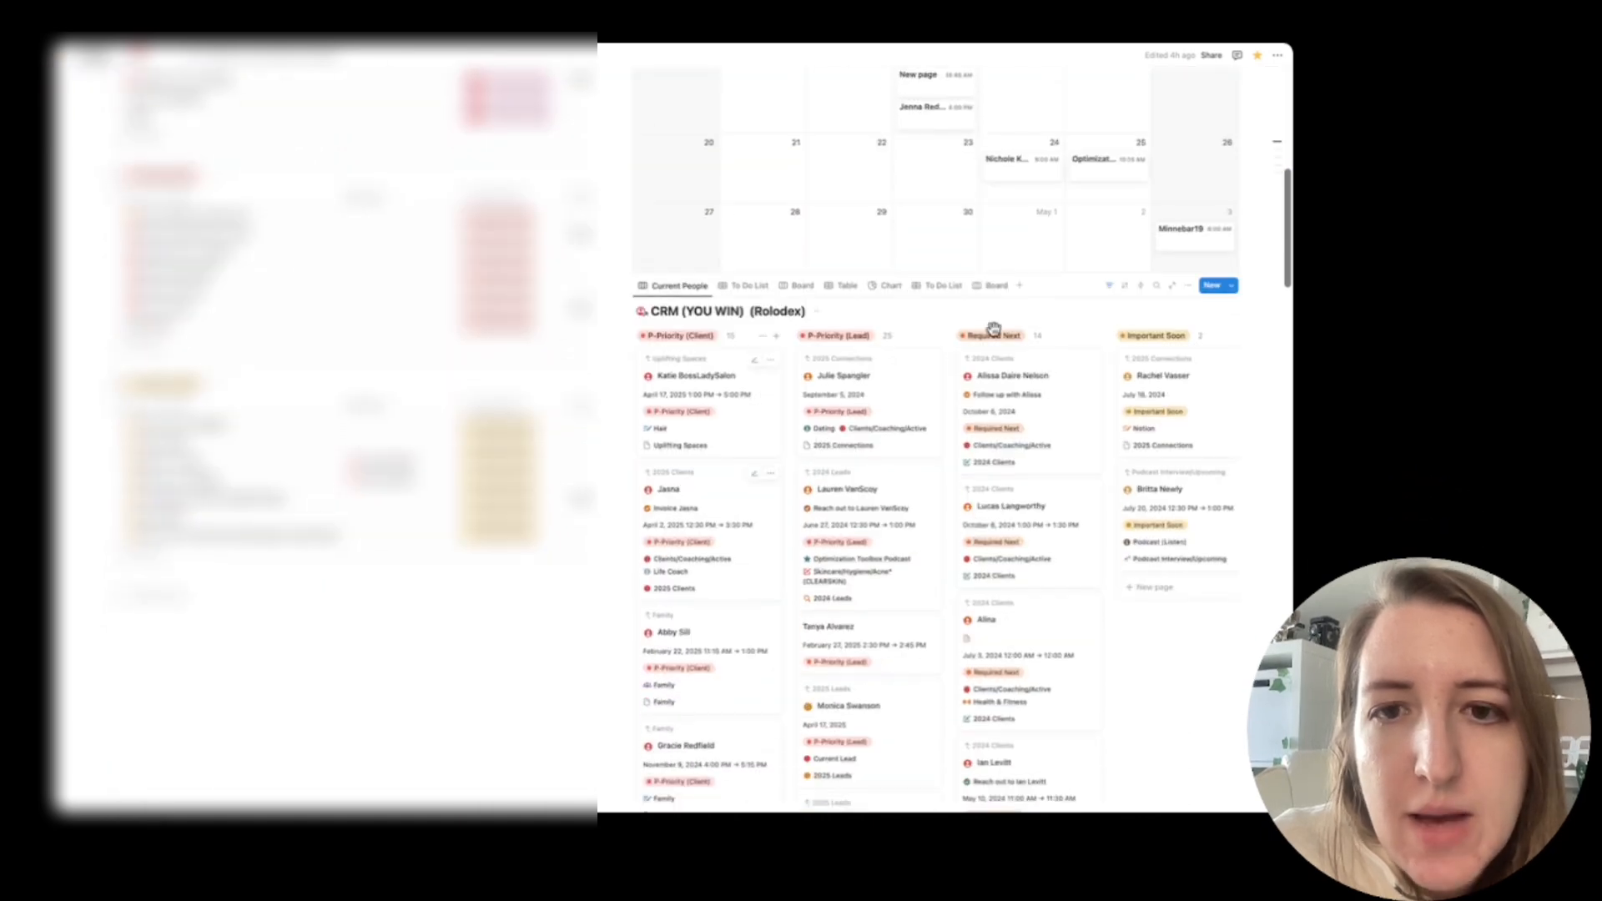
pyautogui.click(1188, 286)
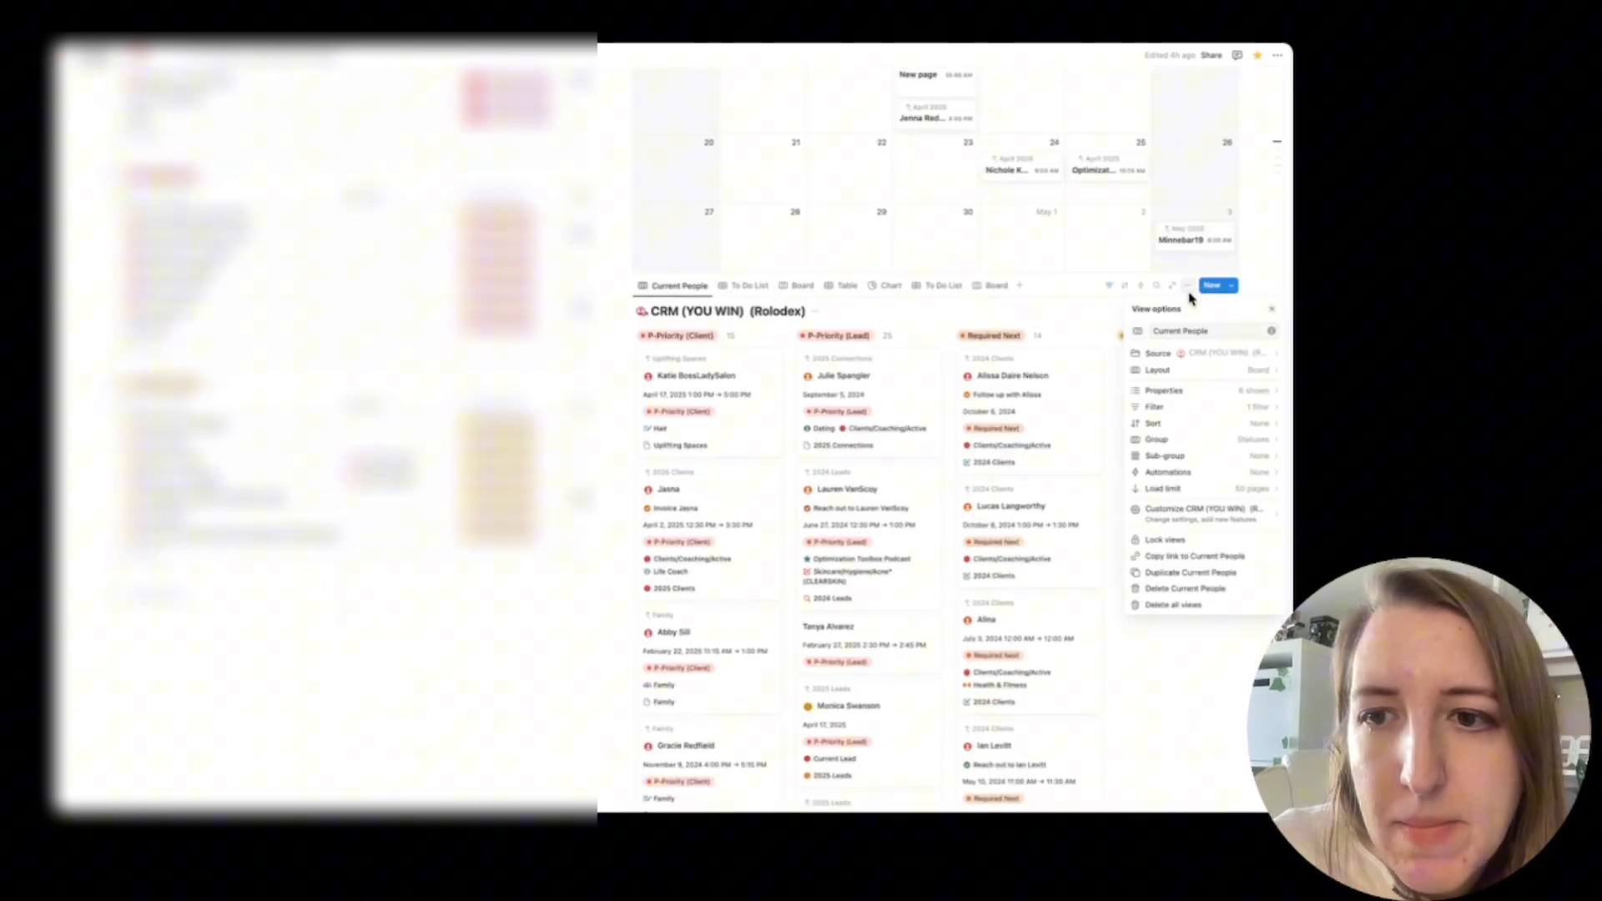
pyautogui.click(1209, 439)
pyautogui.click(1251, 334)
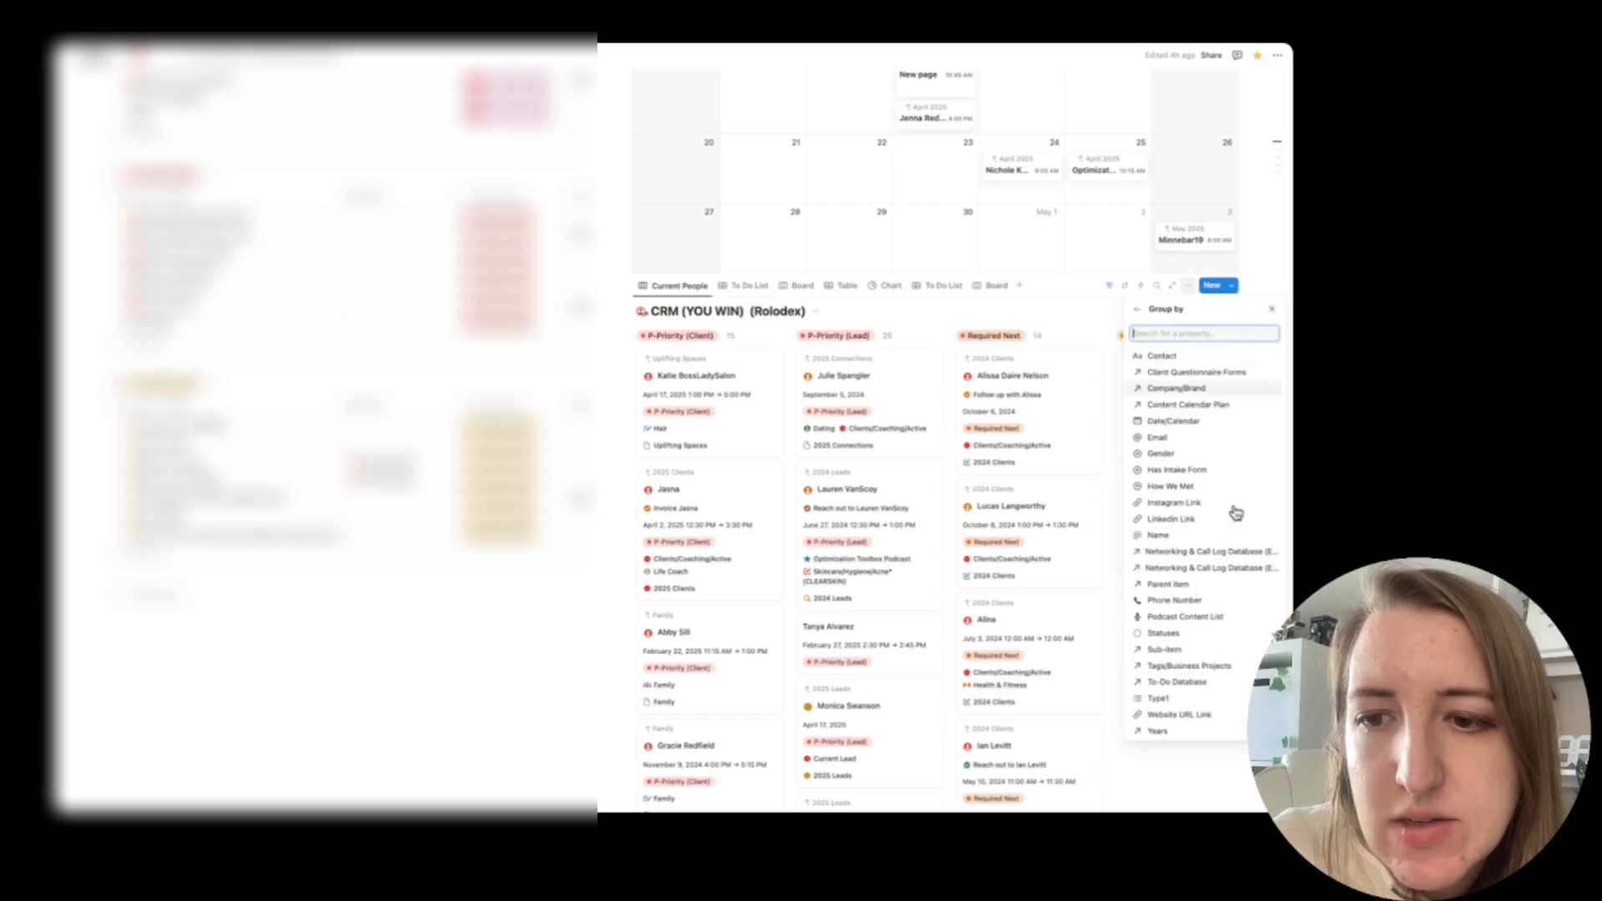
pyautogui.click(1224, 700)
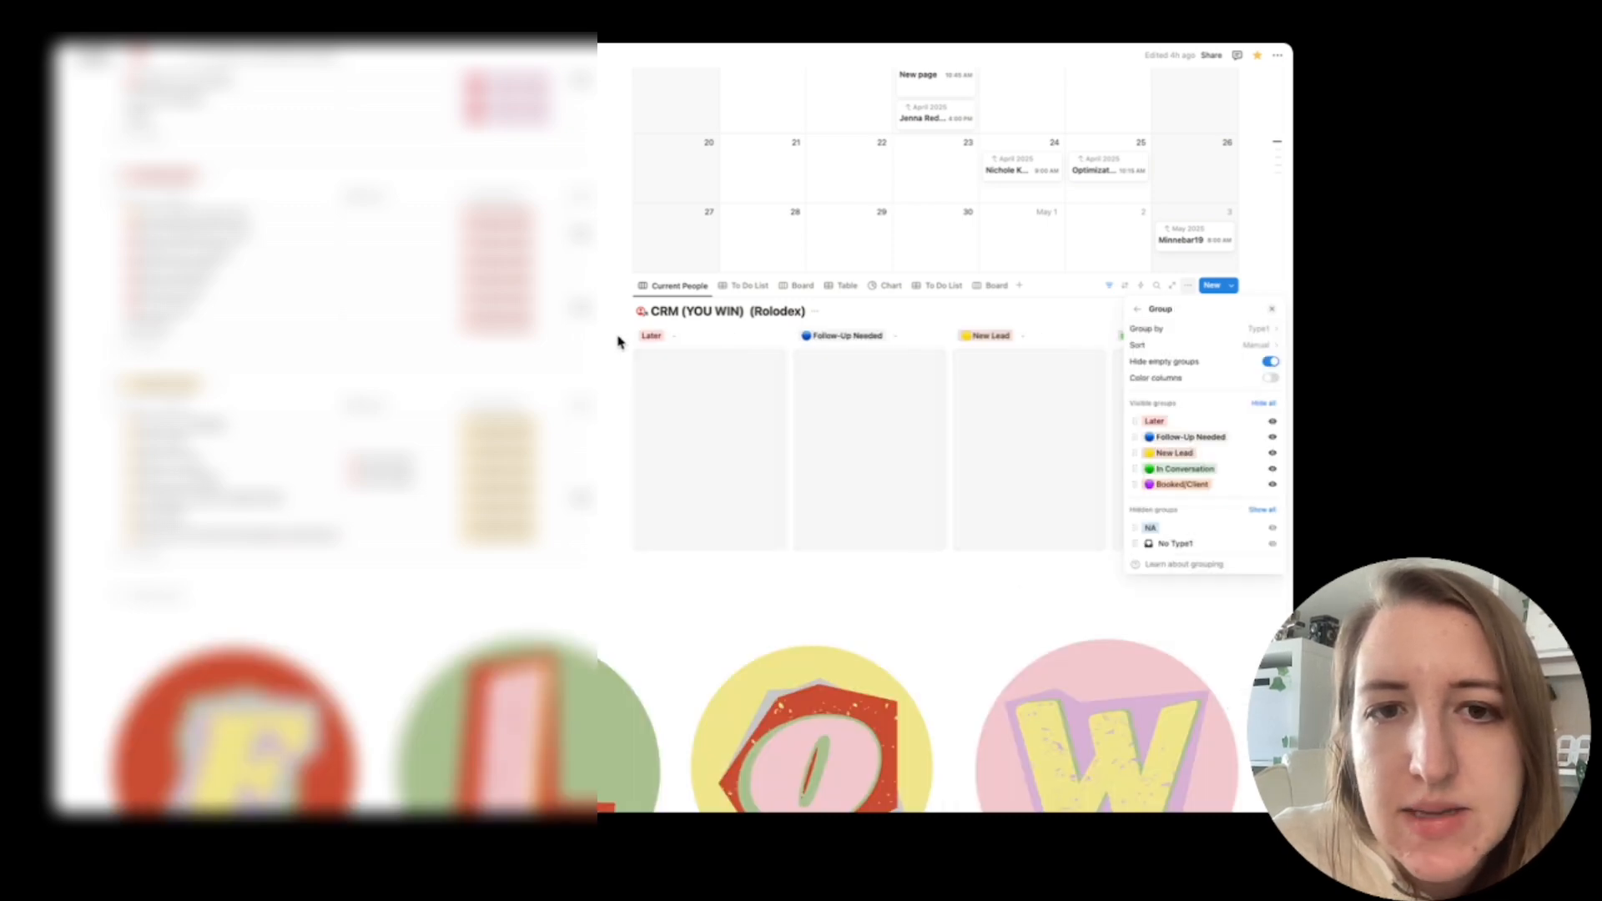
pyautogui.click(826, 353)
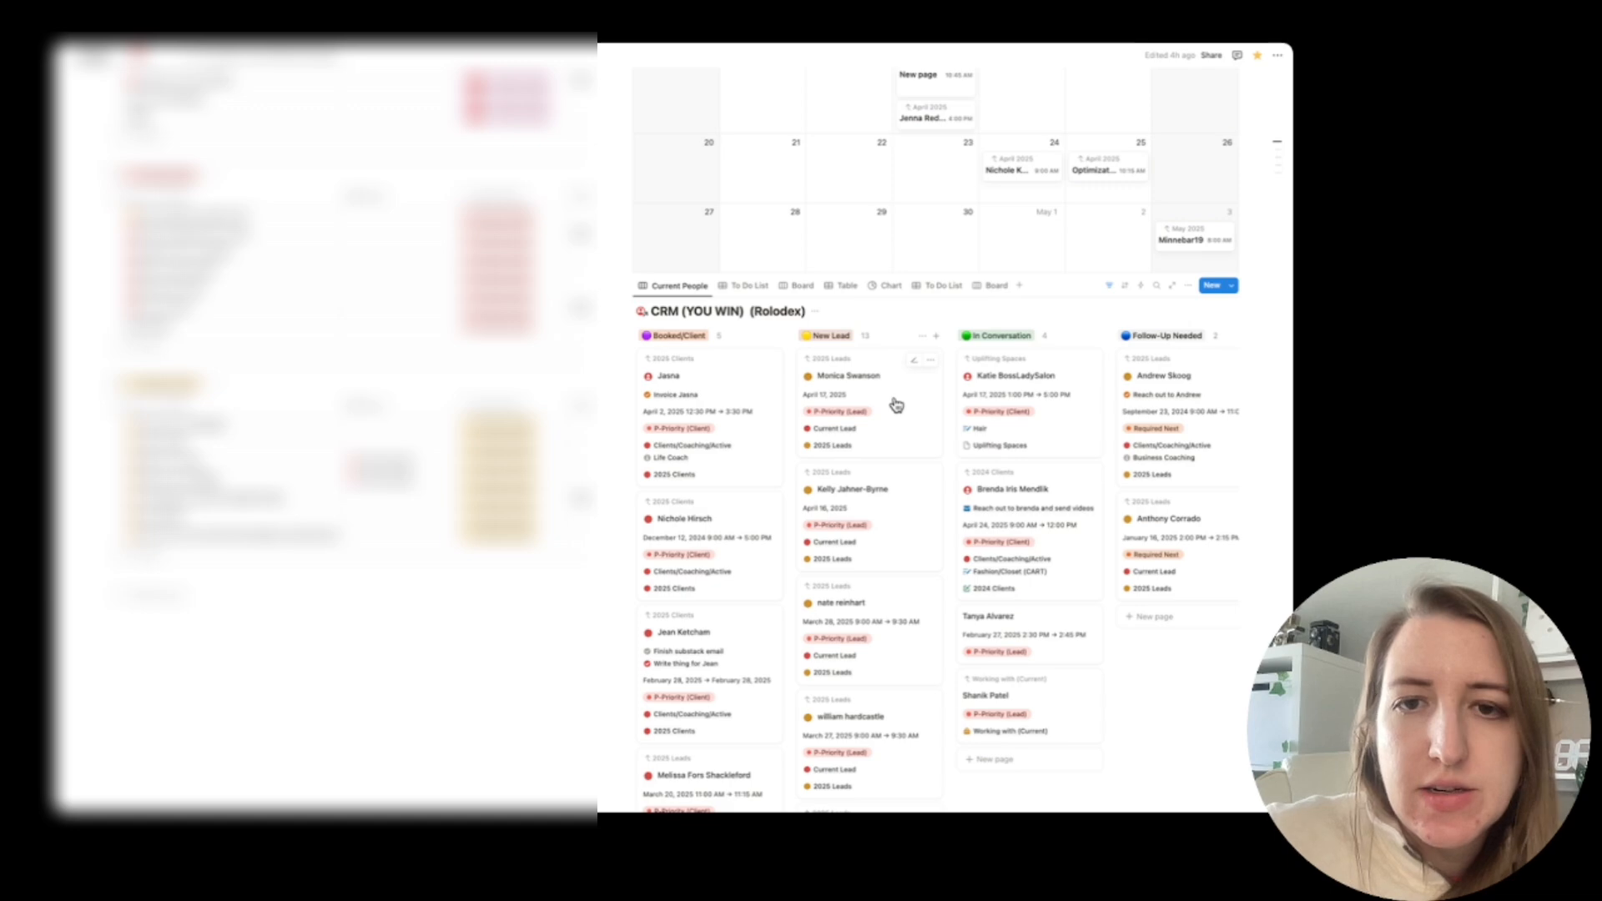
# Add an ascending Date/Calendar sort to the Current People board, and check its columns through to the hidden groups.
pyautogui.click(1187, 288)
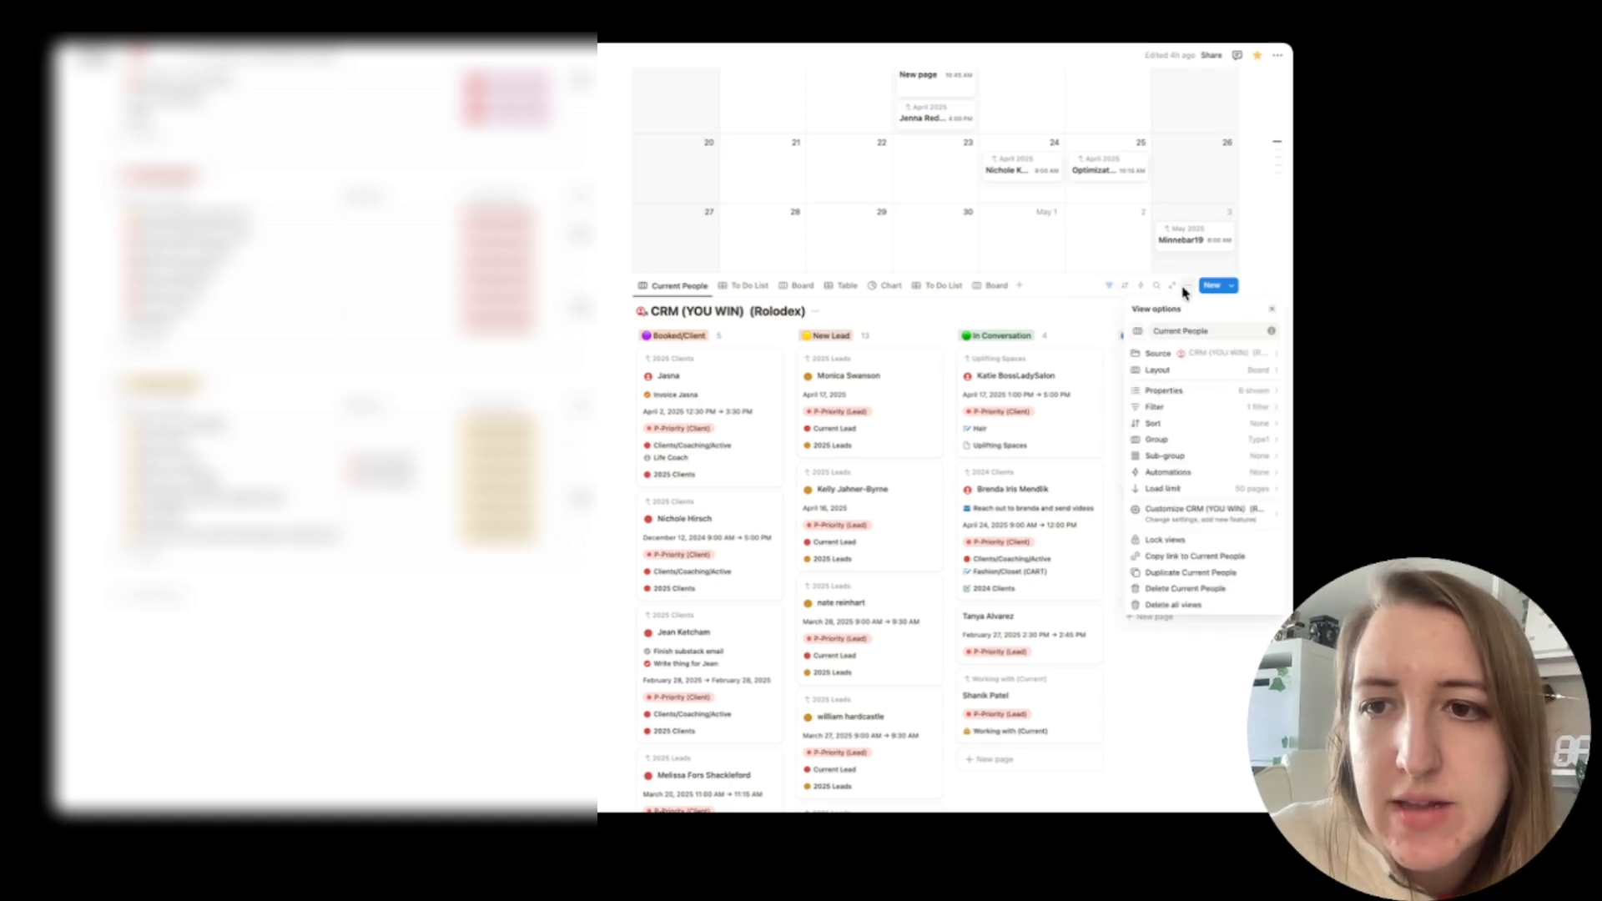
pyautogui.click(1230, 424)
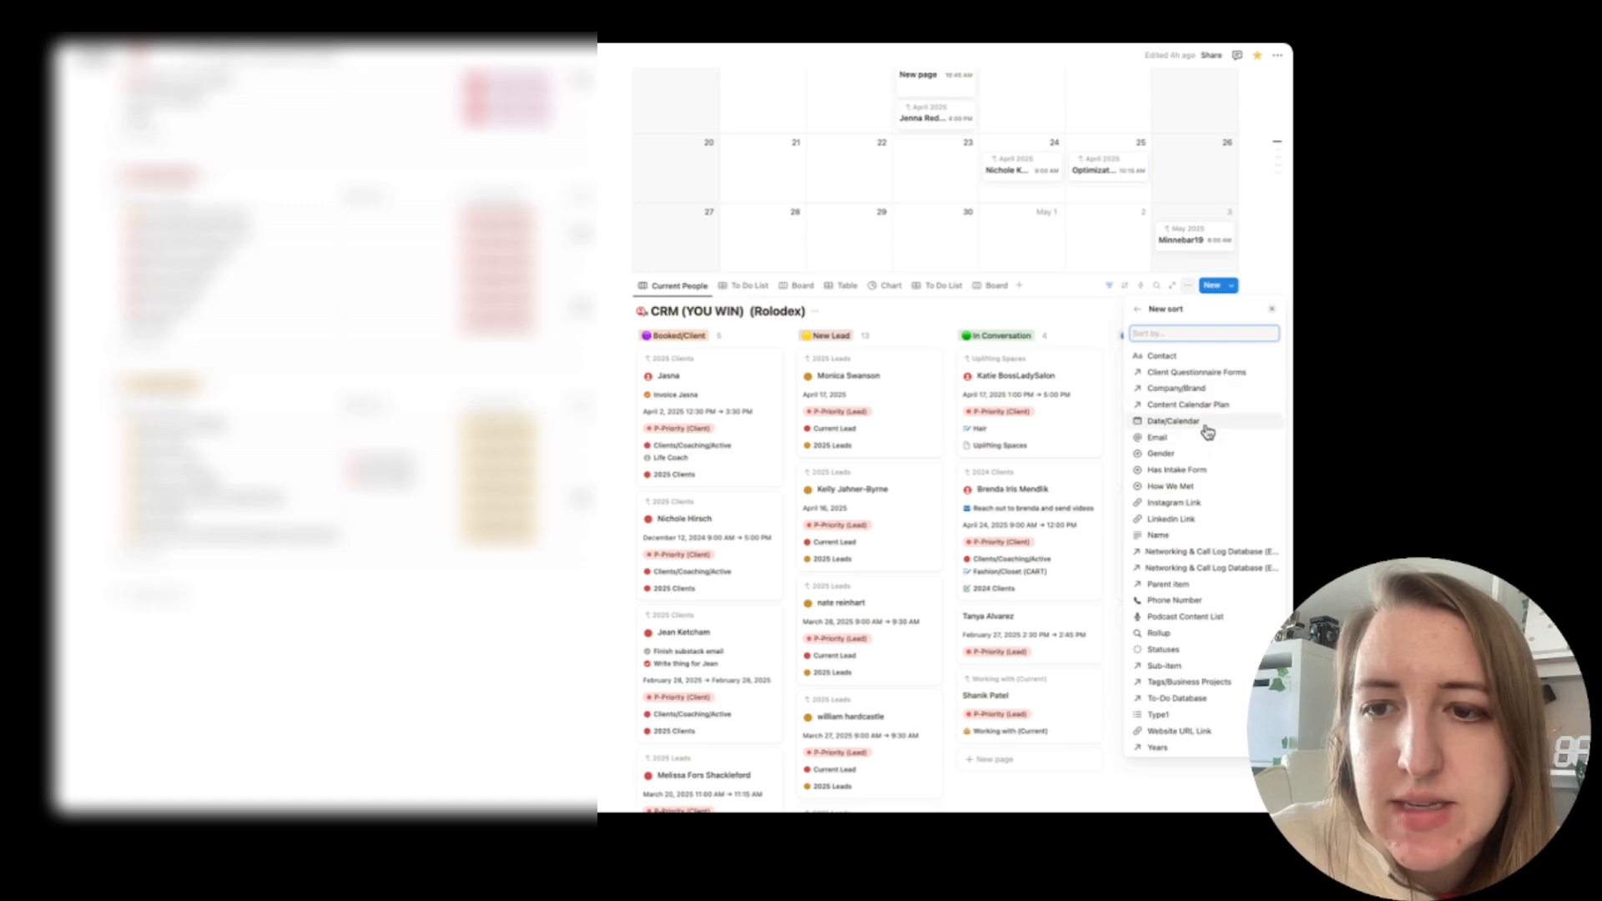
pyautogui.click(1204, 422)
pyautogui.click(918, 330)
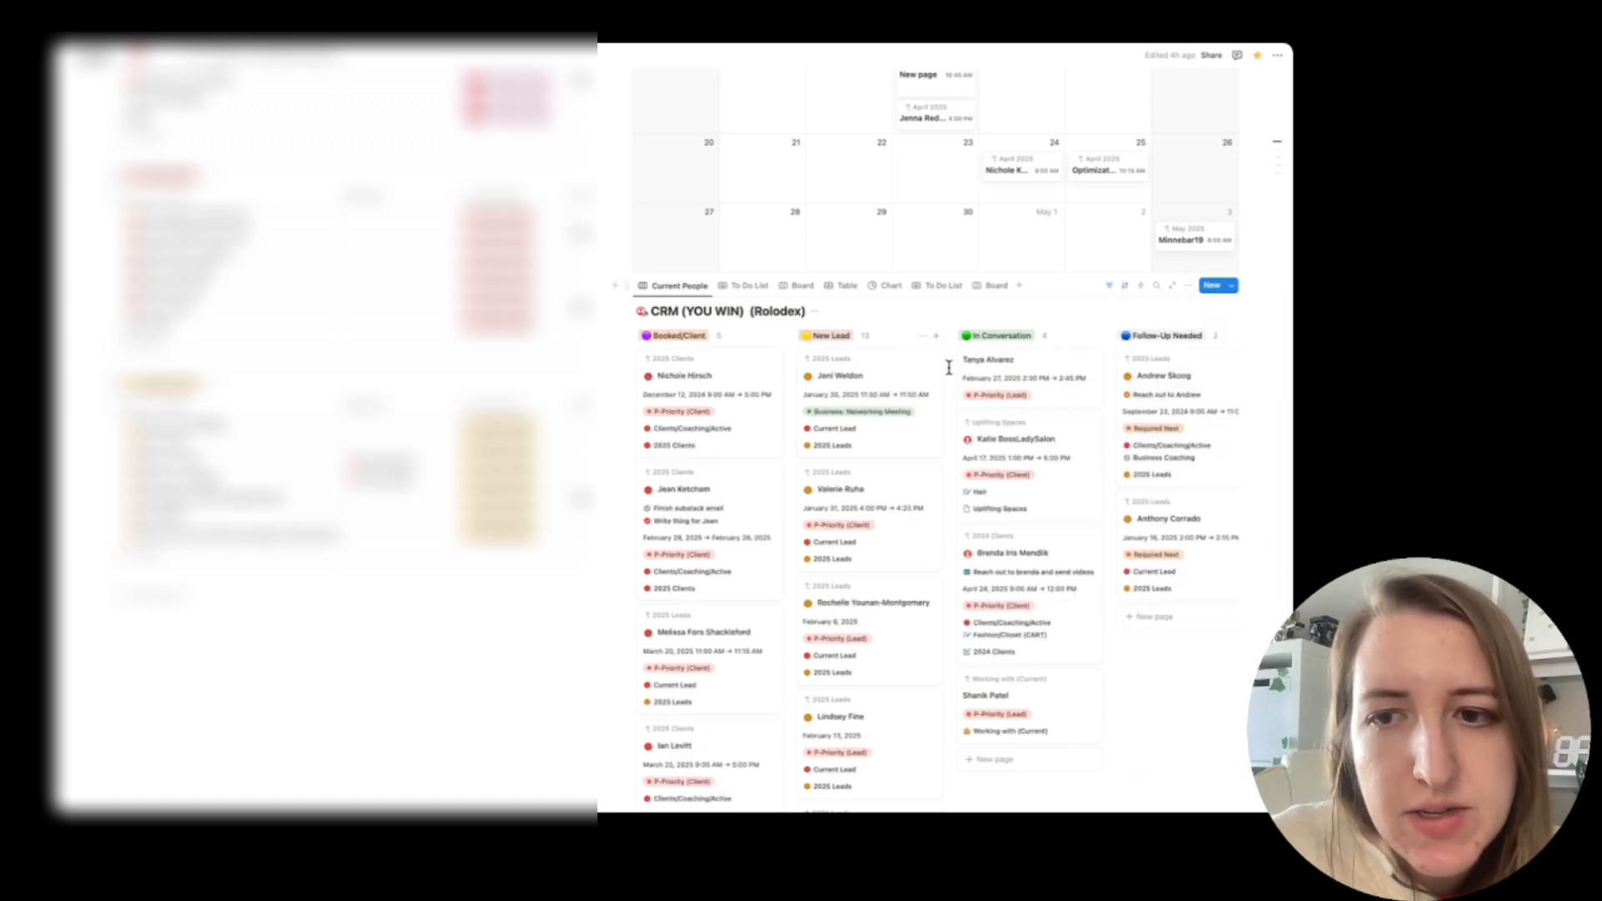
pyautogui.hscroll(3, 949, 367)
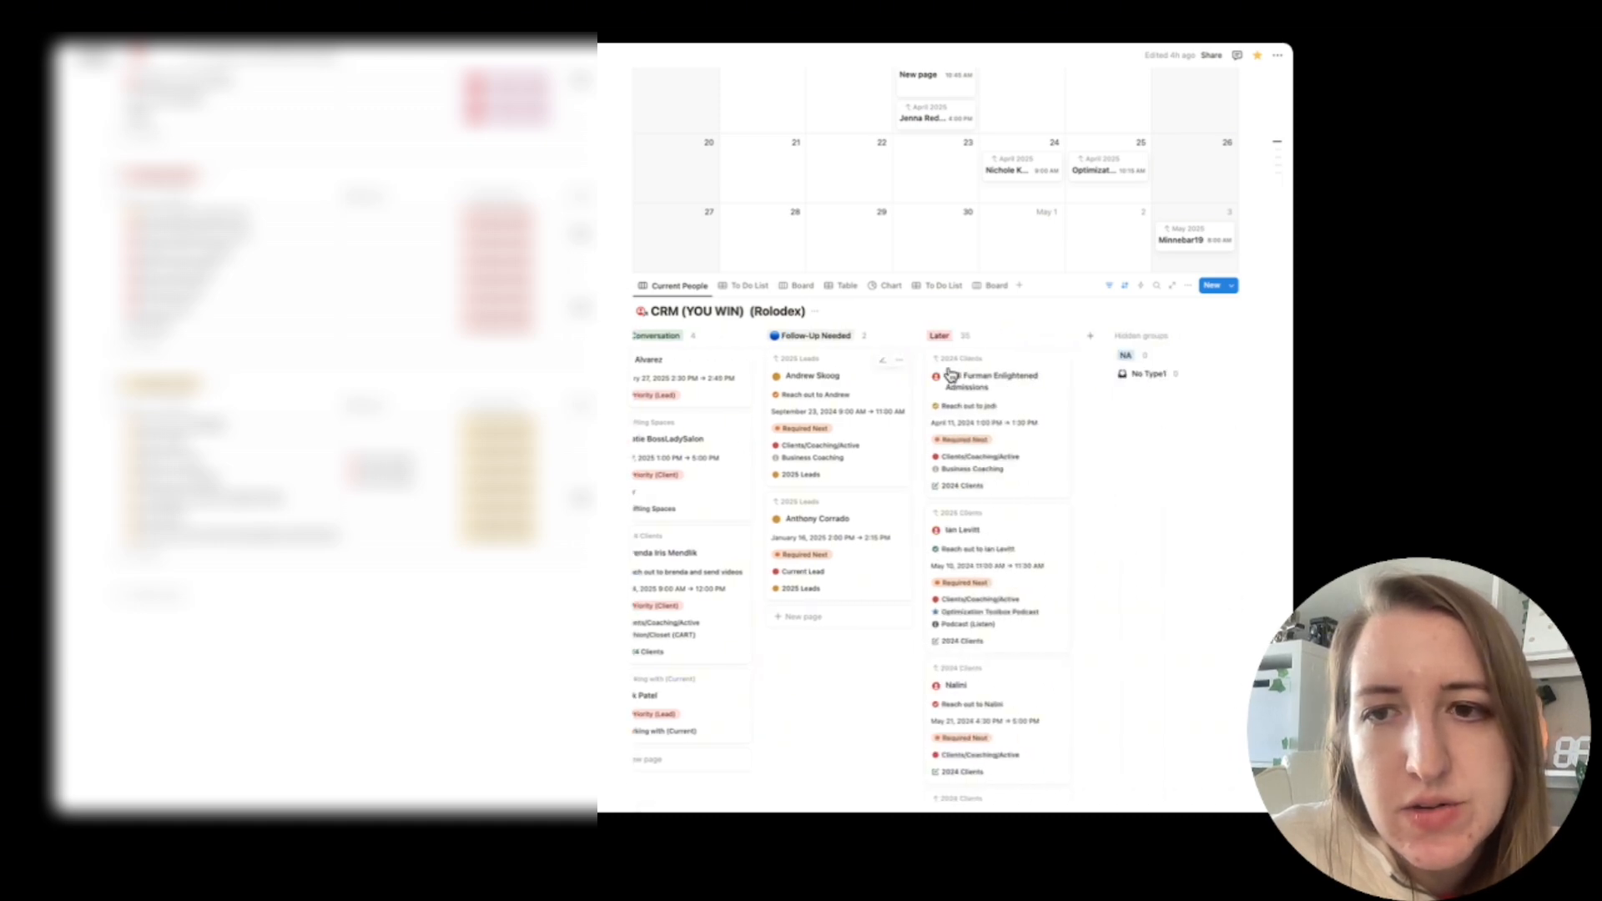
pyautogui.hscroll(-3, 949, 367)
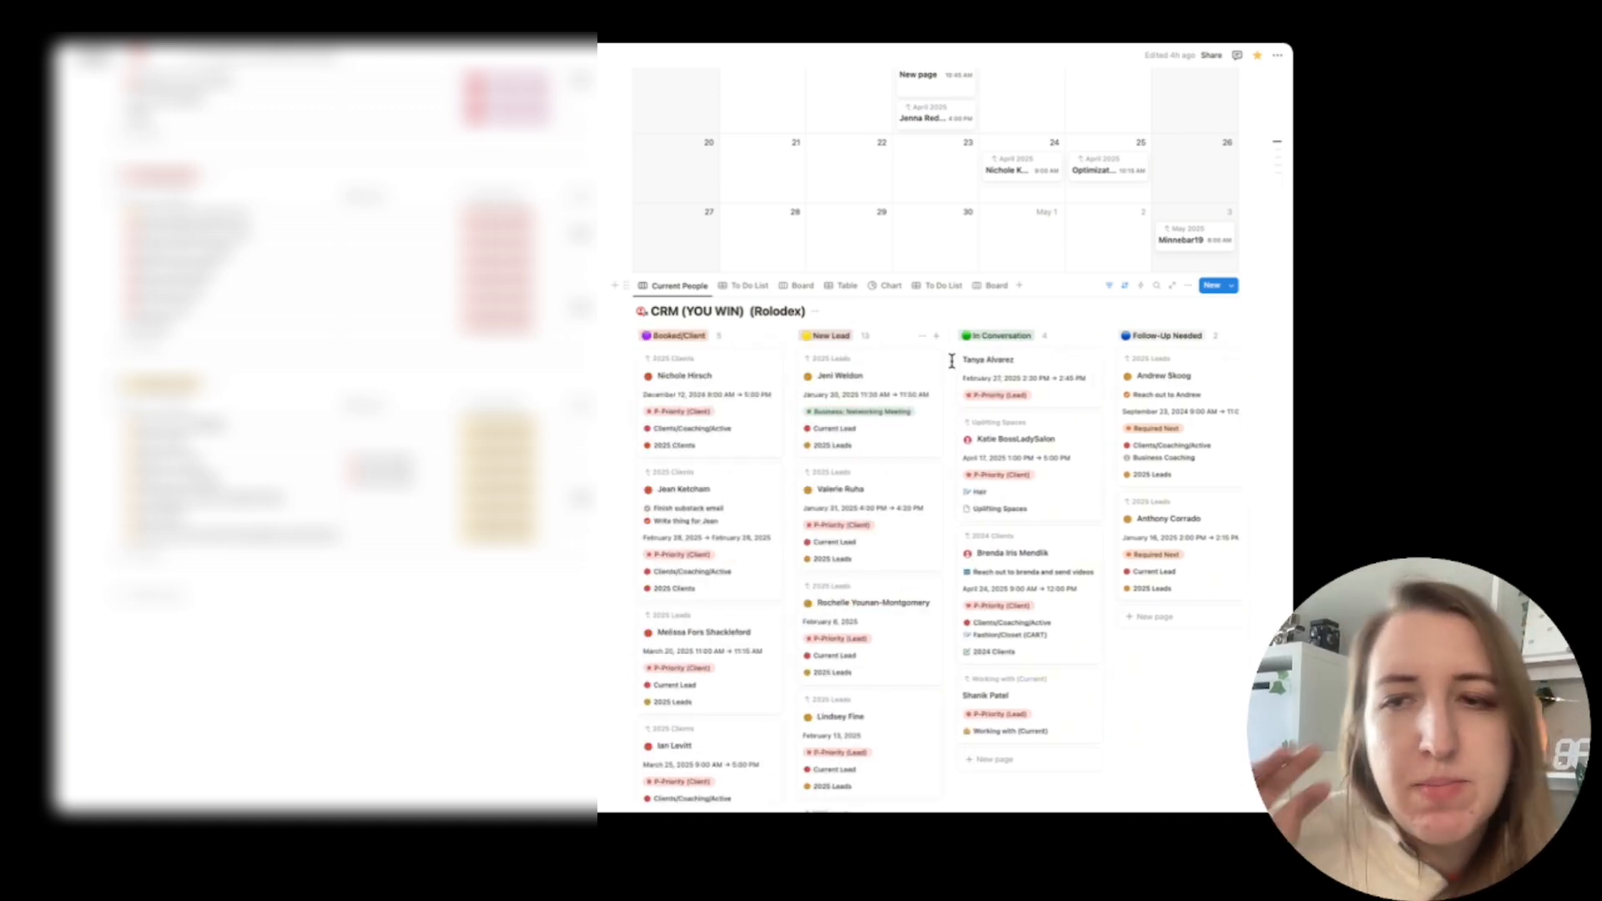